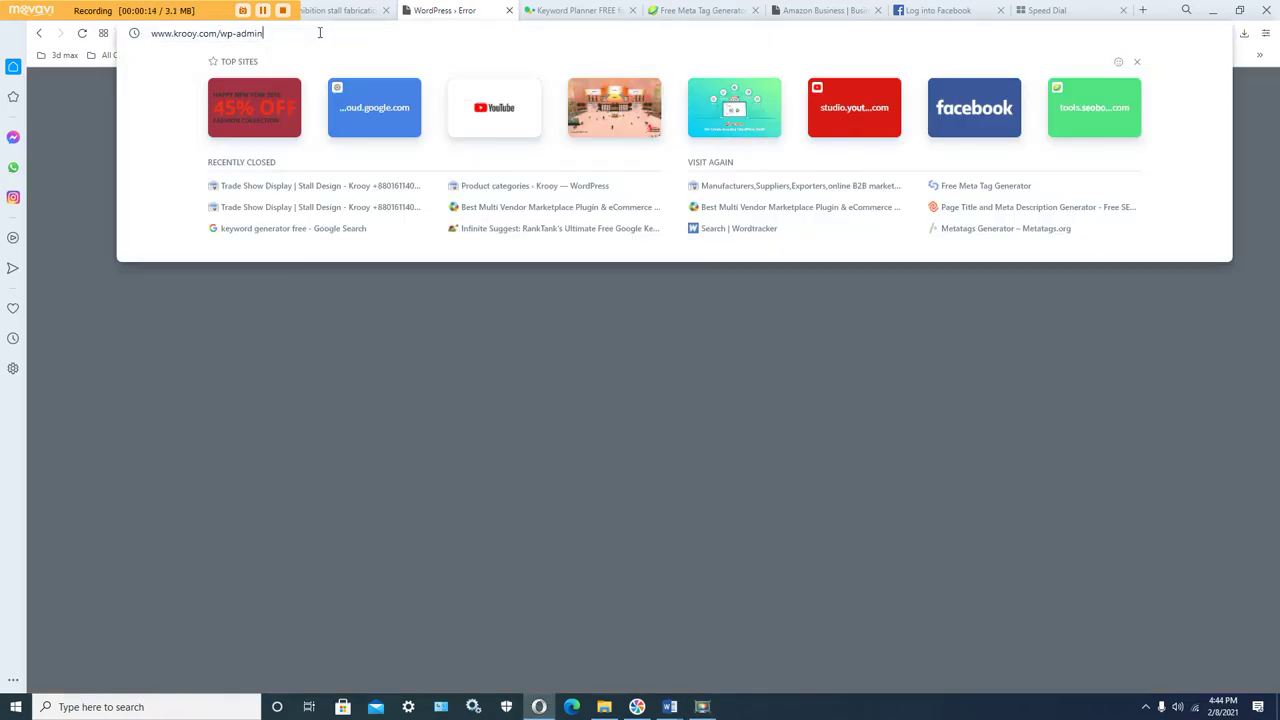
key(Return)
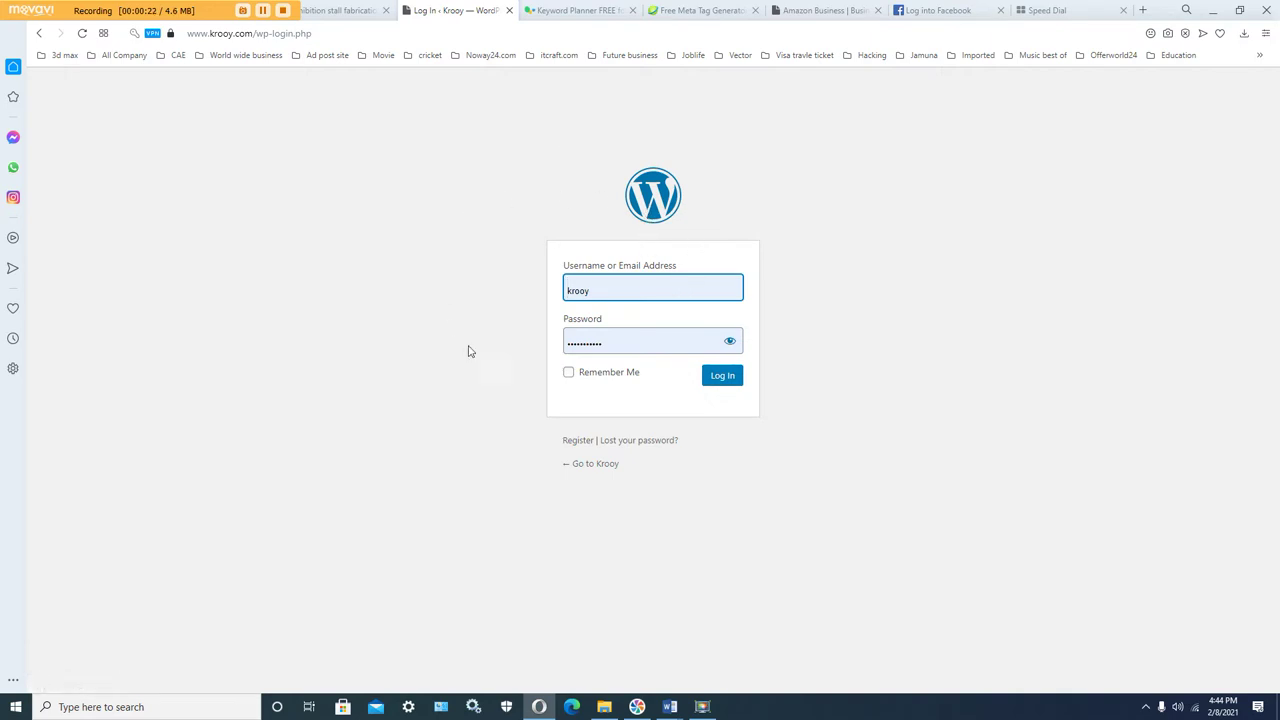
click(632, 291)
click(717, 250)
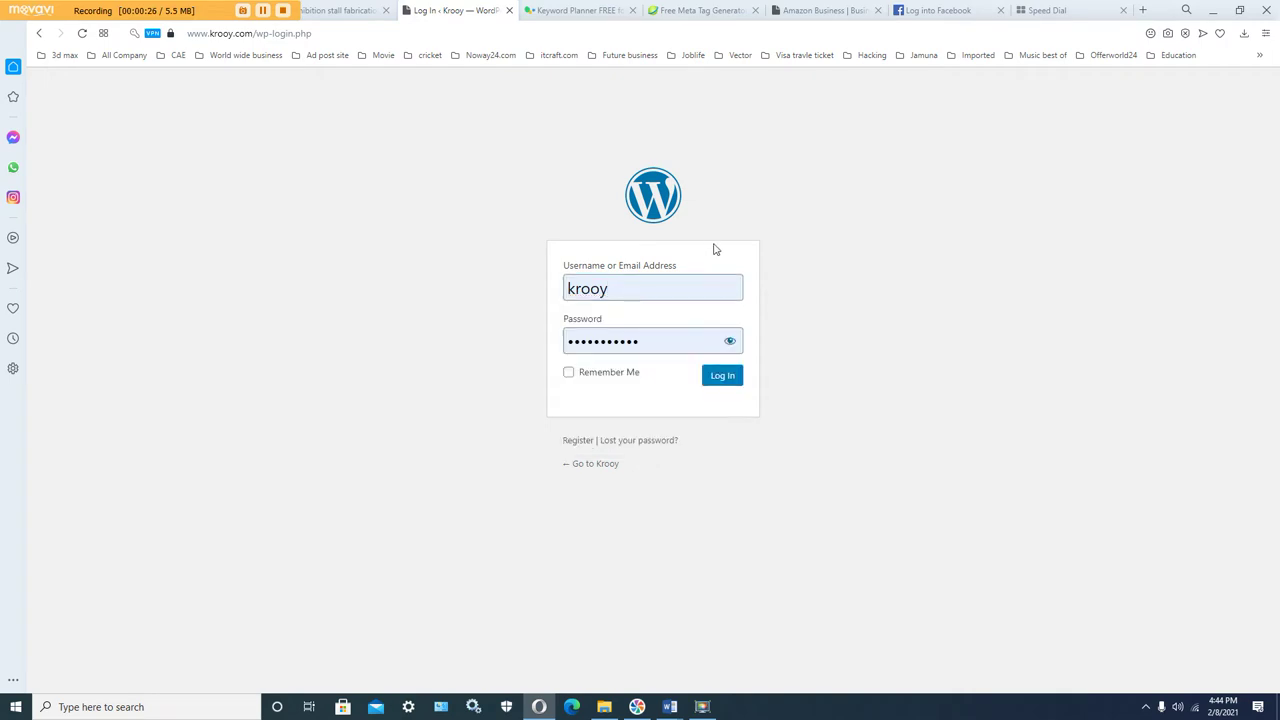
click(731, 343)
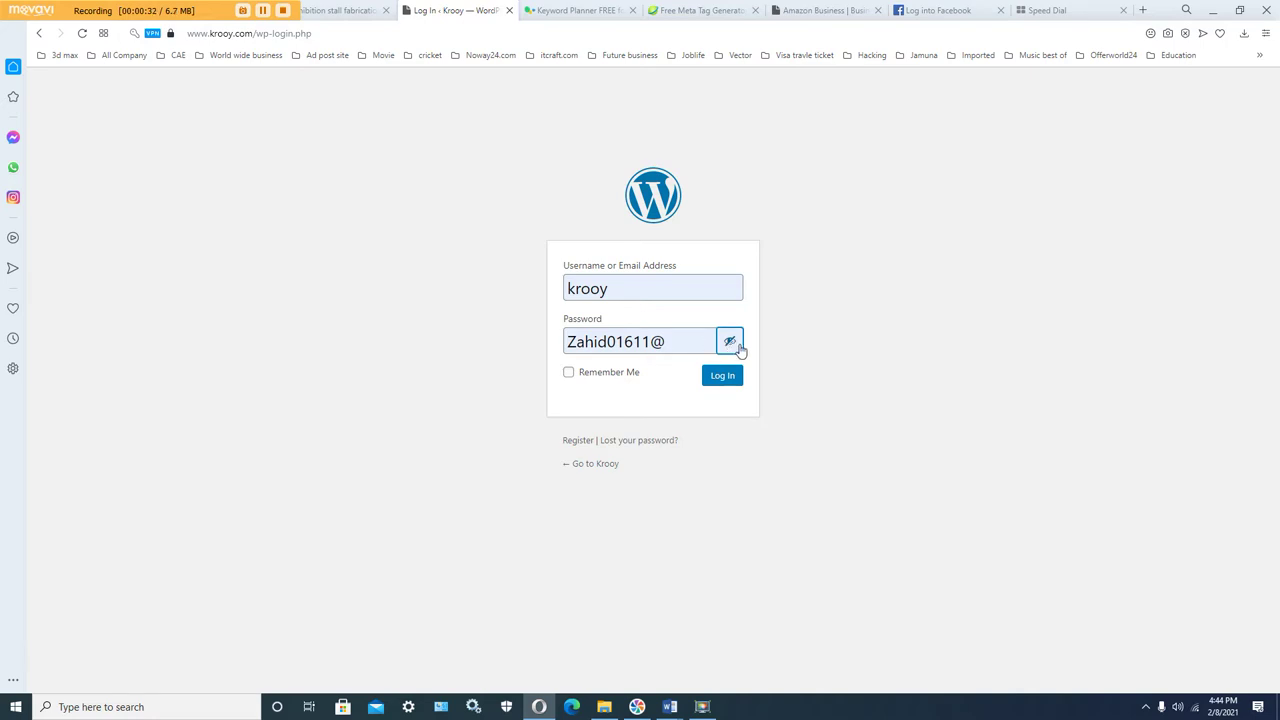
click(738, 345)
click(732, 377)
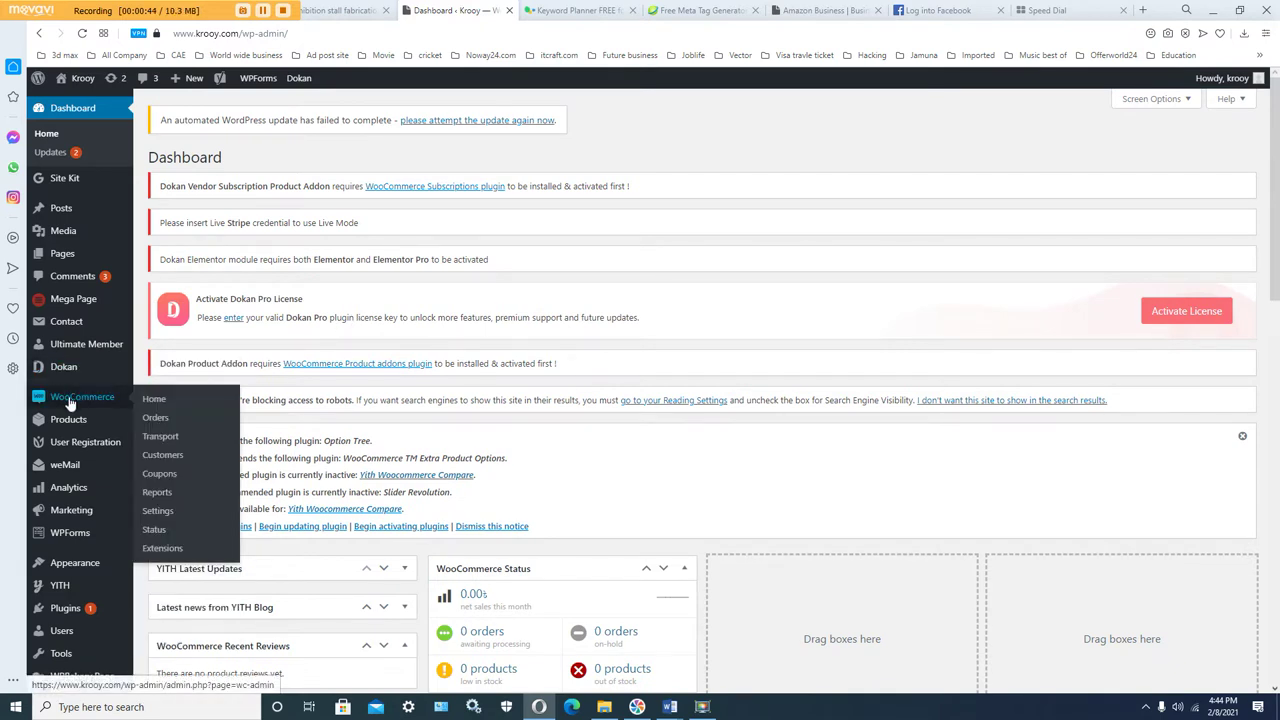
Step: Start a blank product via Products > Add New and bring up File Explorer
mouse_move(72, 420)
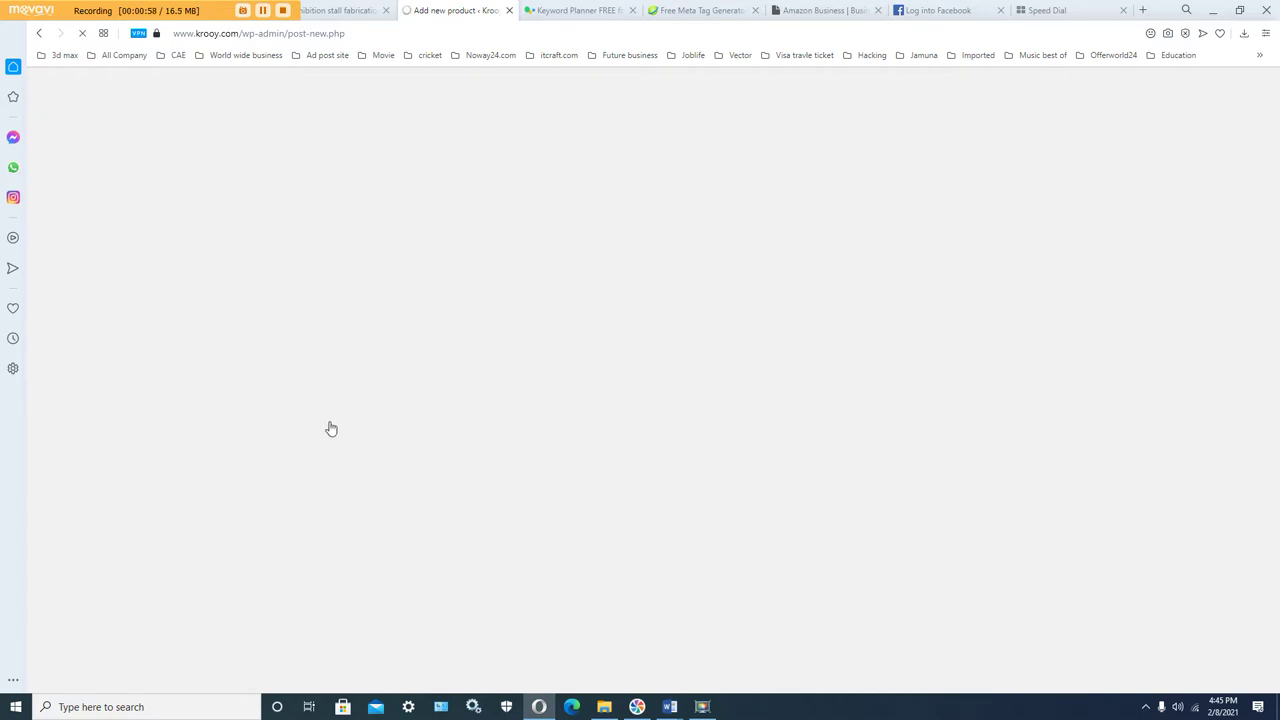
click(603, 708)
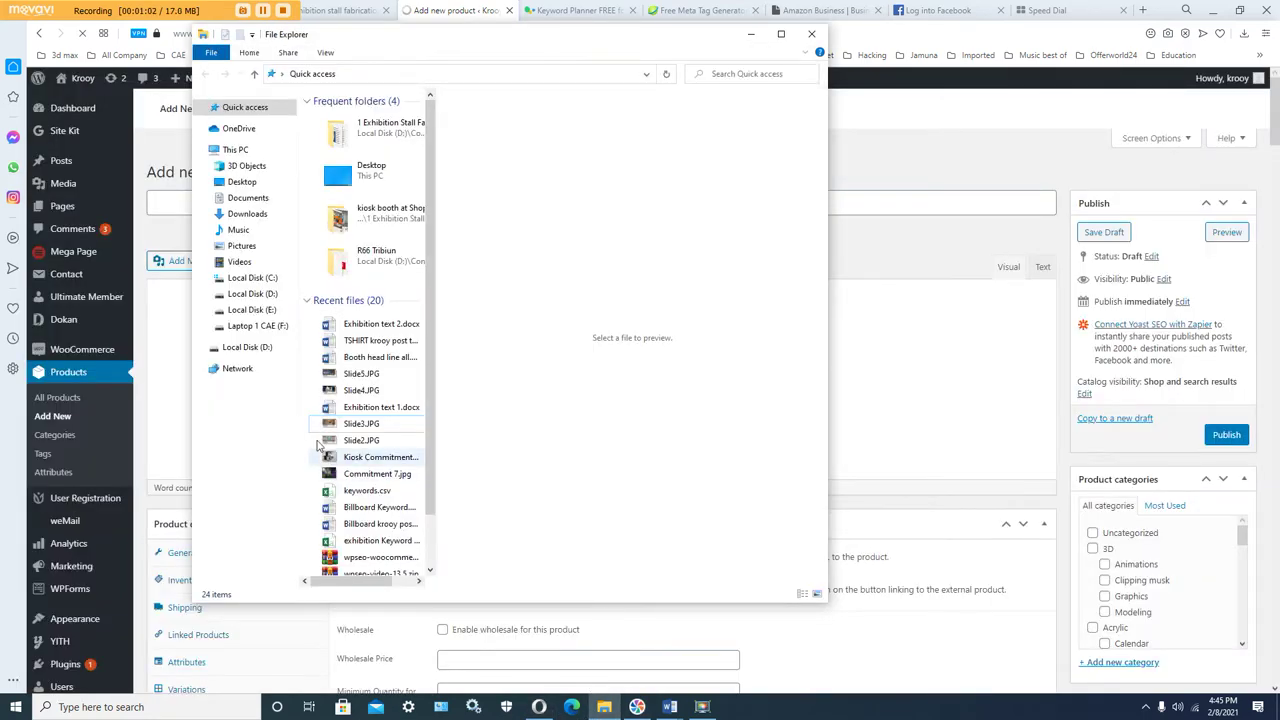
Step: Browse to D: > Company > krooy.com > Product krooy.com > bikroy > 1 Exhibition Stall Fabrication folder
click(250, 349)
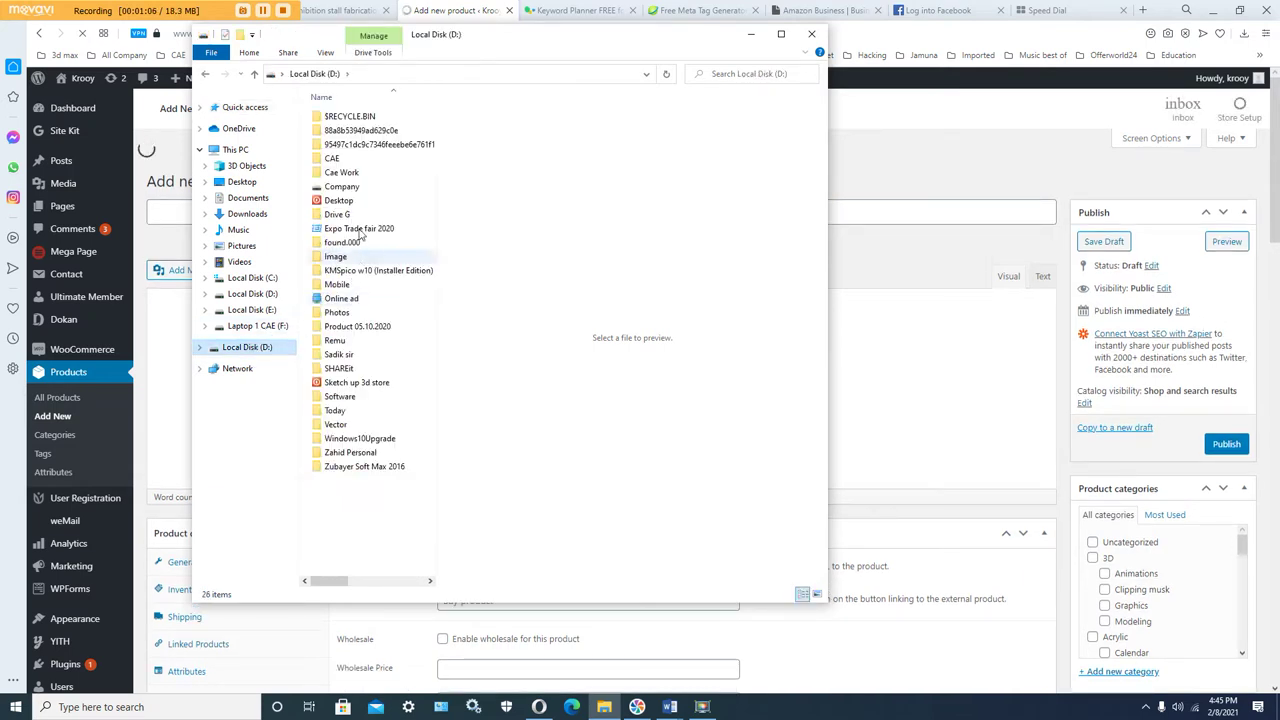
double_click(345, 187)
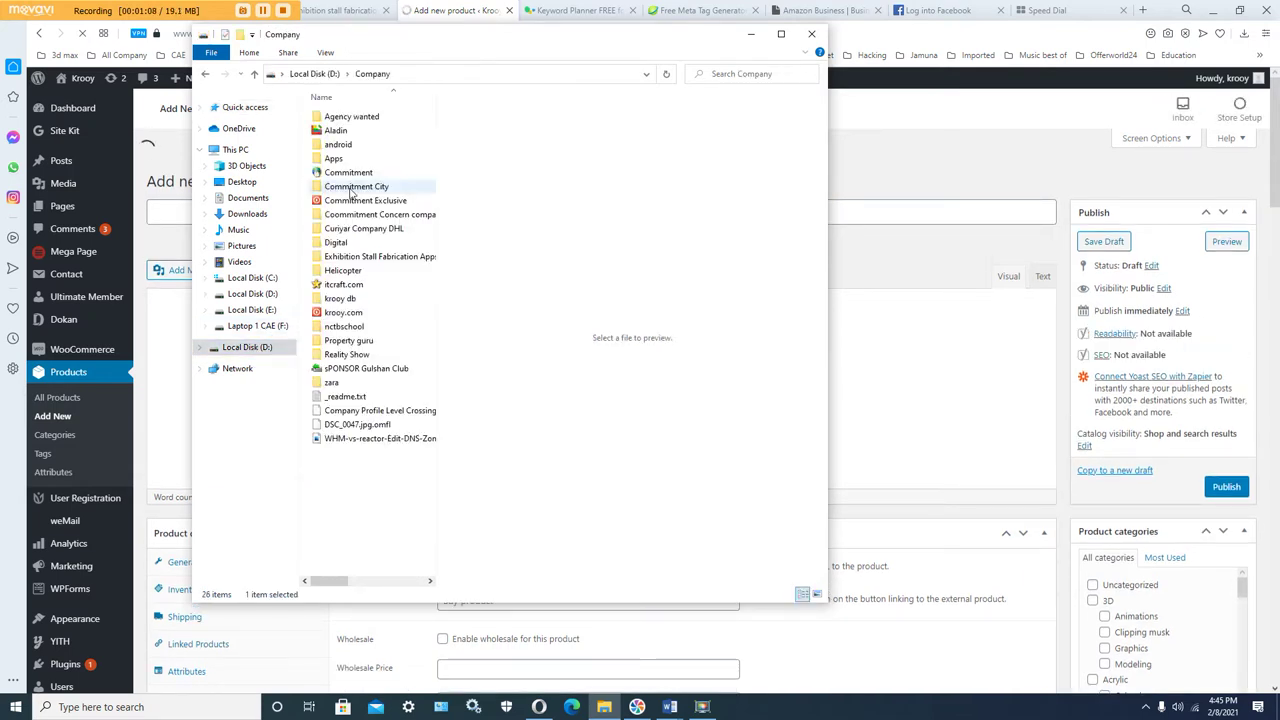
double_click(357, 315)
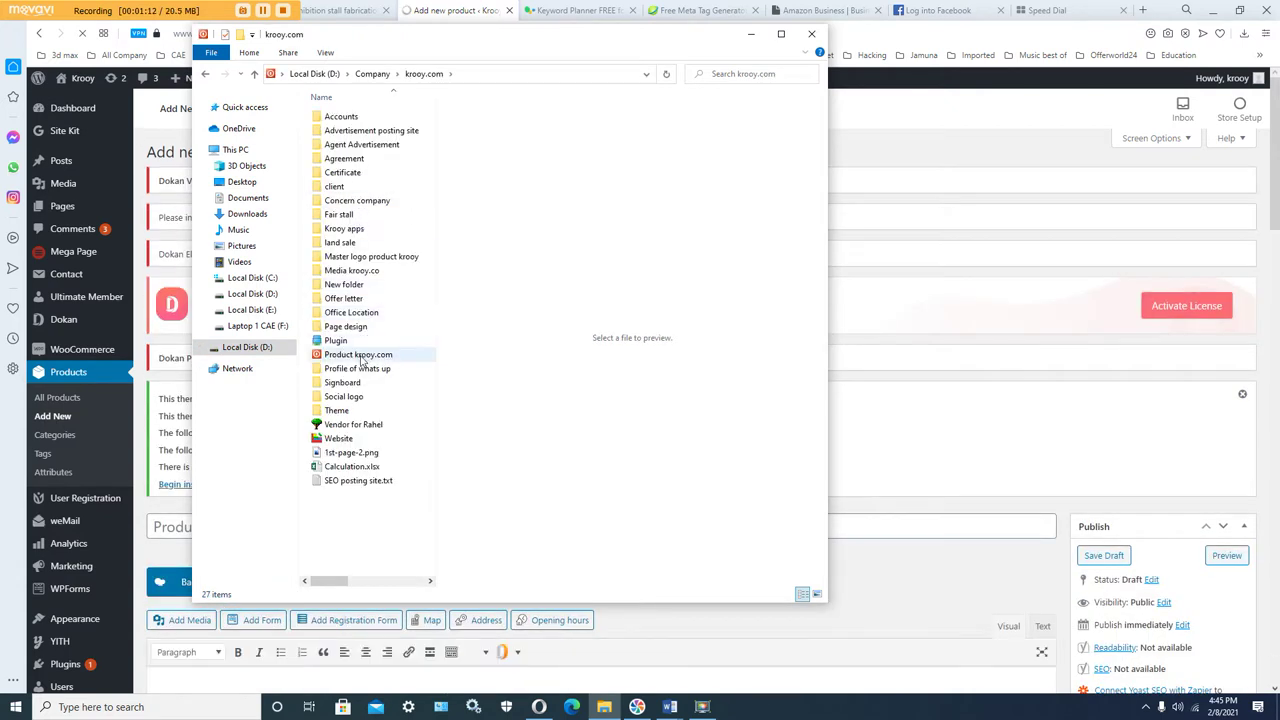
double_click(360, 355)
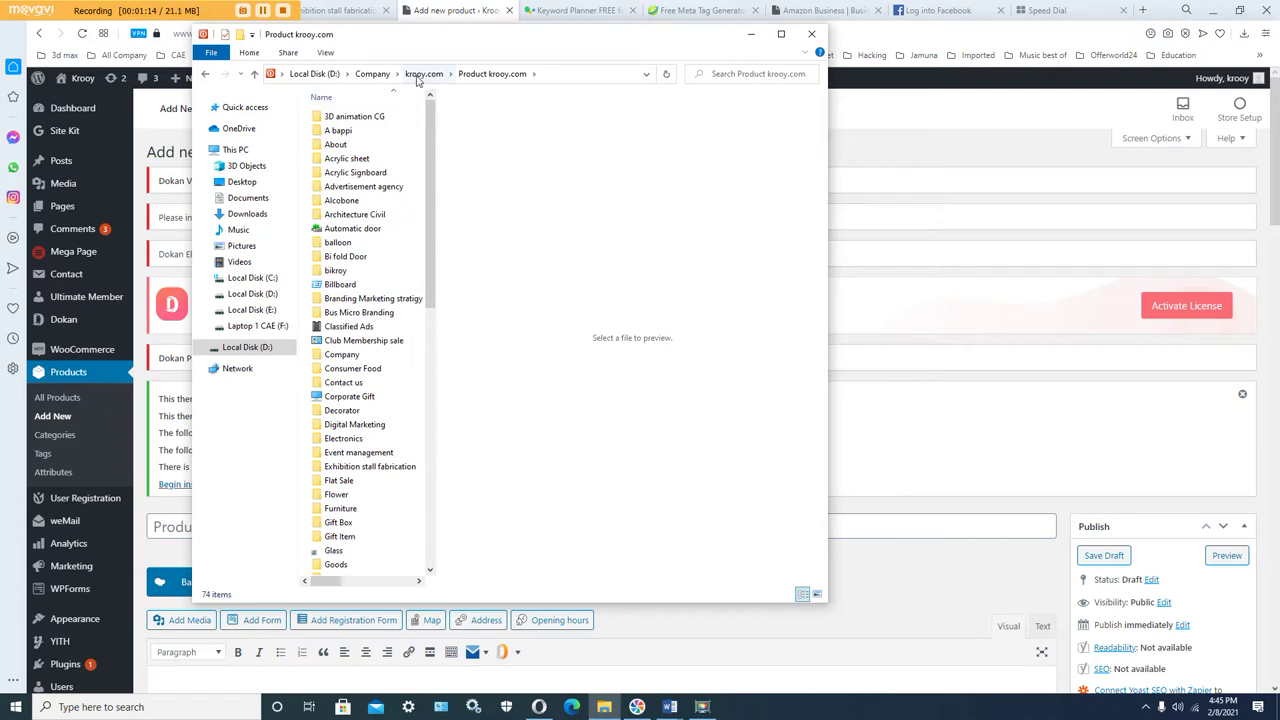
double_click(338, 271)
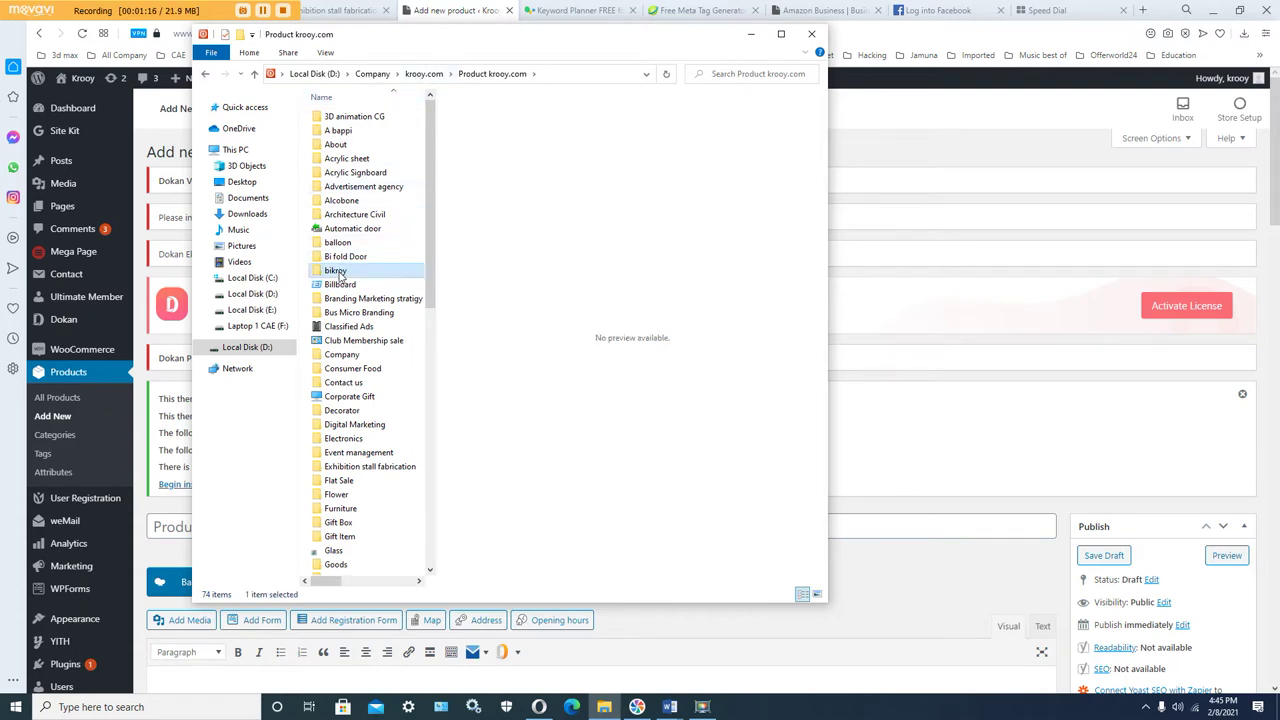
double_click(360, 116)
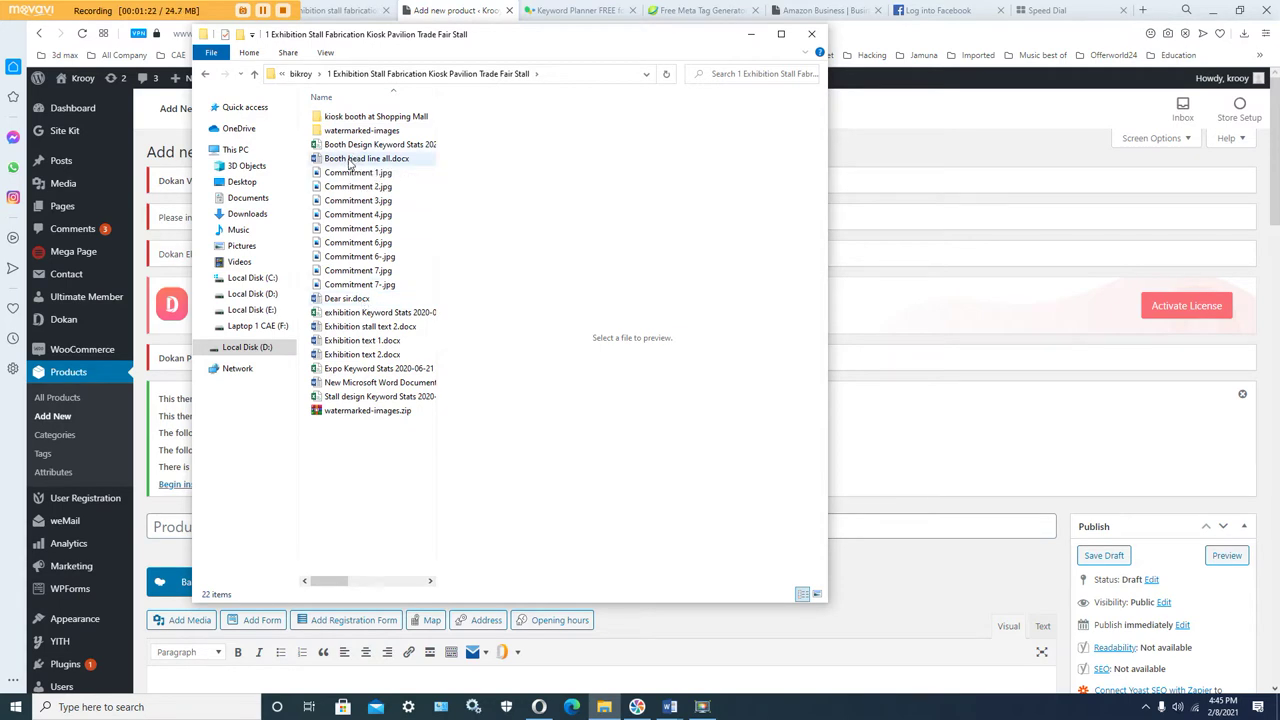
Step: Preview the headlines in Booth head line all.docx and open it in Word
click(349, 162)
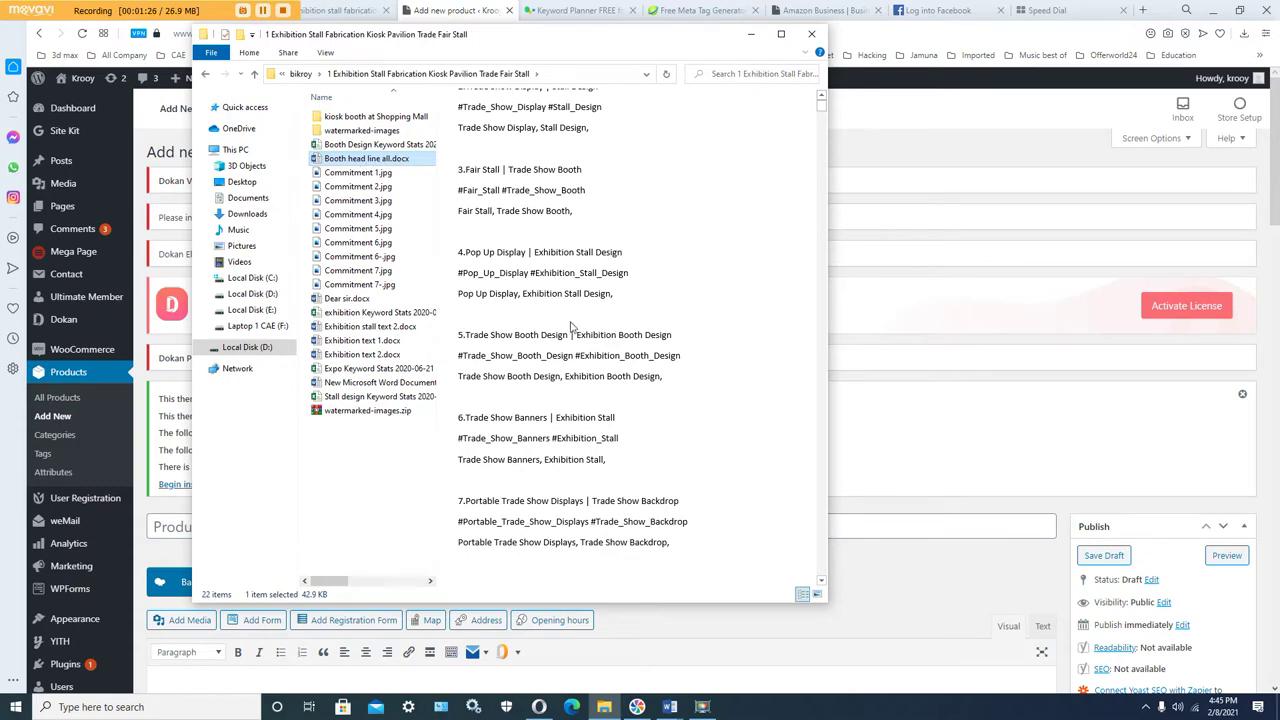
scroll(565, 310, up, 1)
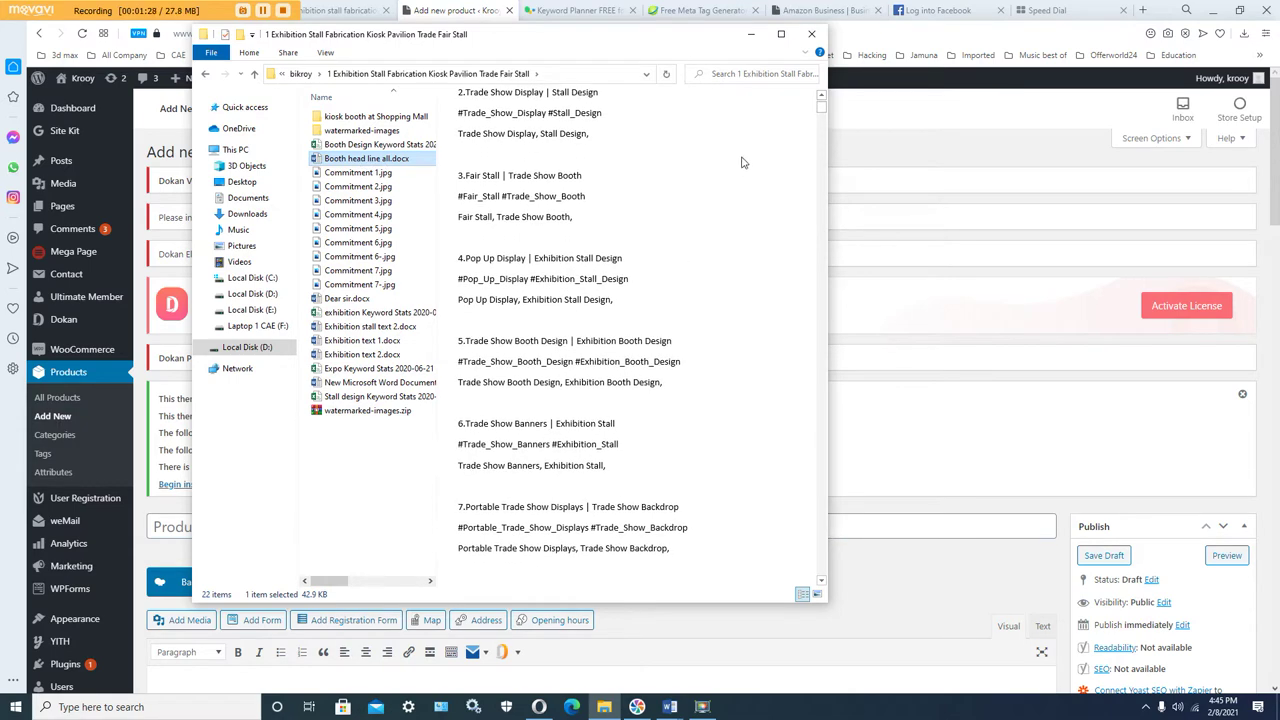
drag(821, 110, 821, 578)
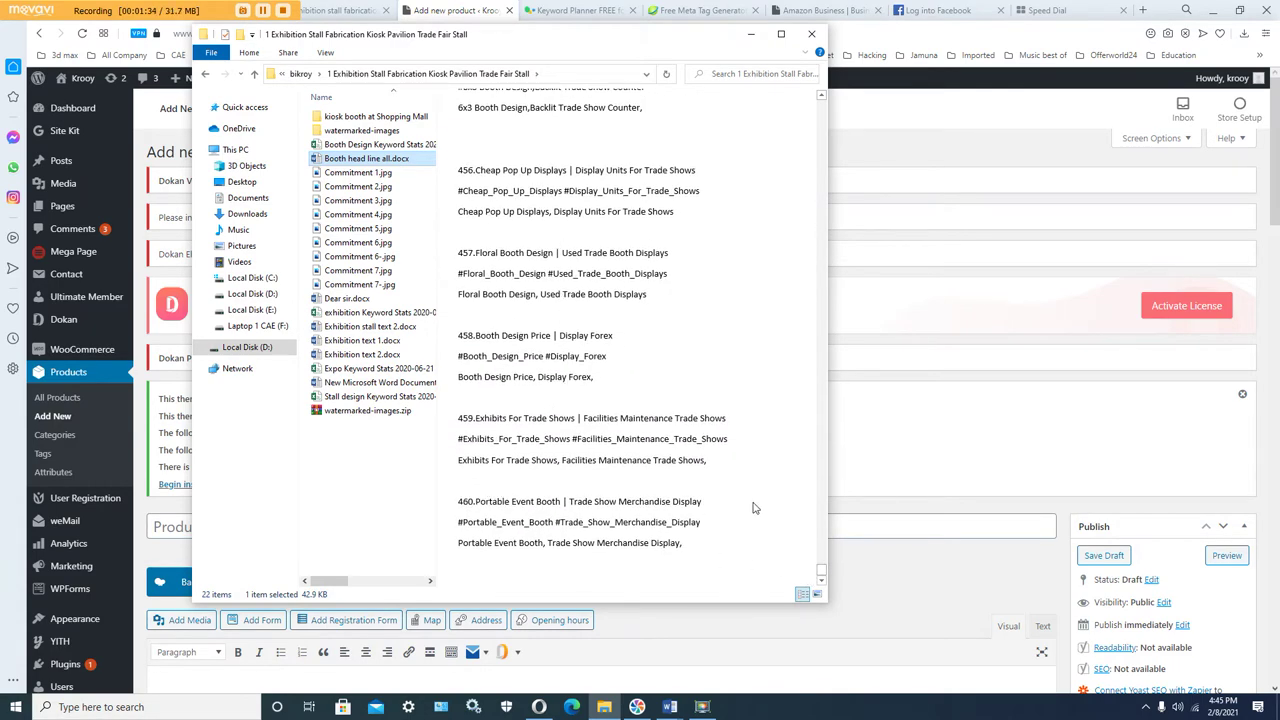
drag(821, 575, 822, 102)
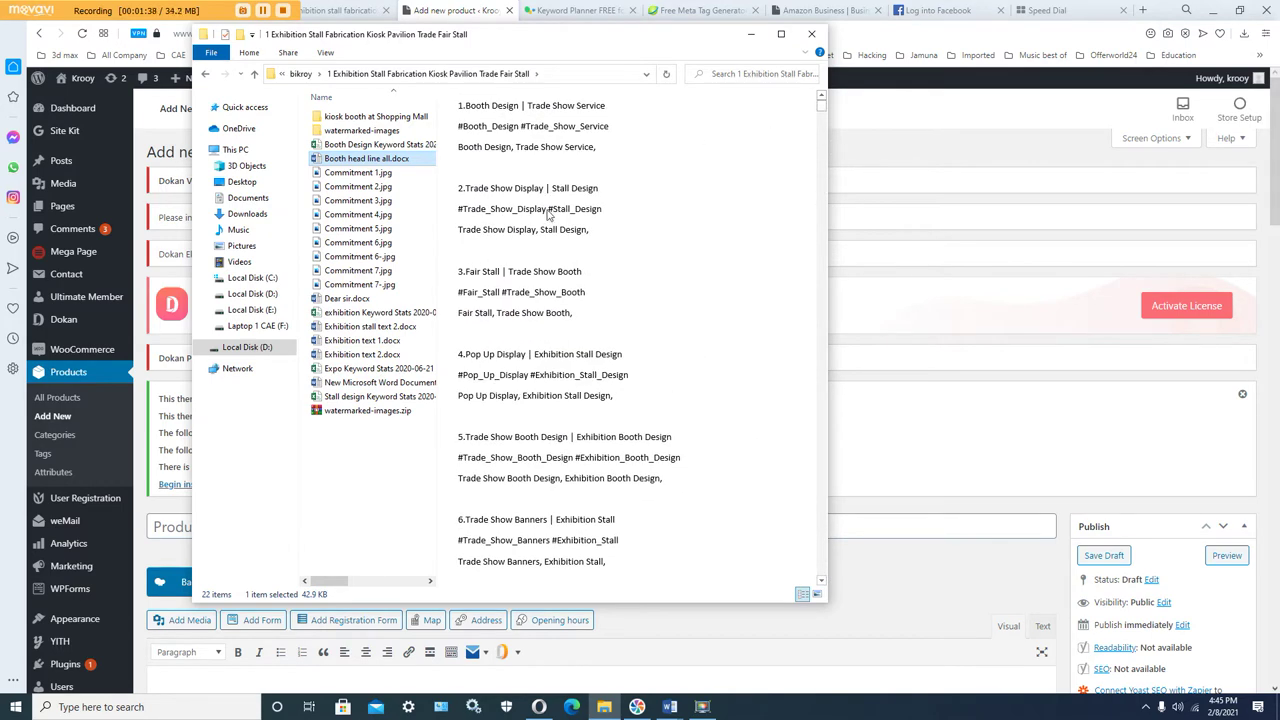
right_click(349, 160)
drag(350, 161, 366, 172)
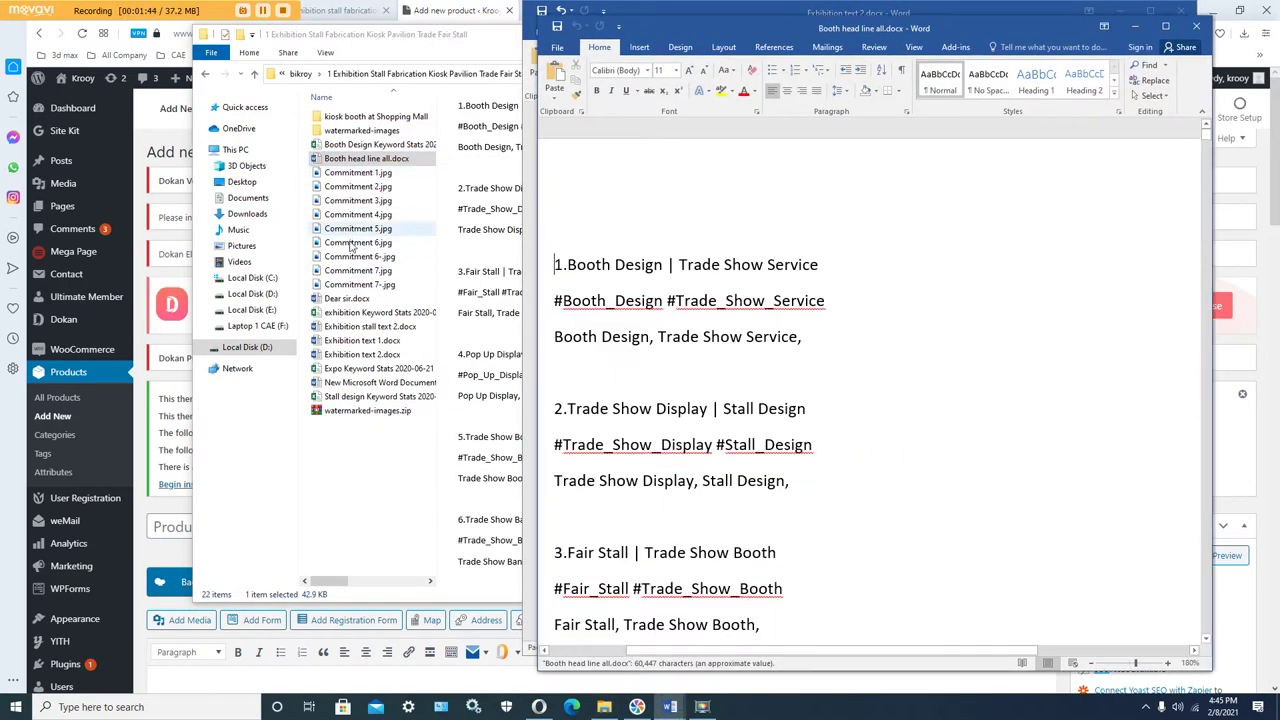
Step: Preview Exhibition stall text 2, Exhibition text 1 and Exhibition text 2 in Explorer
click(355, 328)
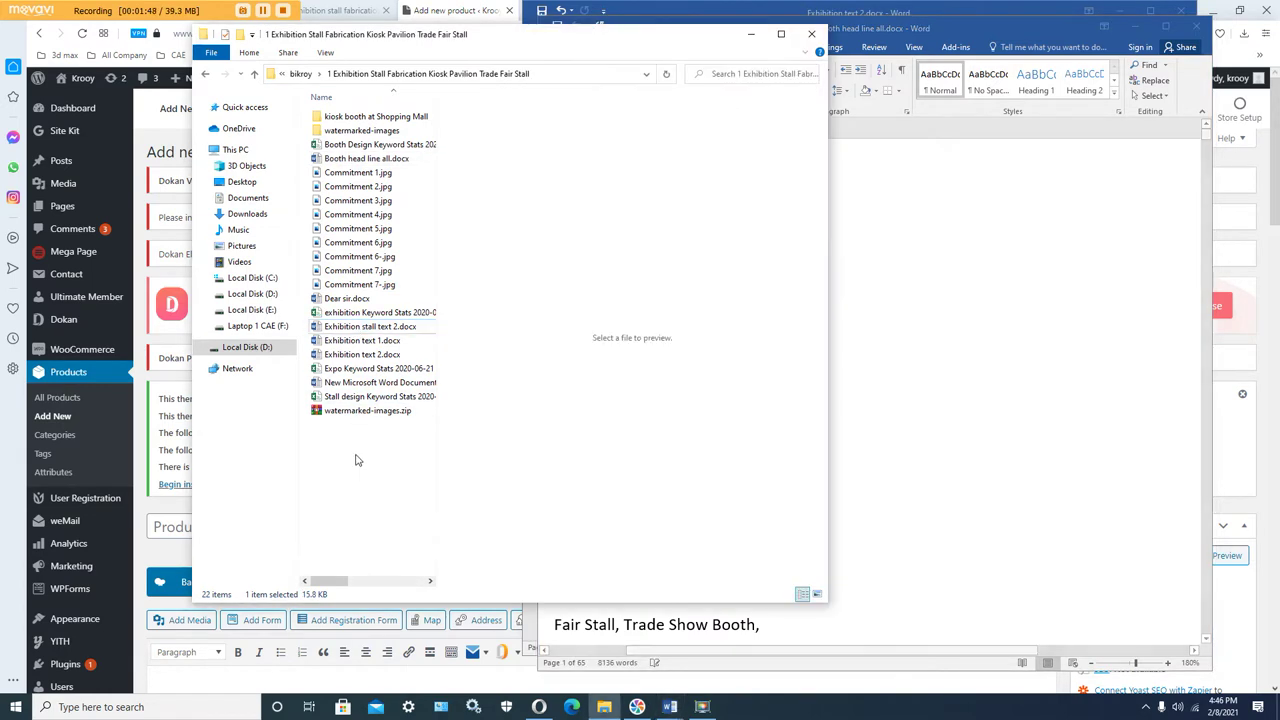
click(368, 345)
click(367, 353)
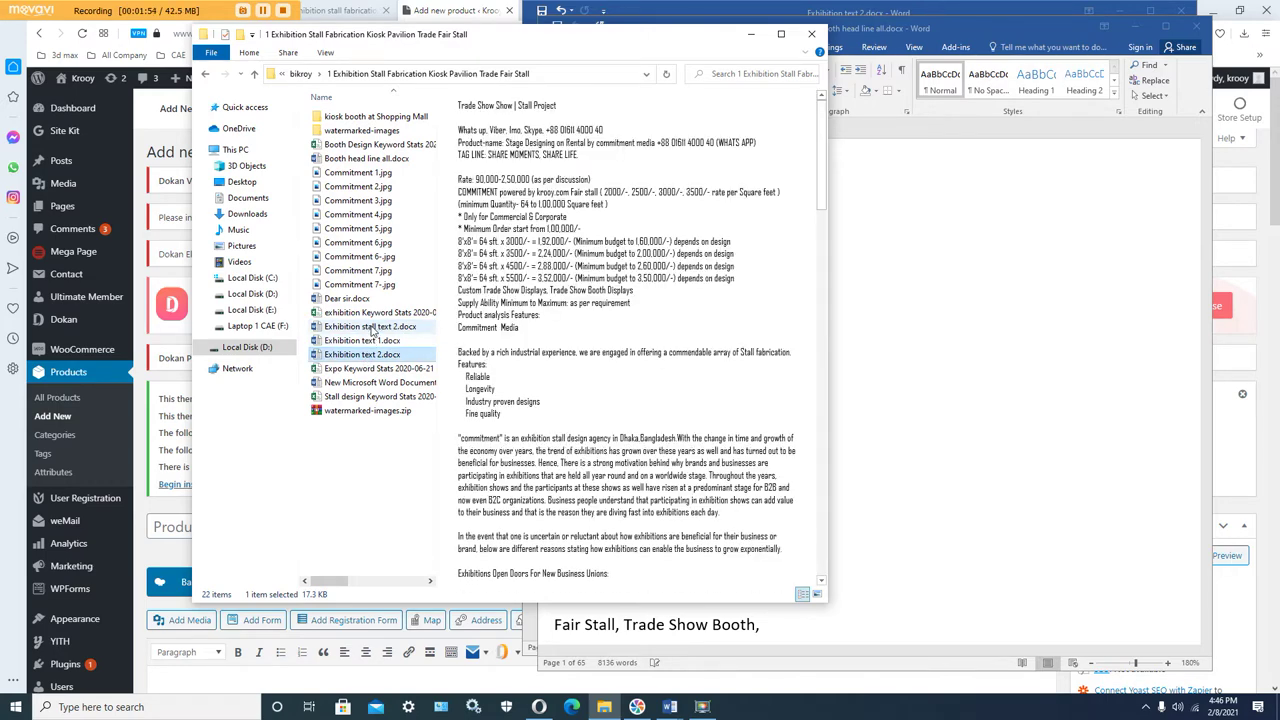
click(372, 329)
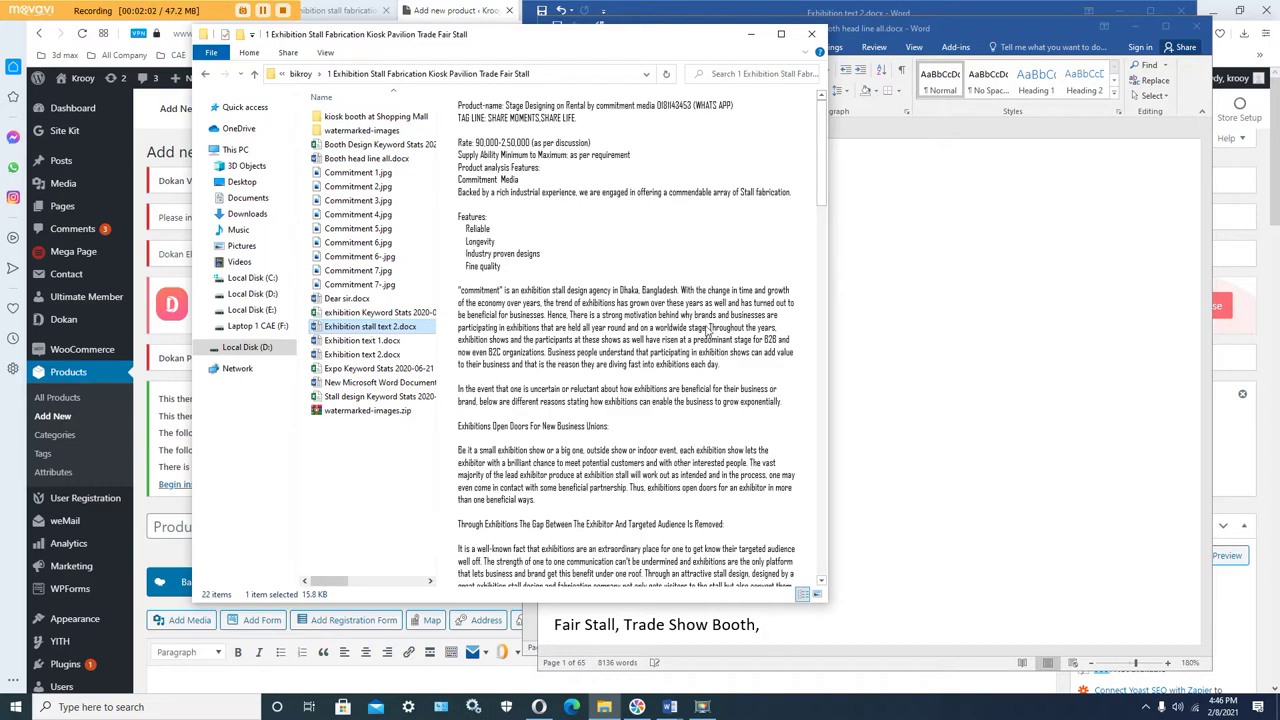
drag(815, 180, 838, 460)
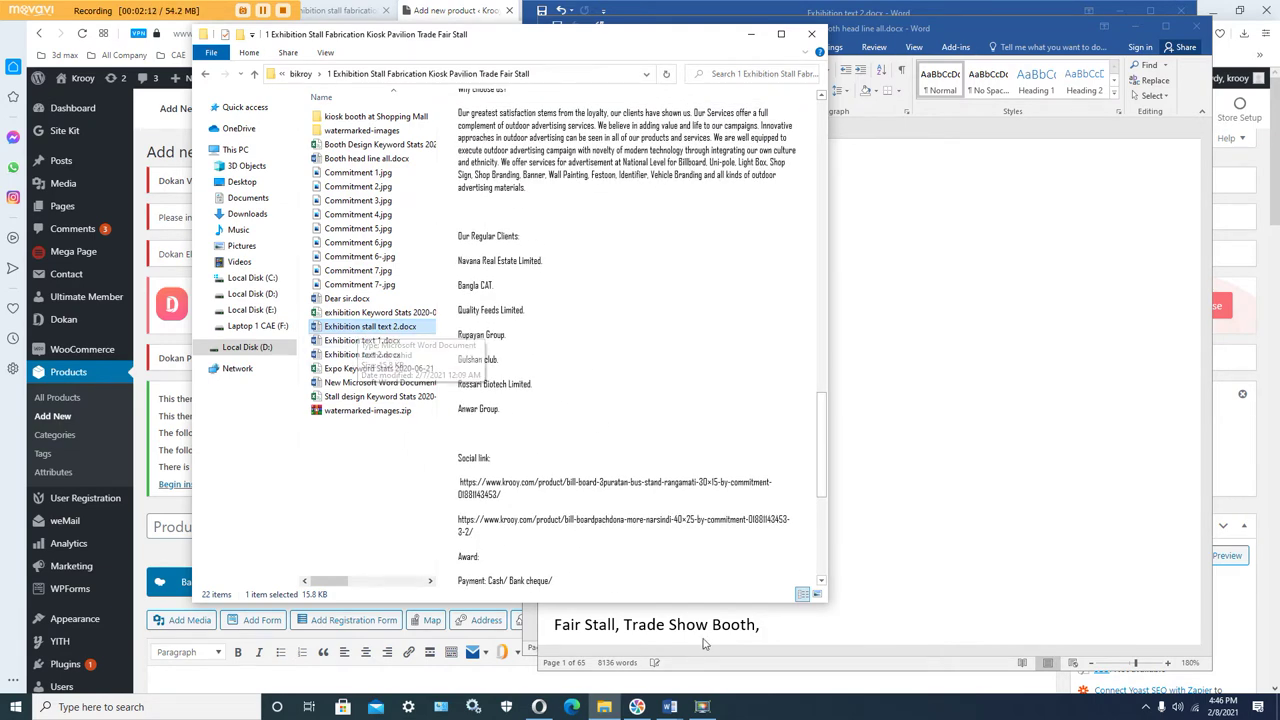
Step: Review the TSHIRT post and Exhibition text 2 documents in Word, then go back to WordPress
click(670, 707)
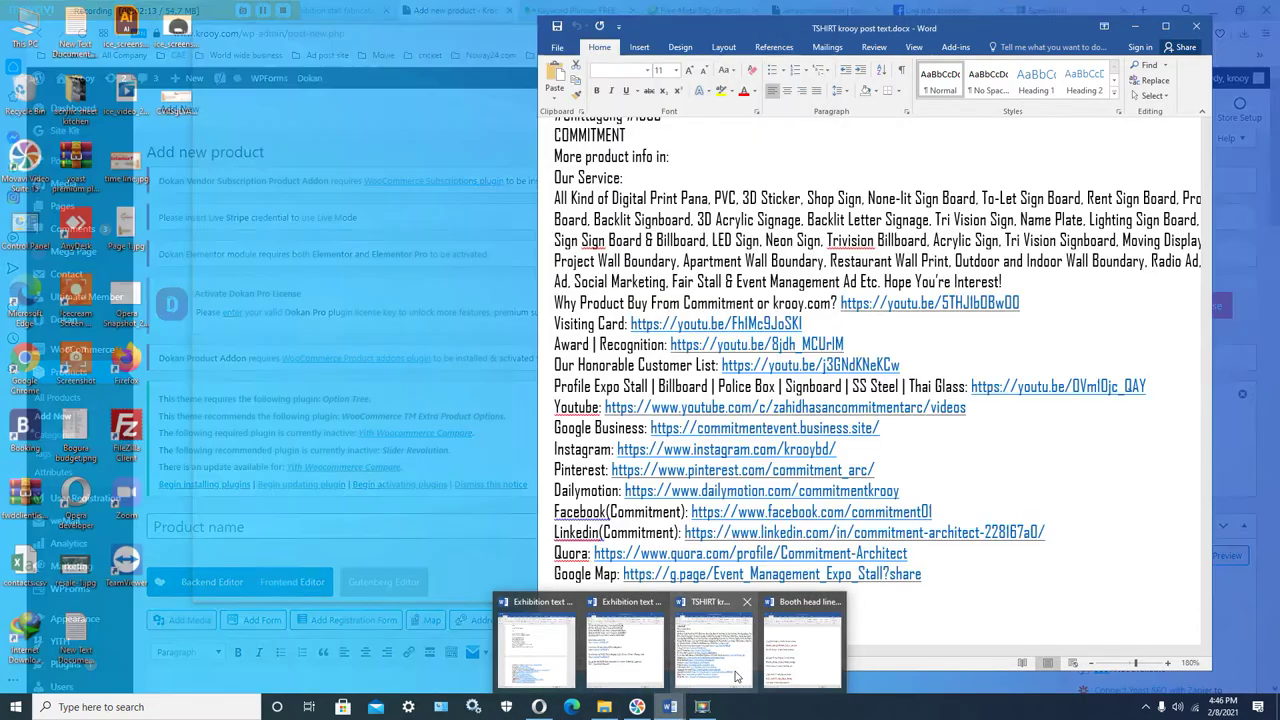
click(736, 676)
scroll(741, 572, up, 1)
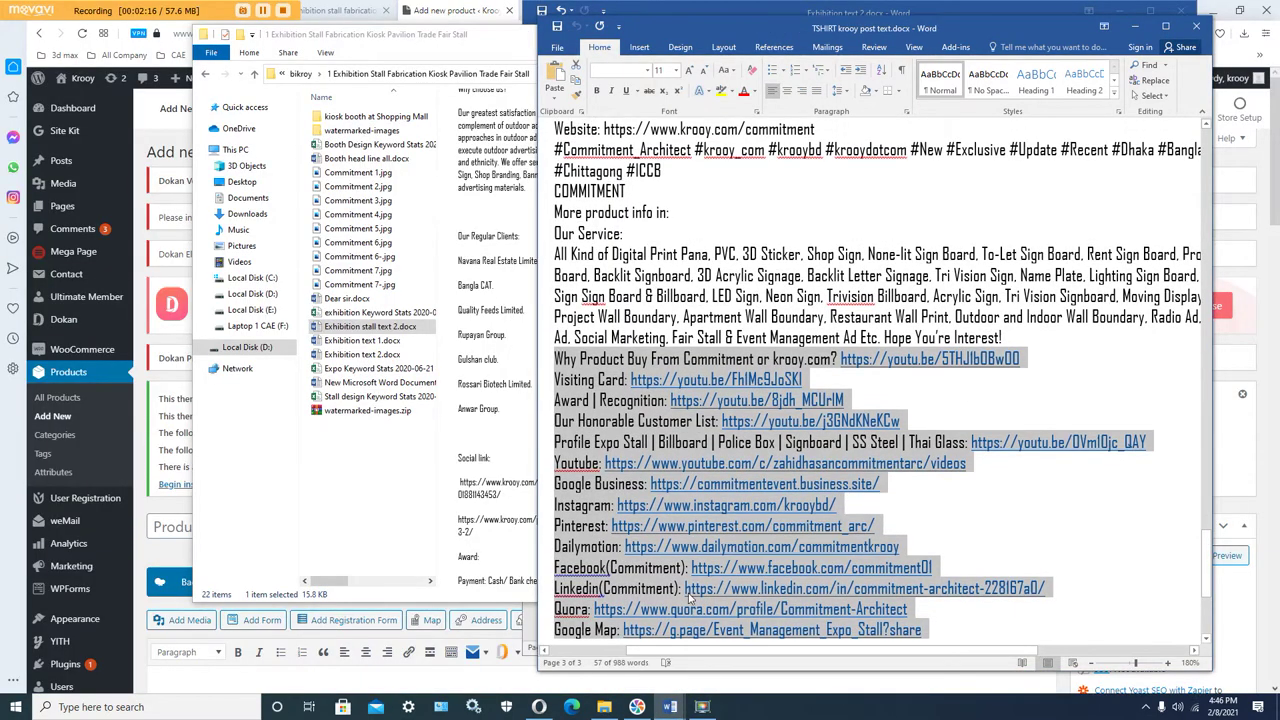
mouse_move(670, 707)
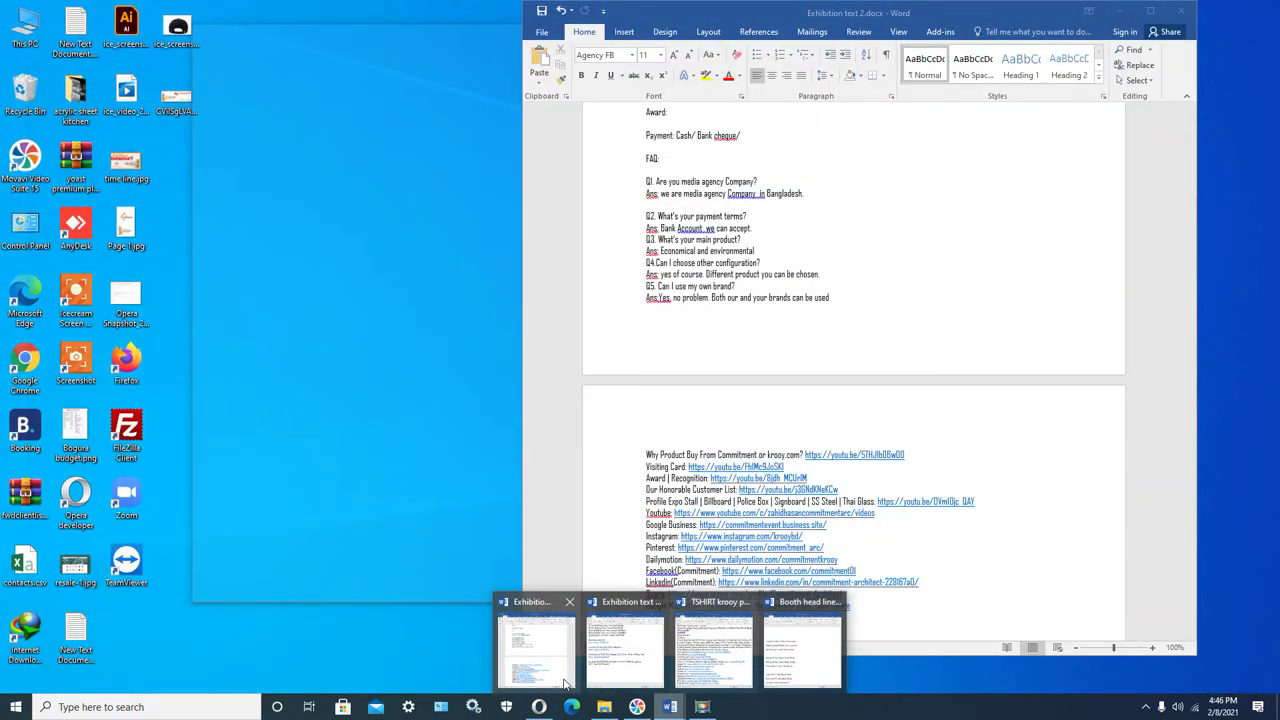
click(565, 685)
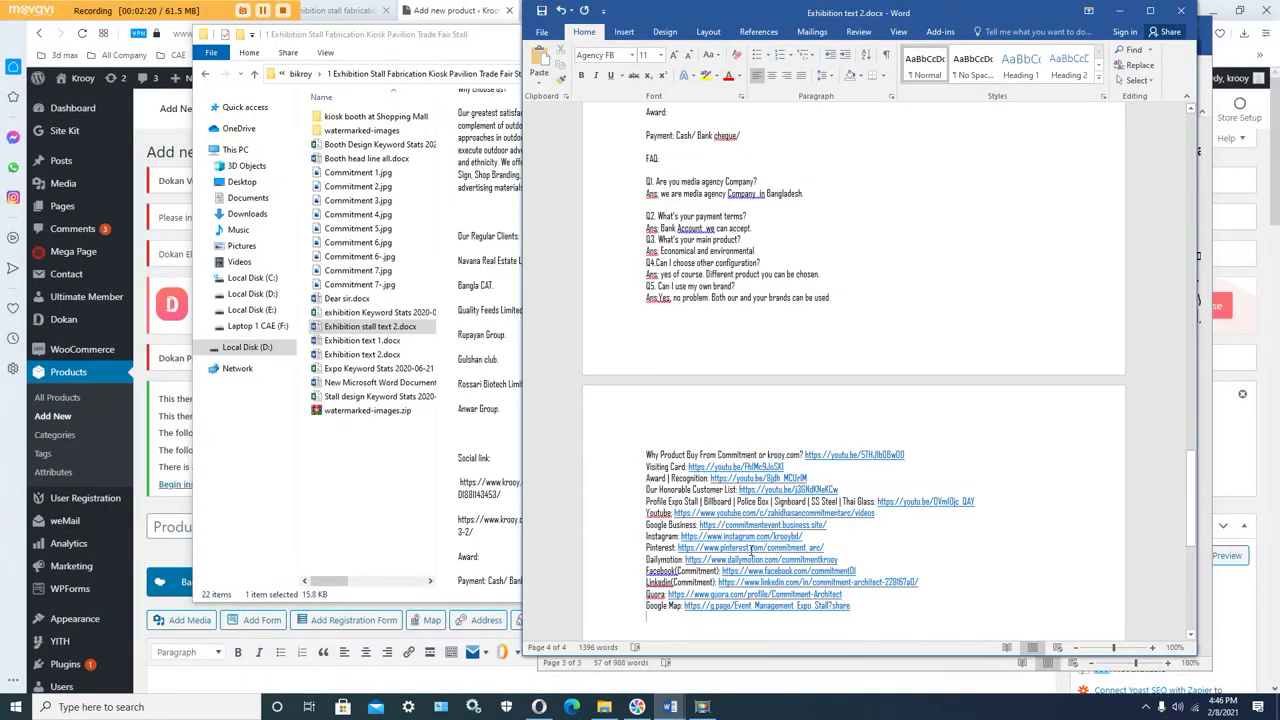
click(140, 410)
scroll(175, 452, down, 2)
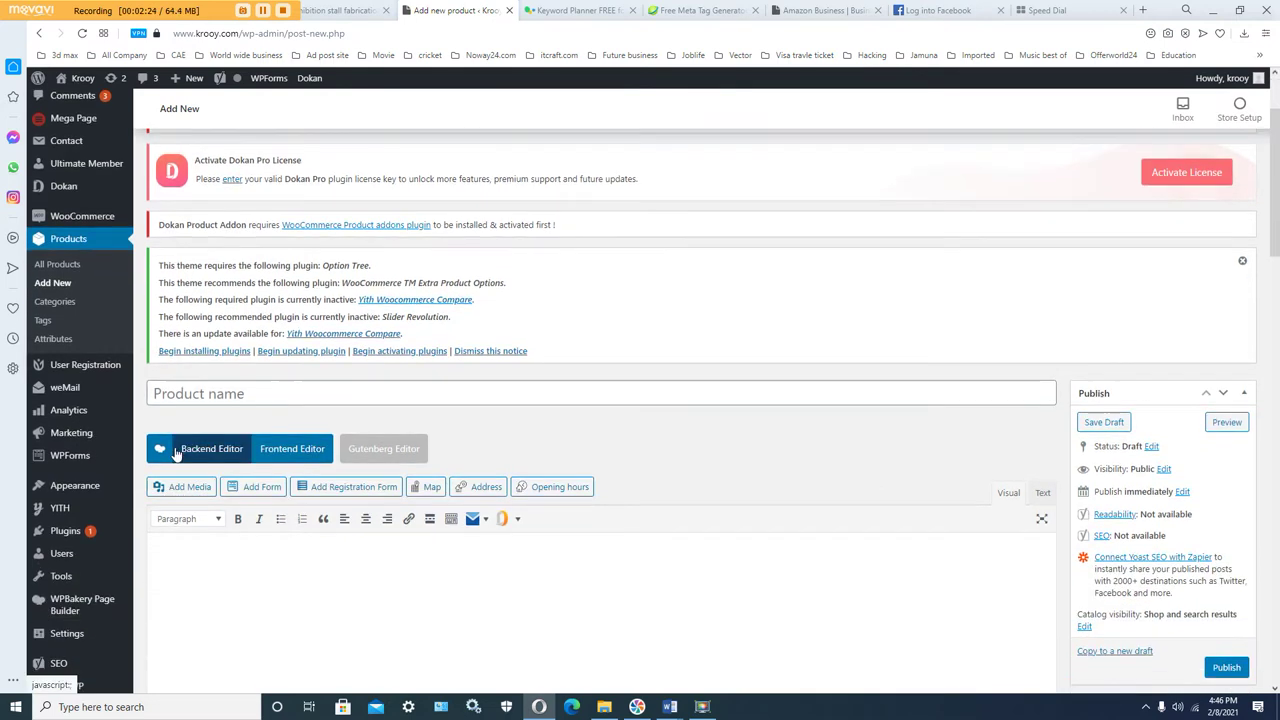
Step: Bring the Booth head line all document back up in Word
click(187, 396)
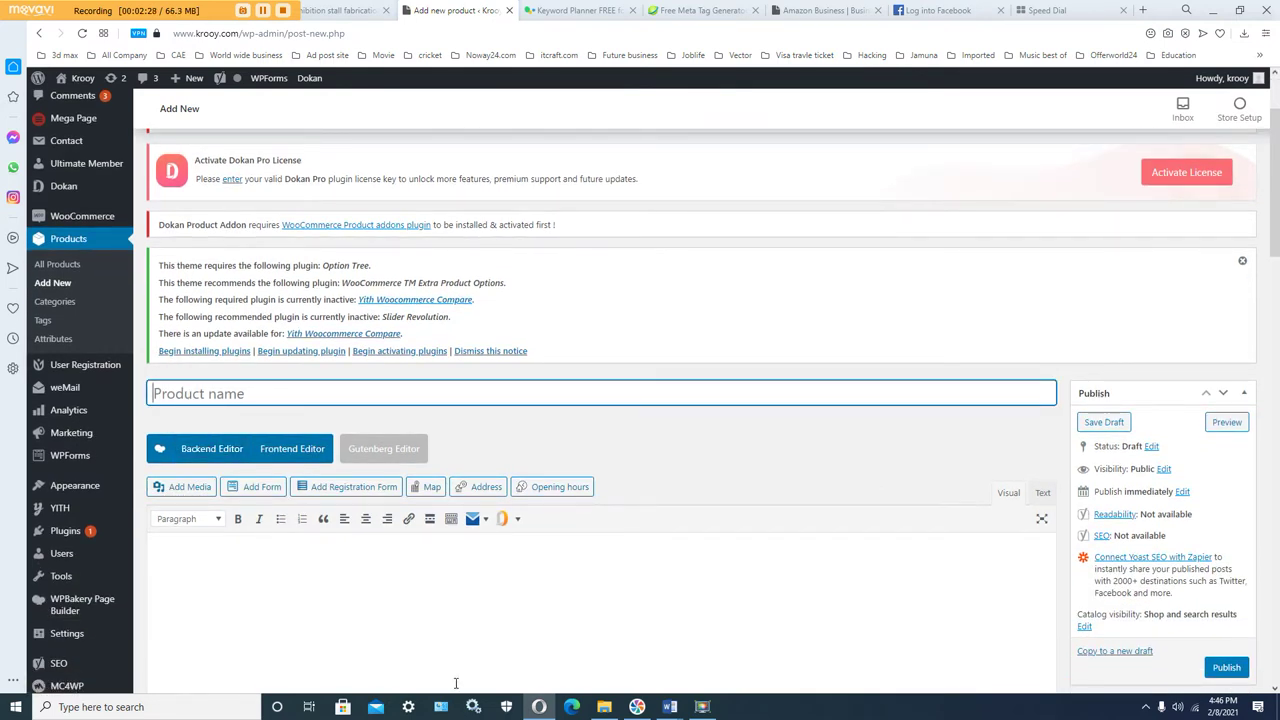
click(670, 707)
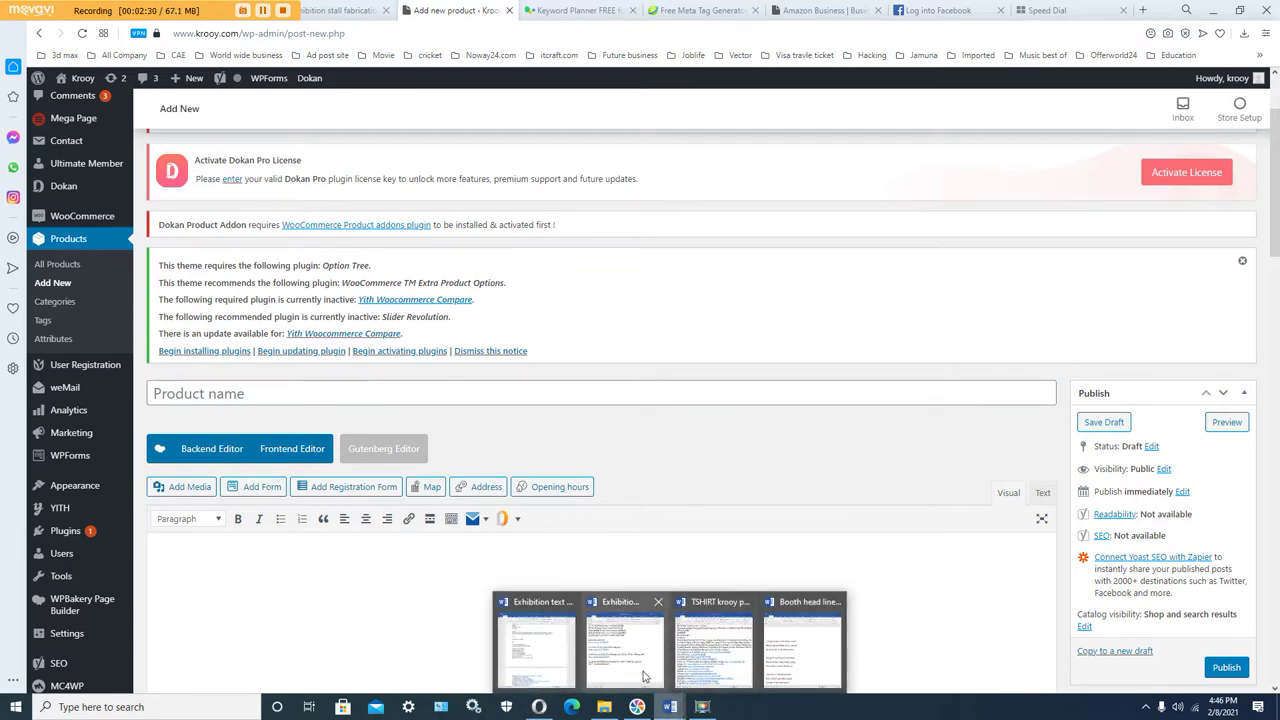
click(773, 677)
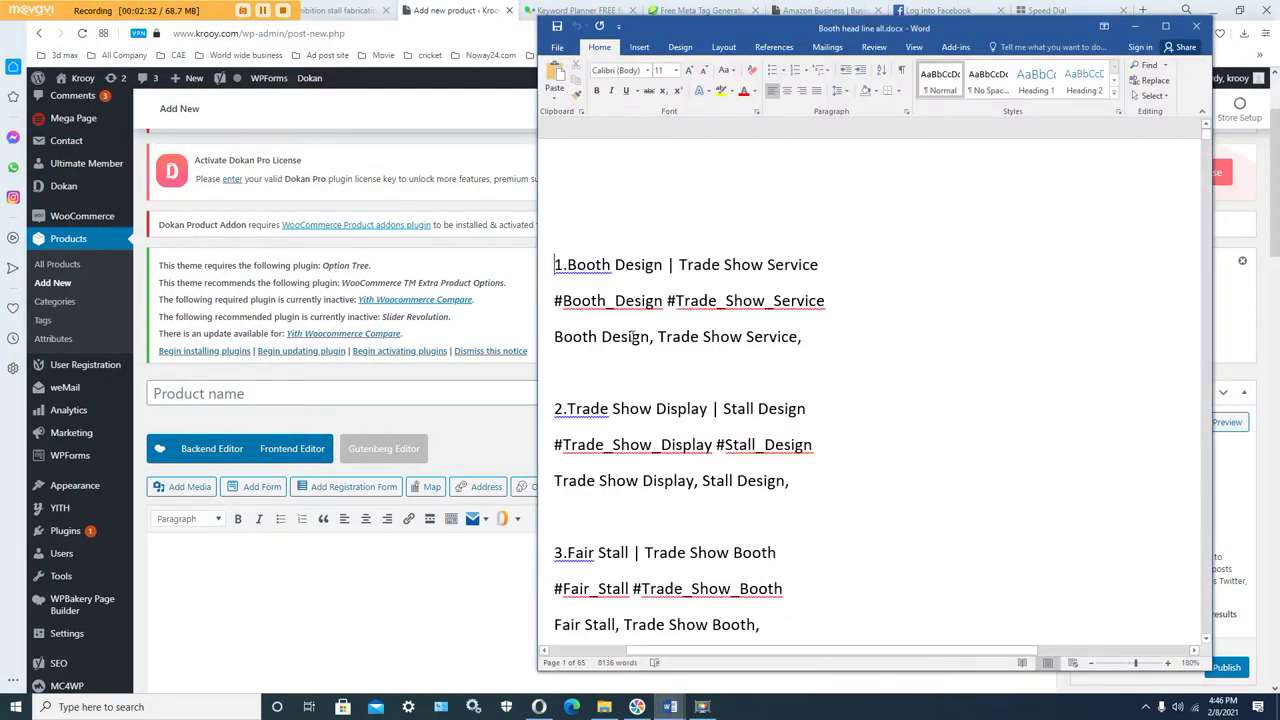
scroll(639, 440, down, 4)
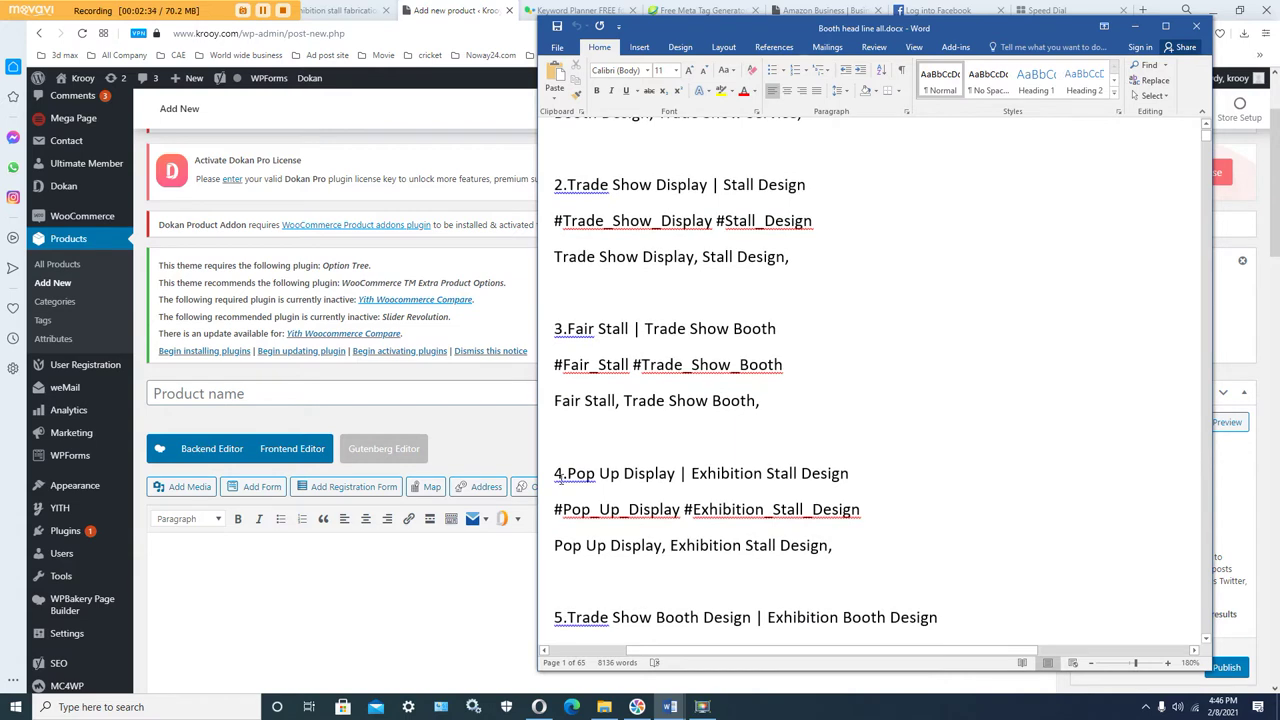
Step: Copy item 4's heading 'Pop Up Display | Exhibition Stall Design' and return to the product page
drag(568, 473, 833, 545)
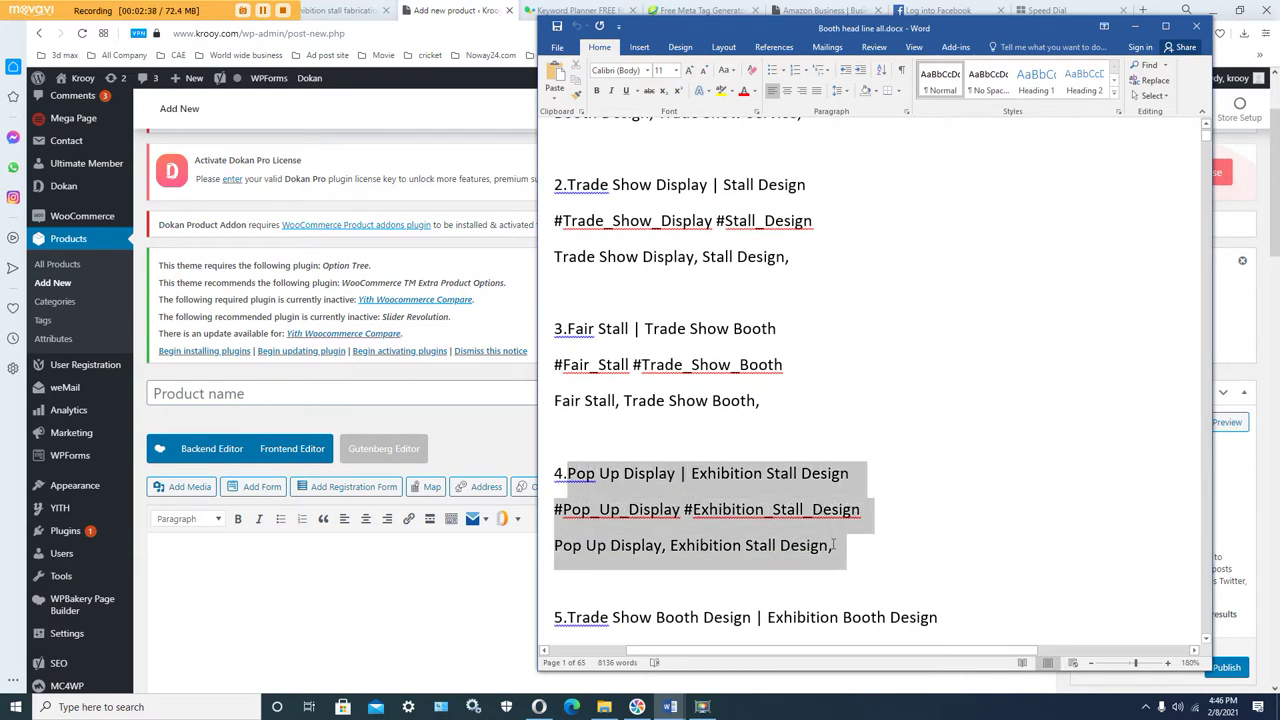
click(786, 547)
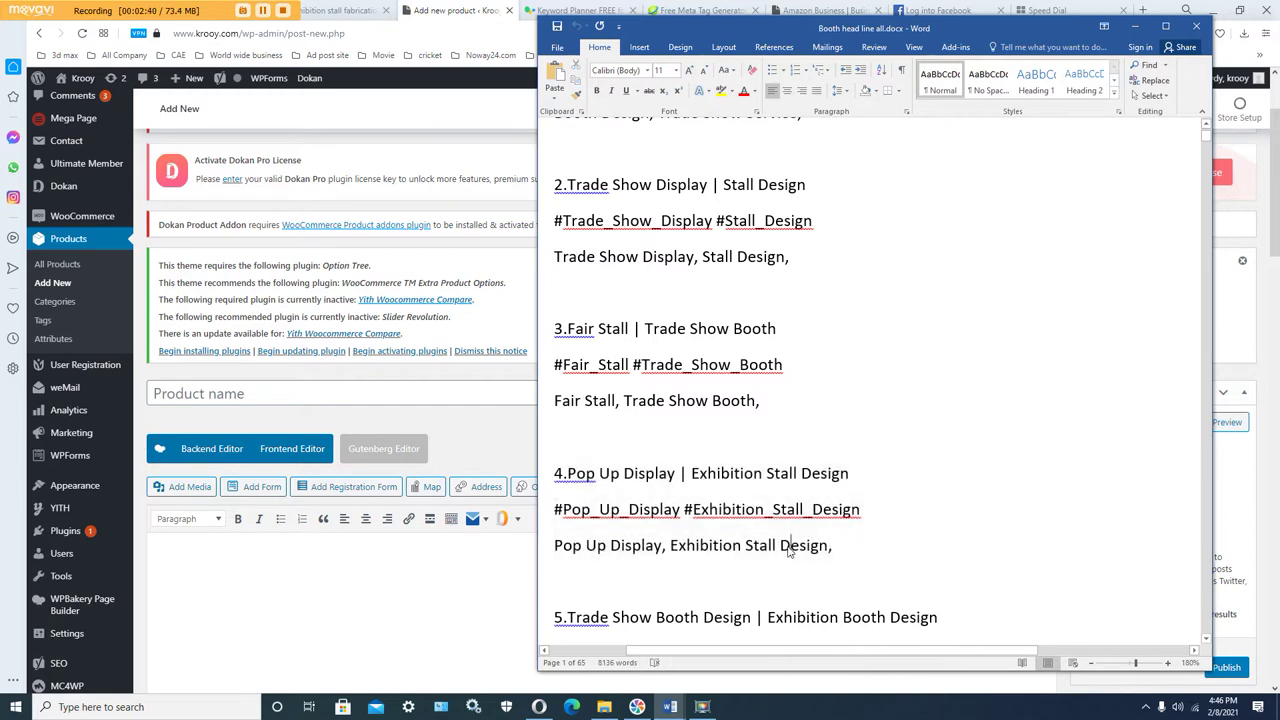
drag(840, 547, 571, 484)
right_click(571, 478)
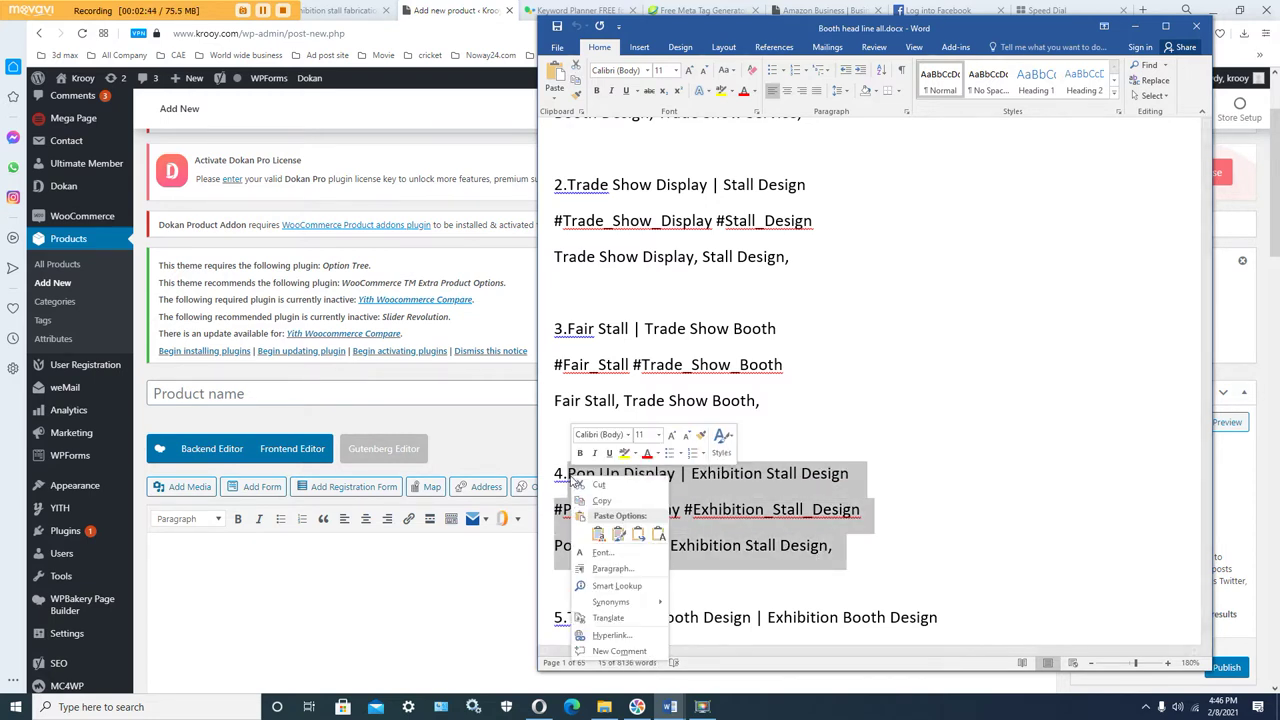
key(Escape)
click(620, 478)
drag(567, 476, 830, 464)
right_click(805, 479)
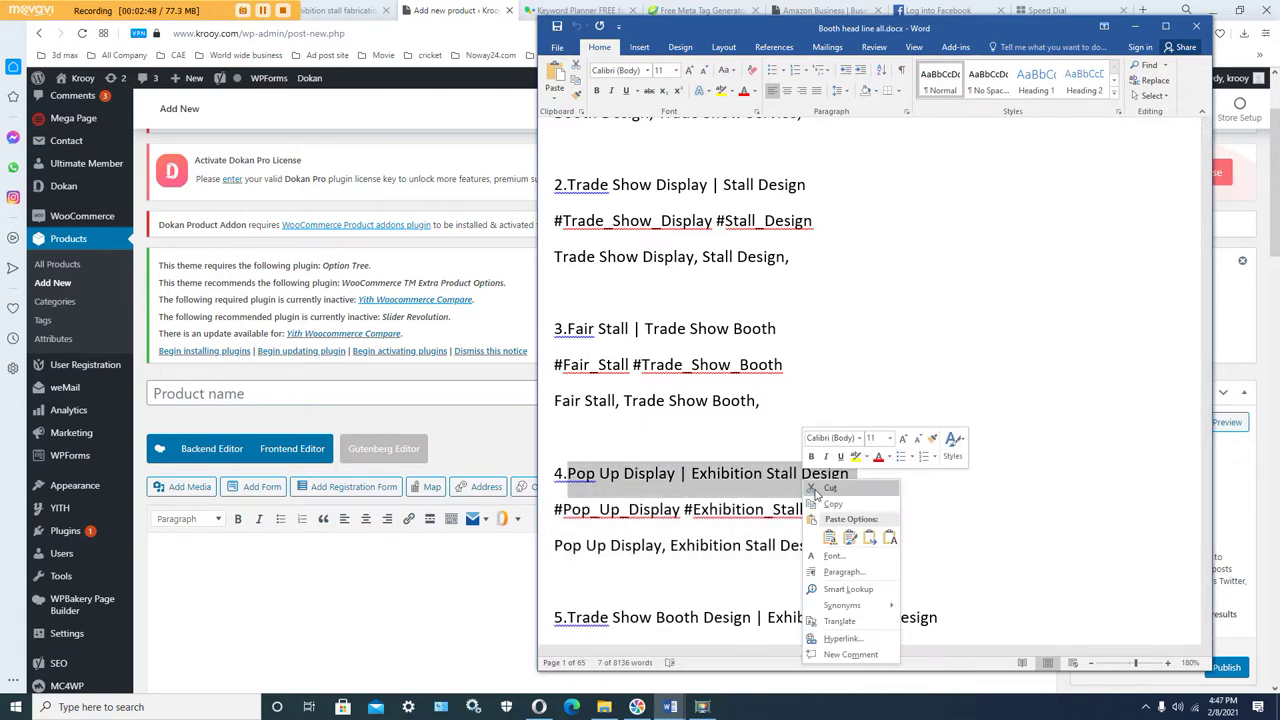
click(830, 504)
click(285, 390)
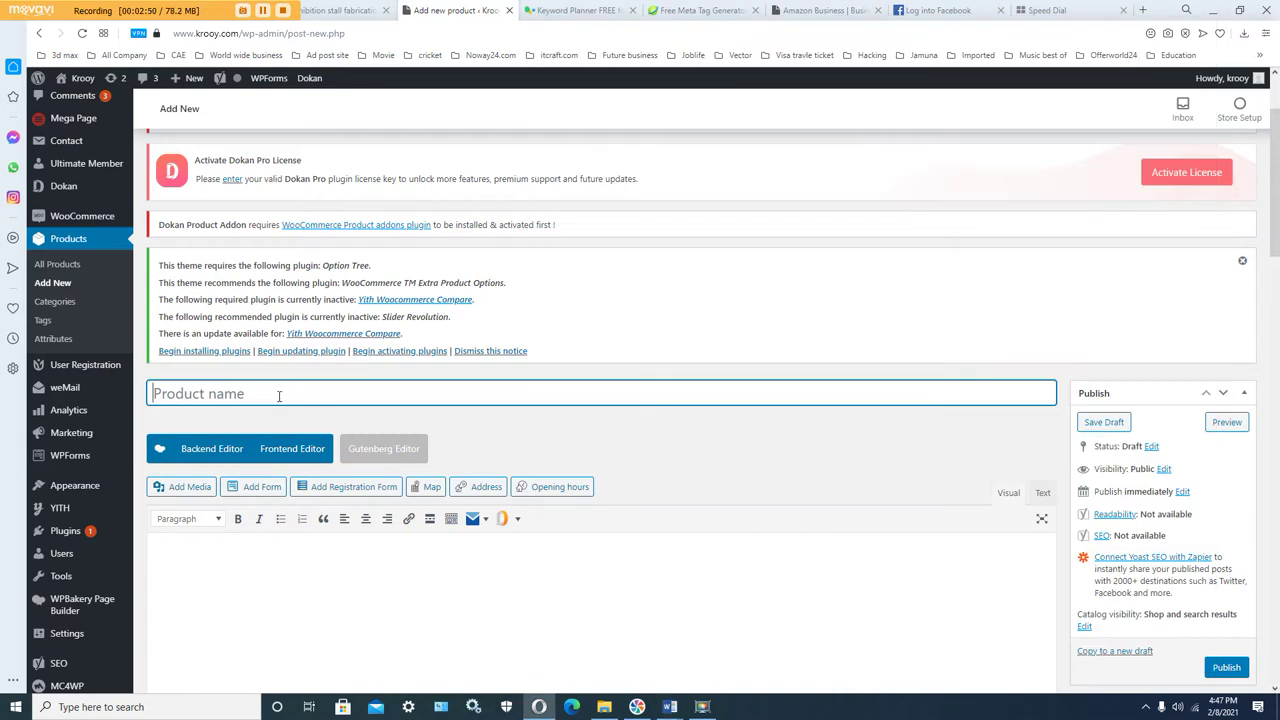
Step: Paste 'Pop Up Display | Exhibition Stall Design' as the product name
right_click(280, 398)
click(320, 502)
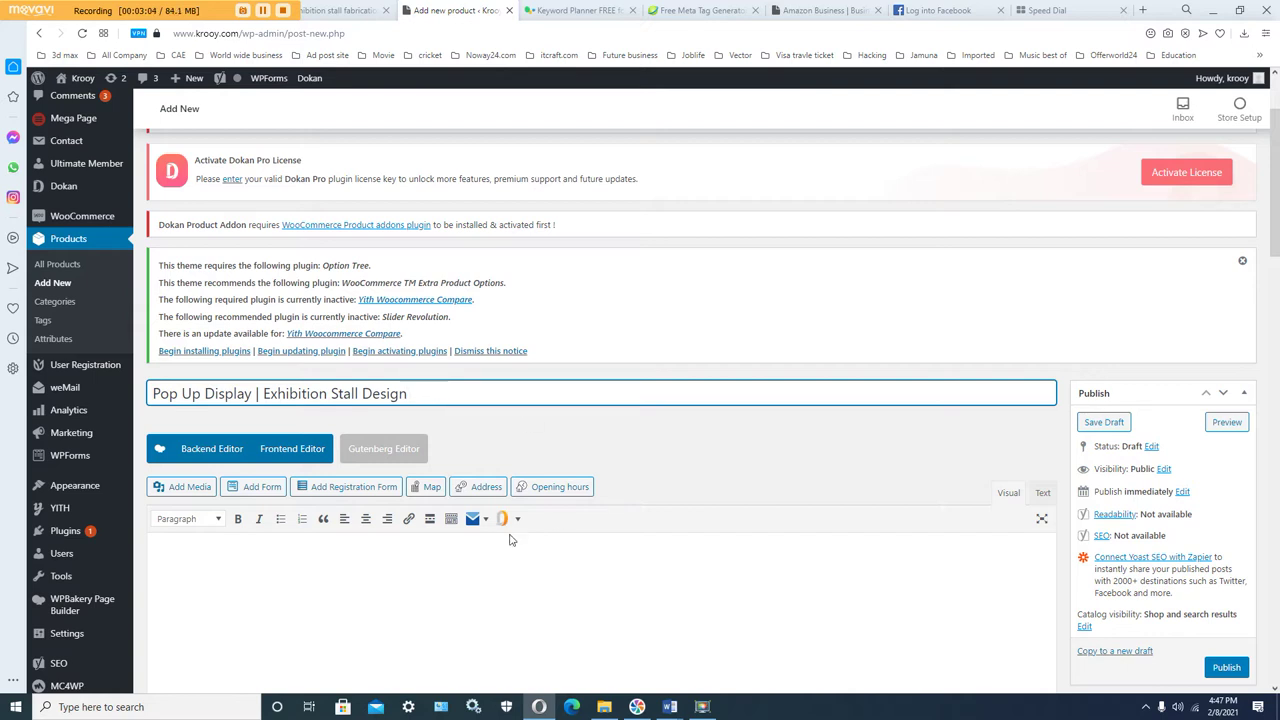
click(379, 551)
scroll(427, 536, down, 2)
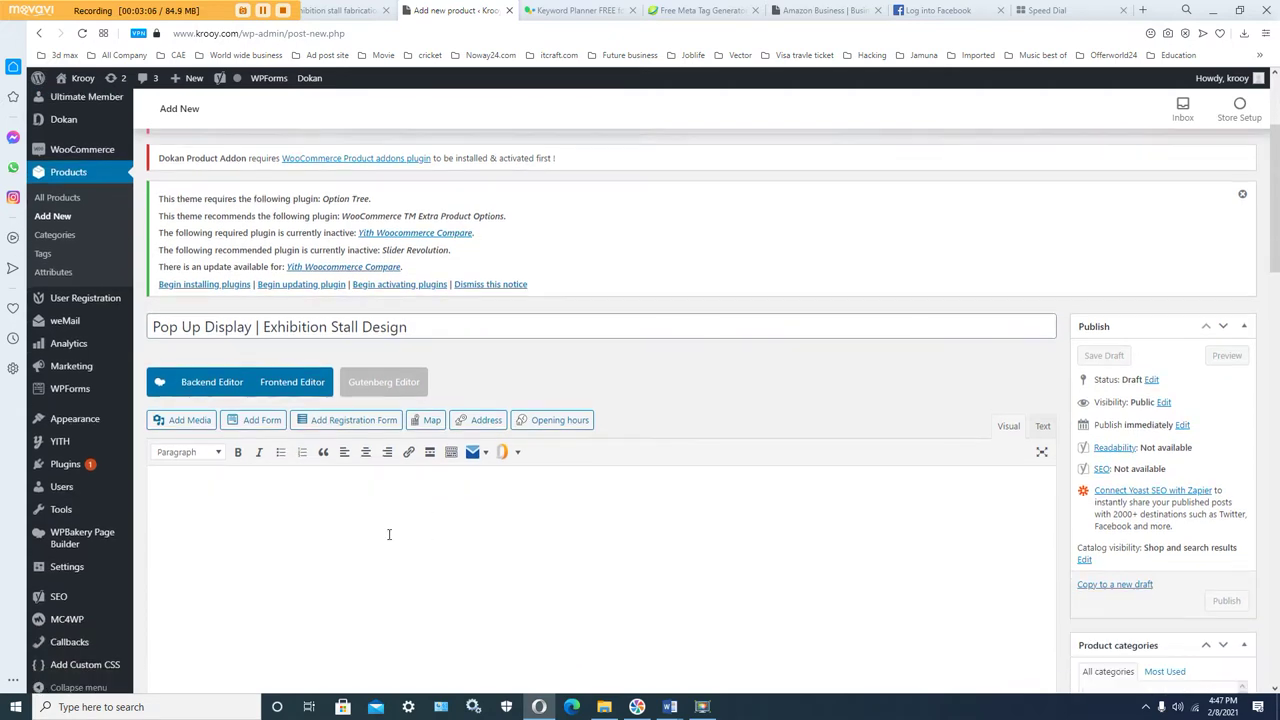
Step: Copy item 4's heading, hashtags and keywords from Word into the product description
mouse_move(670, 707)
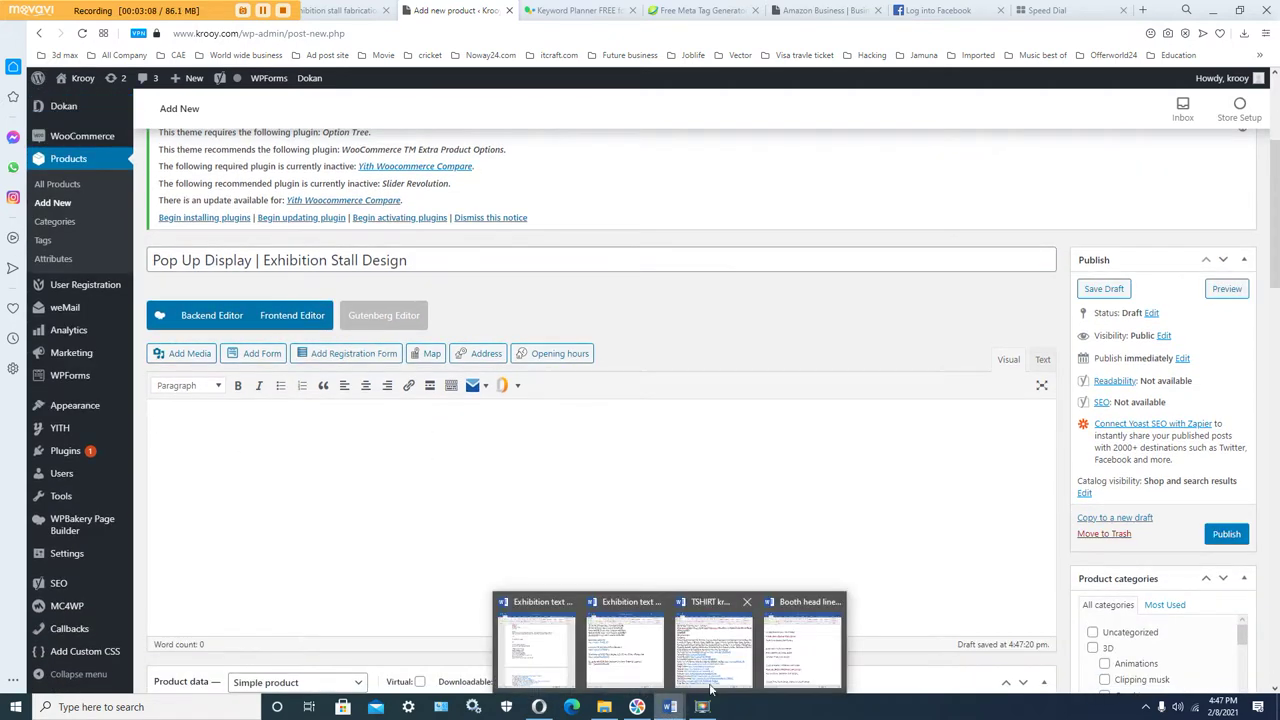
click(770, 660)
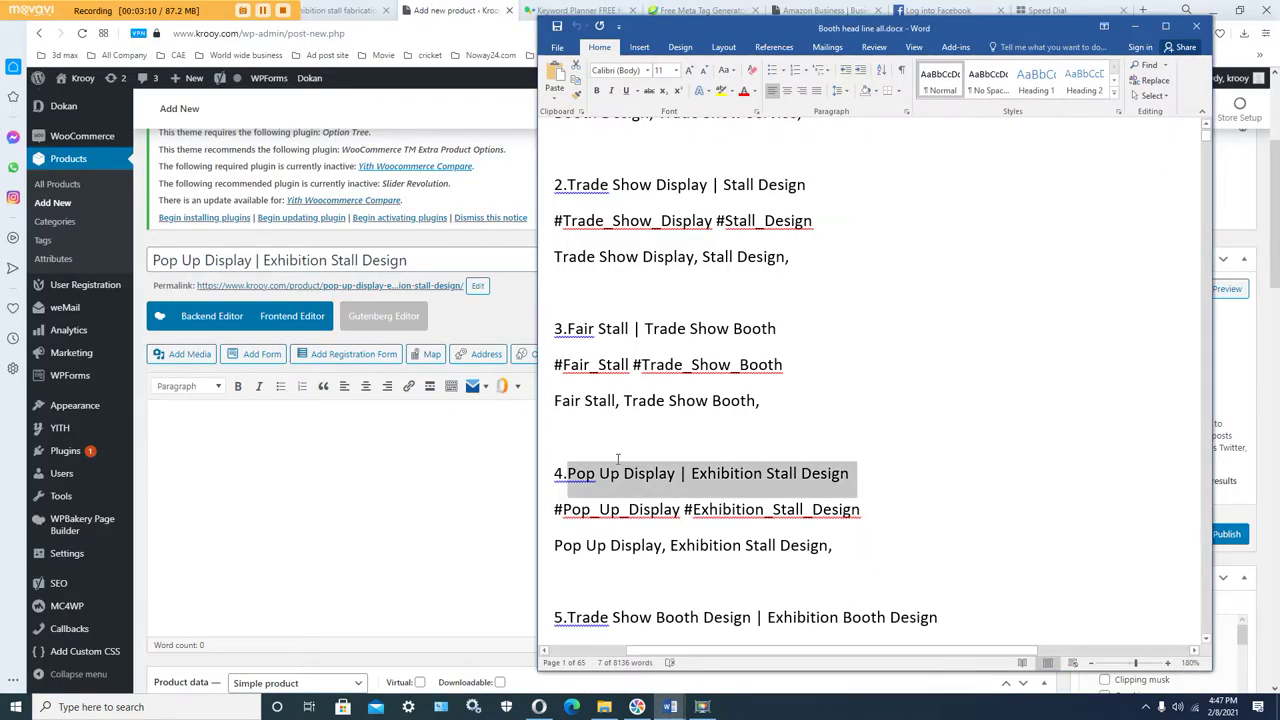
mouse_move(569, 475)
mouse_down()
mouse_move(860, 512)
mouse_move(840, 553)
mouse_move(802, 557)
mouse_move(569, 475)
mouse_up()
key(Right)
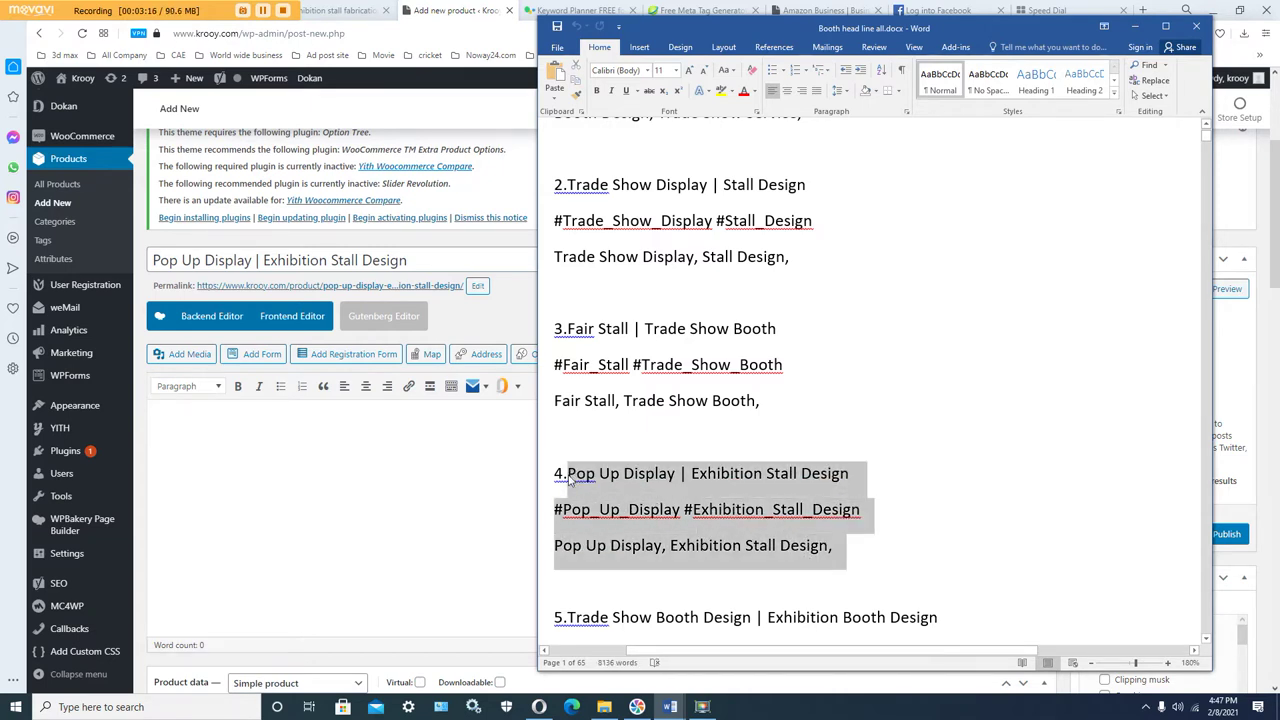
right_click(569, 479)
click(600, 504)
click(327, 447)
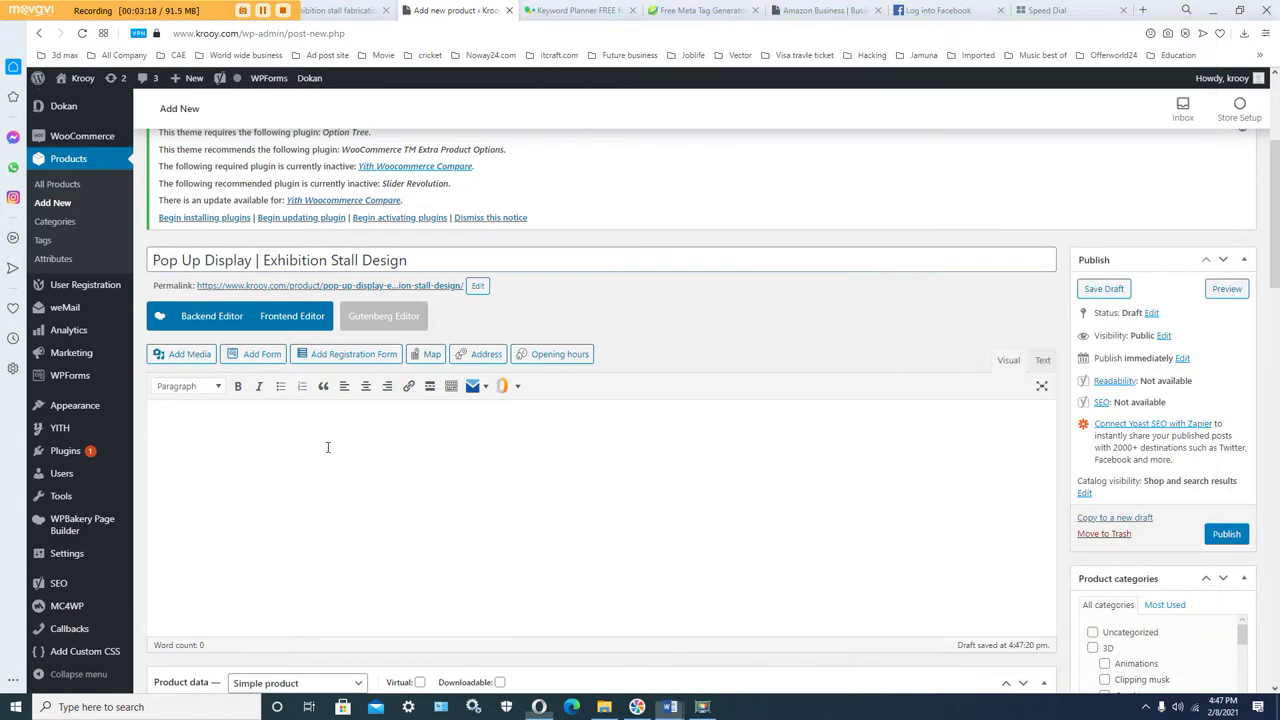
right_click(305, 437)
click(336, 540)
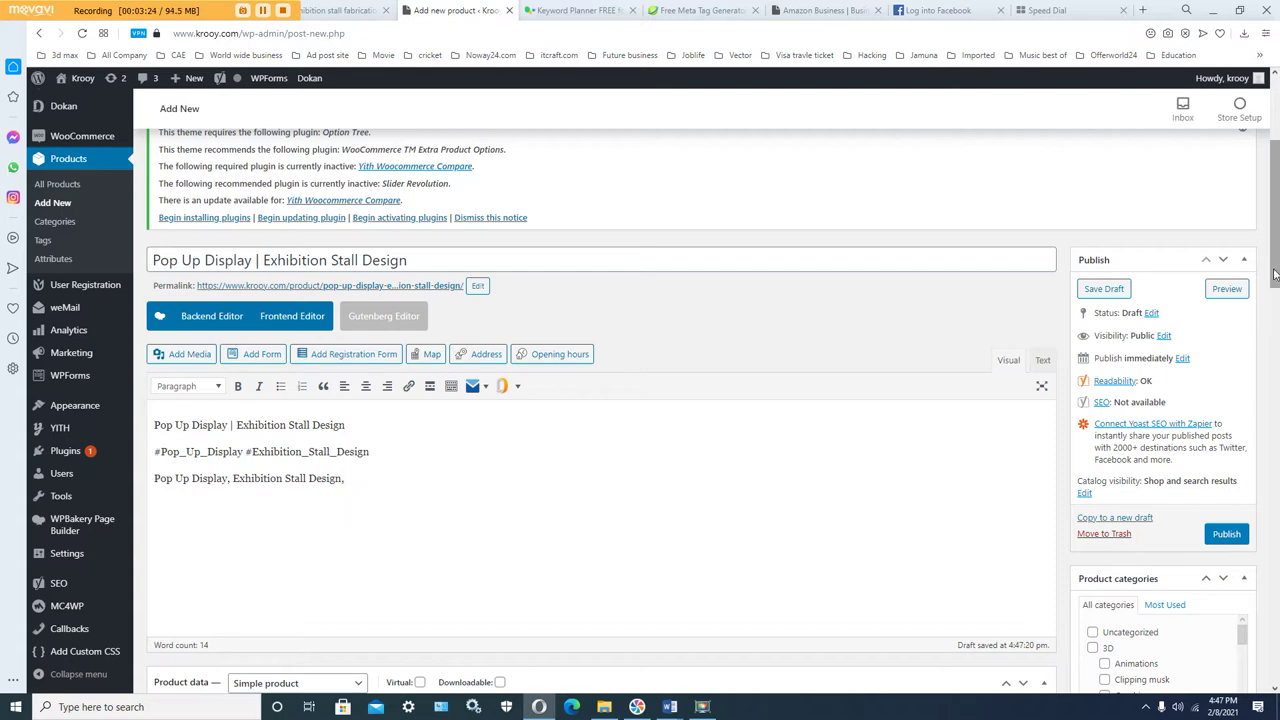
scroll(1275, 260, down, 3)
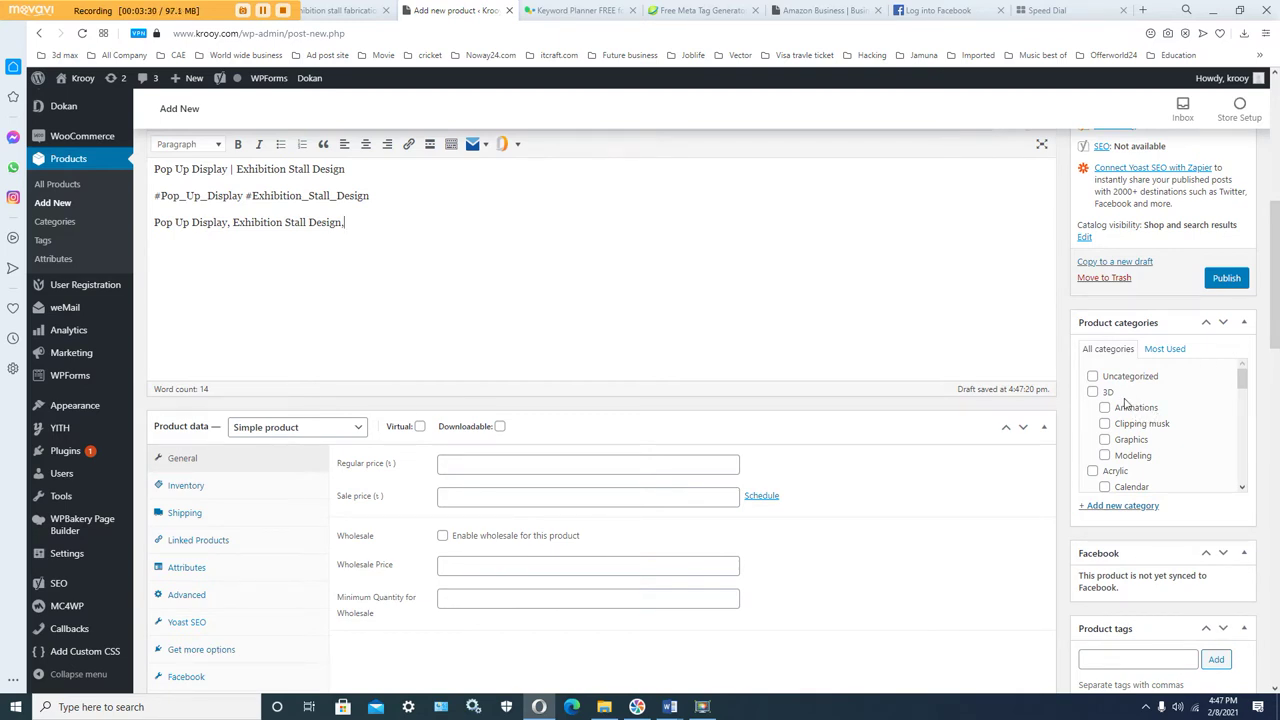
scroll(1124, 402, down, 5)
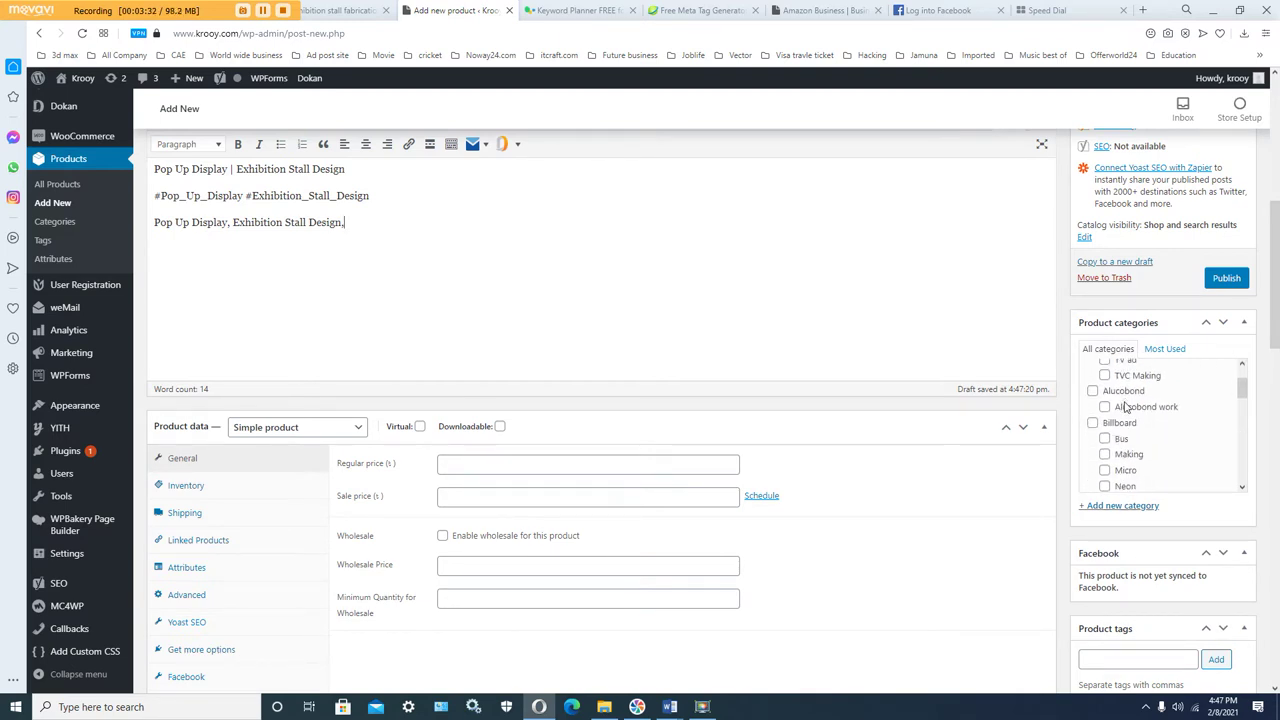
Step: Tick the 3x15, 3x3, 6x15, 6x30, 6x9 and 9x9 meter product categories
scroll(1124, 404, down, 4)
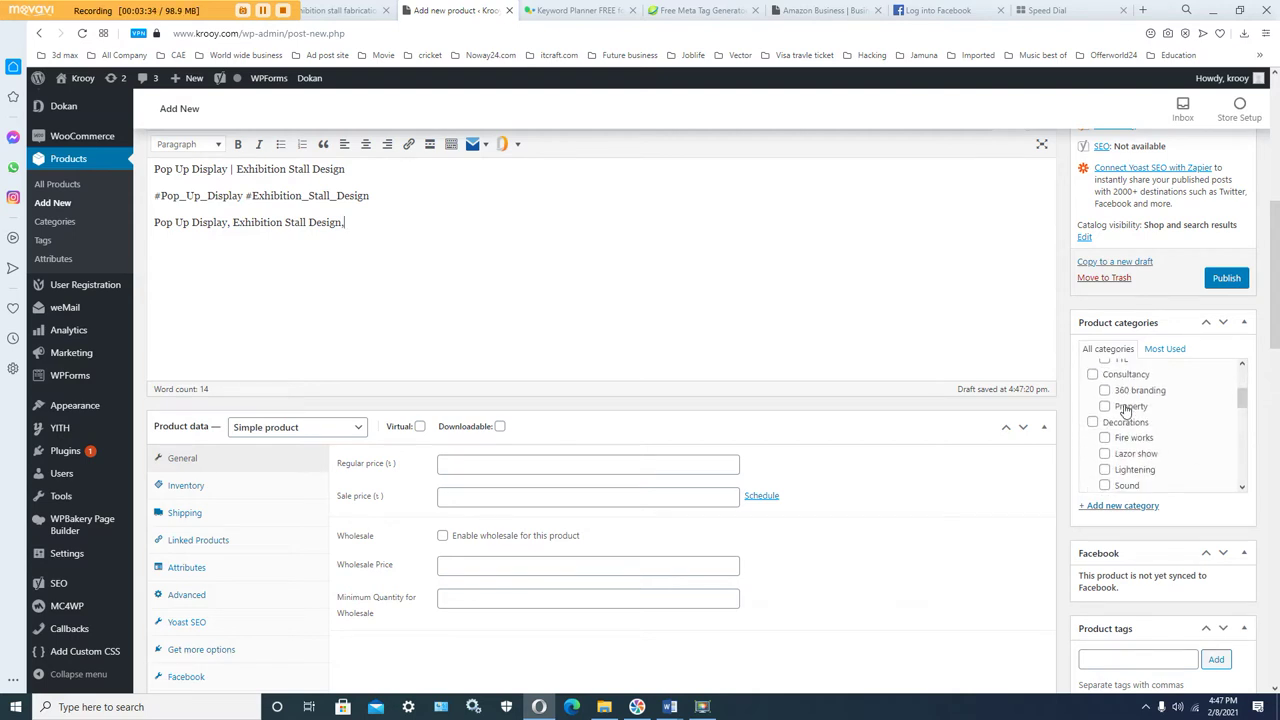
scroll(1126, 412, down, 4)
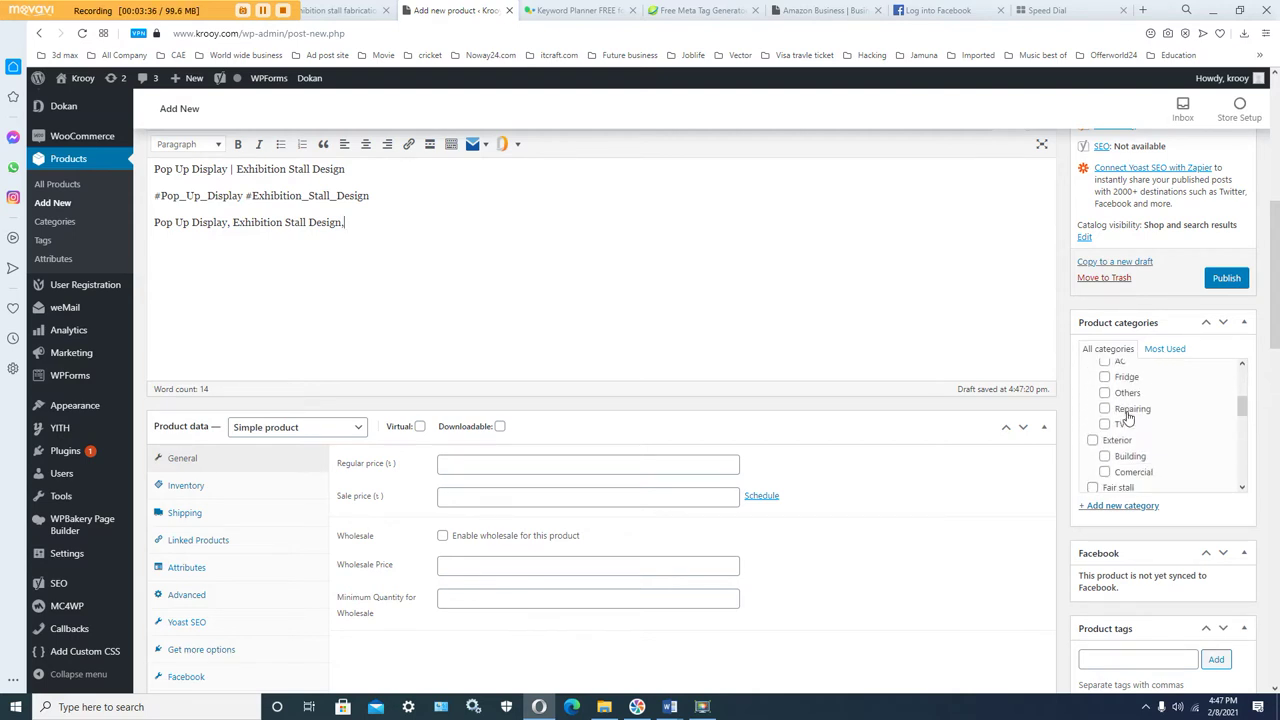
scroll(1126, 416, down, 2)
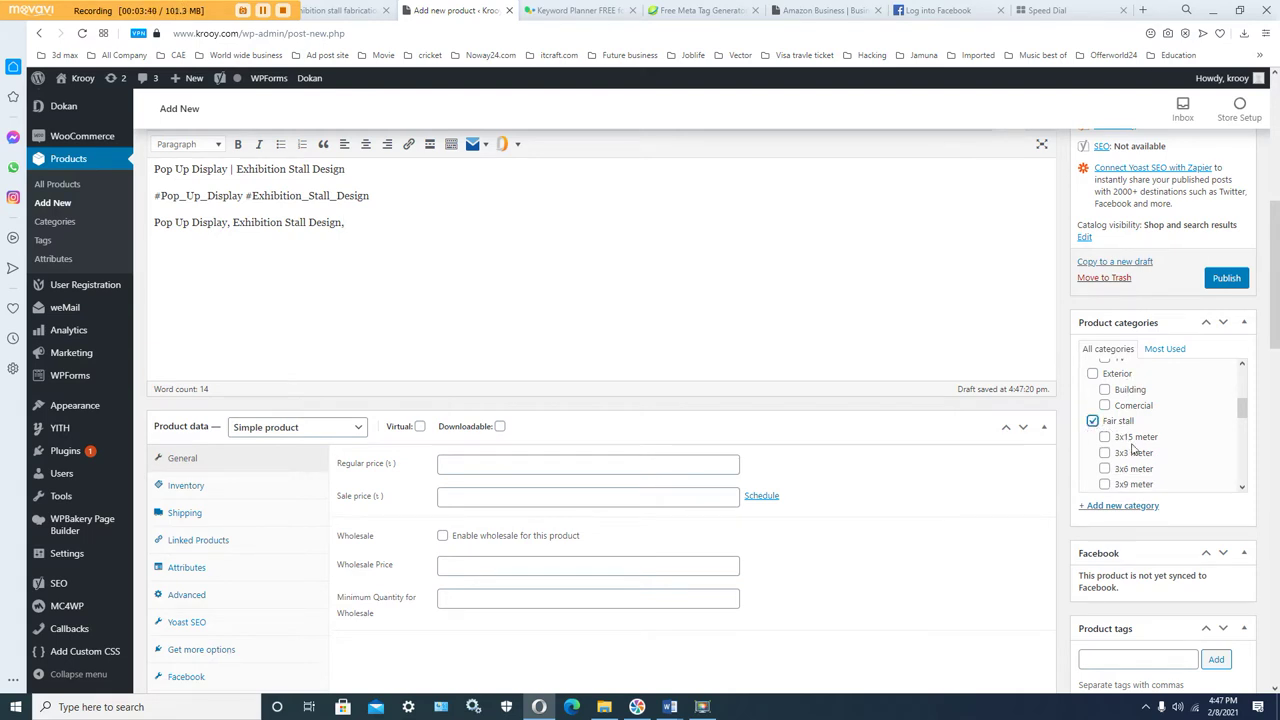
click(1104, 437)
click(1104, 453)
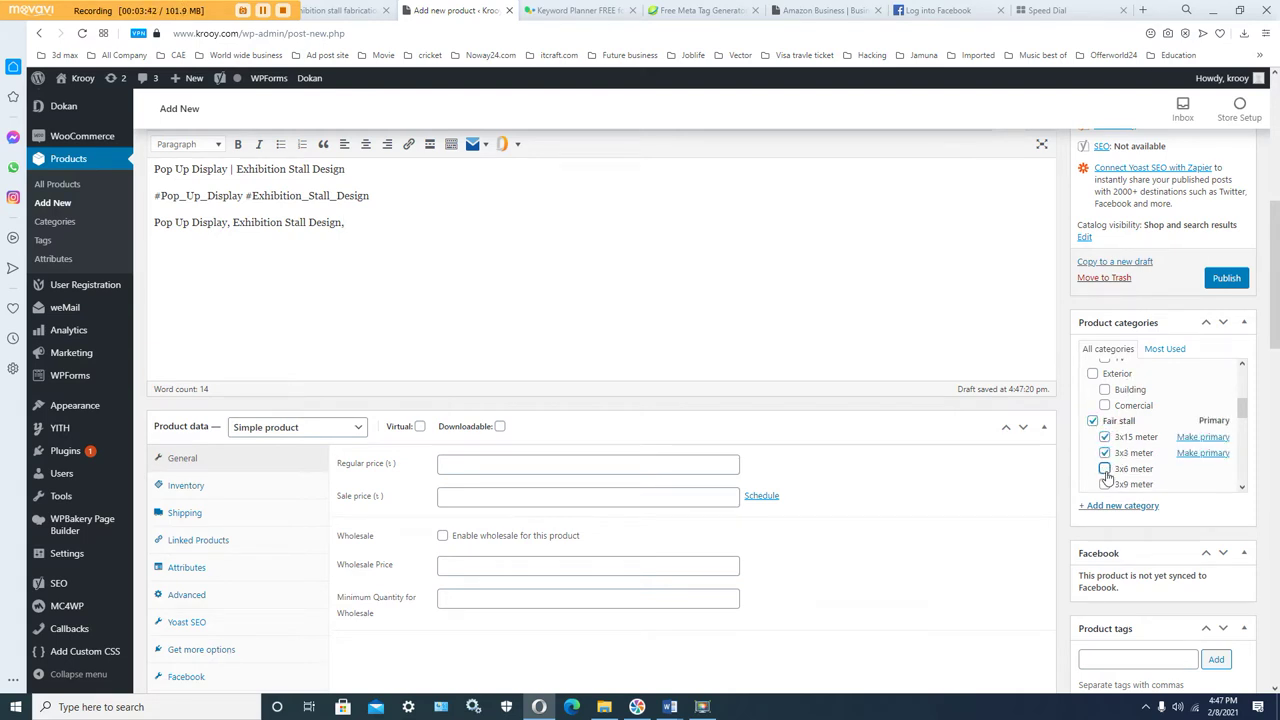
scroll(1107, 470, down, 5)
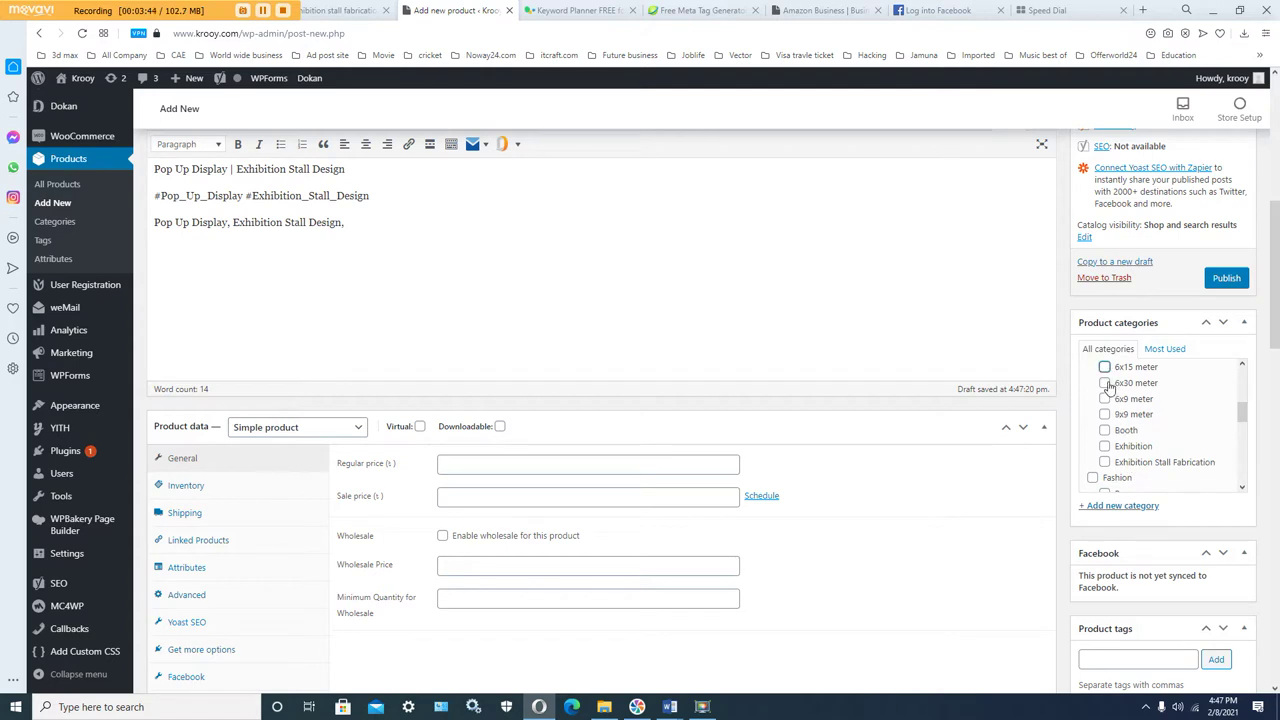
click(1104, 367)
click(1104, 383)
click(1104, 399)
click(1104, 414)
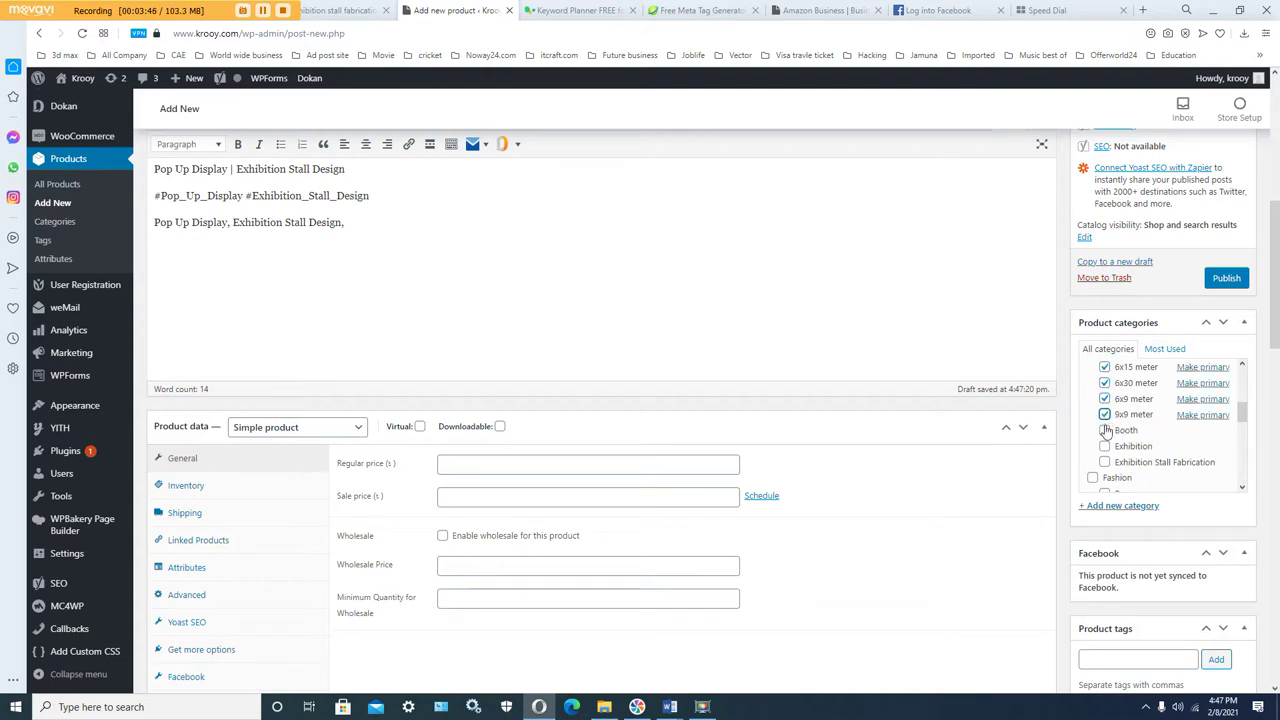
Step: Tick Booth, Exhibition, Exhibition Stall Fabrication and the 3x9 meter categories
click(1105, 430)
click(1105, 446)
click(1105, 462)
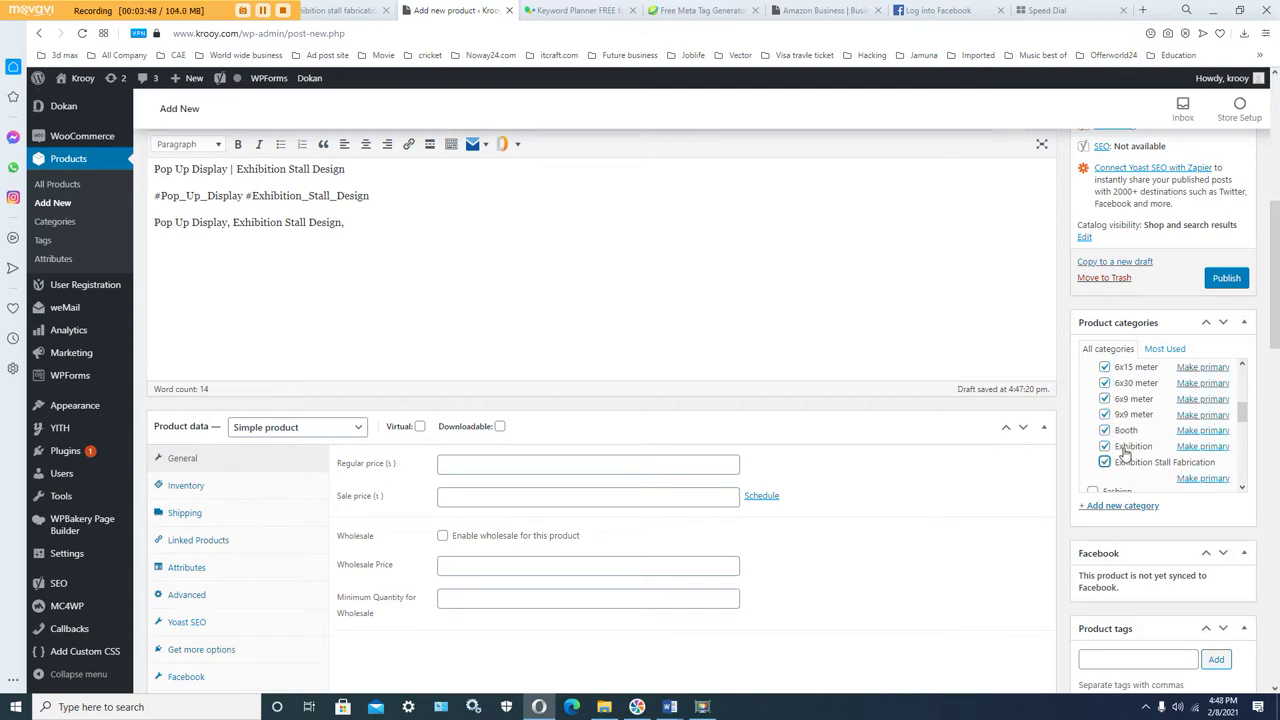
scroll(1110, 455, up, 2)
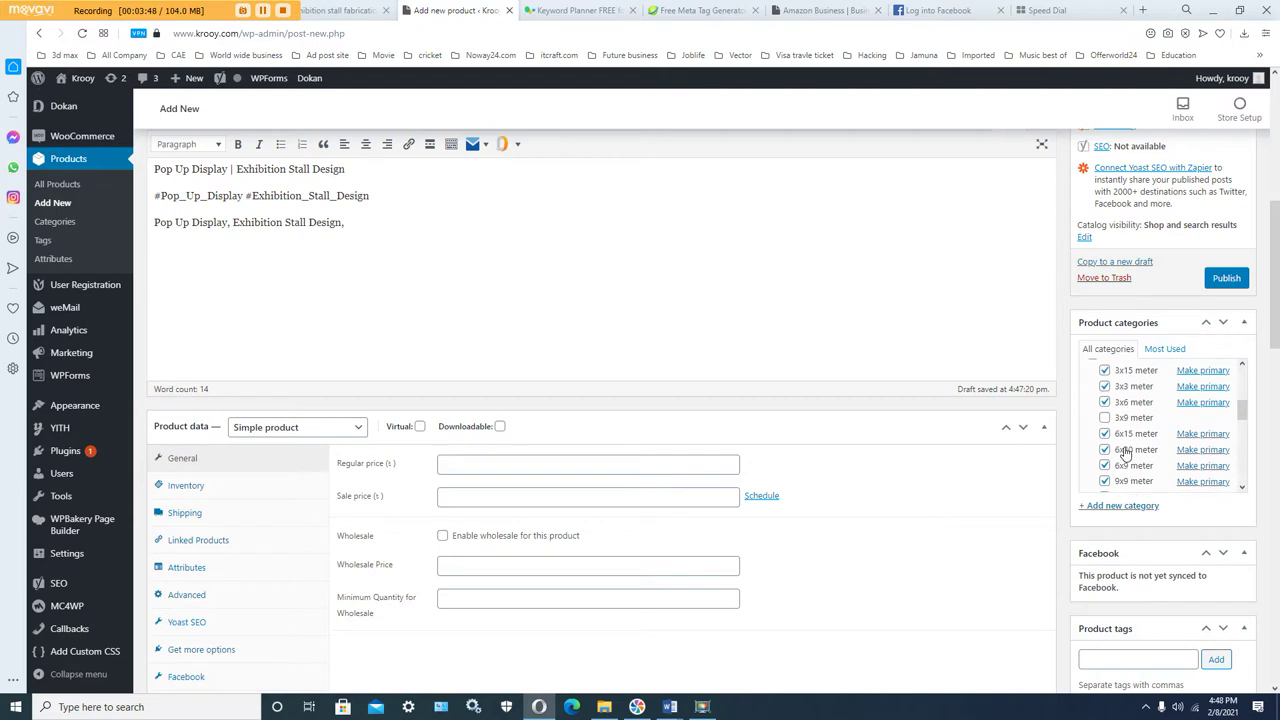
click(1104, 417)
scroll(1130, 424, down, 2)
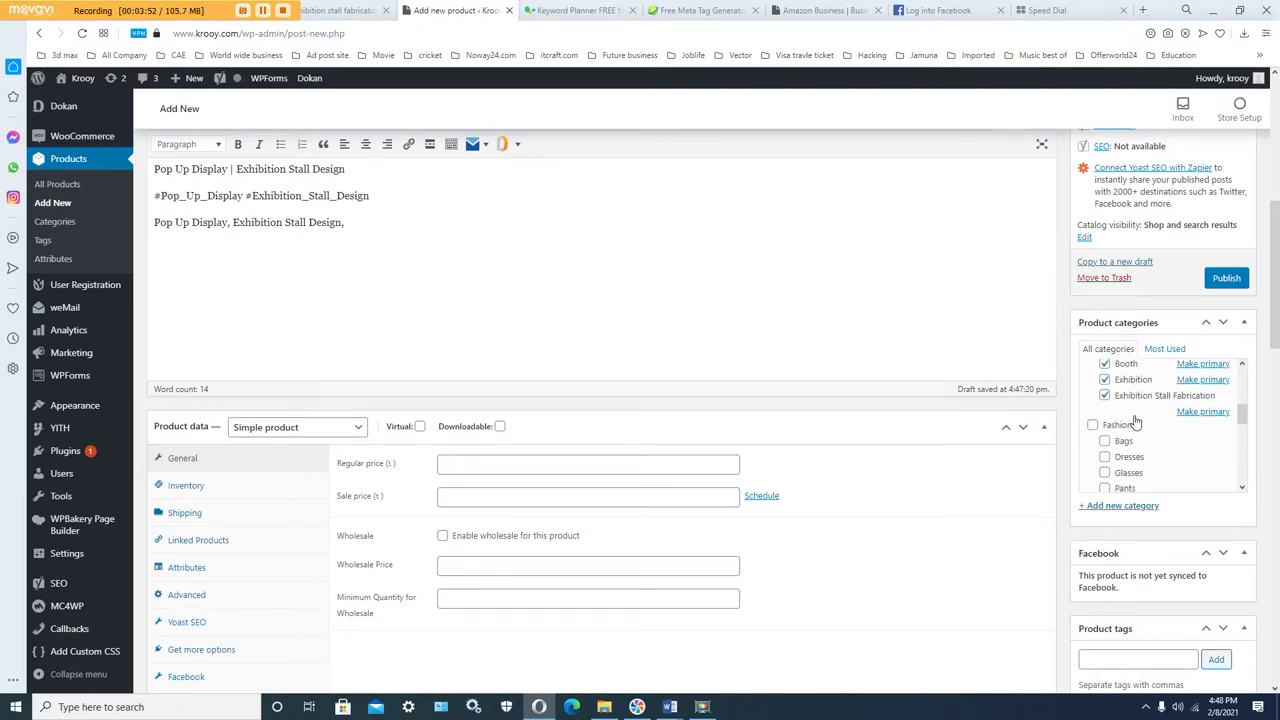
scroll(1136, 424, up, 3)
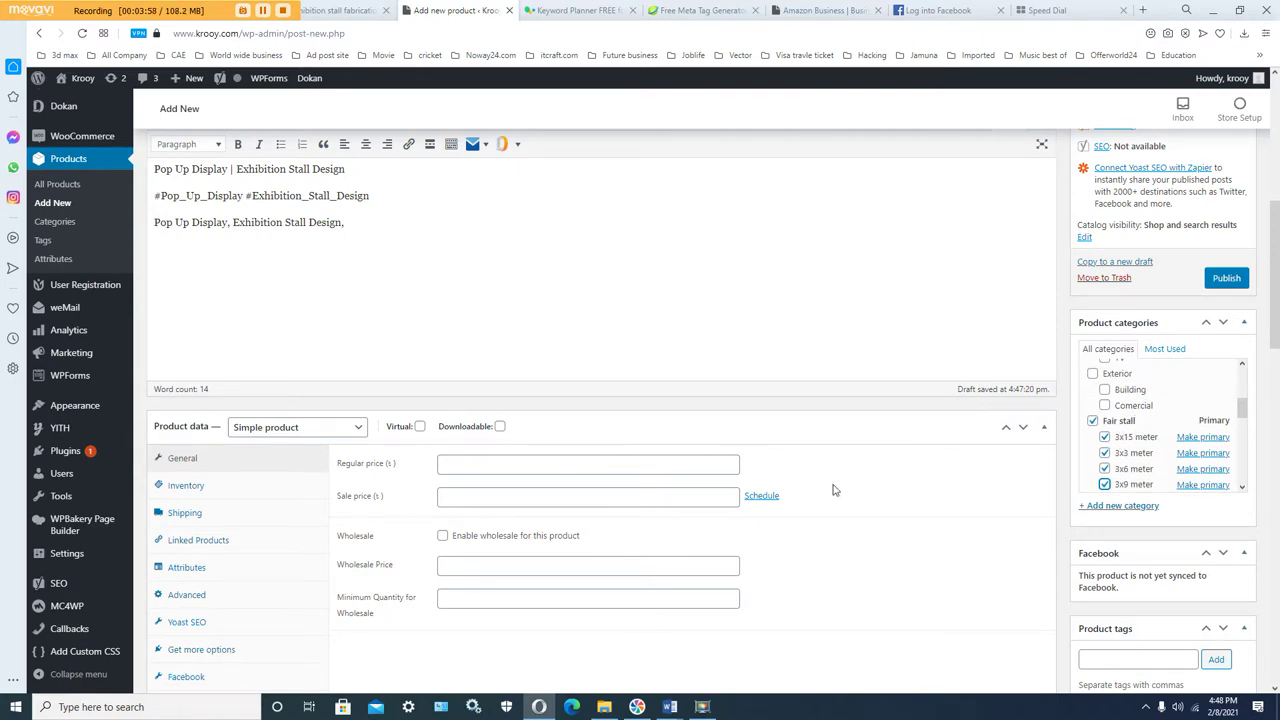
Step: Enter a regular price of 200000 and a sale price of 195000 under Product data > General
click(602, 465)
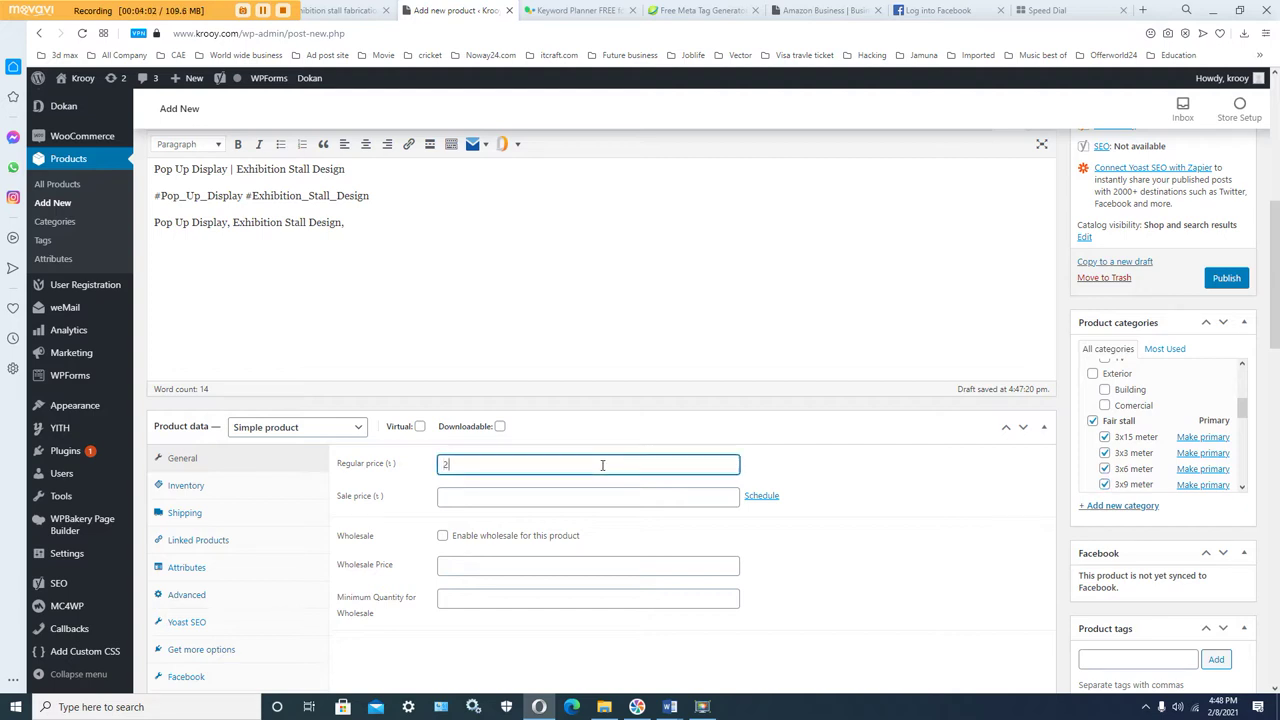
click(535, 489)
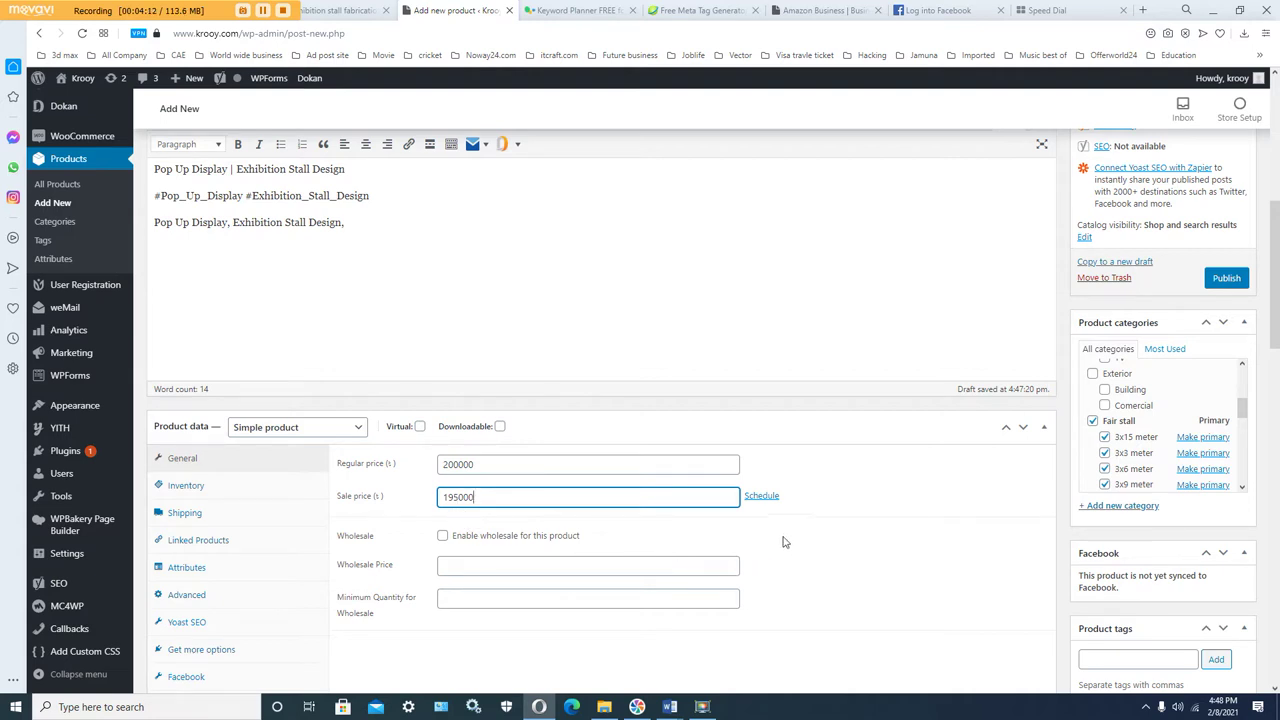
scroll(822, 524, down, 1)
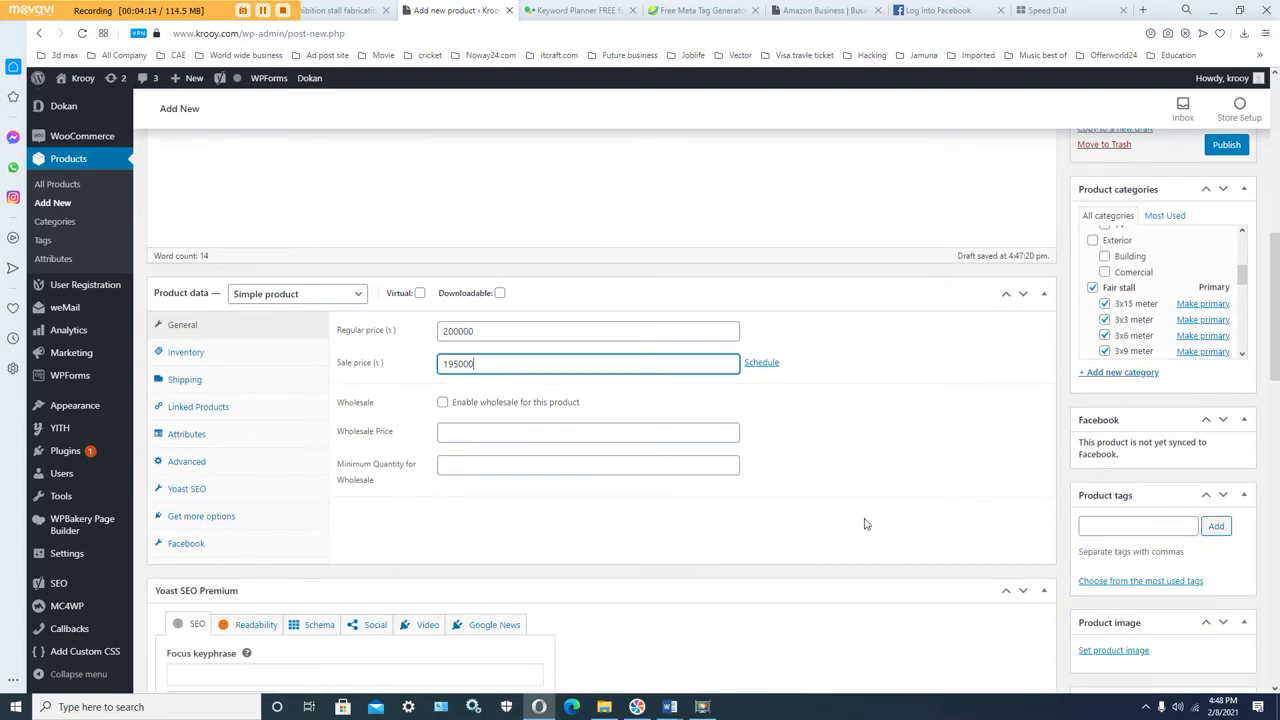
click(1101, 529)
scroll(958, 541, up, 2)
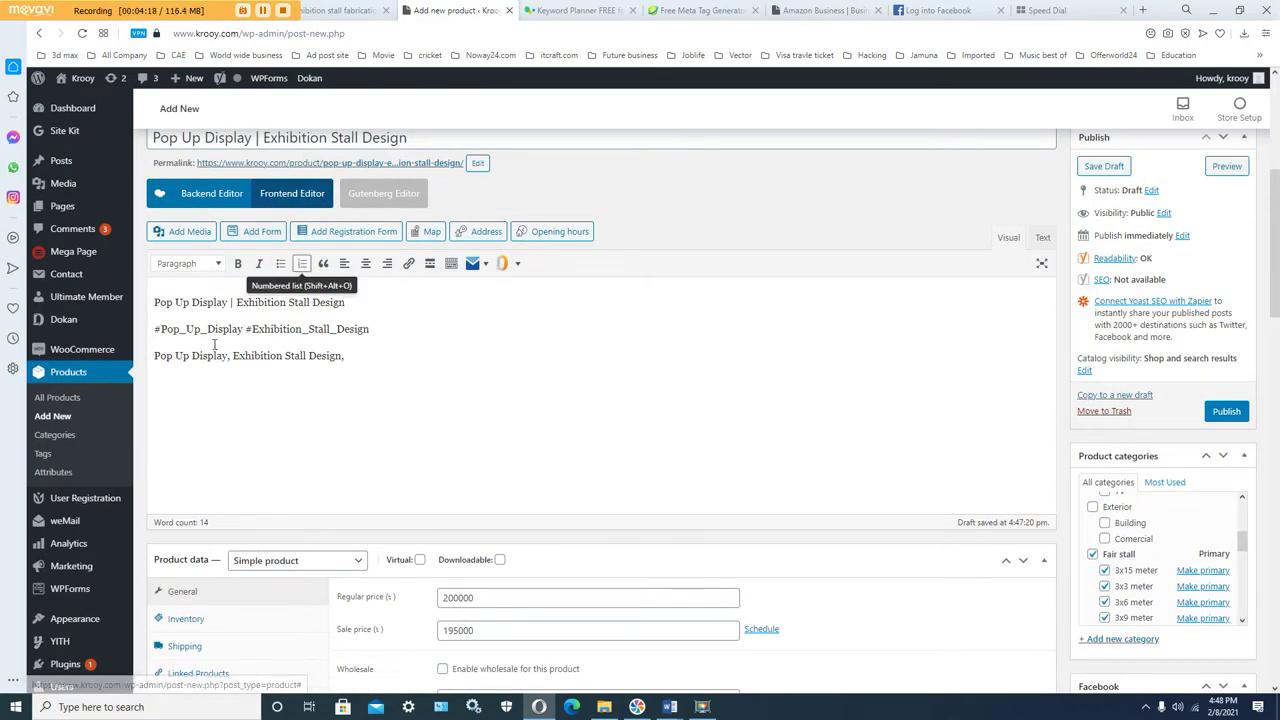
Step: Add 'Pop Up Display' as a product tag, copied from the description
drag(154, 302, 228, 302)
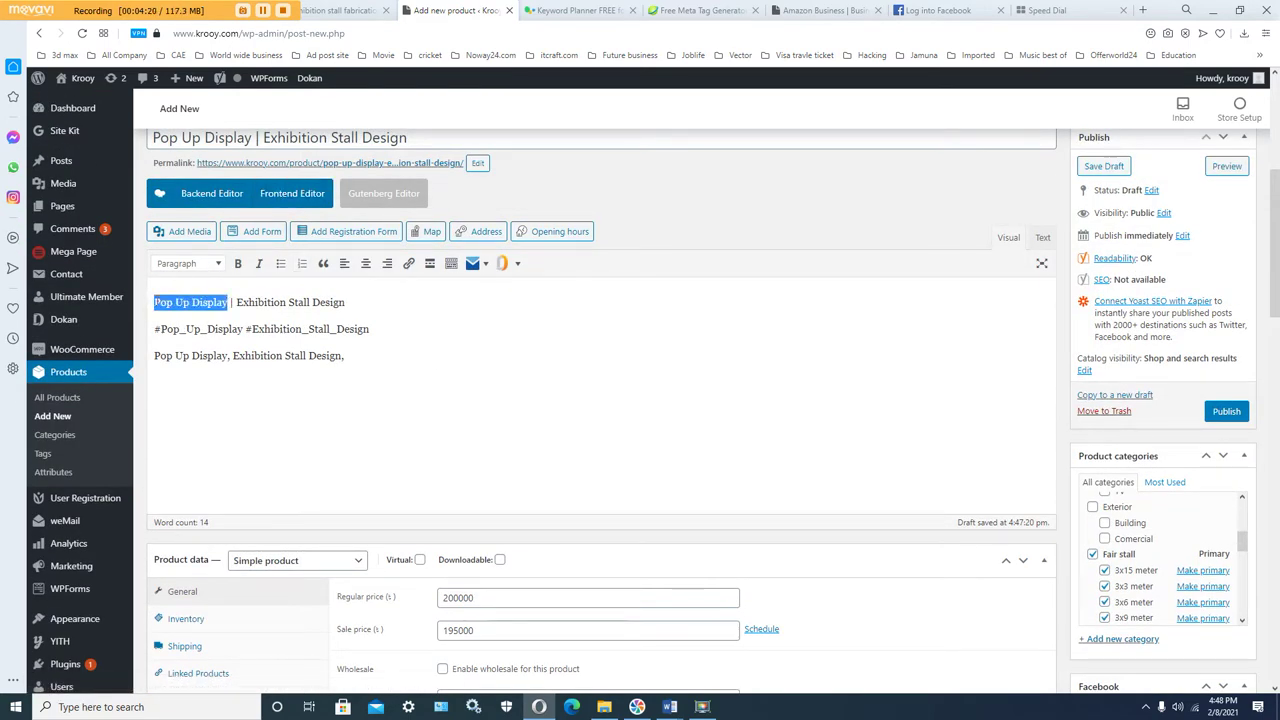
right_click(190, 308)
click(221, 355)
scroll(1034, 598, down, 1)
scroll(1034, 600, down, 1)
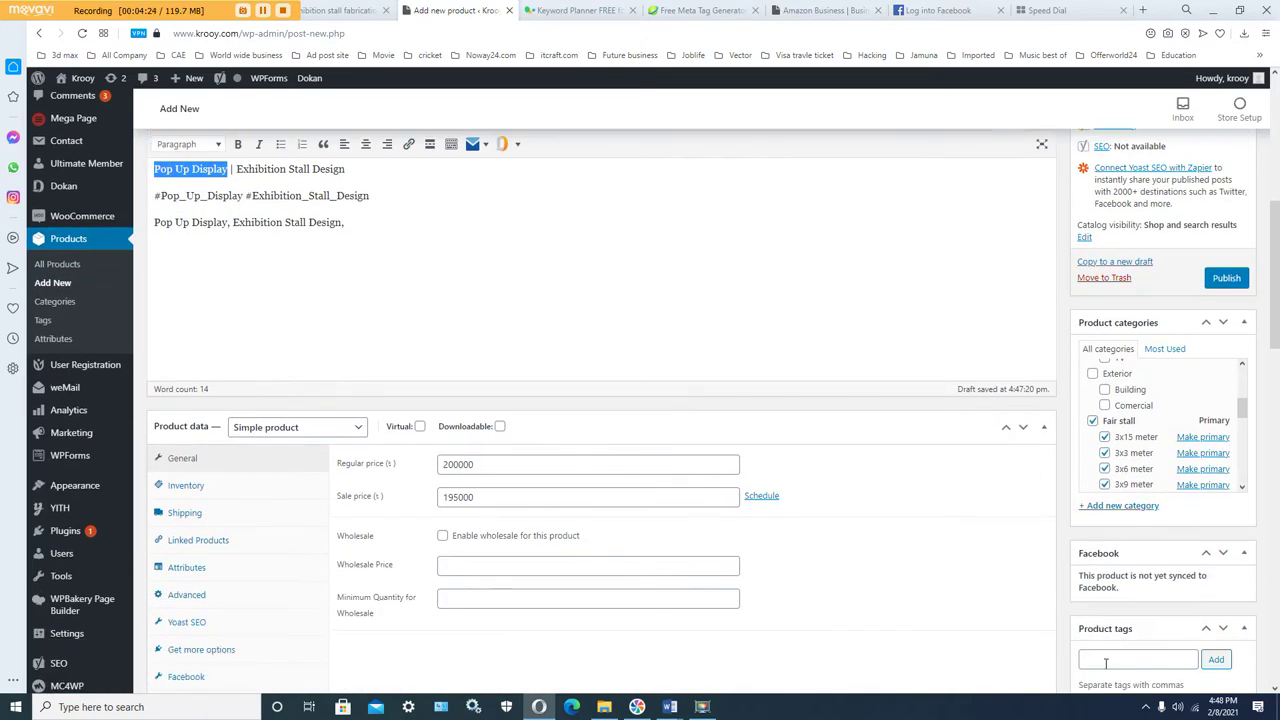
right_click(1105, 662)
click(962, 535)
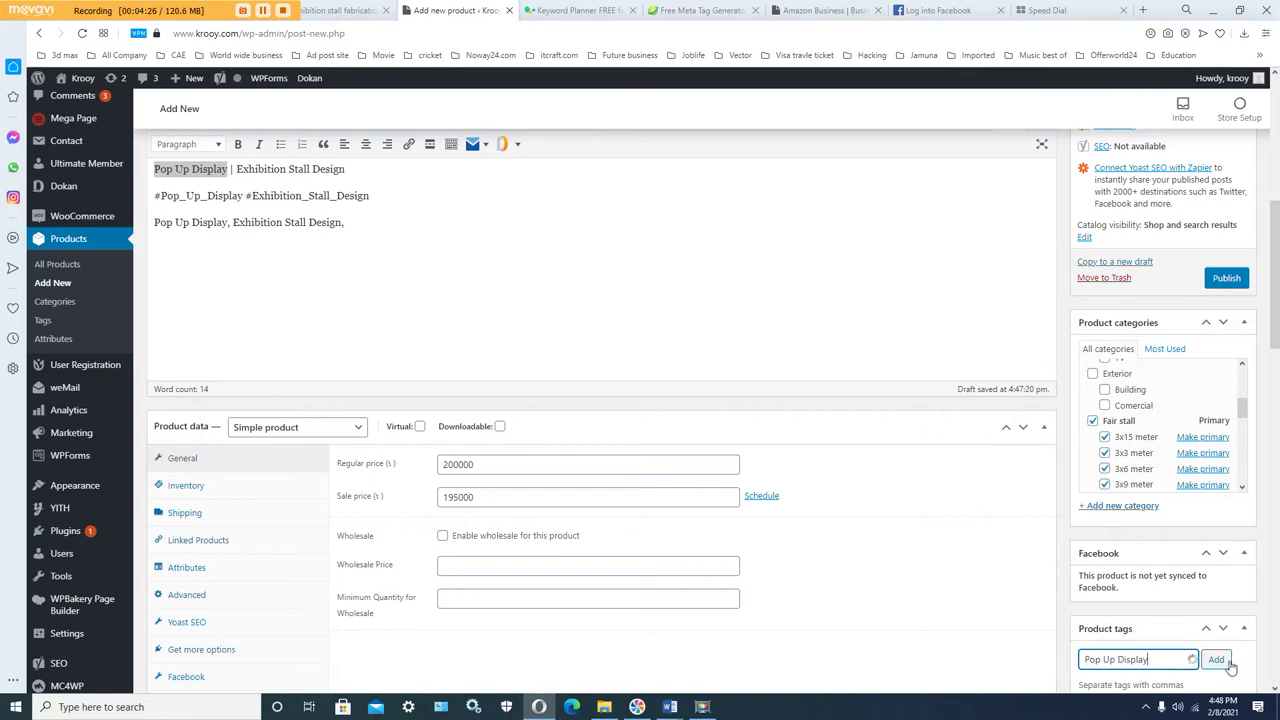
click(1216, 660)
scroll(1083, 620, down, 1)
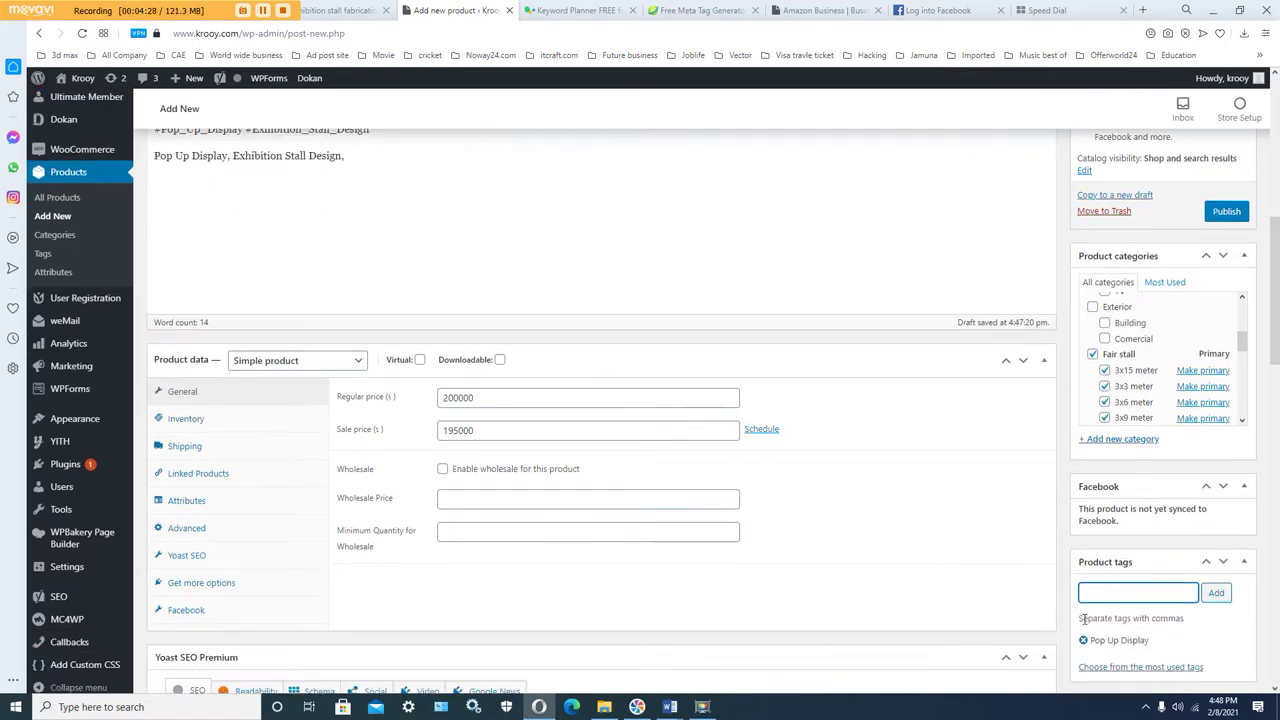
scroll(797, 551, up, 1)
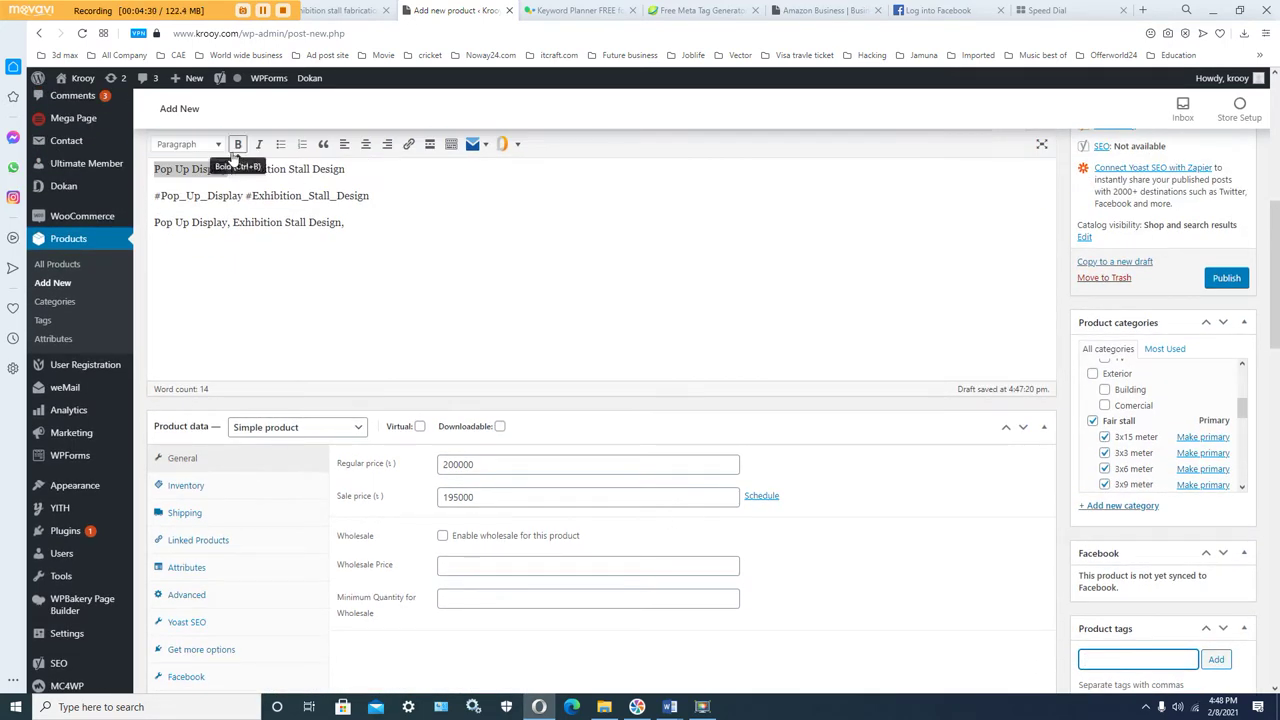
Step: Add 'Exhibition Stall Design' as a product tag, copied from the title
drag(238, 172, 340, 172)
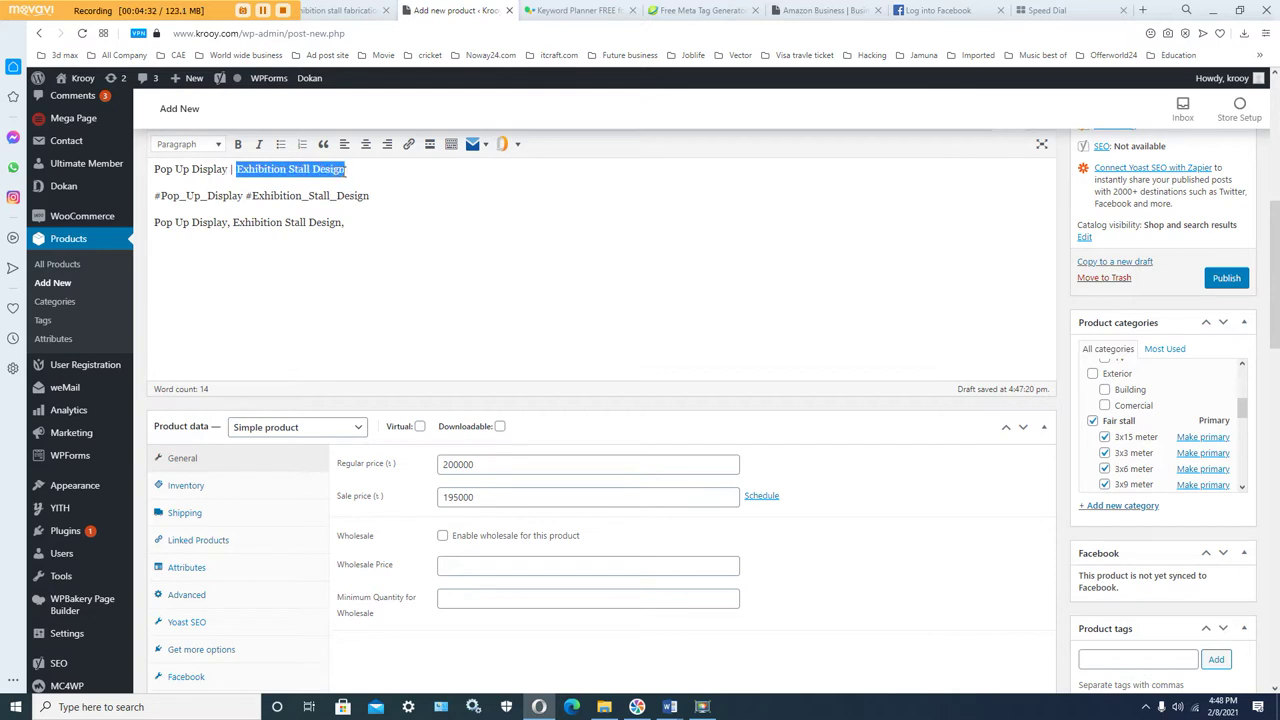
right_click(340, 172)
click(365, 214)
click(1131, 656)
right_click(1131, 662)
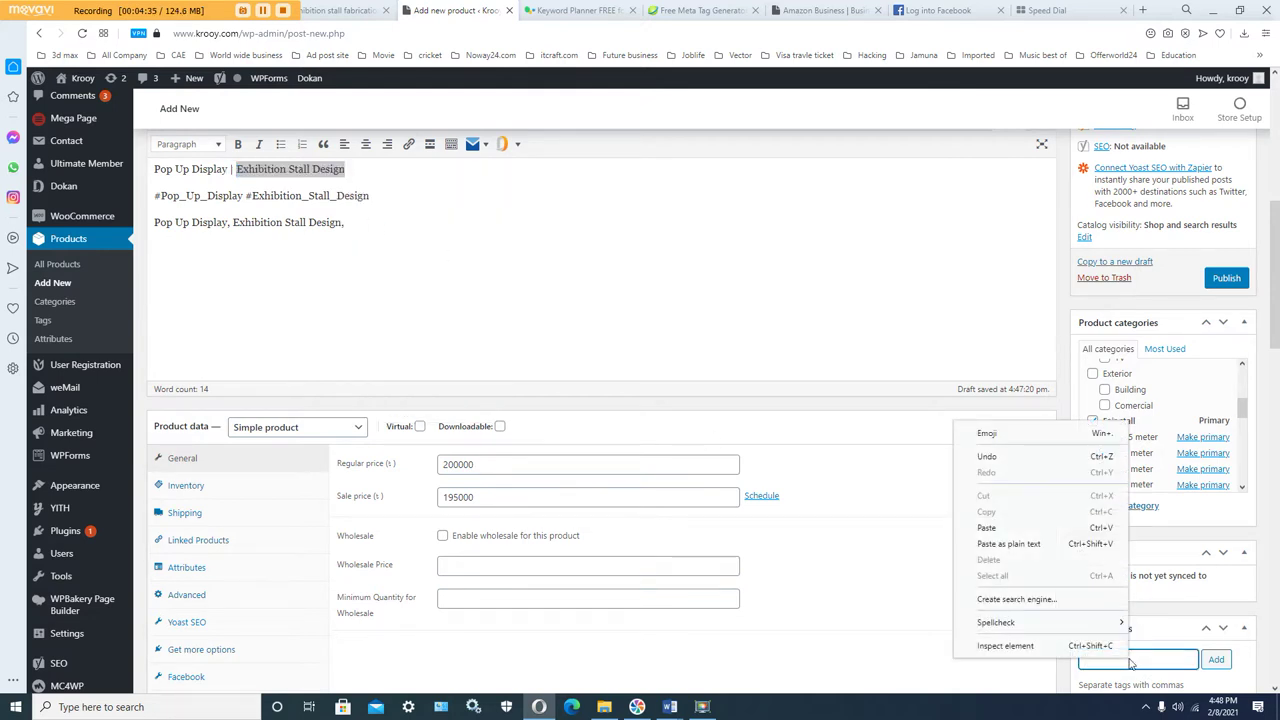
click(1018, 545)
click(1213, 660)
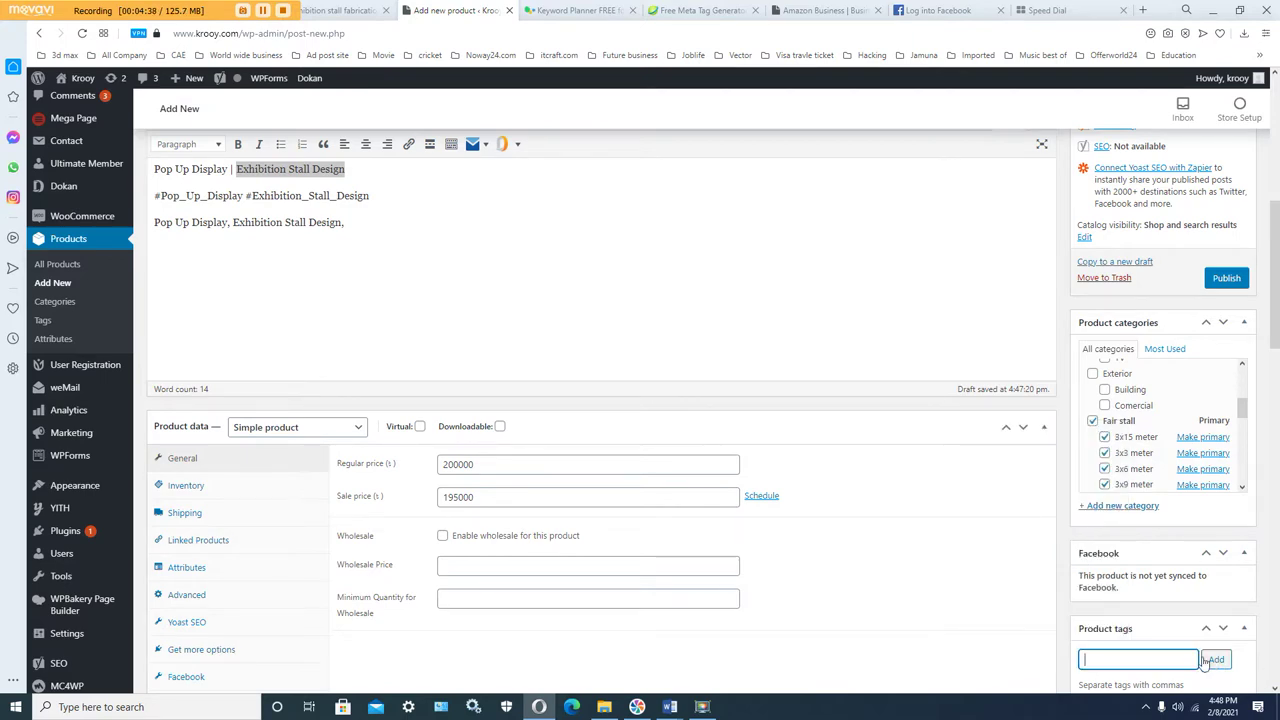
scroll(1150, 652, down, 2)
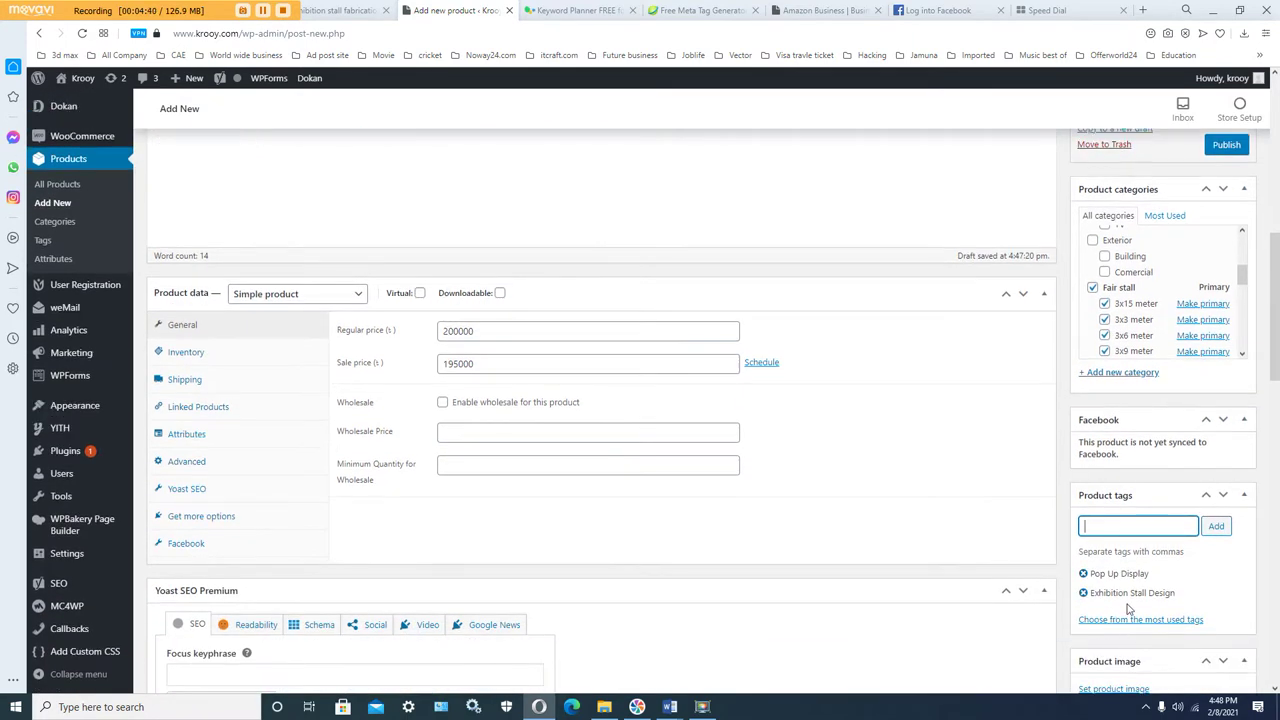
scroll(1128, 605, down, 2)
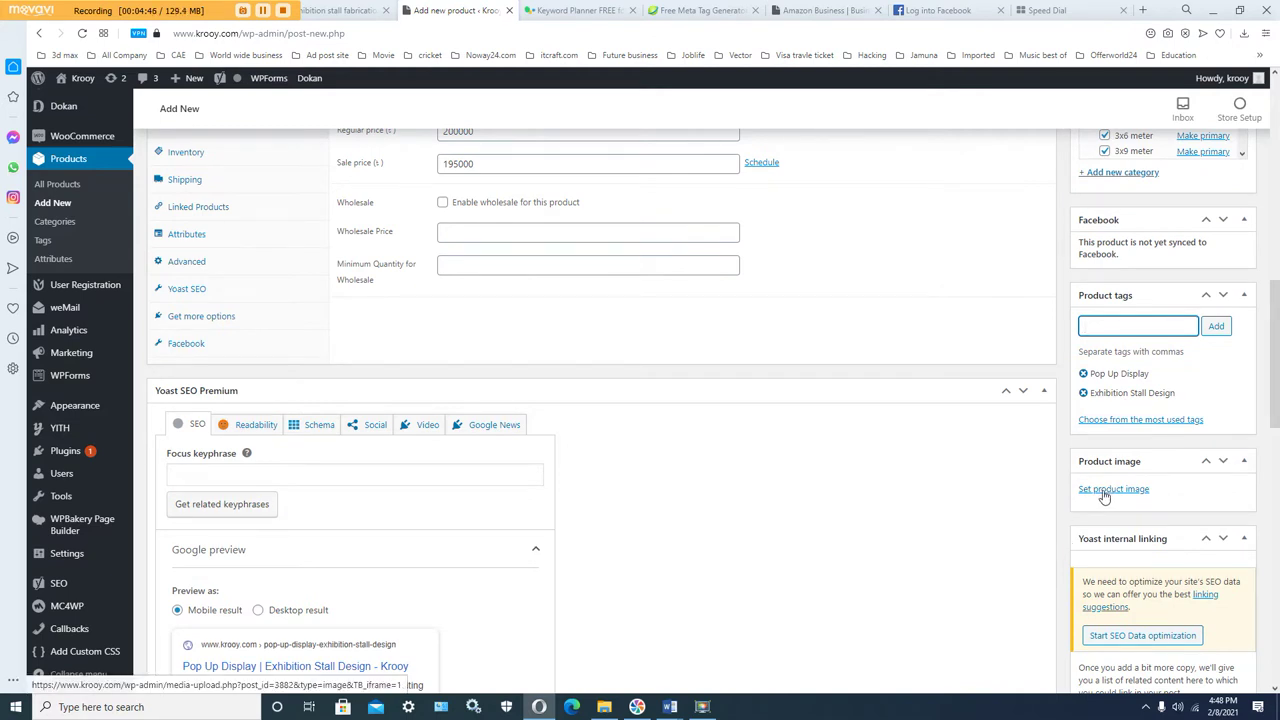
Step: Open the product image uploader's file picker showing all files in the kiosk booth at Shopping Mall folder
scroll(1104, 497, down, 1)
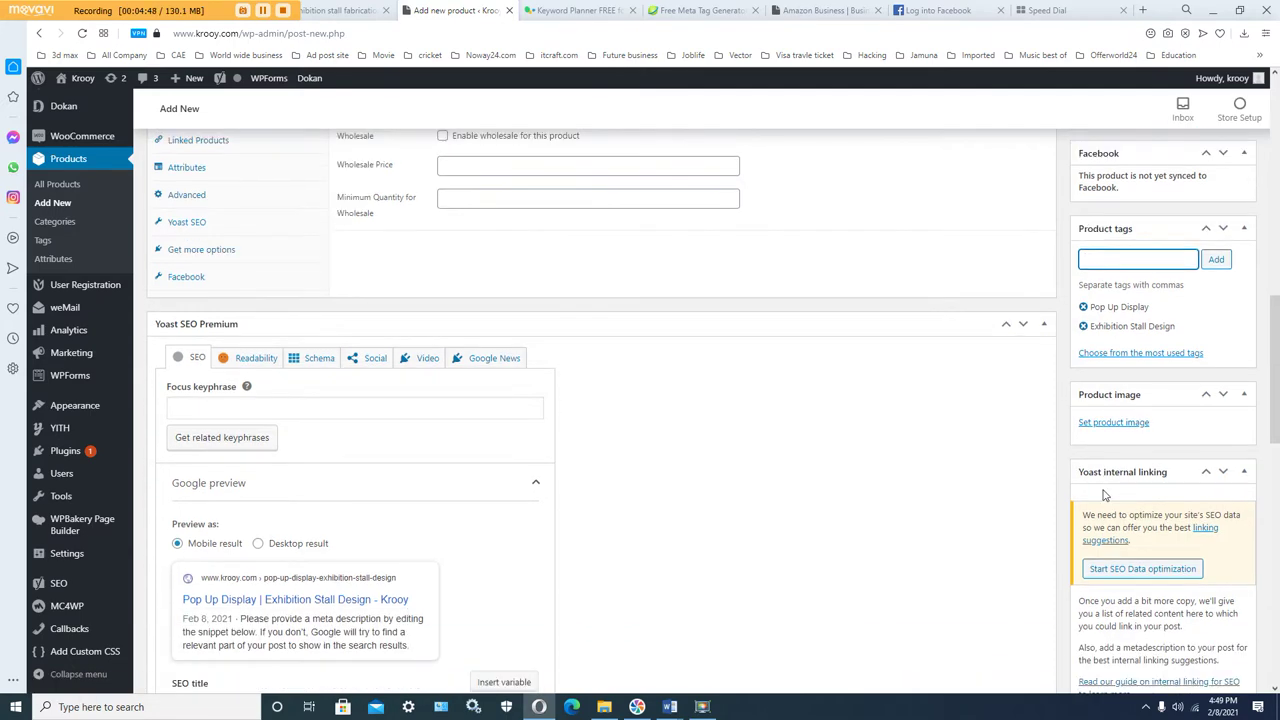
scroll(1104, 497, down, 1)
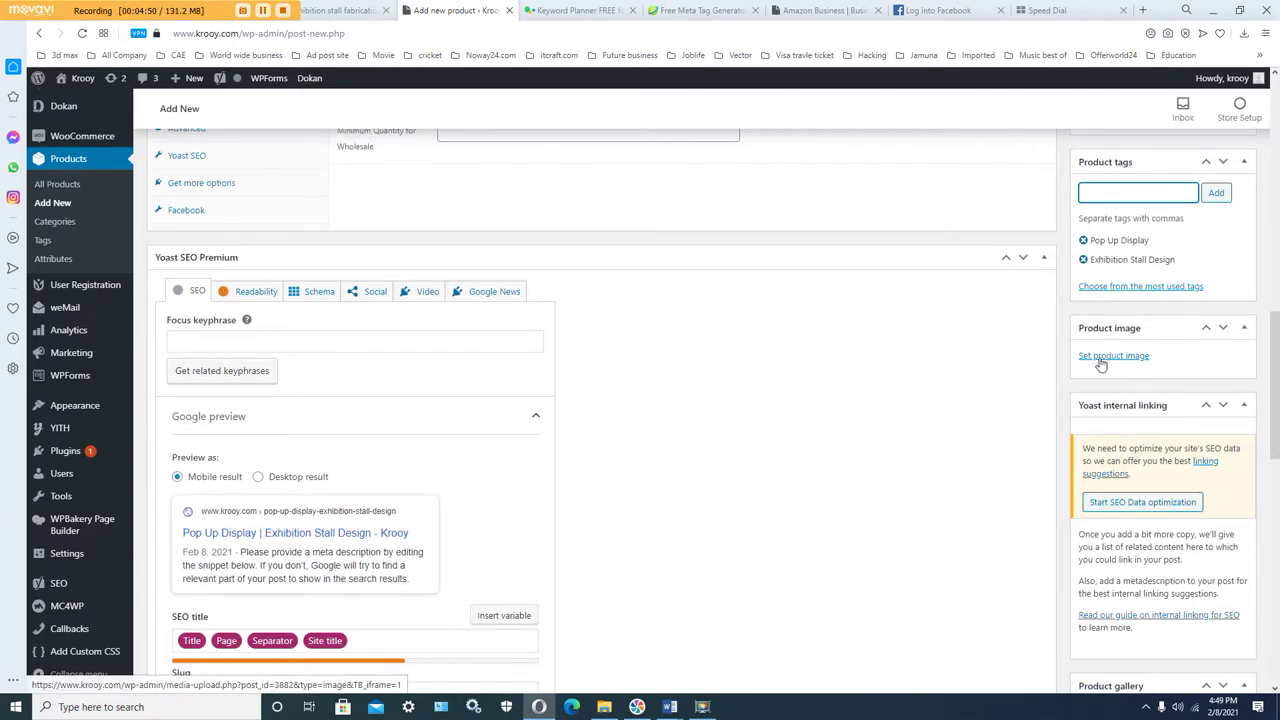
click(1104, 357)
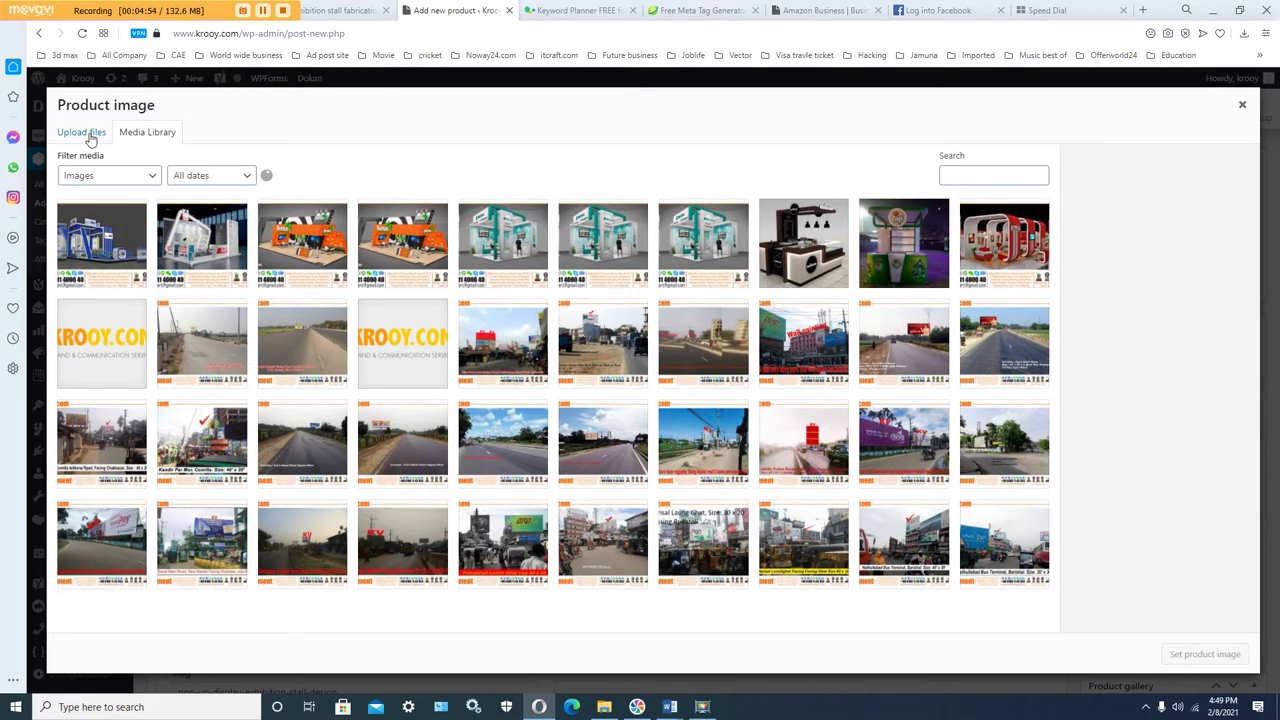
click(91, 140)
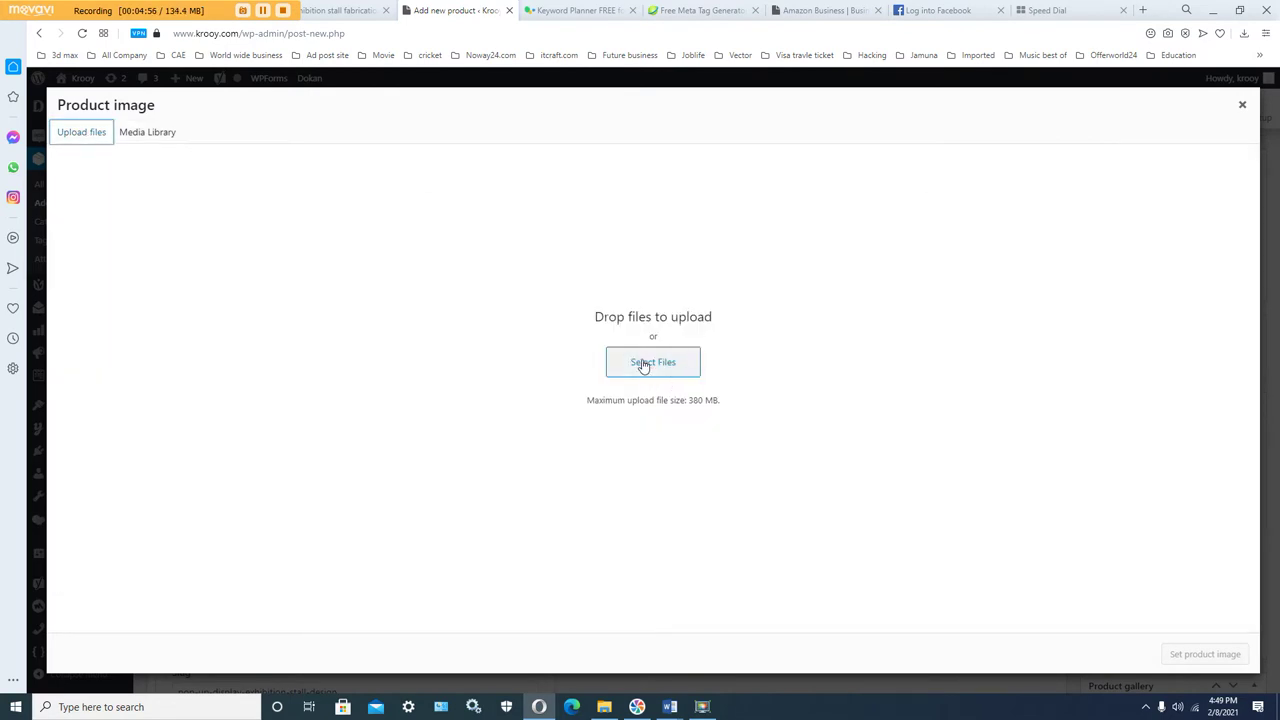
click(642, 366)
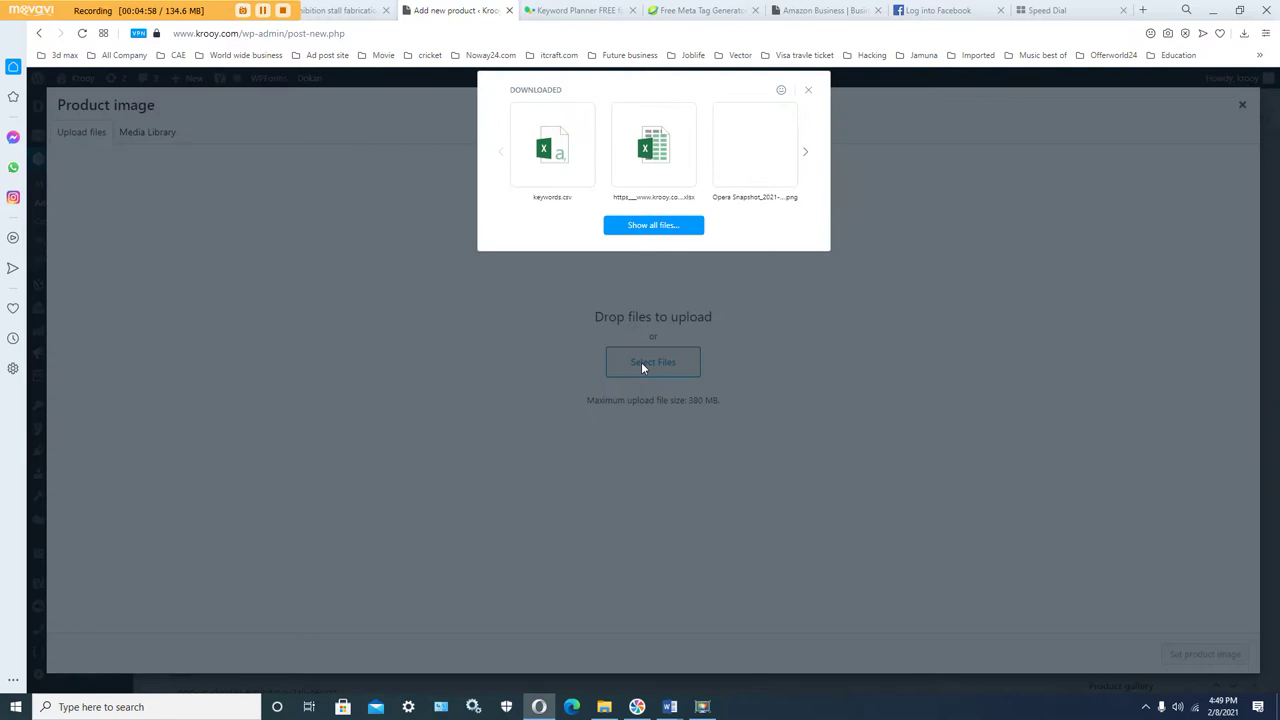
click(640, 227)
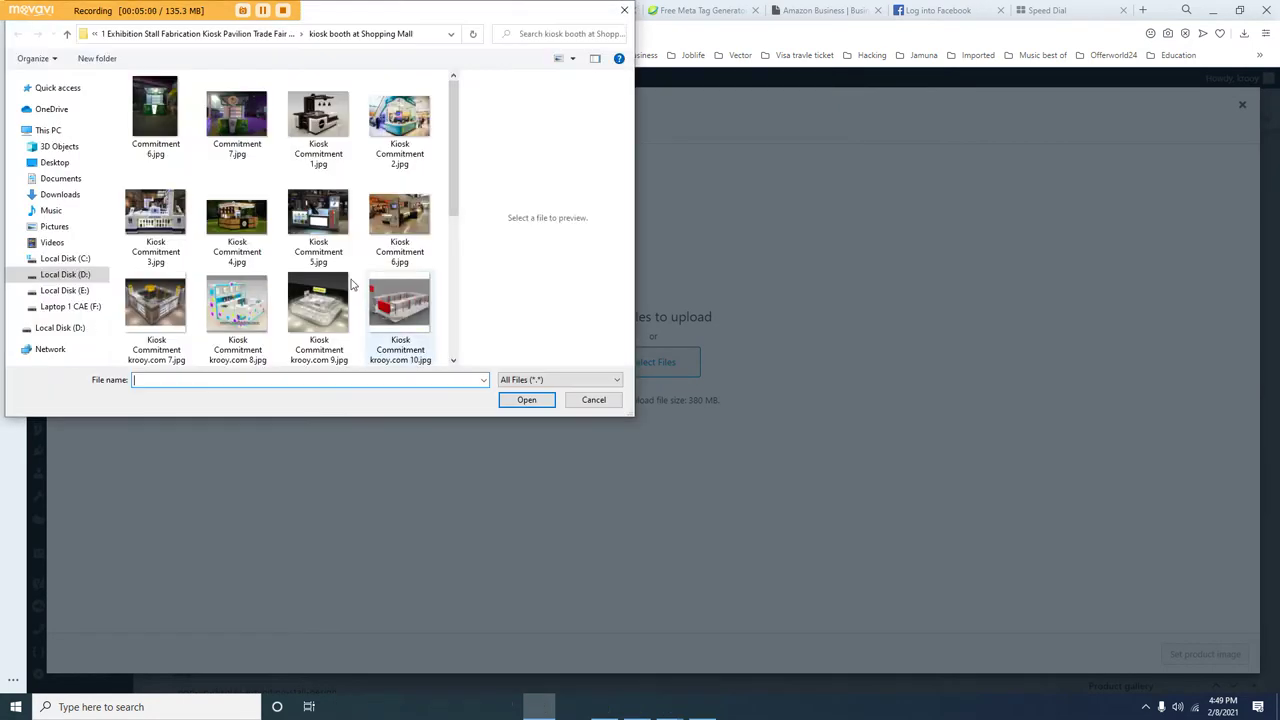
Step: Upload Slide1.JPG from the Open dialog into the WordPress media library
scroll(347, 314, down, 3)
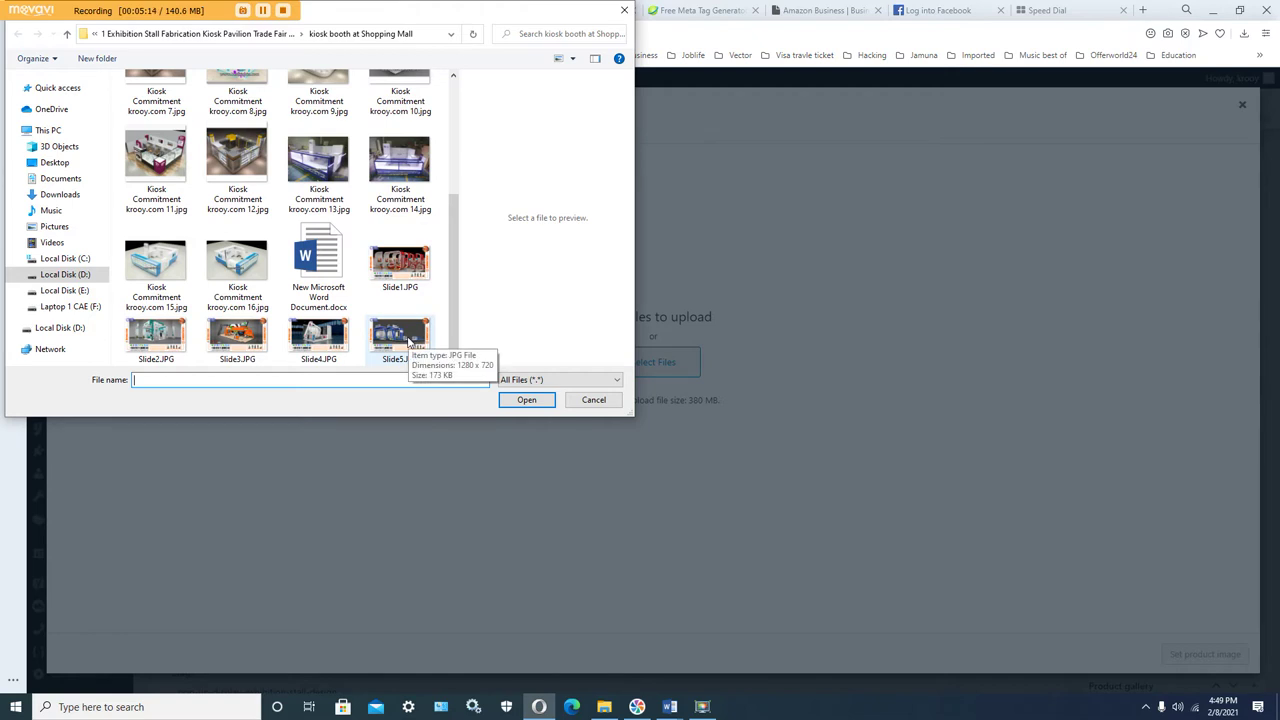
scroll(408, 343, up, 3)
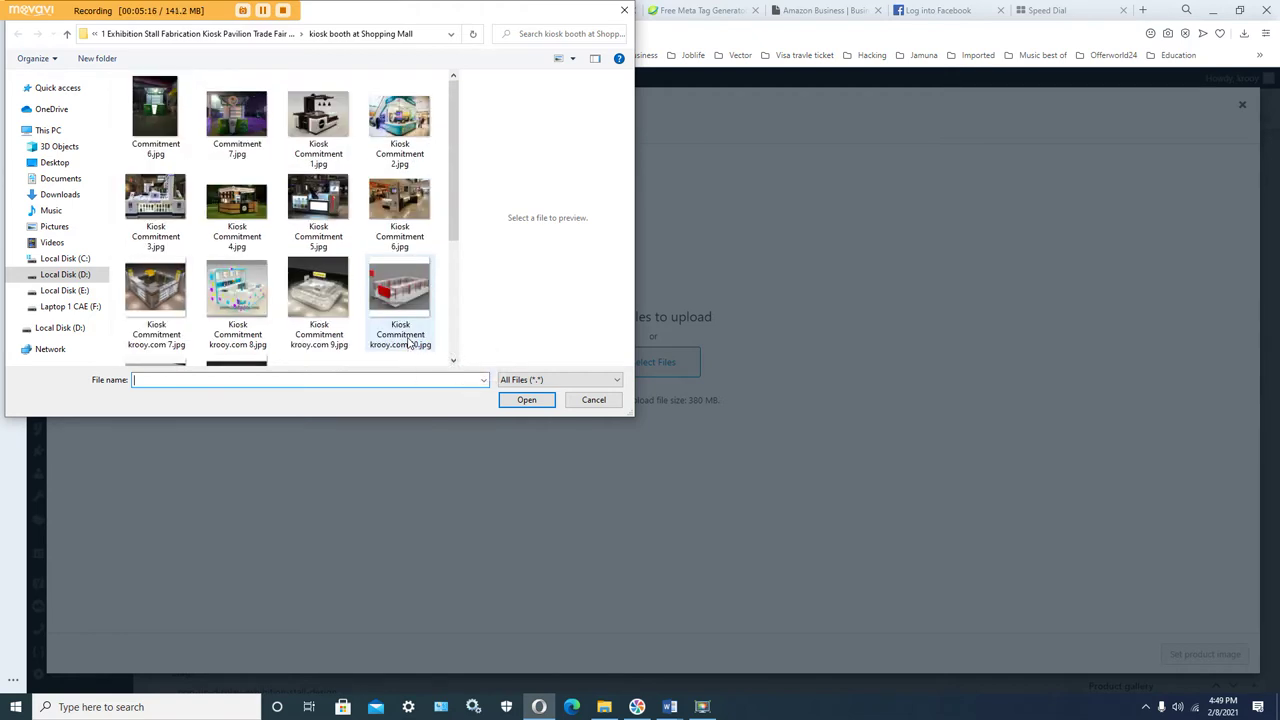
scroll(408, 343, down, 3)
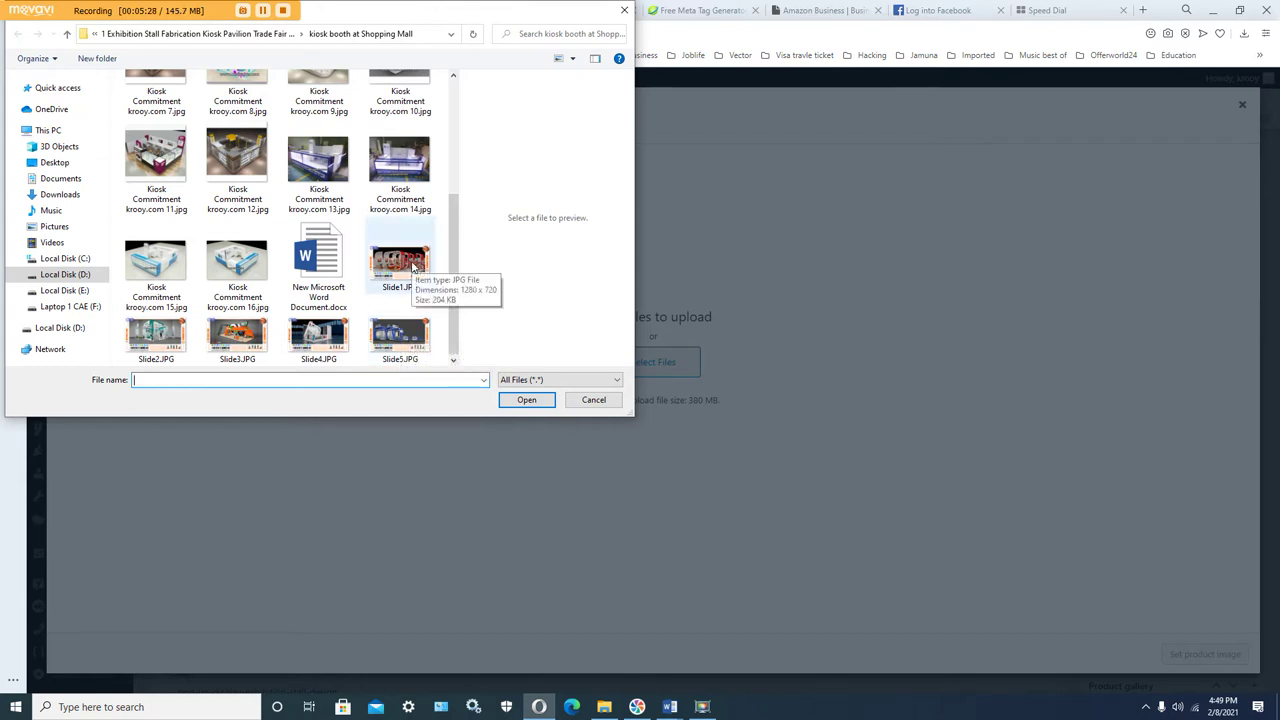
click(412, 262)
click(526, 400)
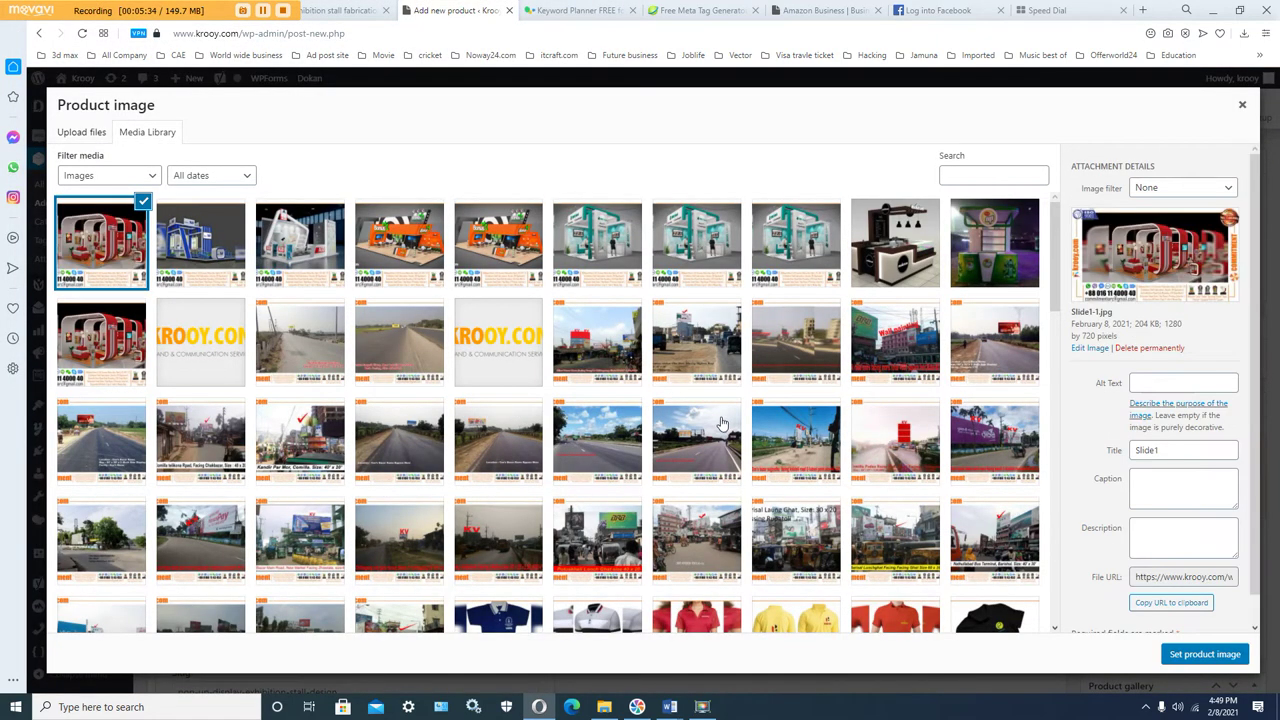
Step: Paste 'Exhibition Stall Design' as the image's alt text and replace the Slide1 title with it
click(1146, 384)
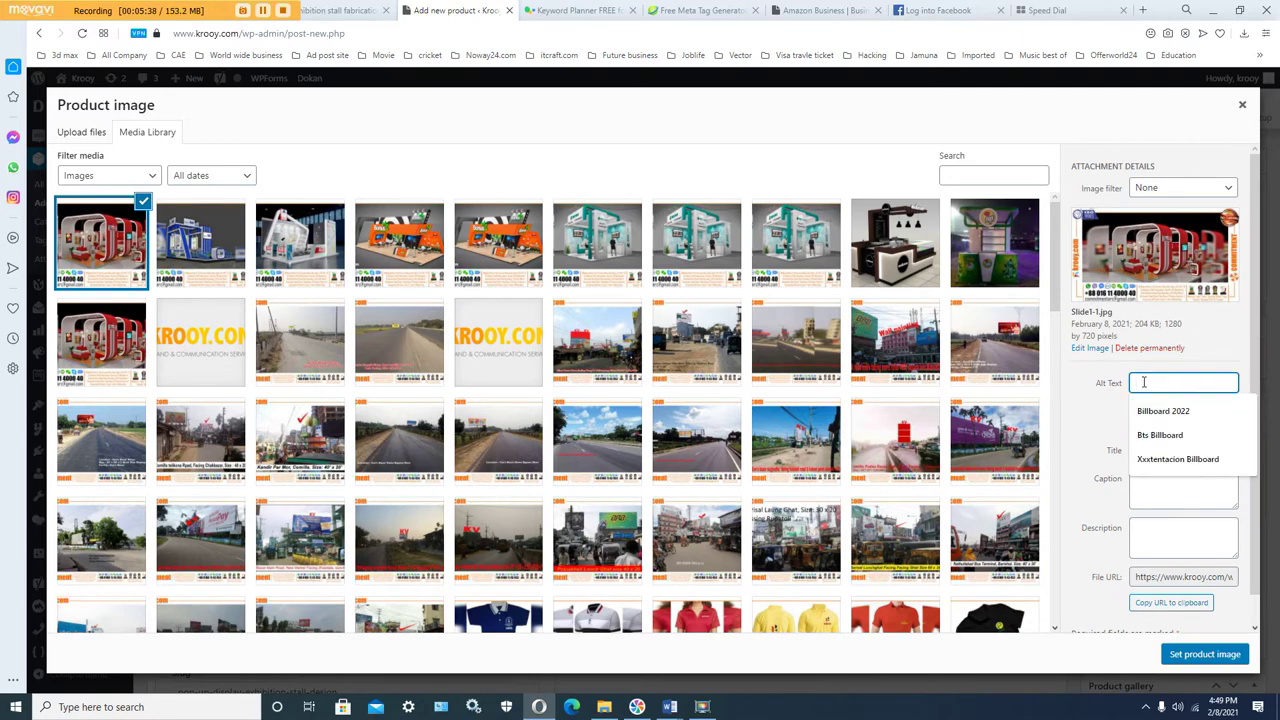
right_click(1144, 382)
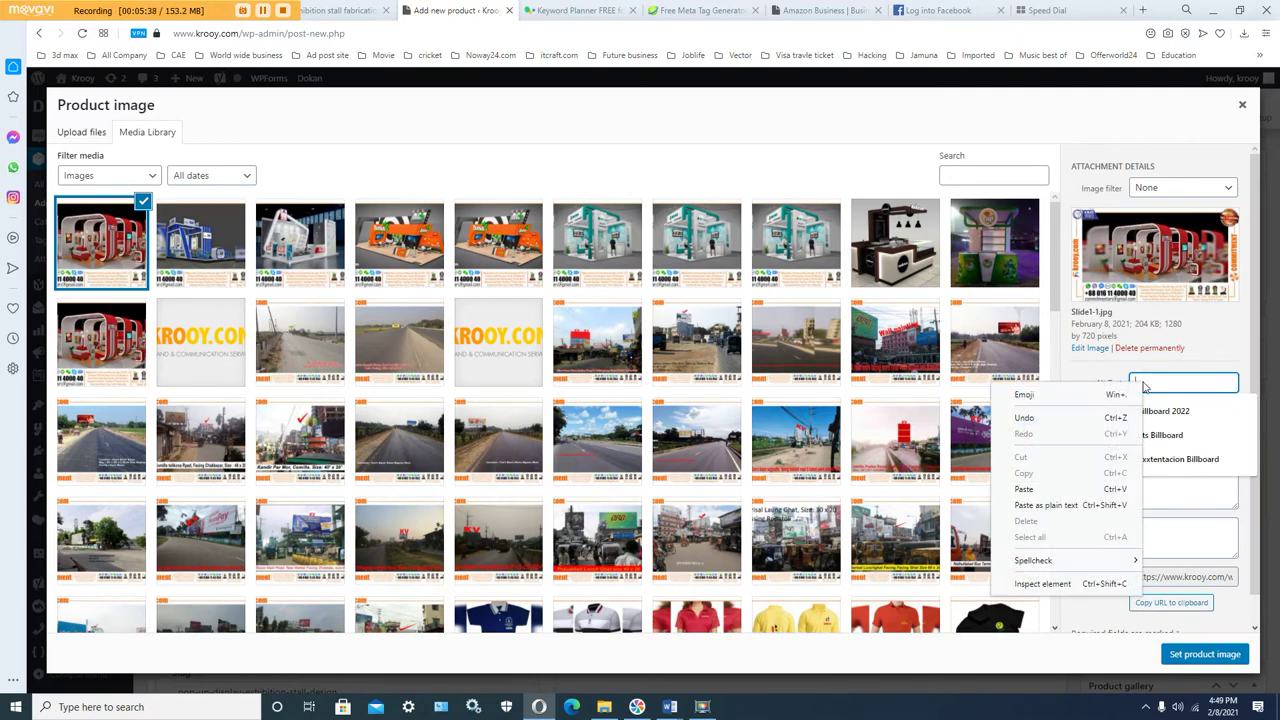
click(1036, 490)
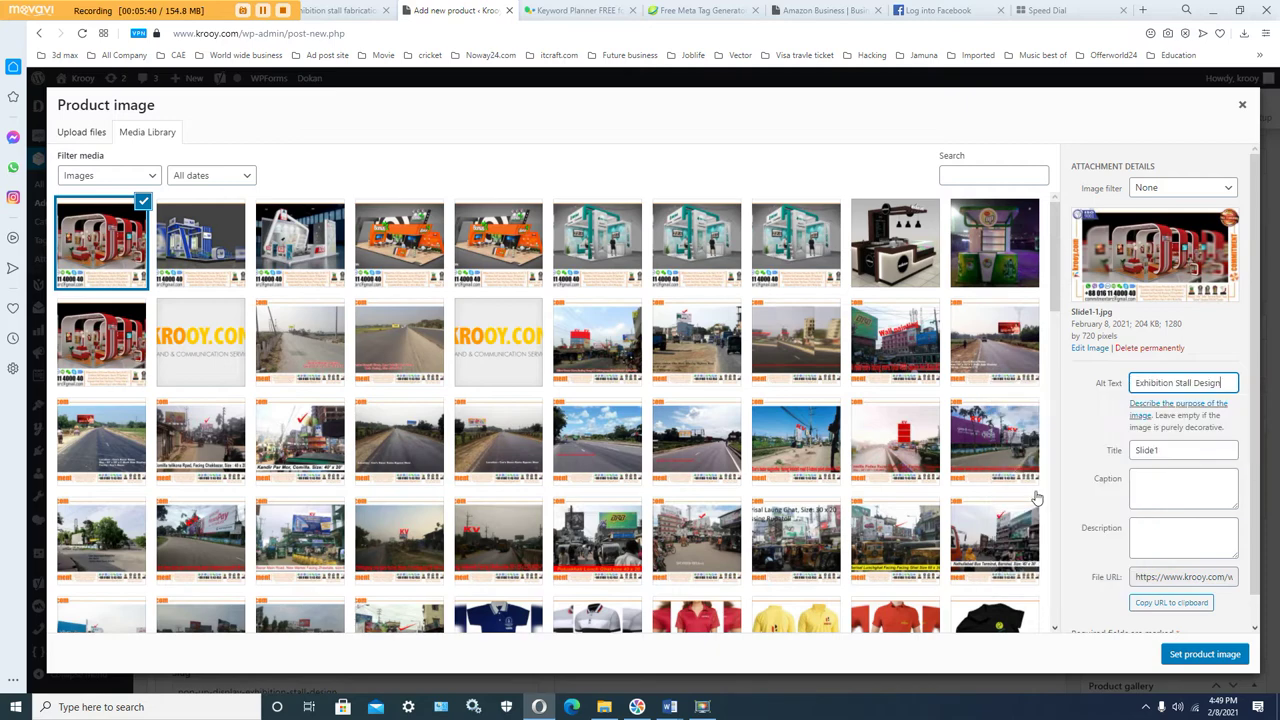
click(1162, 451)
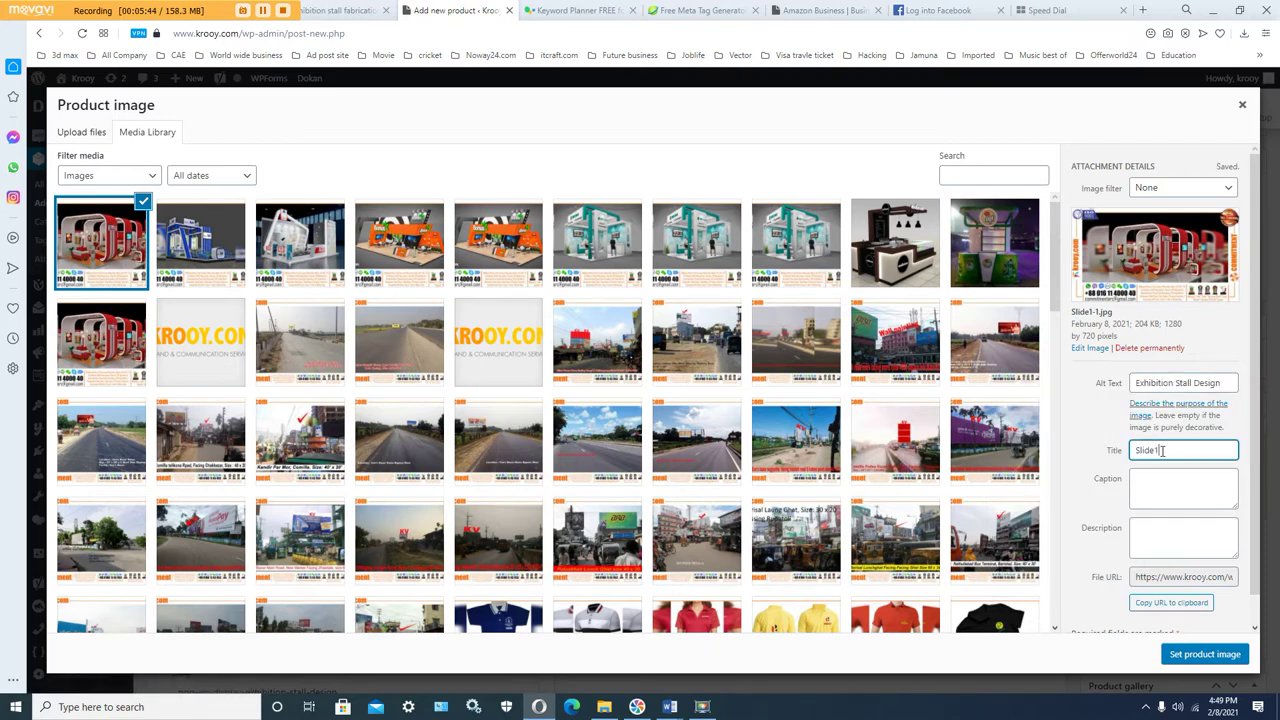
drag(1162, 451, 1110, 457)
text(Exhibition Stall Design)
Step: Paste 'Exhibition Stall Design' as caption and description, then set the image as product image
right_click(1153, 476)
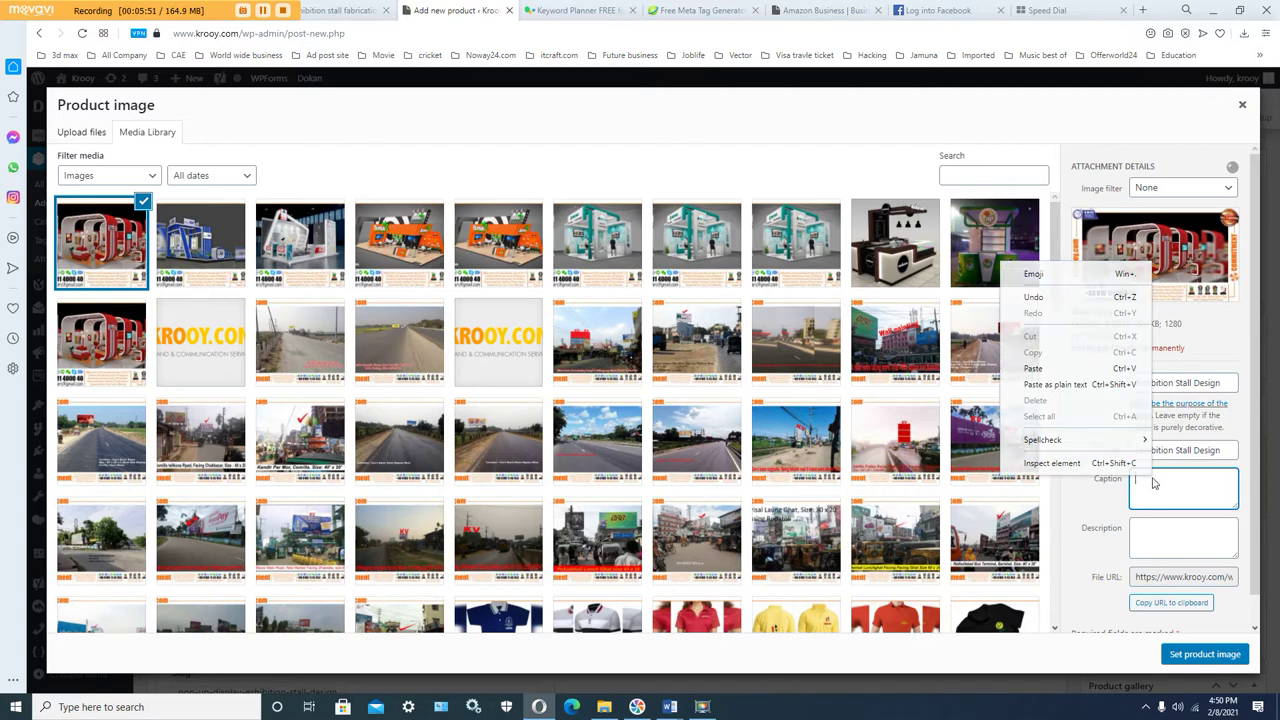
click(1060, 368)
click(1151, 528)
right_click(1152, 530)
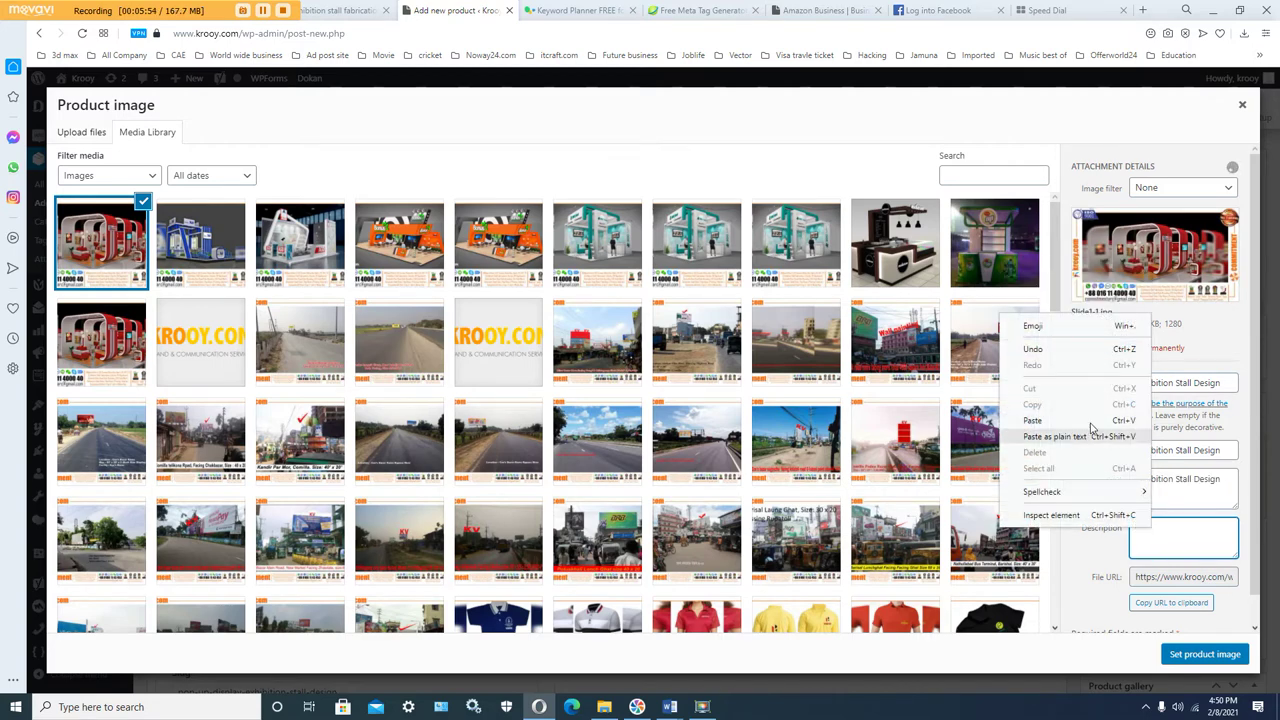
click(1085, 422)
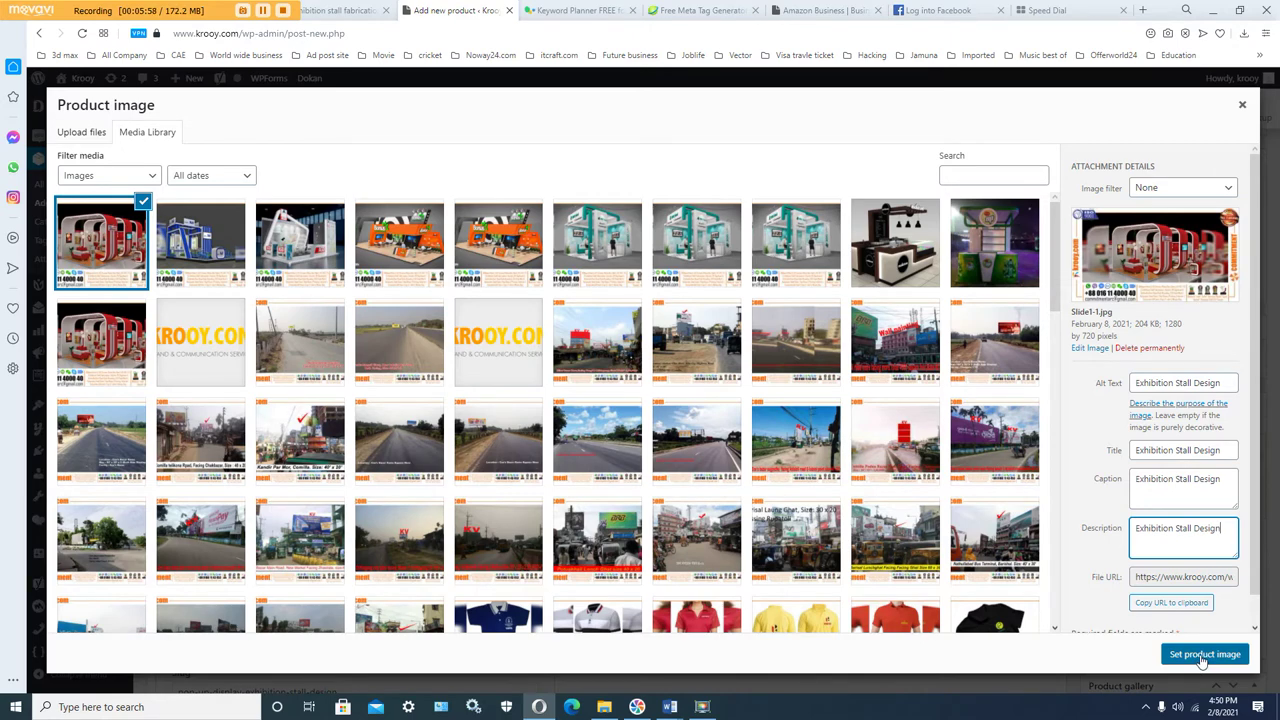
click(1203, 656)
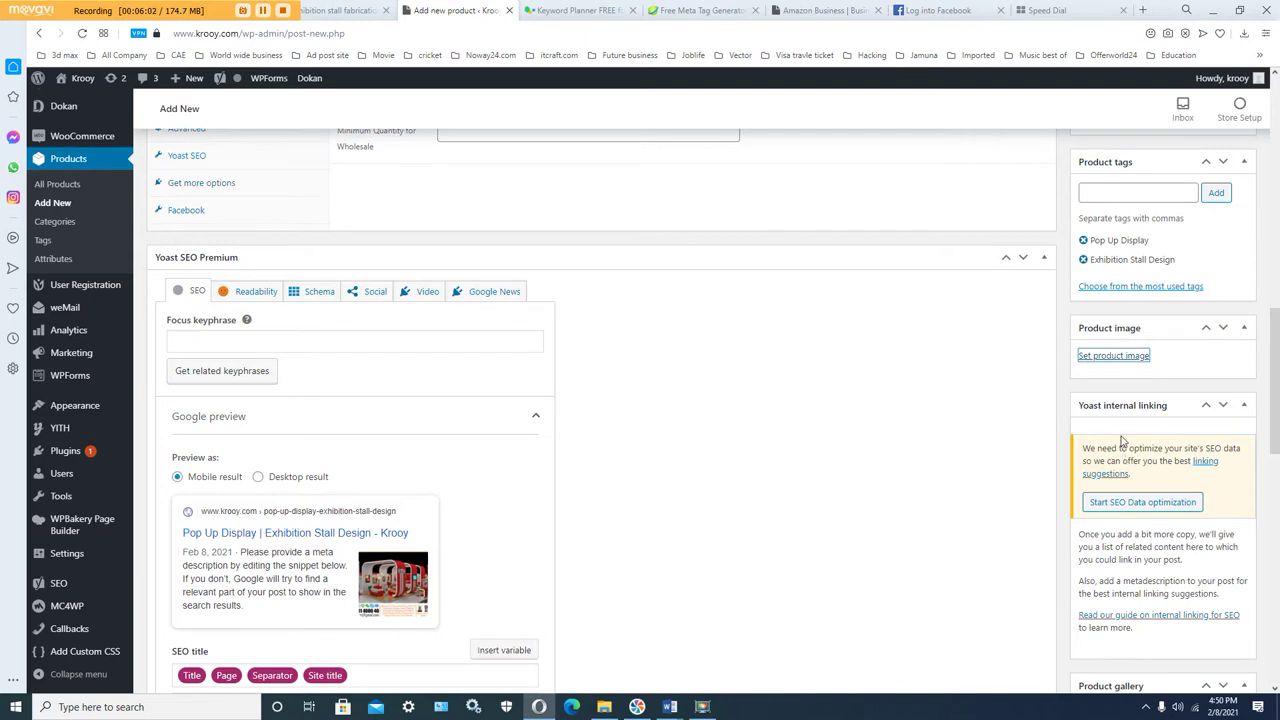
scroll(1120, 442, down, 1)
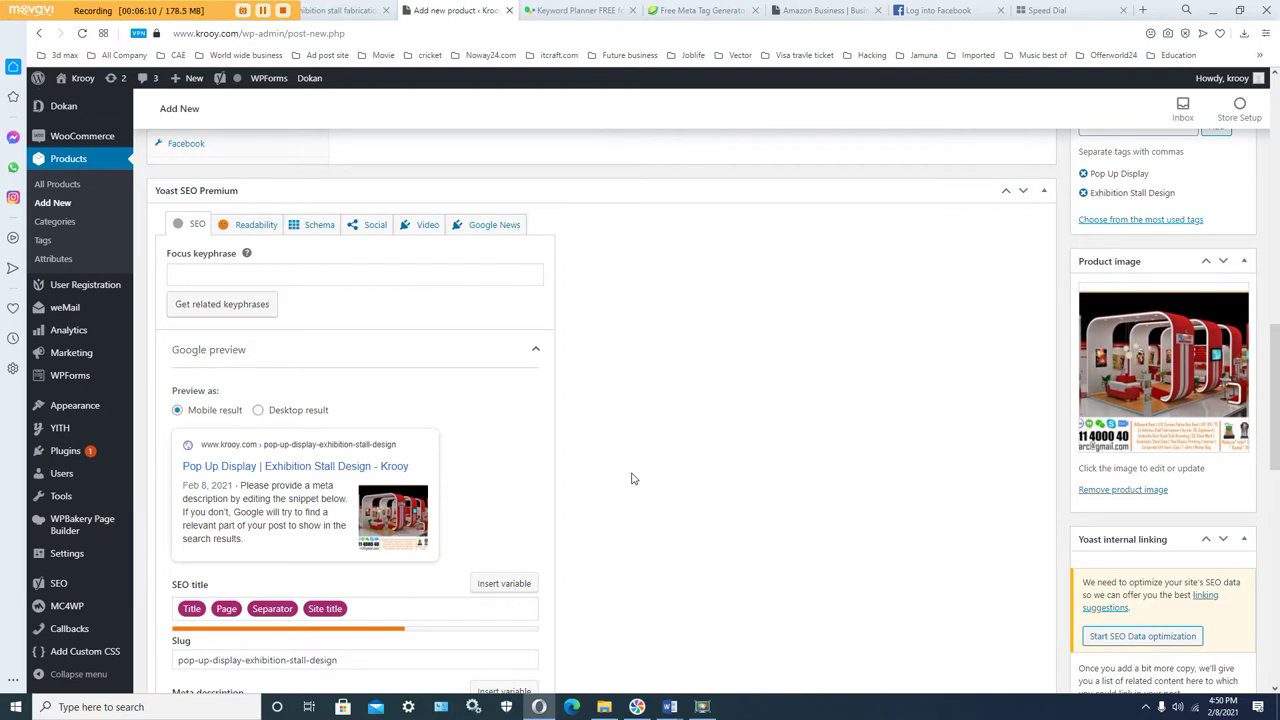
scroll(983, 594, down, 2)
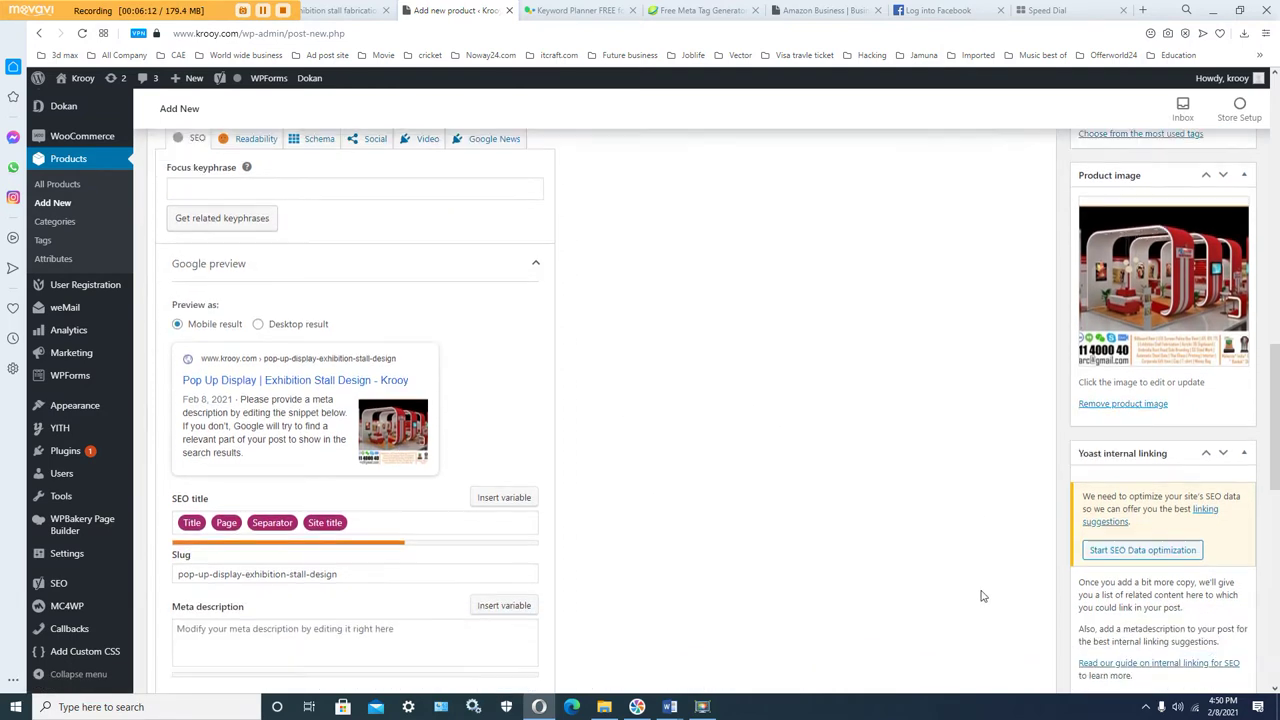
scroll(1090, 600, down, 2)
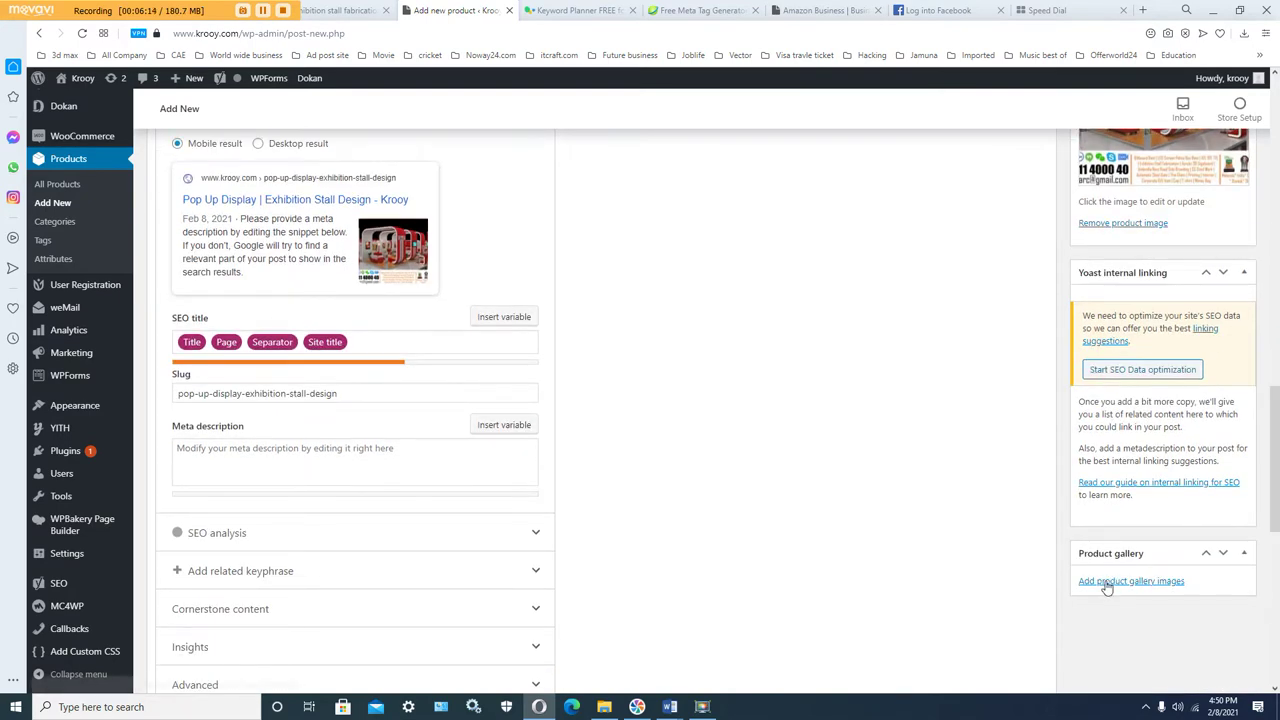
Step: Add the first red exhibition stall image to the product gallery and reopen the picker's upload view
click(1107, 583)
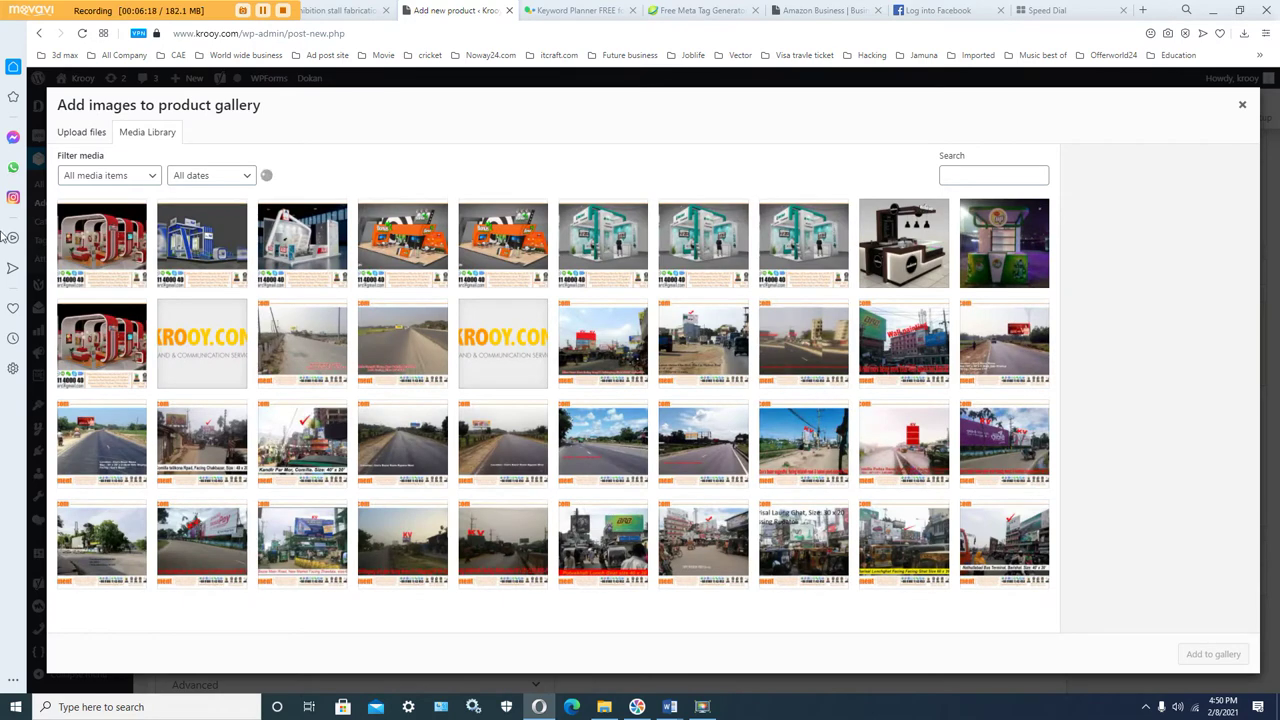
click(97, 237)
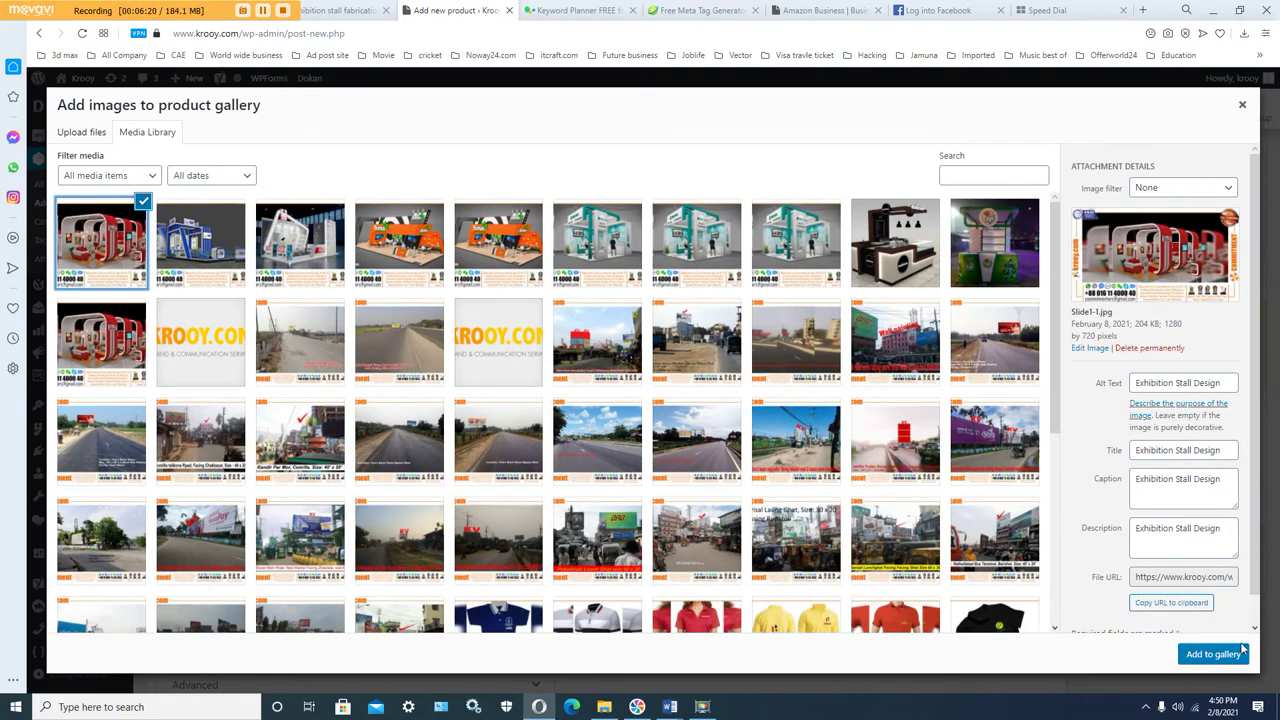
click(1213, 654)
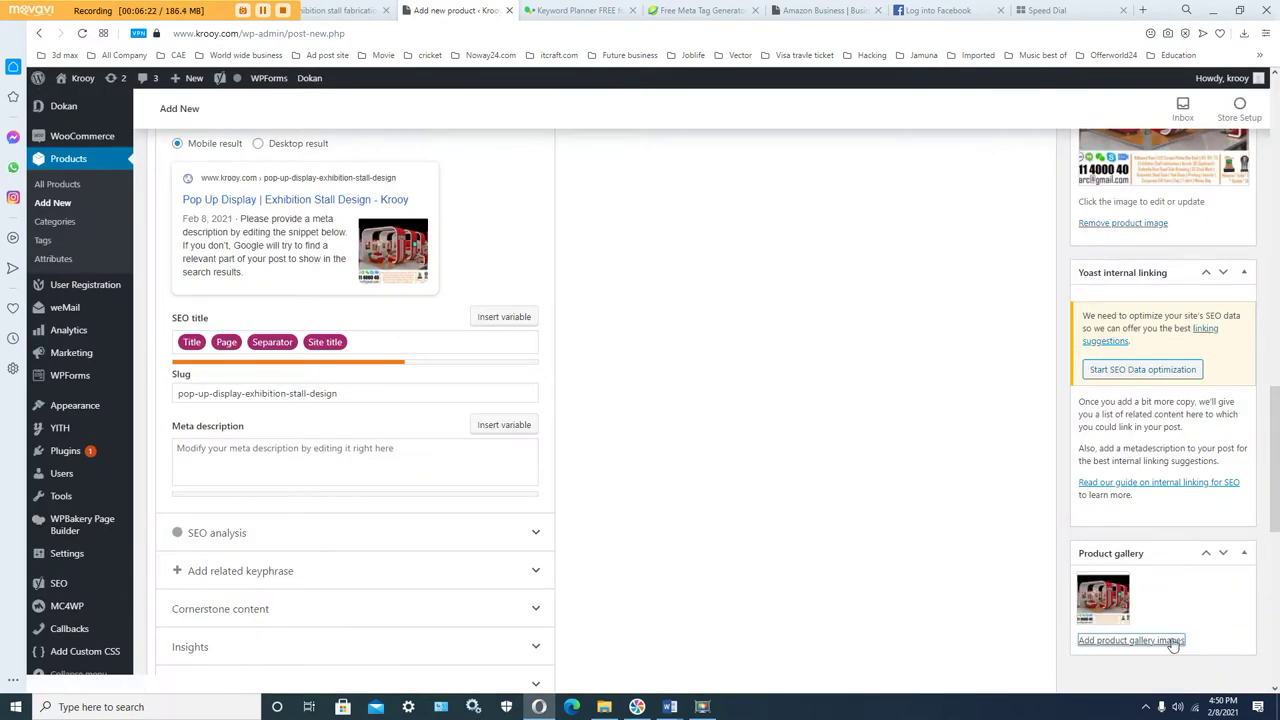
click(1128, 641)
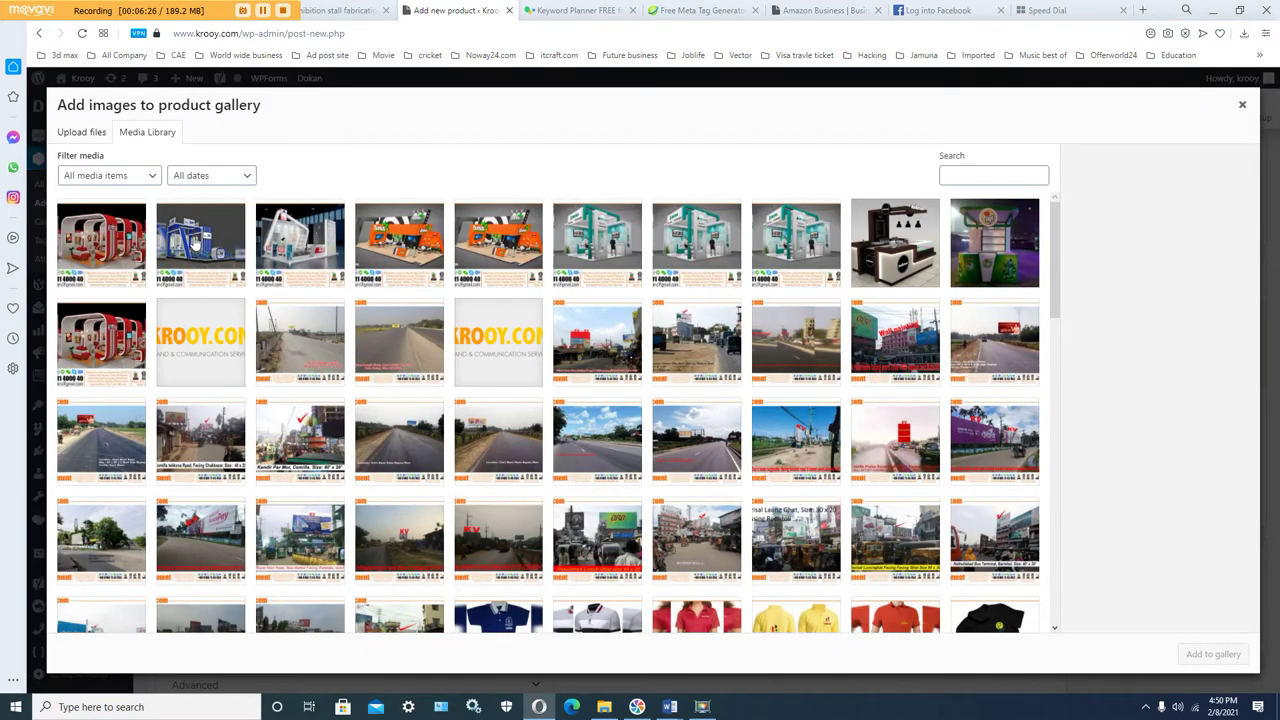
click(90, 140)
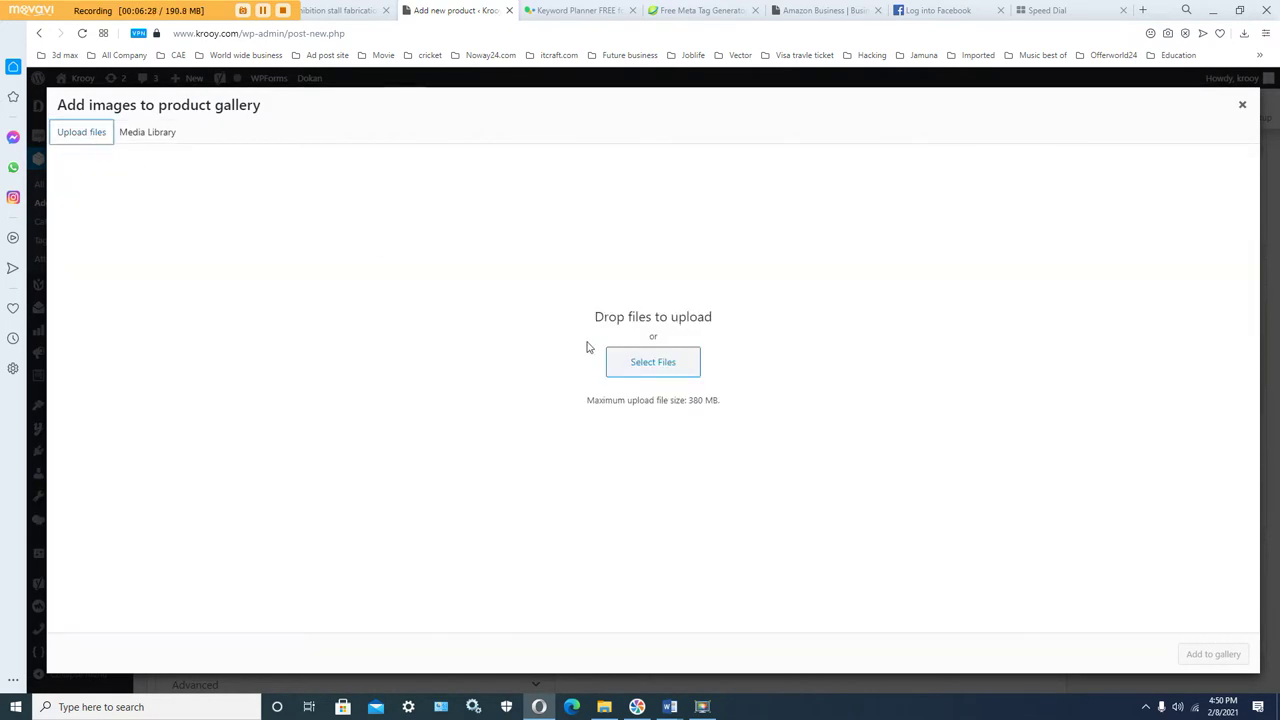
Step: Upload Slide4.JPG from the kiosk booth folder, then bring Word's Exhibition text 2 forward
click(648, 365)
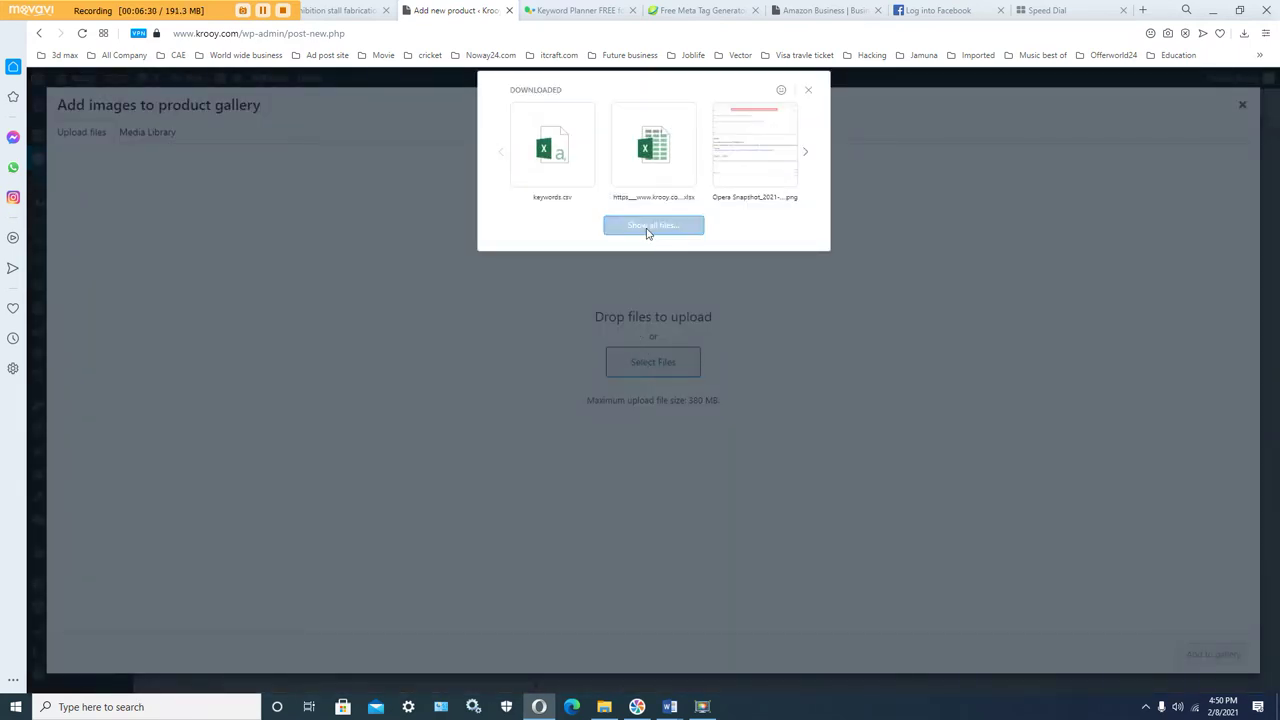
scroll(390, 300, down, 5)
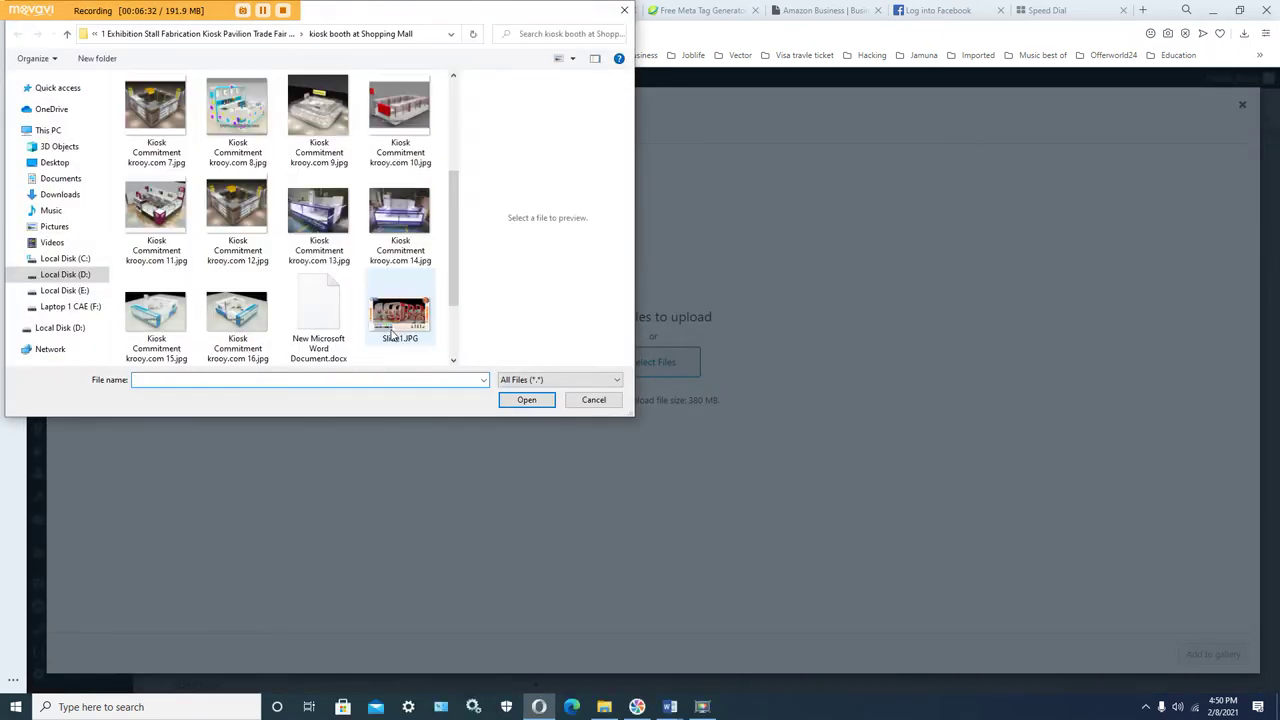
click(328, 343)
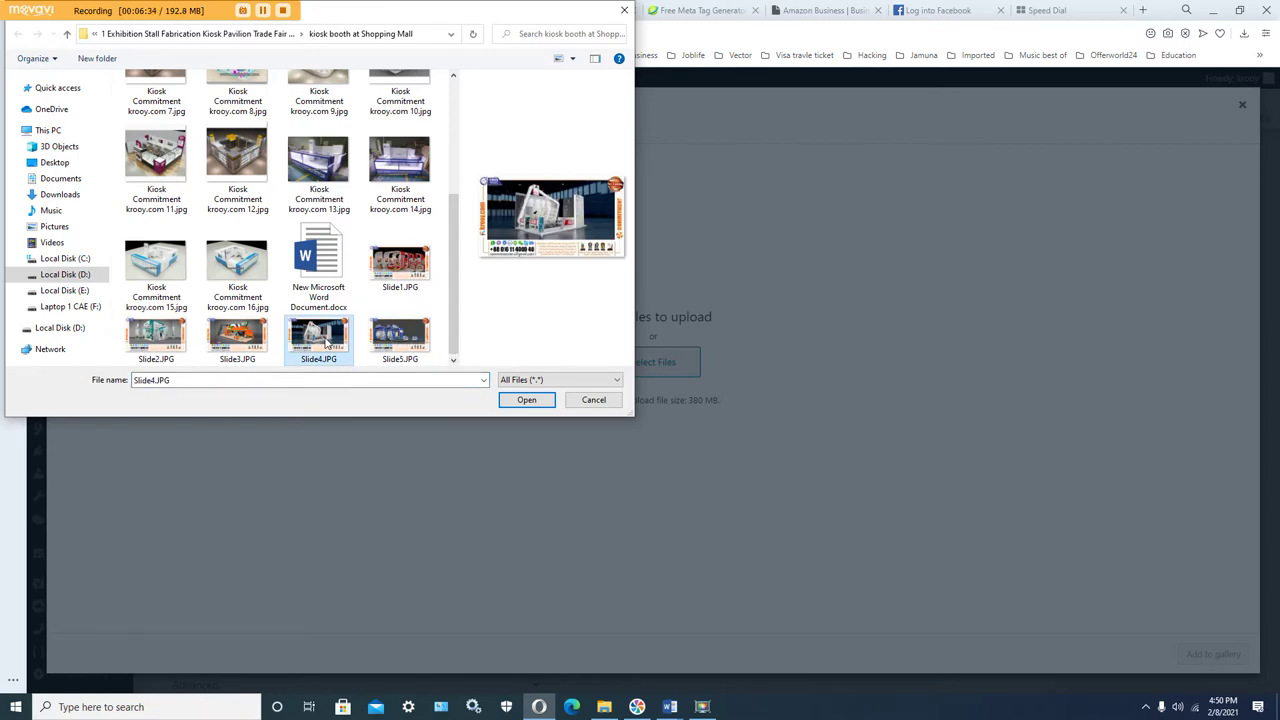
click(522, 400)
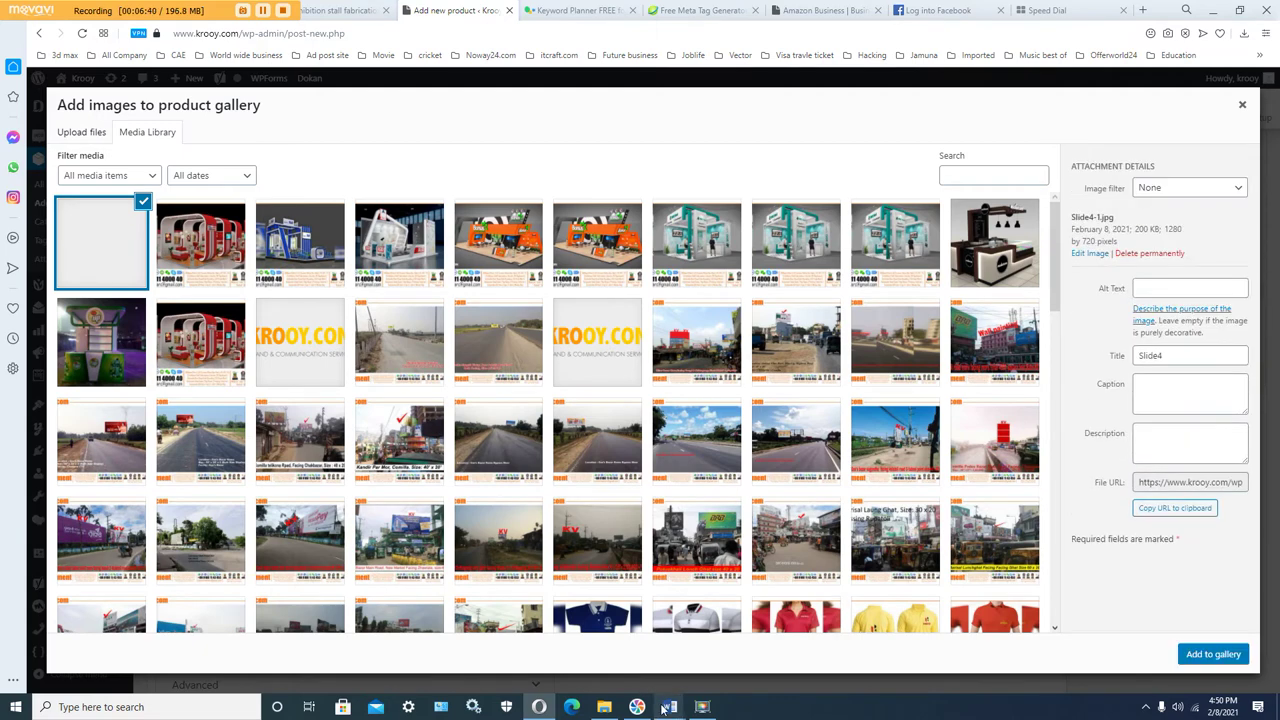
mouse_move(670, 706)
click(540, 645)
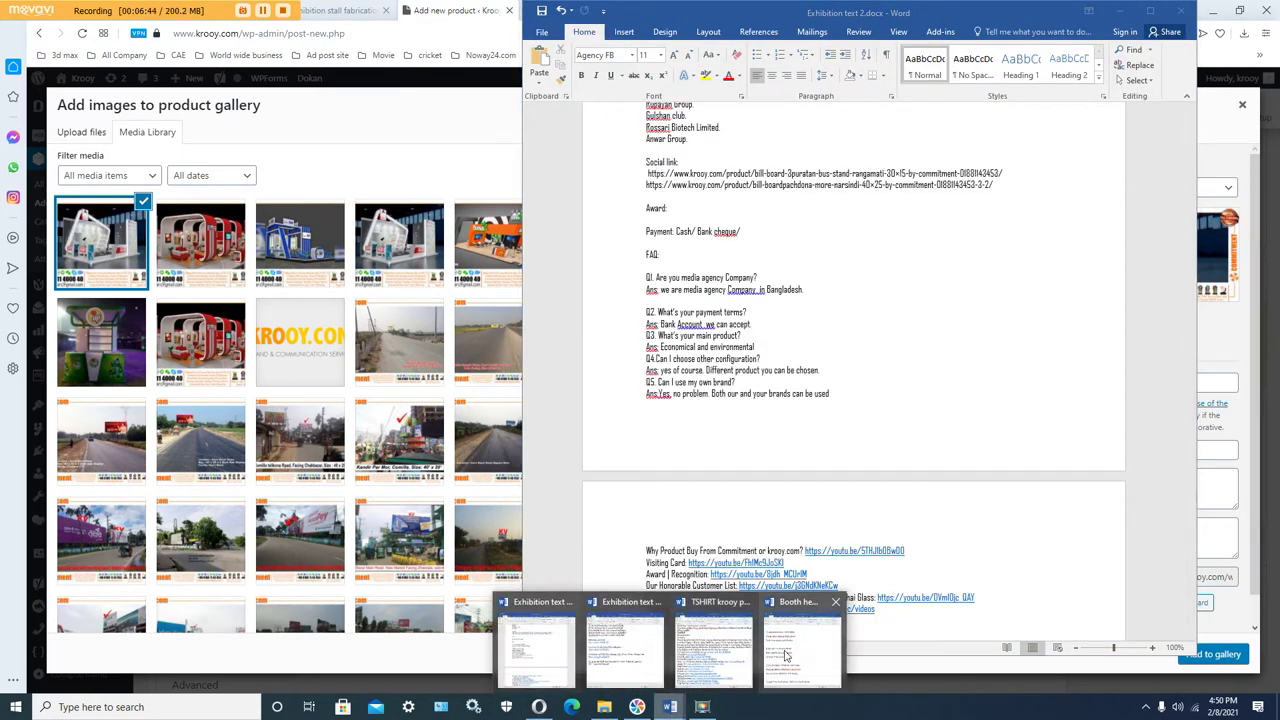
Step: Copy 'Pop Up Display' from headline 4 of Booth head line all.docx and return to the browser
click(787, 655)
click(610, 474)
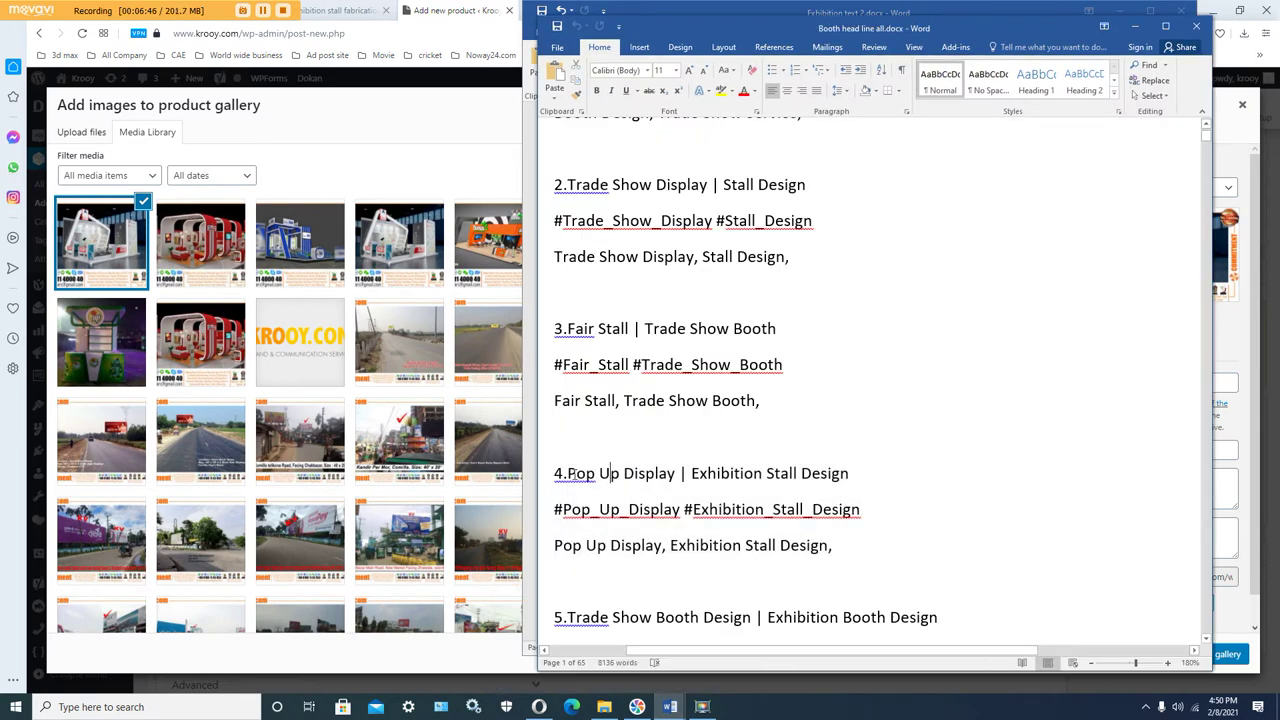
drag(572, 474, 677, 476)
right_click(658, 476)
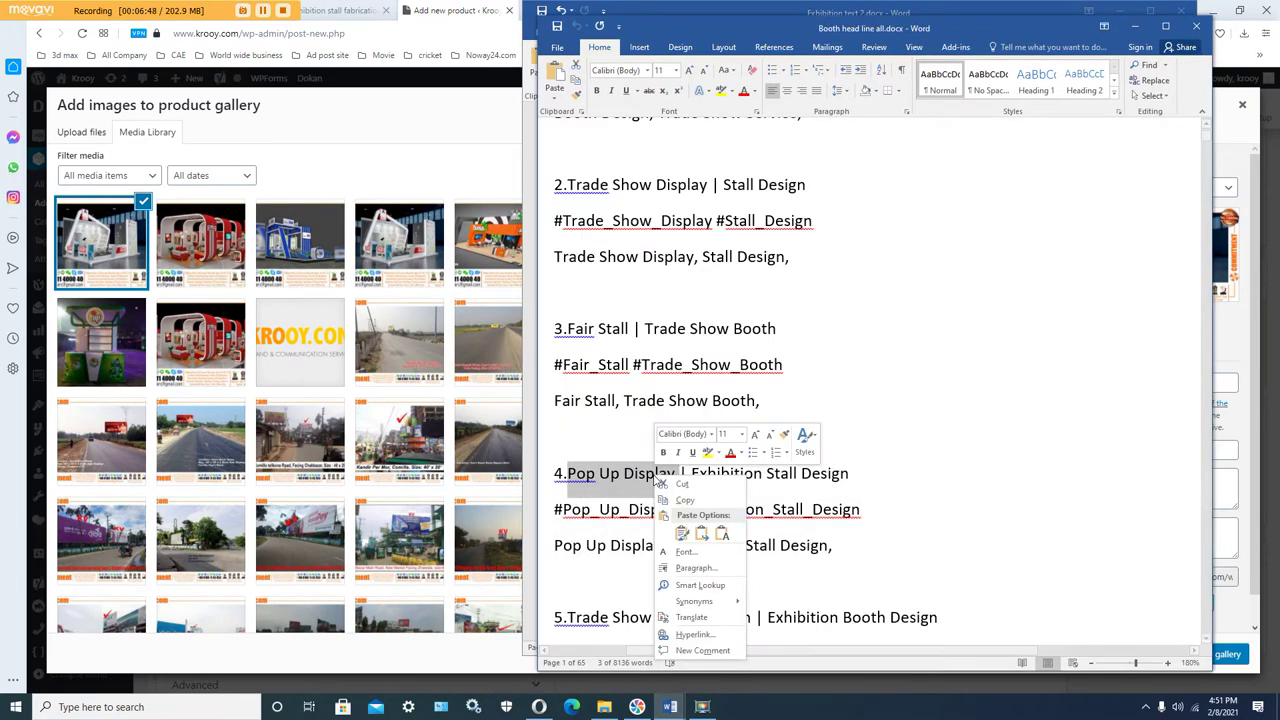
click(682, 500)
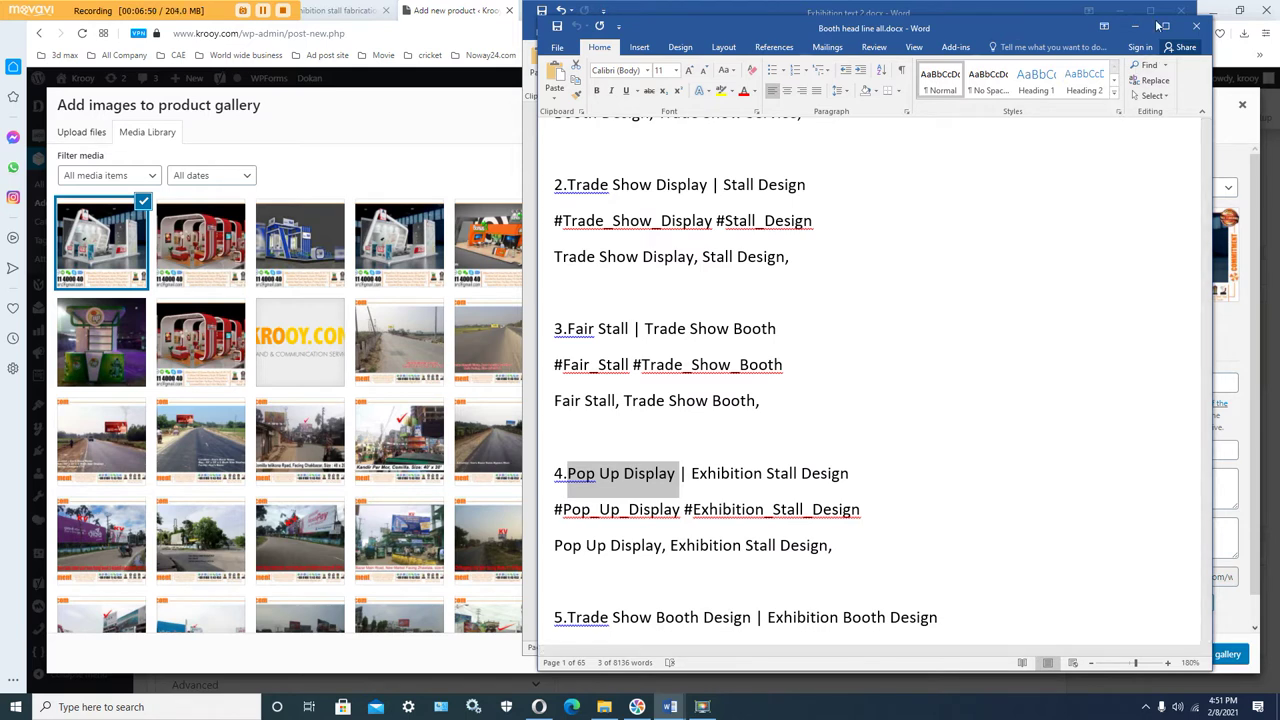
click(486, 108)
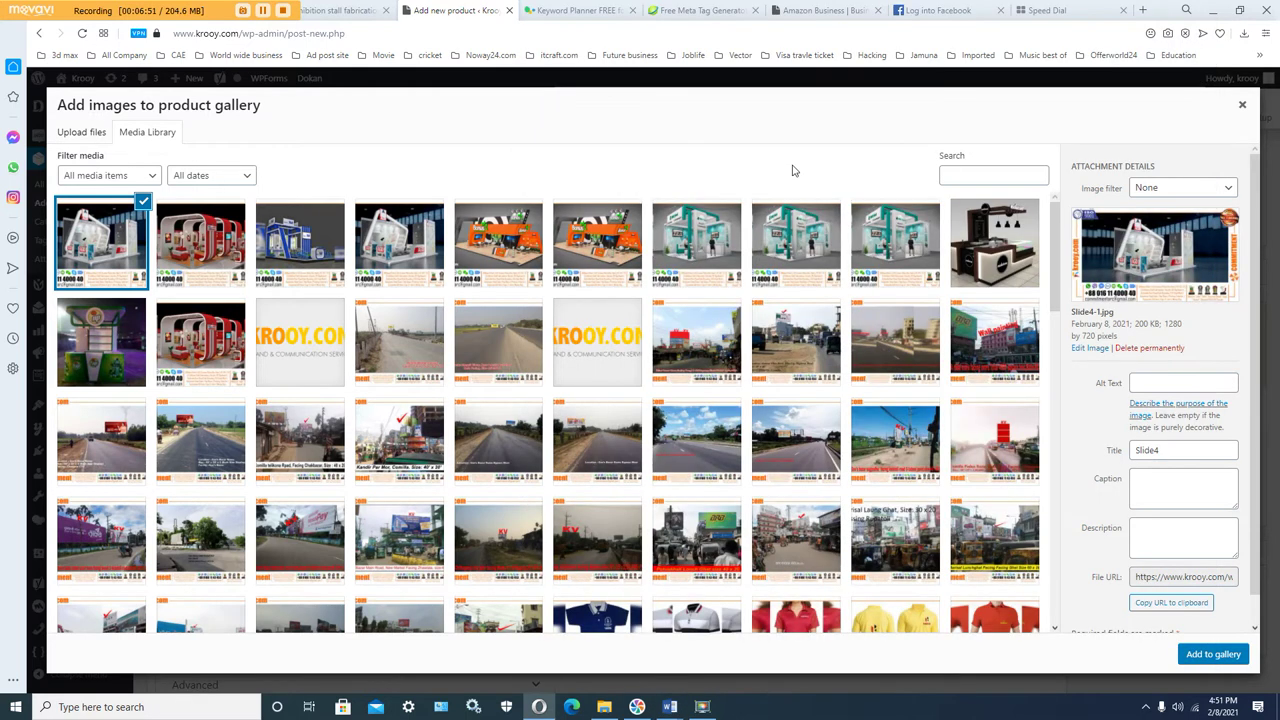
Step: Paste 'Pop Up Display' as the Slide4 image's alt text and replace its title with it
click(1168, 380)
right_click(1166, 383)
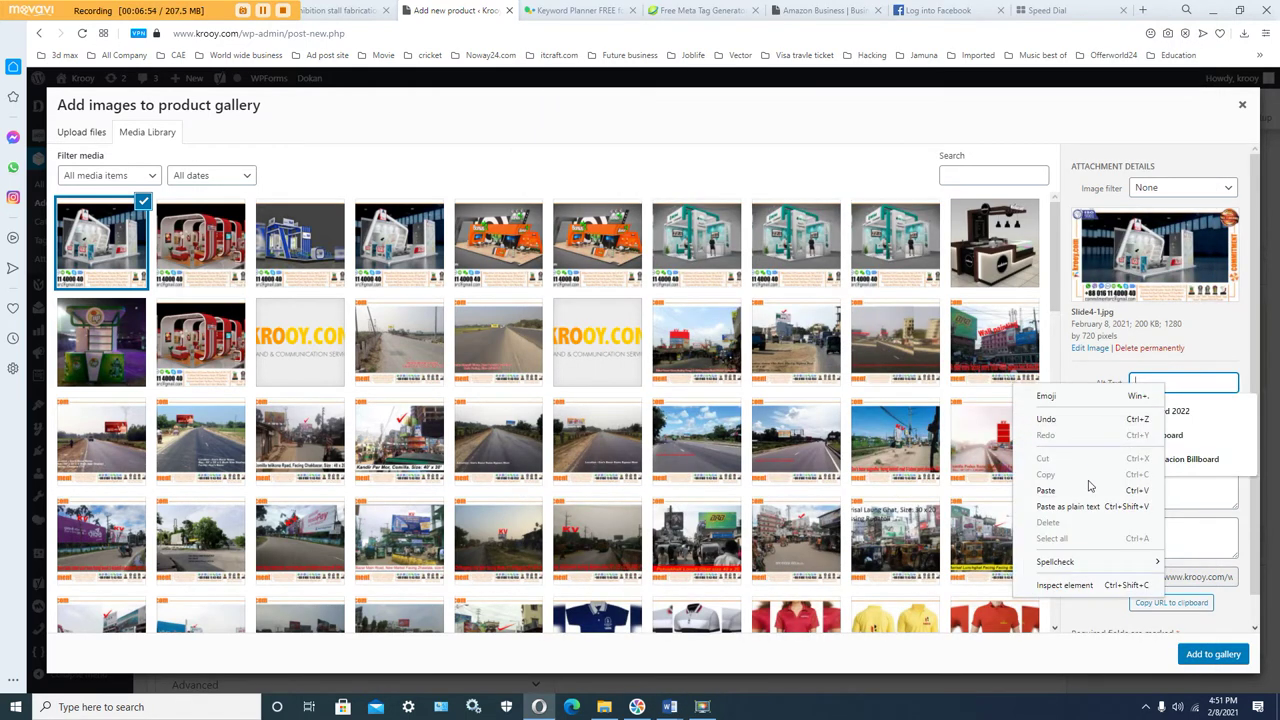
click(1046, 490)
double_click(1172, 451)
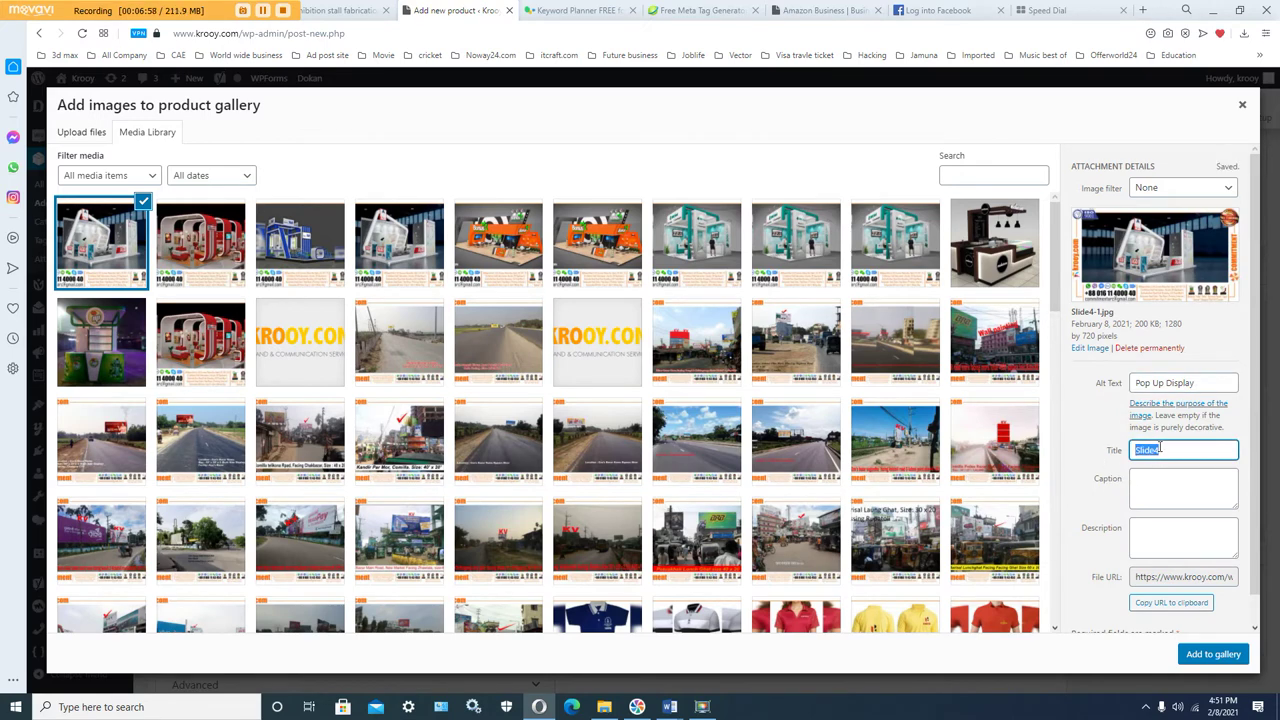
key(ctrl+v)
Step: Paste 'Pop Up Display' as caption and description, then add the image to the gallery
click(1160, 484)
right_click(1158, 488)
click(1070, 381)
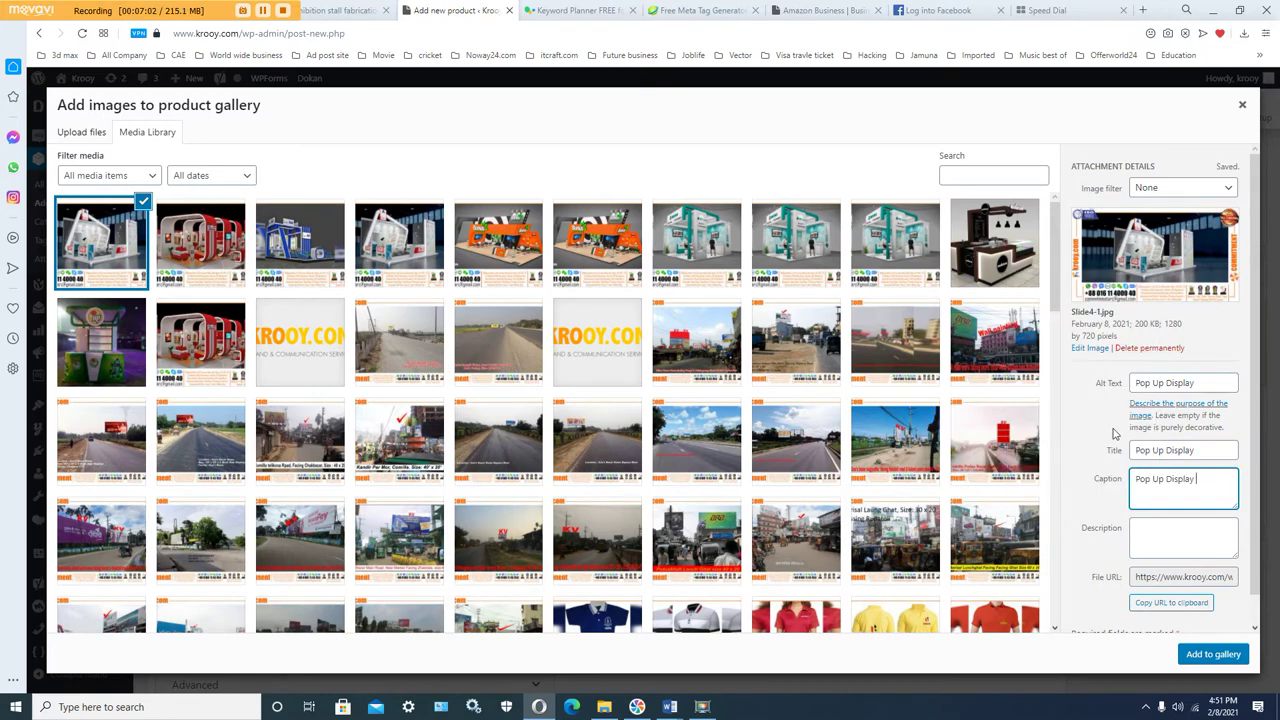
click(1147, 528)
right_click(1147, 530)
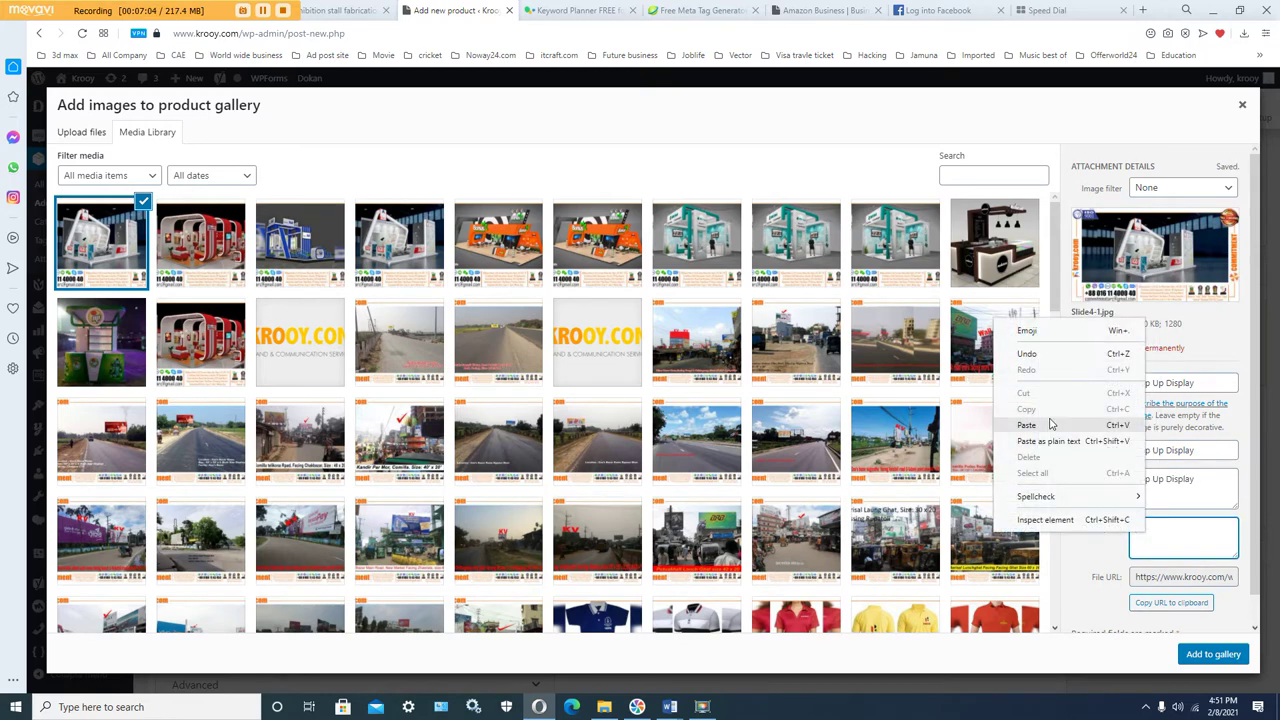
click(1027, 425)
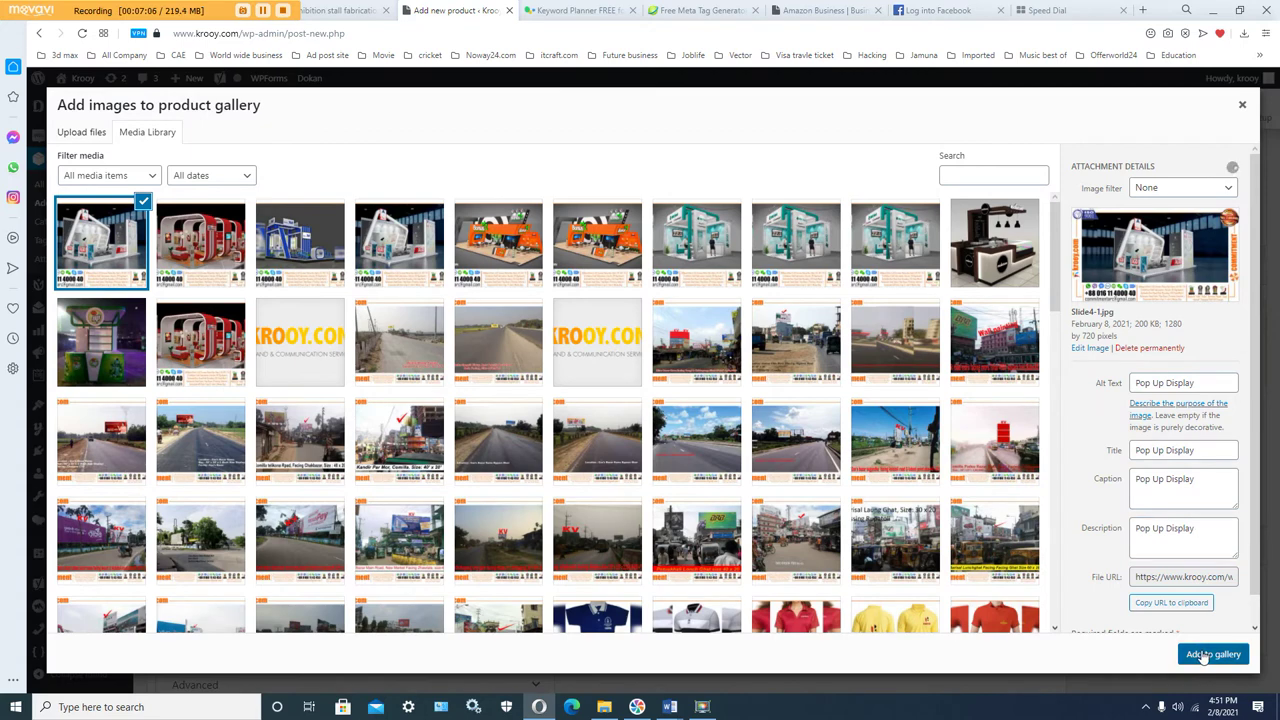
click(1208, 655)
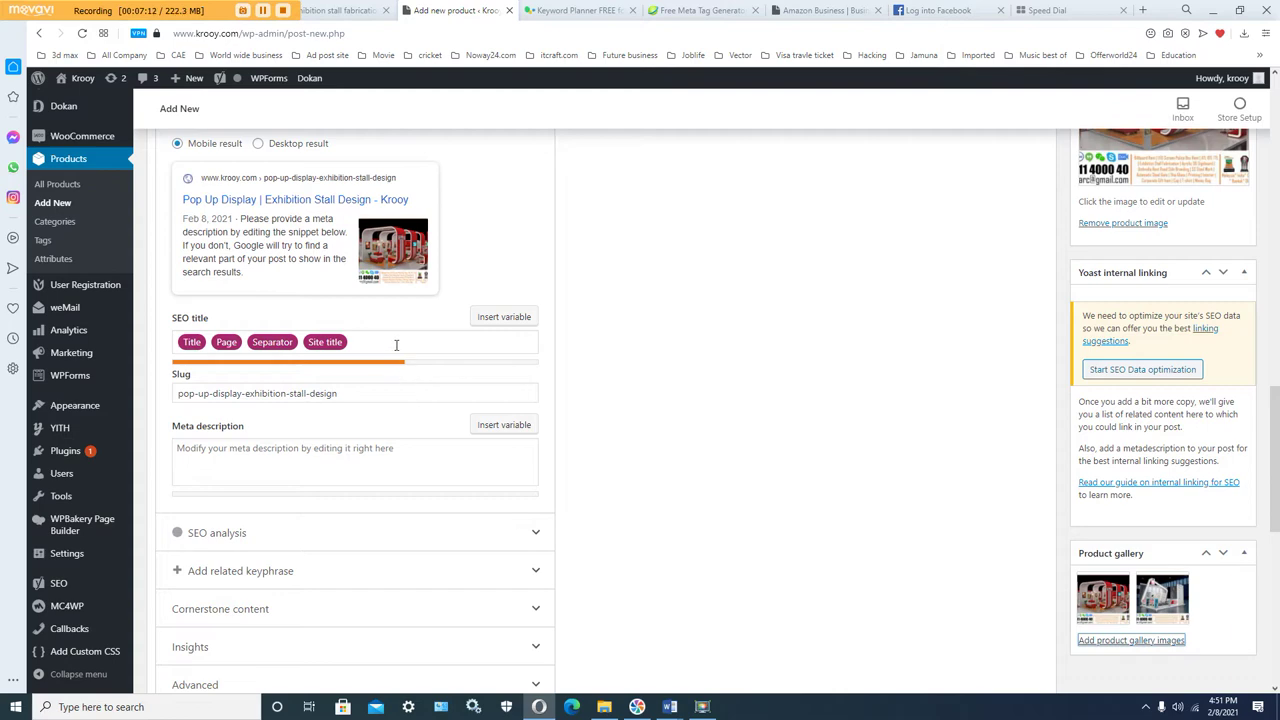
Step: Copy the product title 'Pop Up Display | Exhibition Stall Design' from the title field
scroll(440, 365, up, 4)
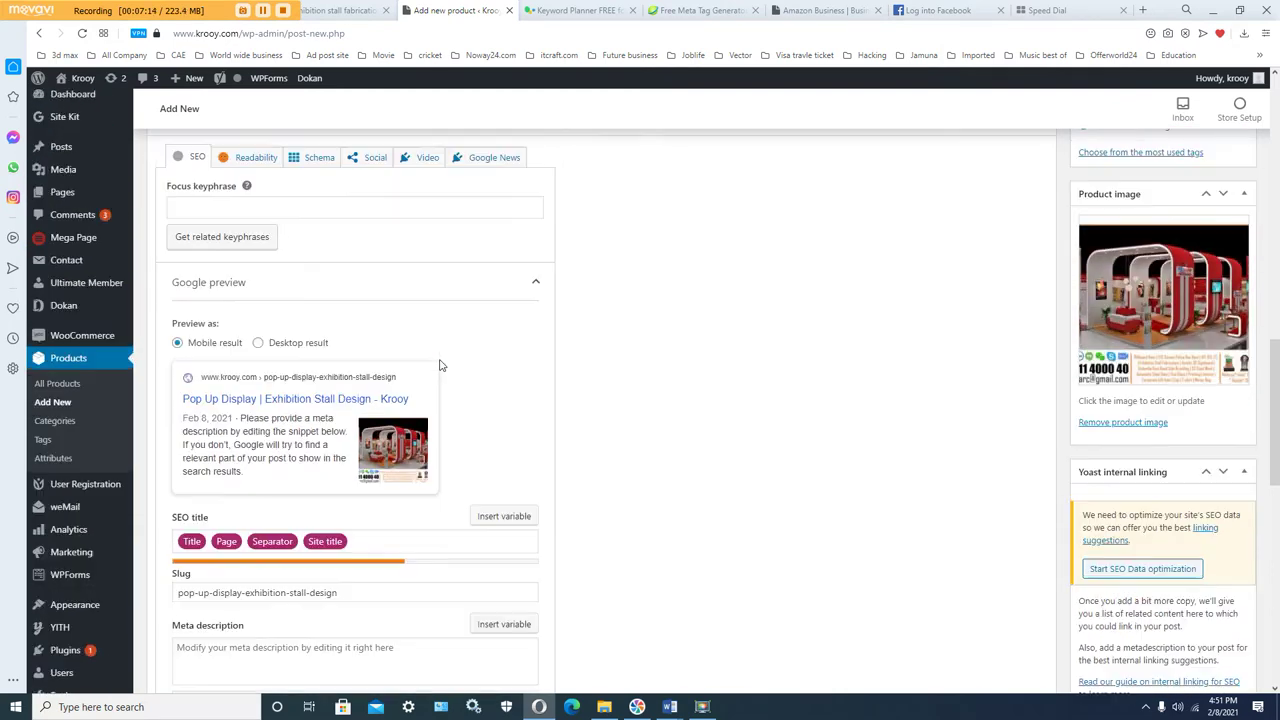
scroll(468, 424, up, 1)
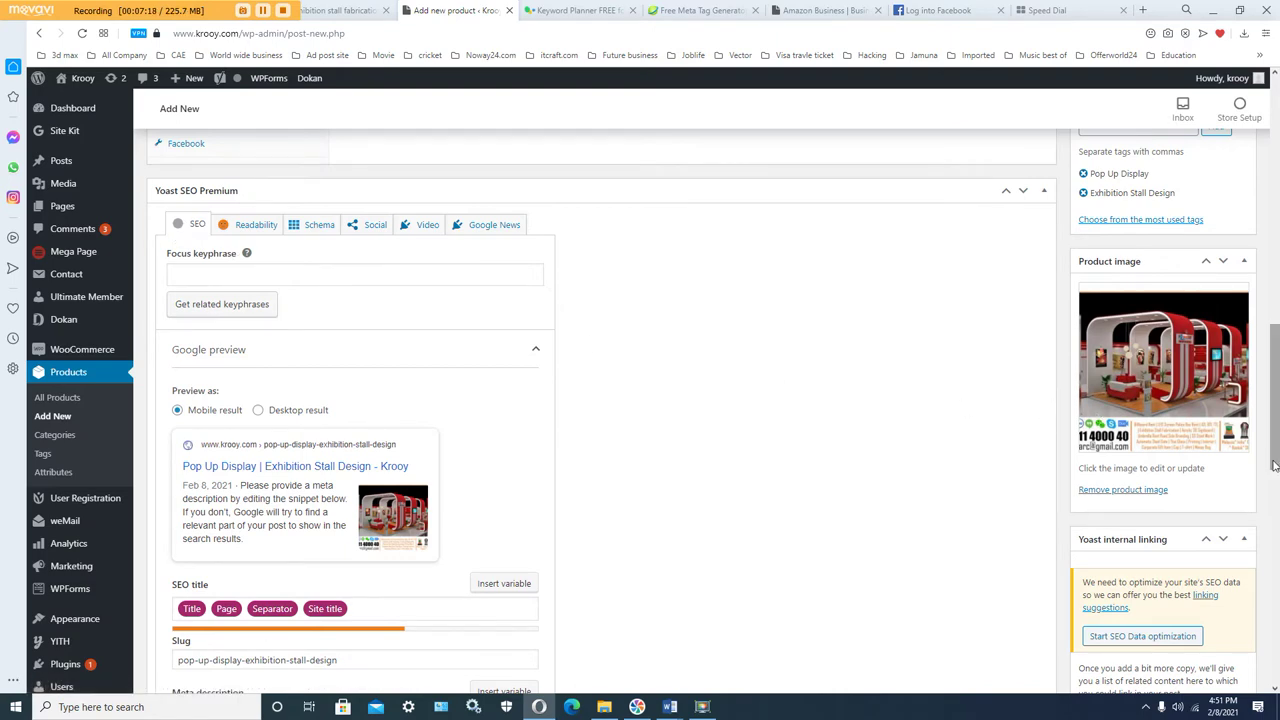
drag(1274, 465, 1274, 213)
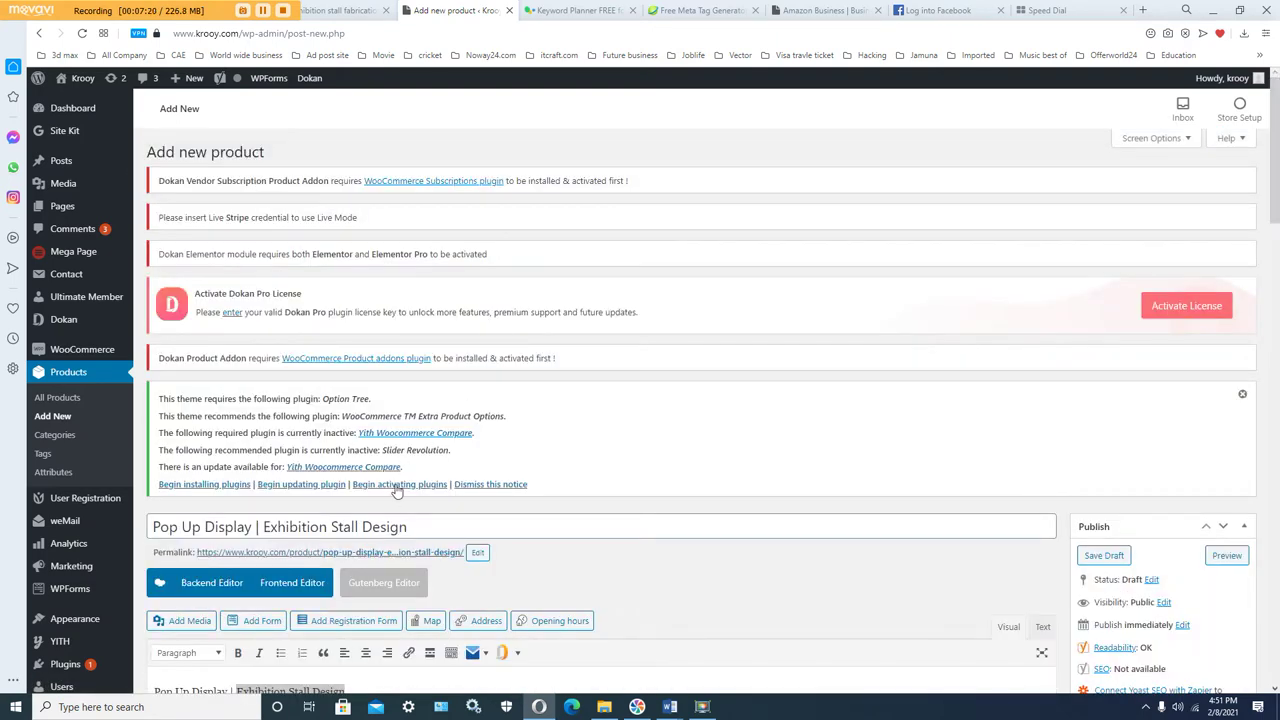
drag(414, 527, 137, 541)
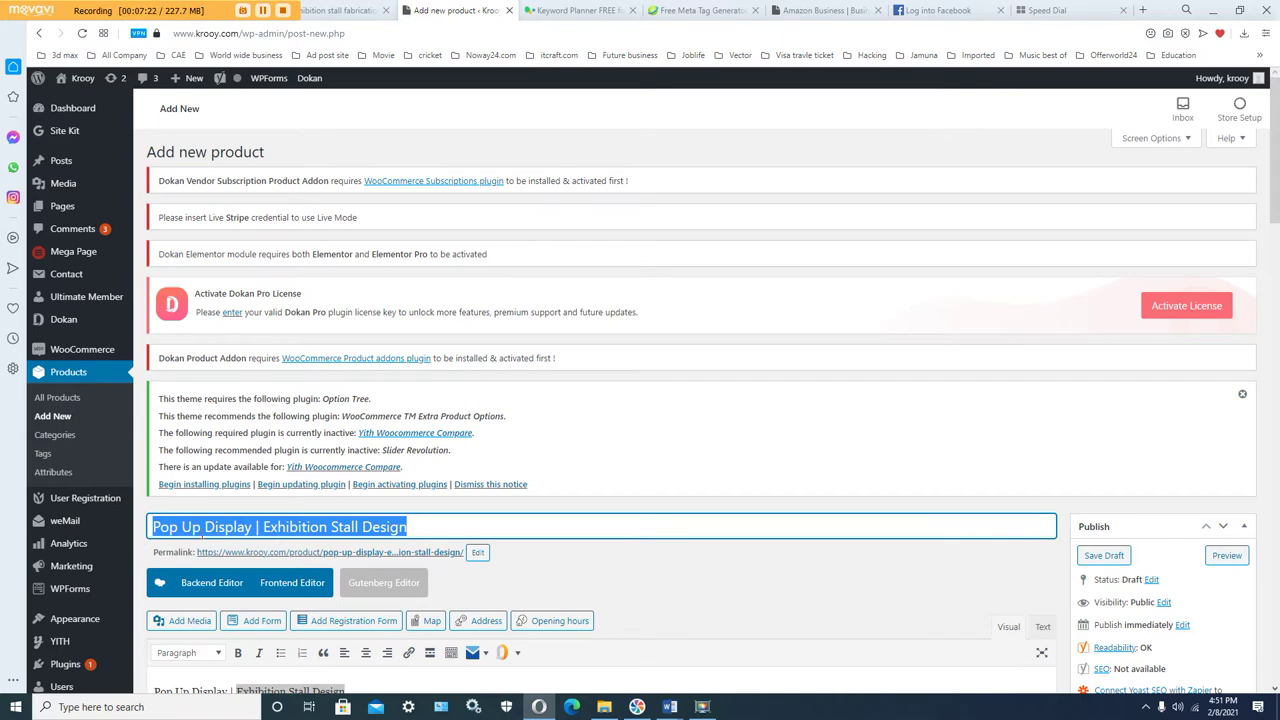
right_click(202, 533)
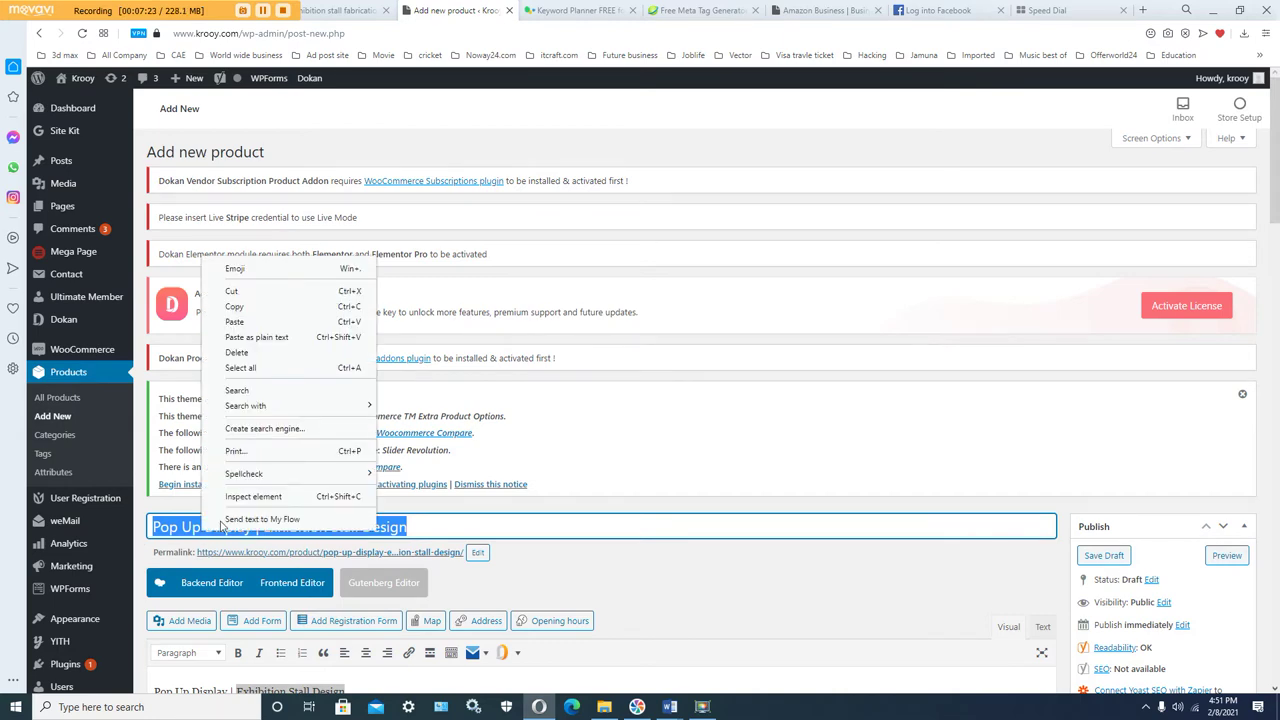
click(261, 308)
scroll(631, 448, down, 12)
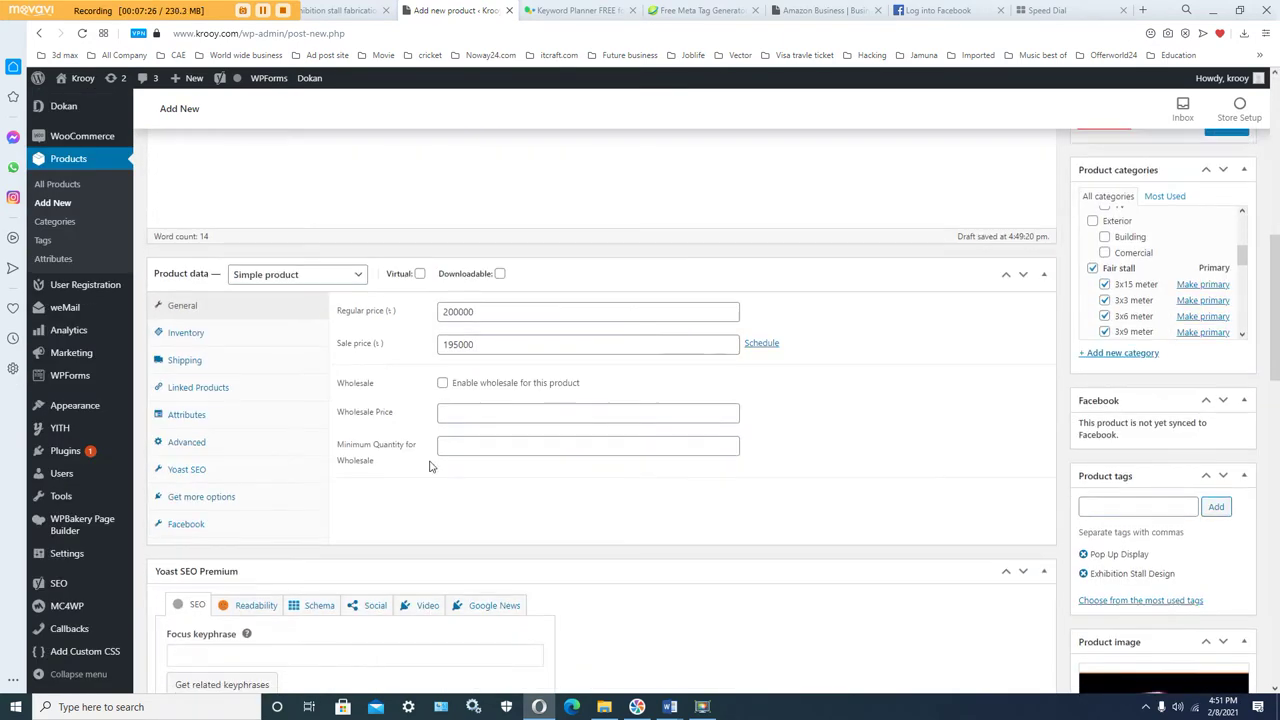
Step: Paste 'Pop Up Display | Exhibition Stall Design' into the Yoast focus keyphrase box
click(211, 331)
right_click(212, 333)
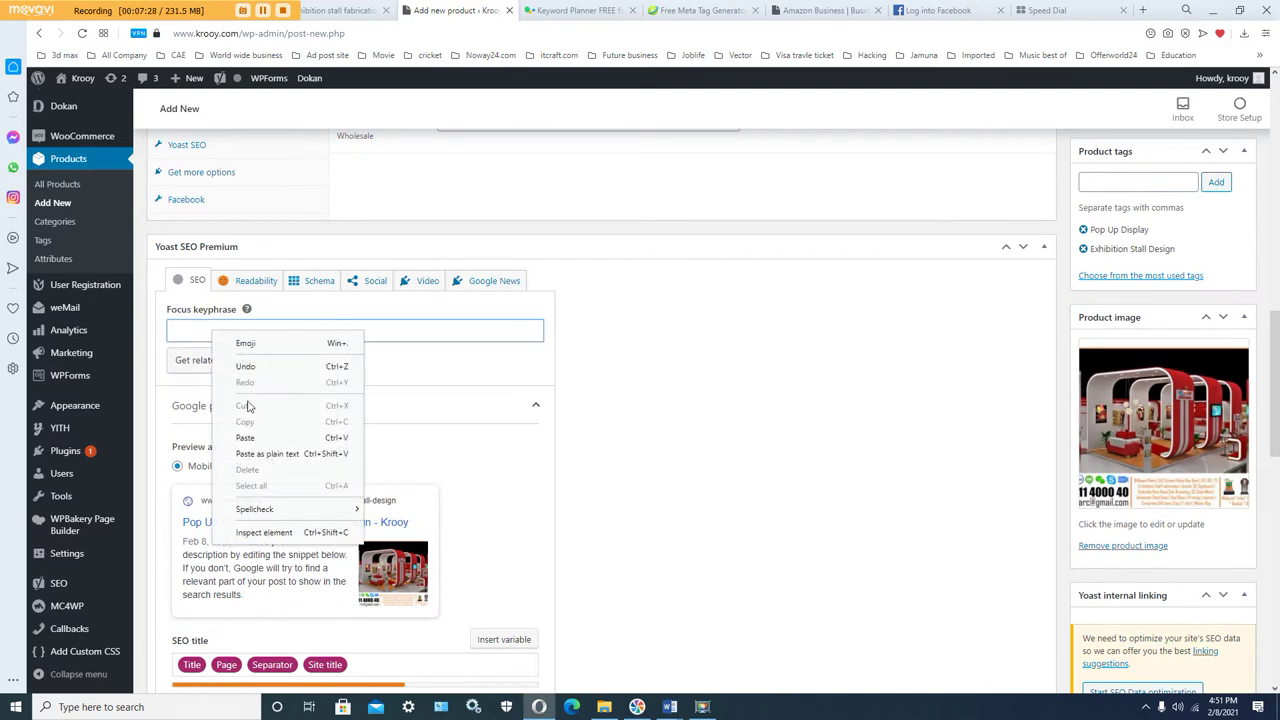
click(245, 438)
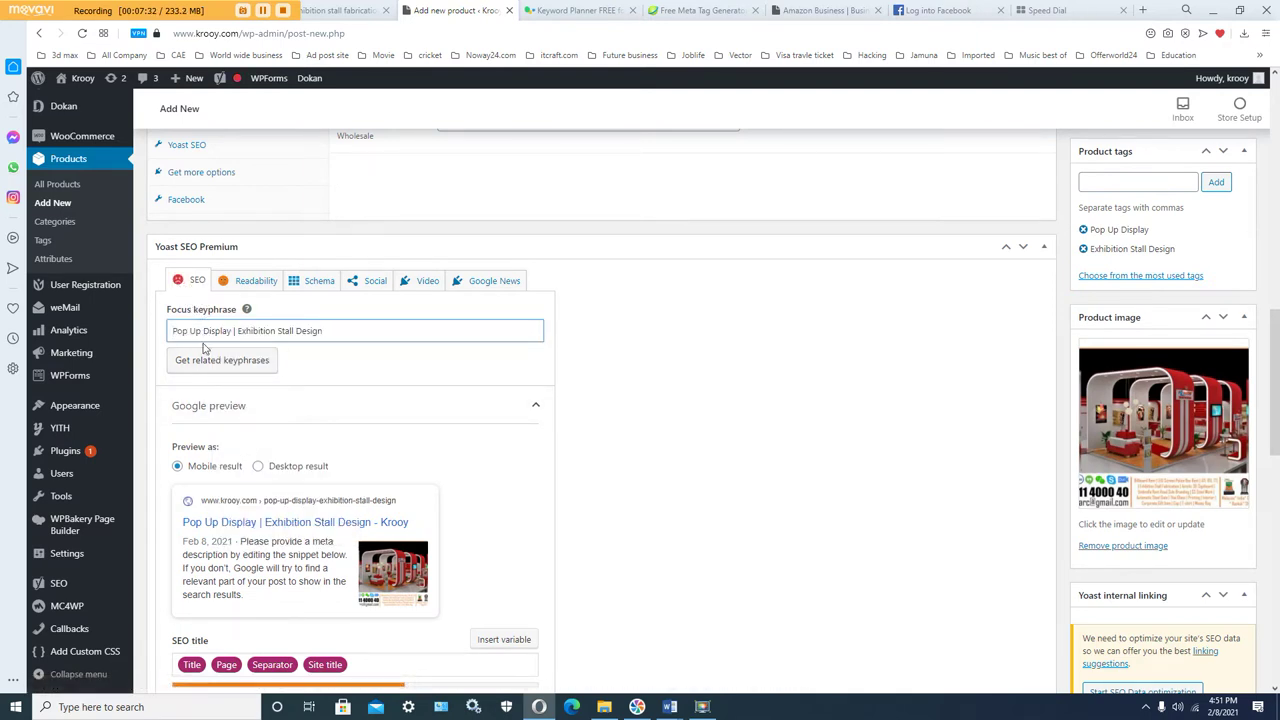
scroll(426, 394, down, 1)
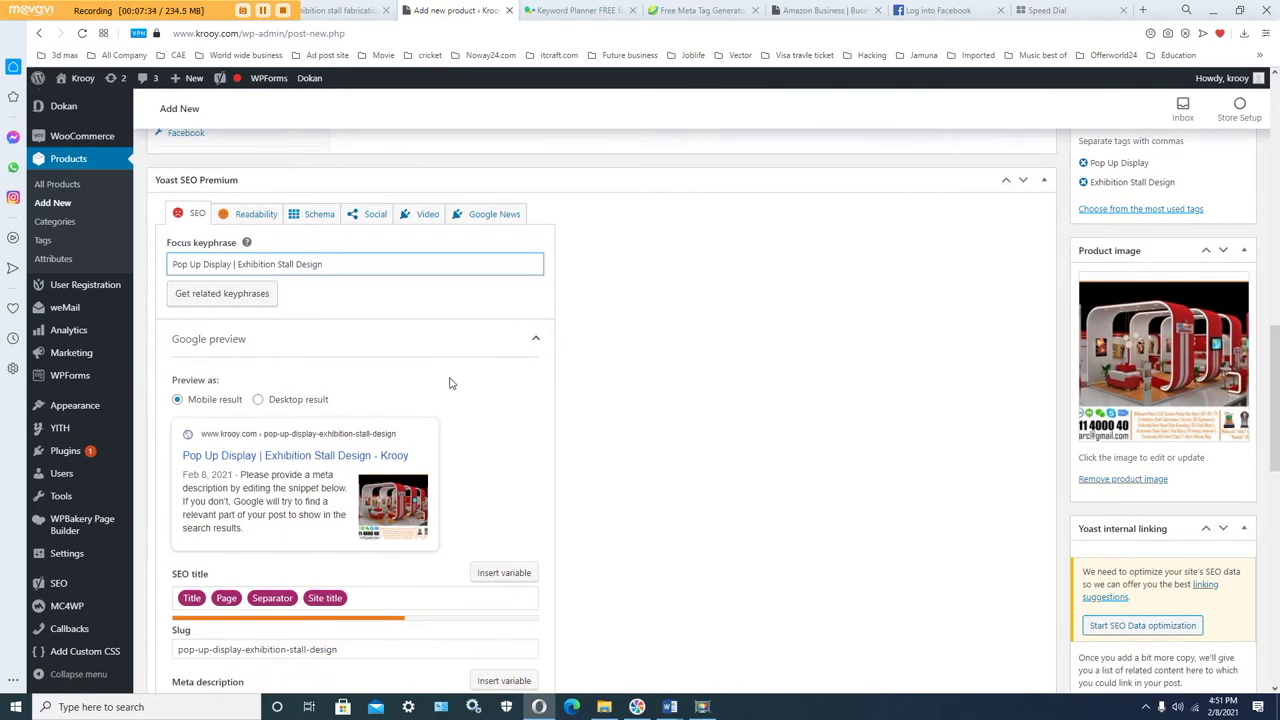
scroll(450, 384, down, 2)
click(390, 466)
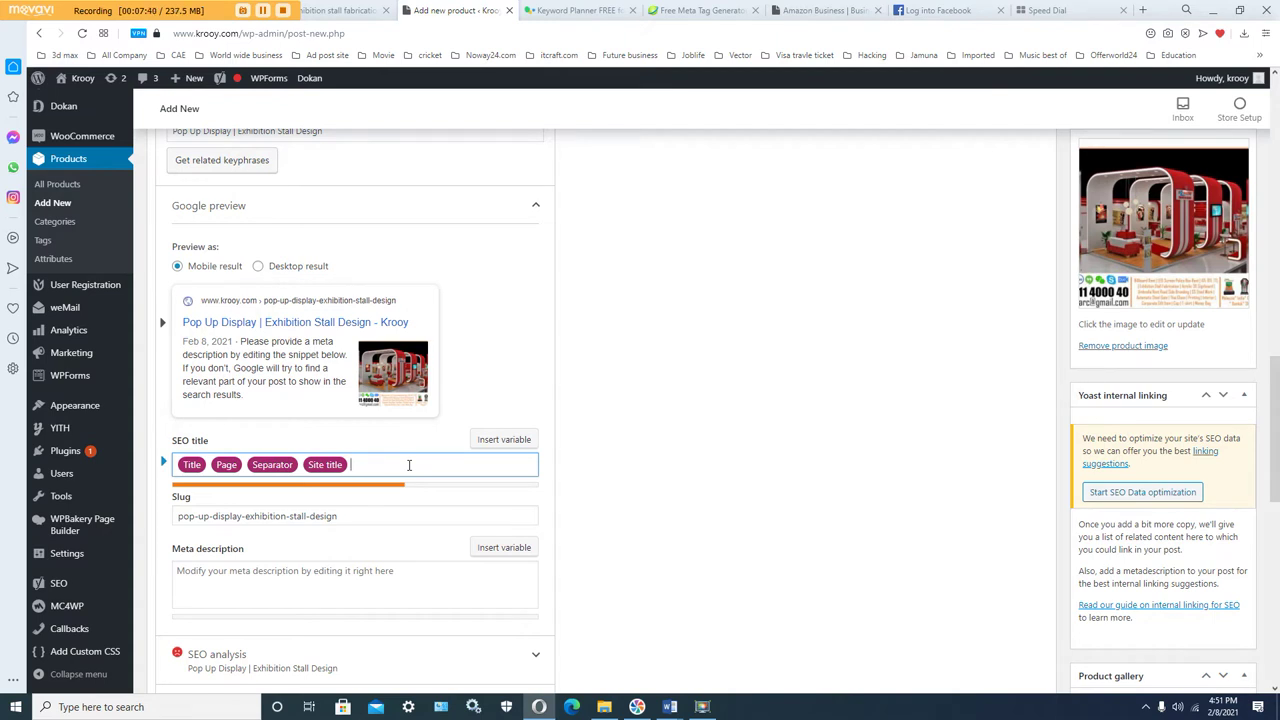
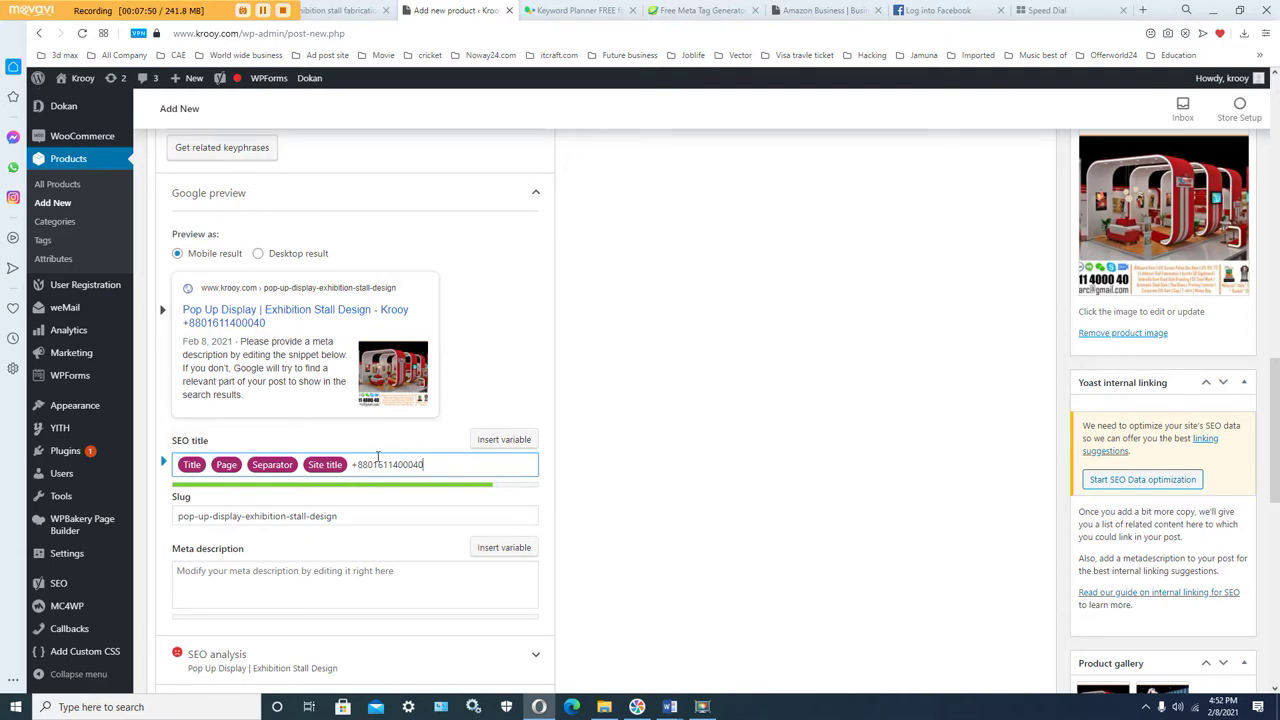
Step: Add the store's phone number after Site title in the Yoast SEO title, removing the extra 'Whats app'
click(352, 464)
text(W)
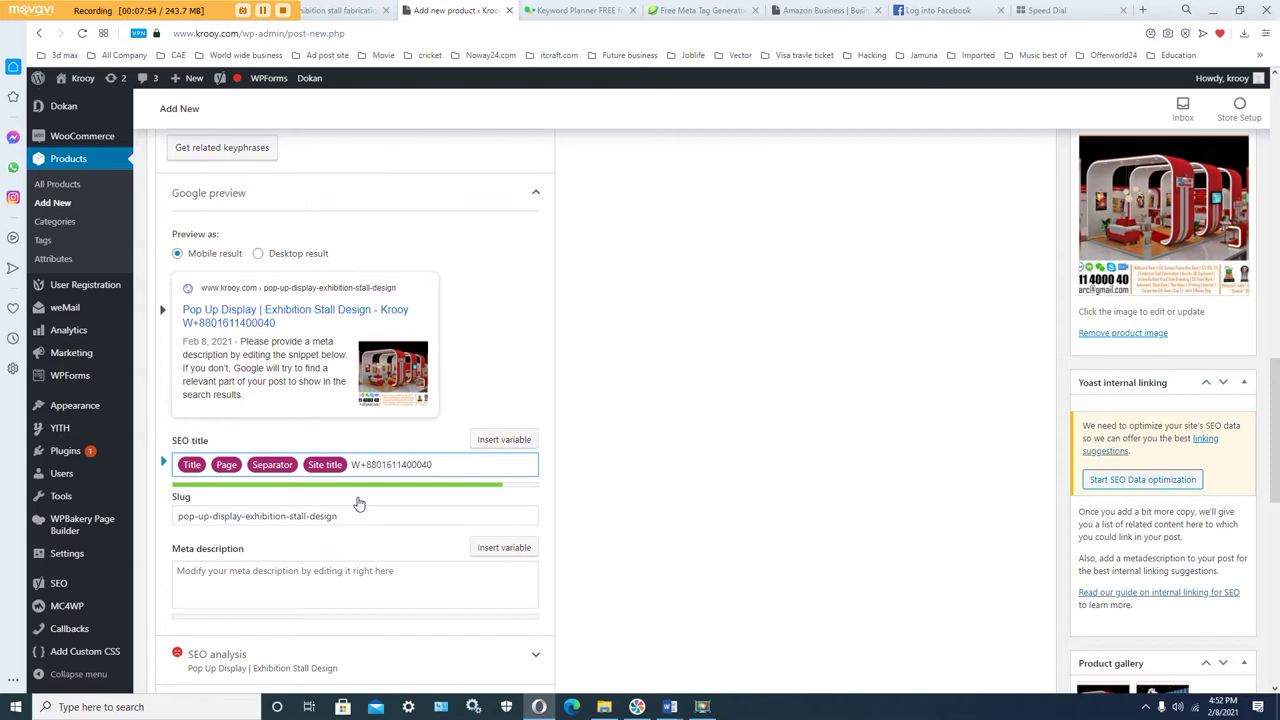
text(hats)
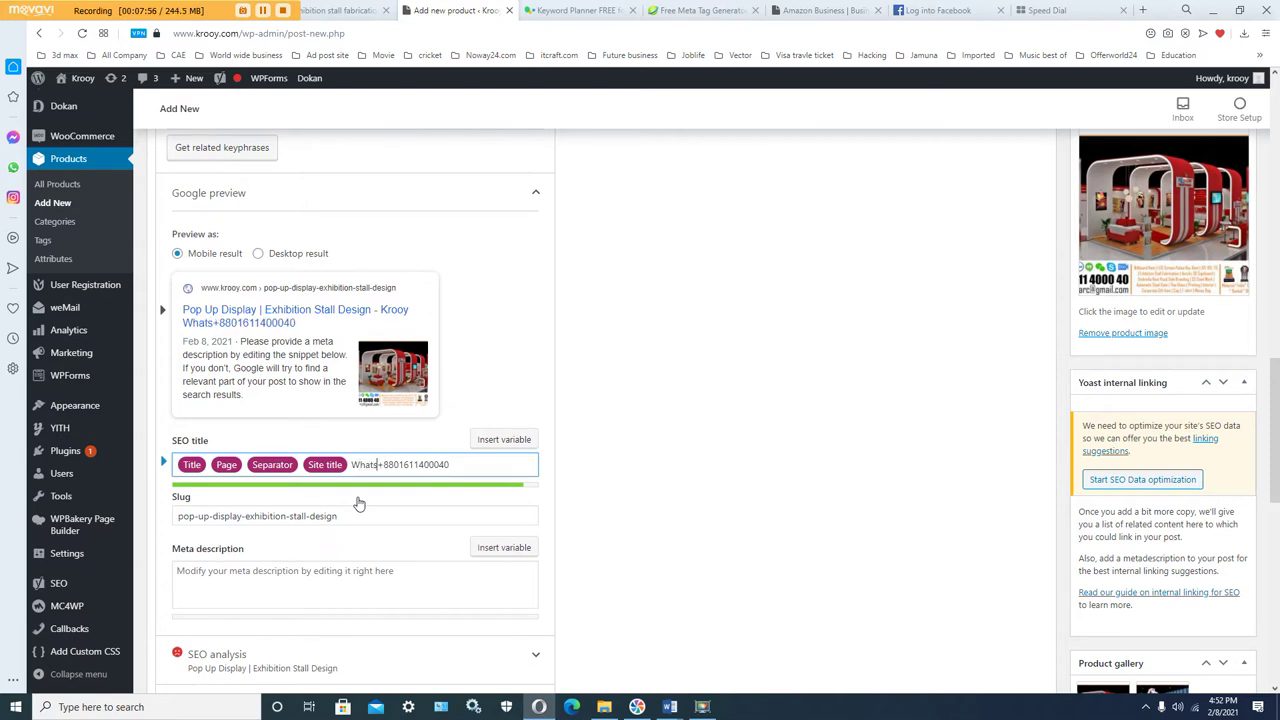
text( app)
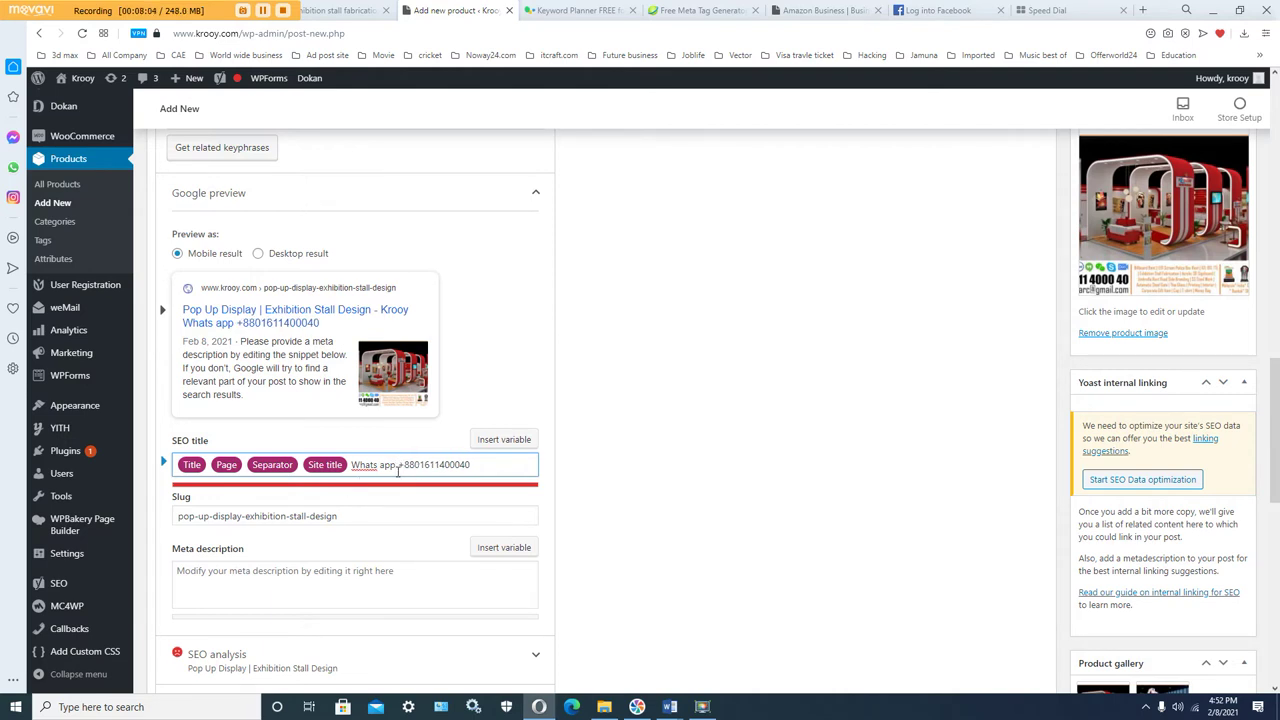
key(BackSpace)
key(BackSpace)
key(BackSpace)
key(BackSpace)
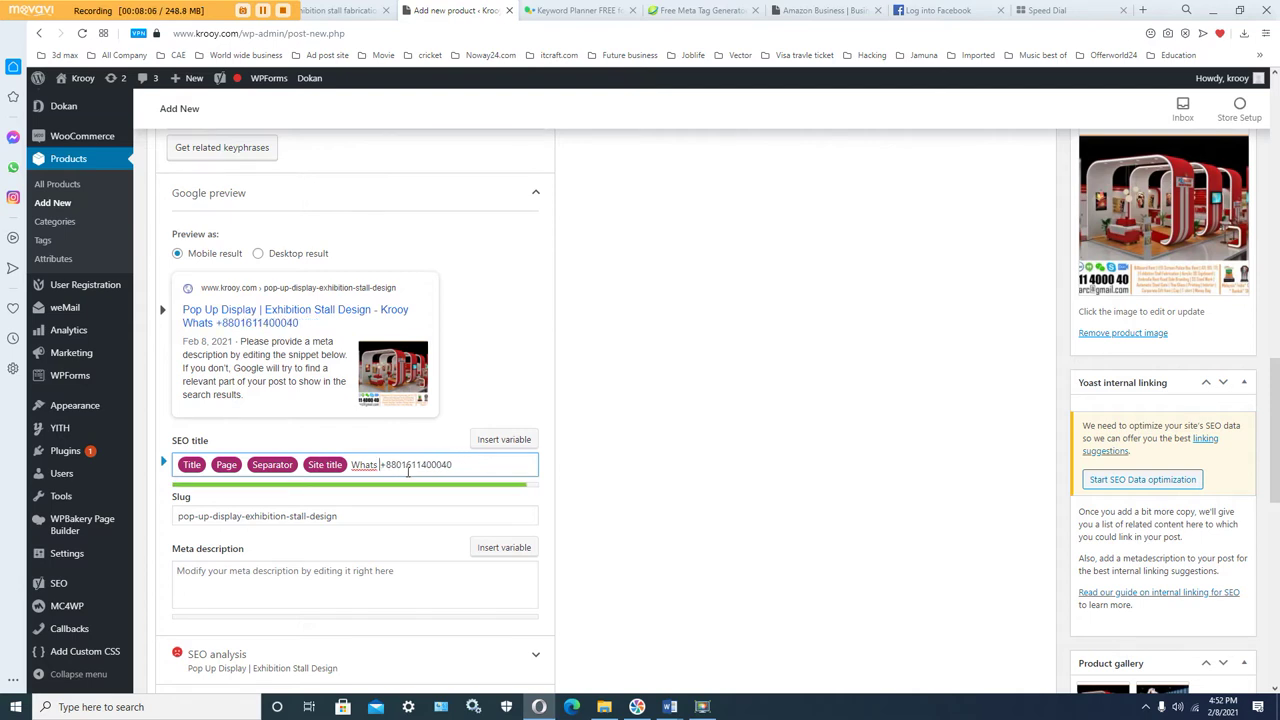
key(BackSpace)
key(BackSpace)
key(BackSpace)
key(BackSpace)
key(BackSpace)
key(BackSpace)
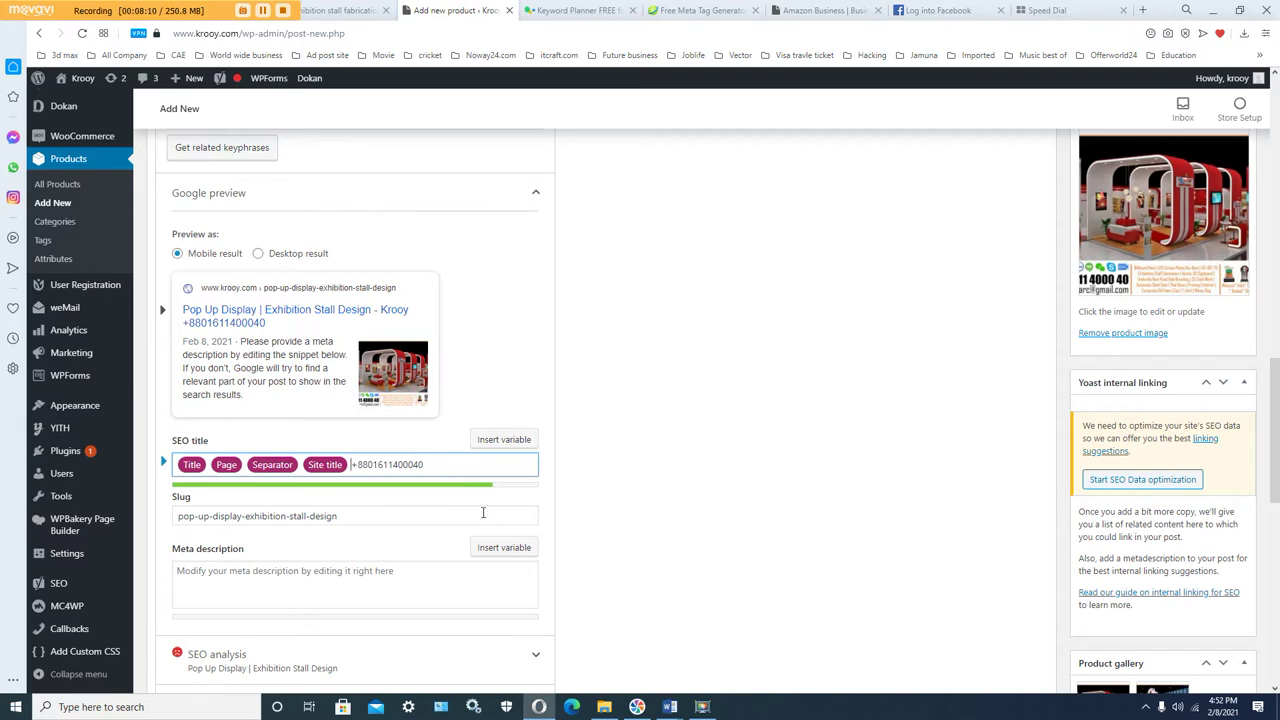
click(297, 585)
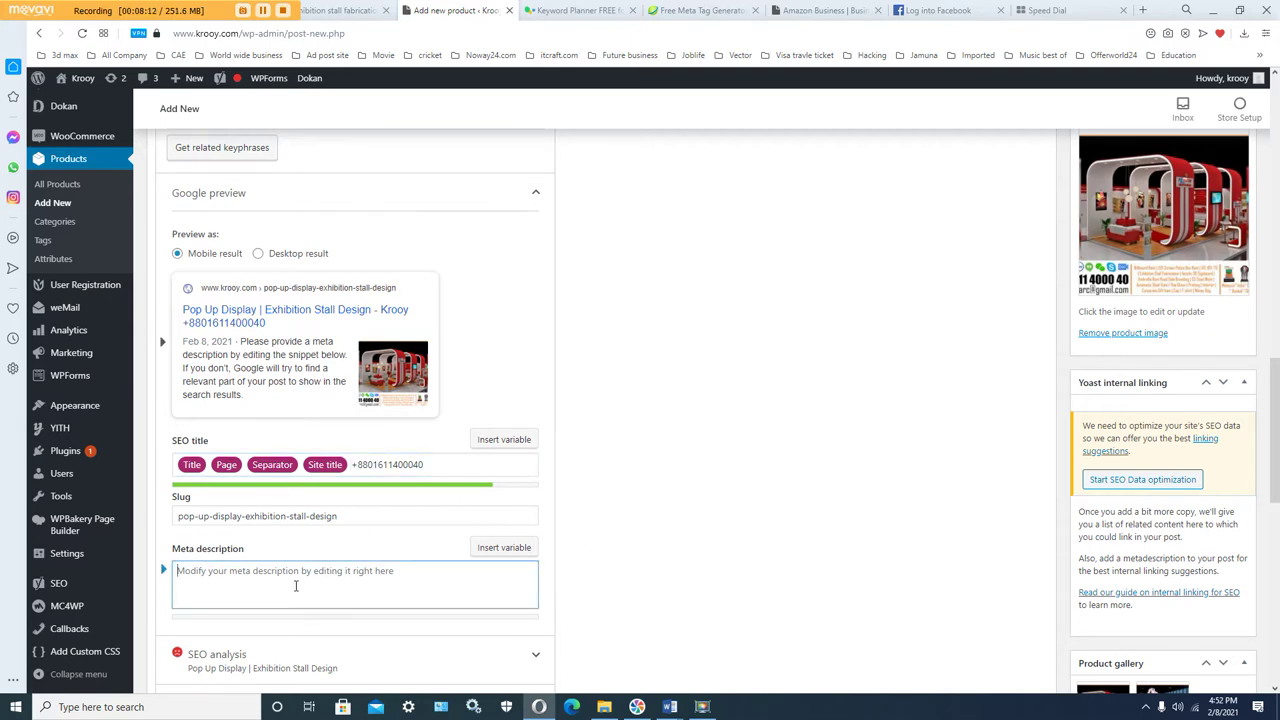
scroll(480, 545, down, 1)
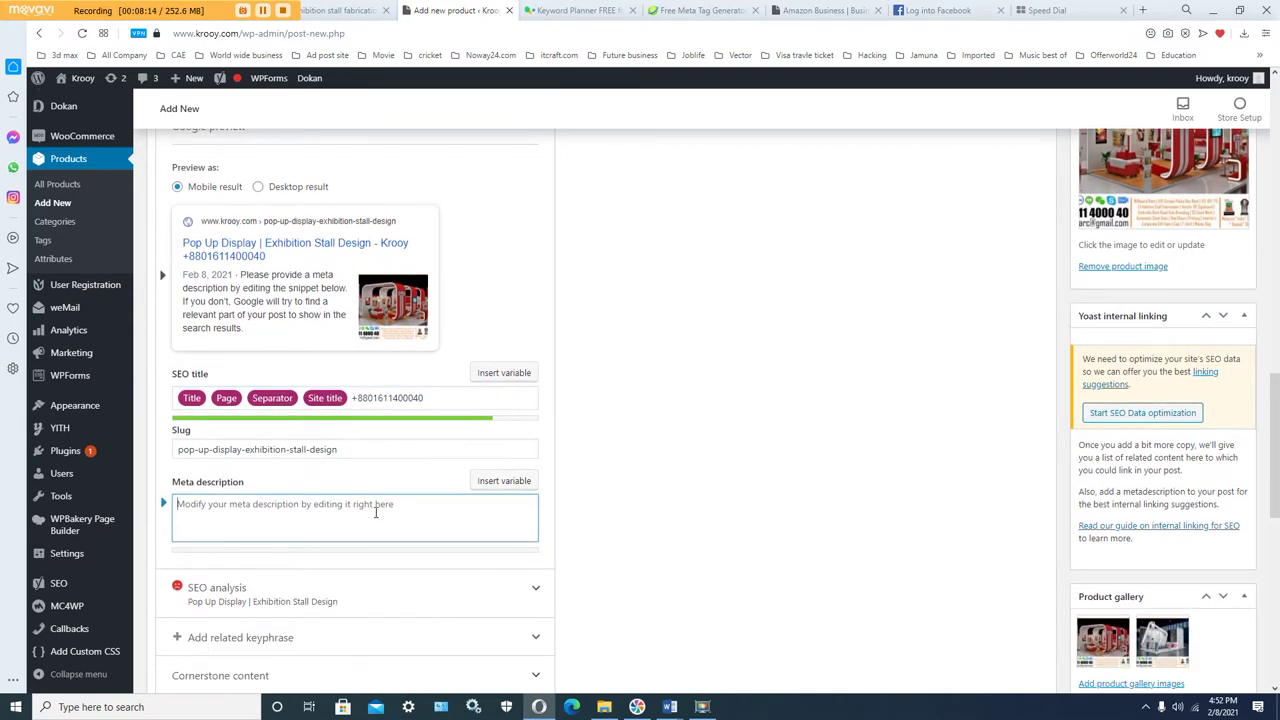
scroll(375, 515, down, 1)
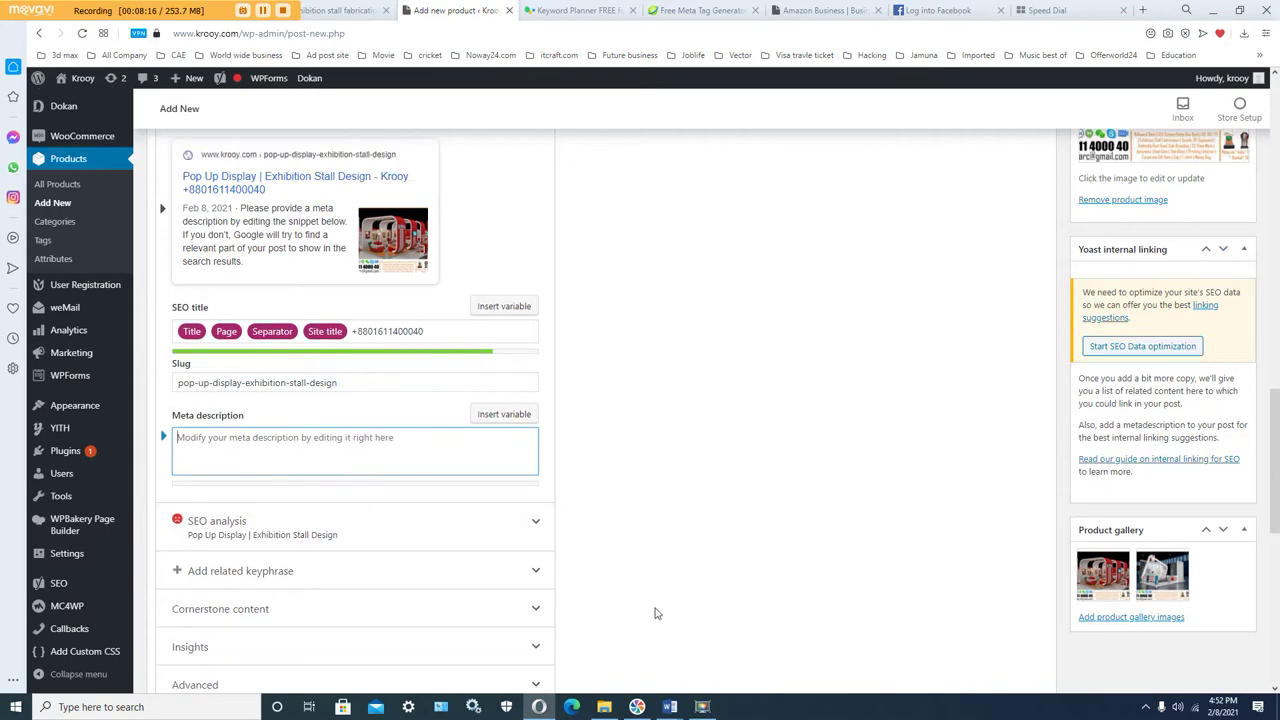
click(670, 707)
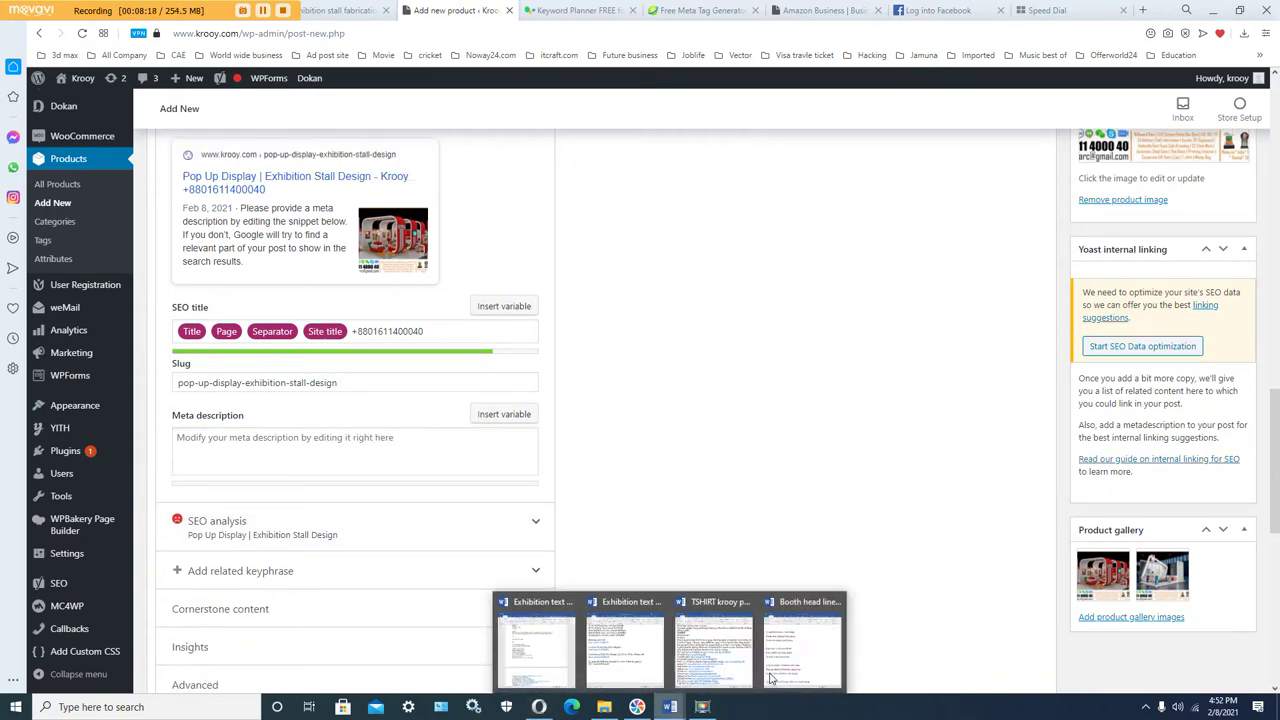
Step: Copy item 3's lines (Fair Stall | Trade Show Booth, hashtags, keywords) from Booth head line all.docx
click(783, 672)
click(676, 482)
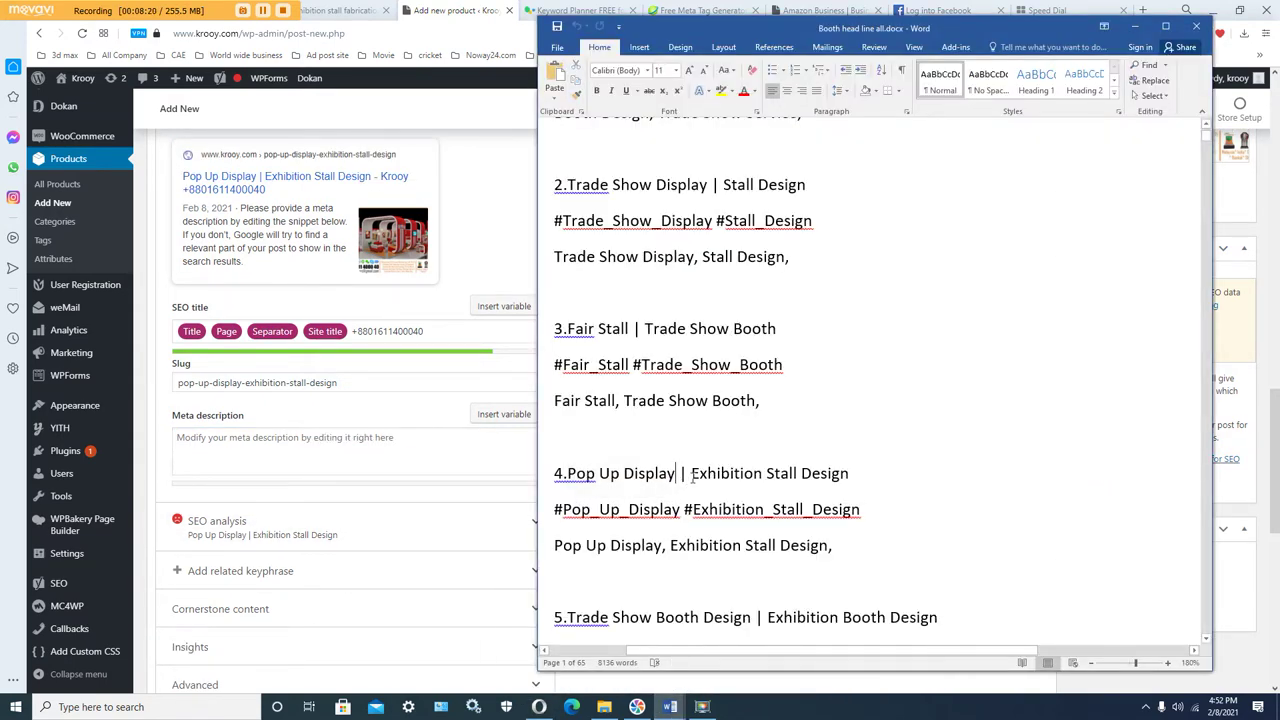
scroll(640, 450, down, 1)
drag(598, 424, 707, 432)
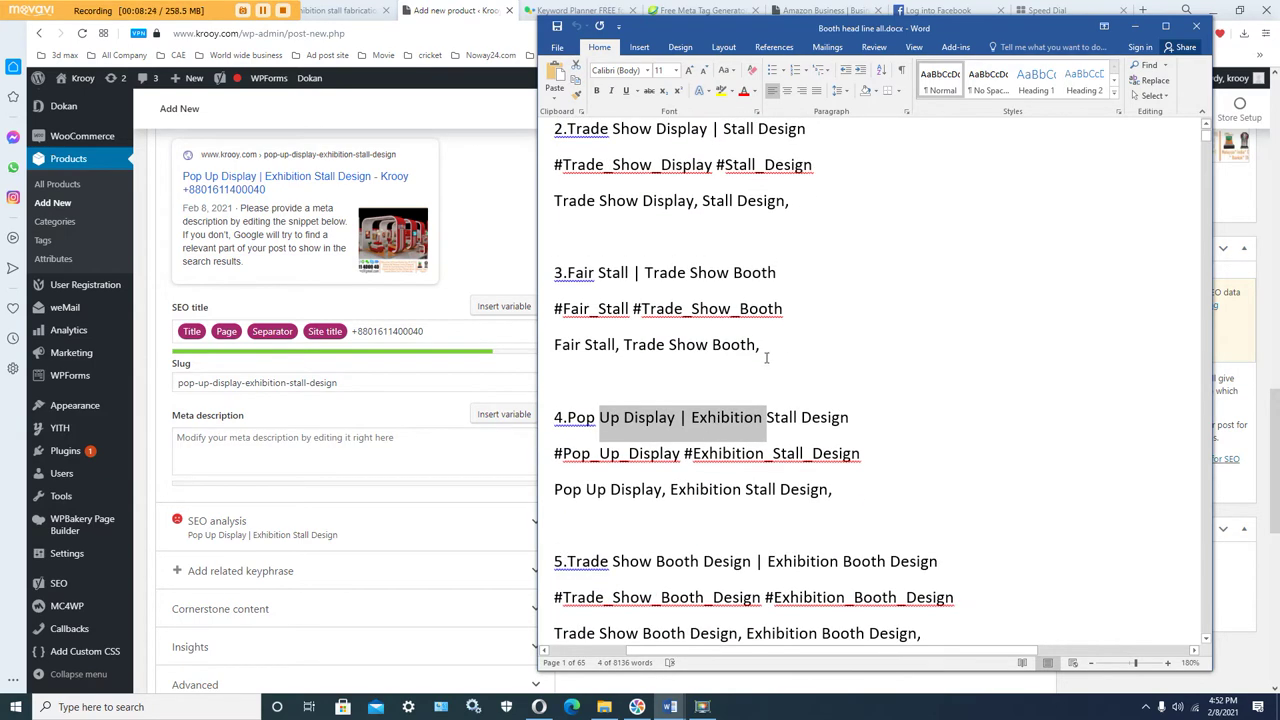
scroll(764, 348, up, 1)
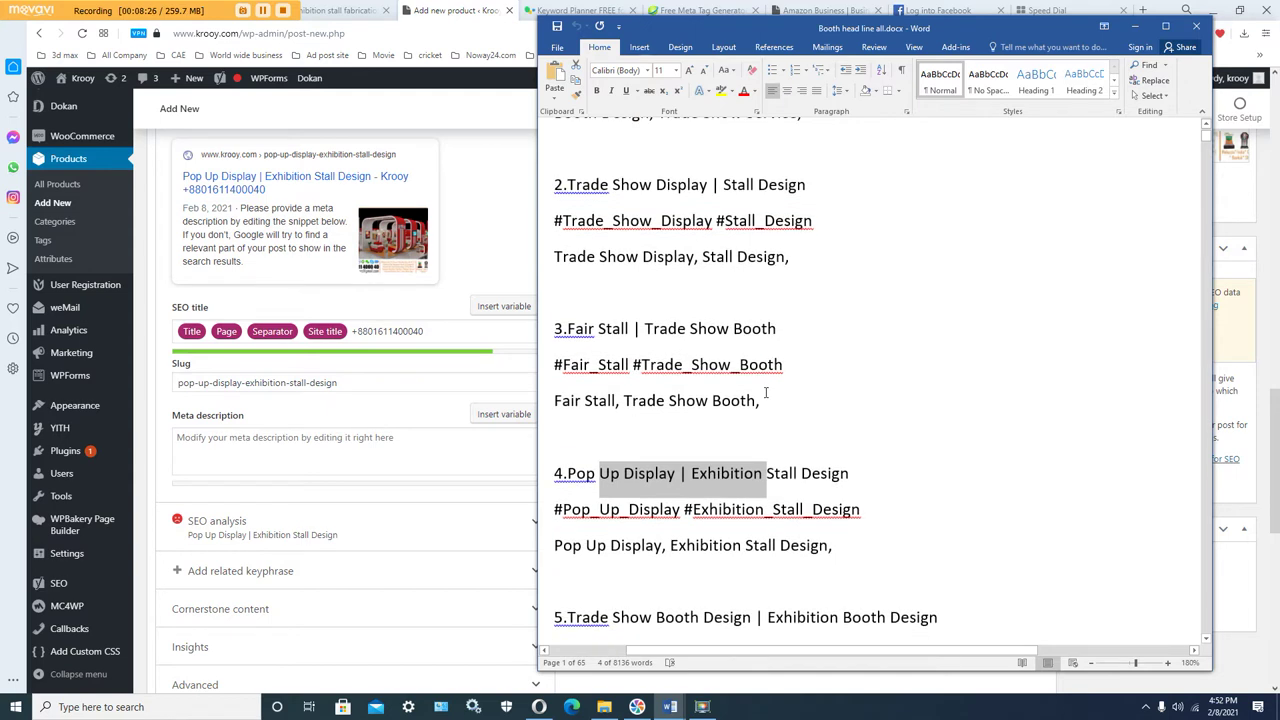
click(764, 400)
drag(762, 402, 567, 330)
right_click(578, 336)
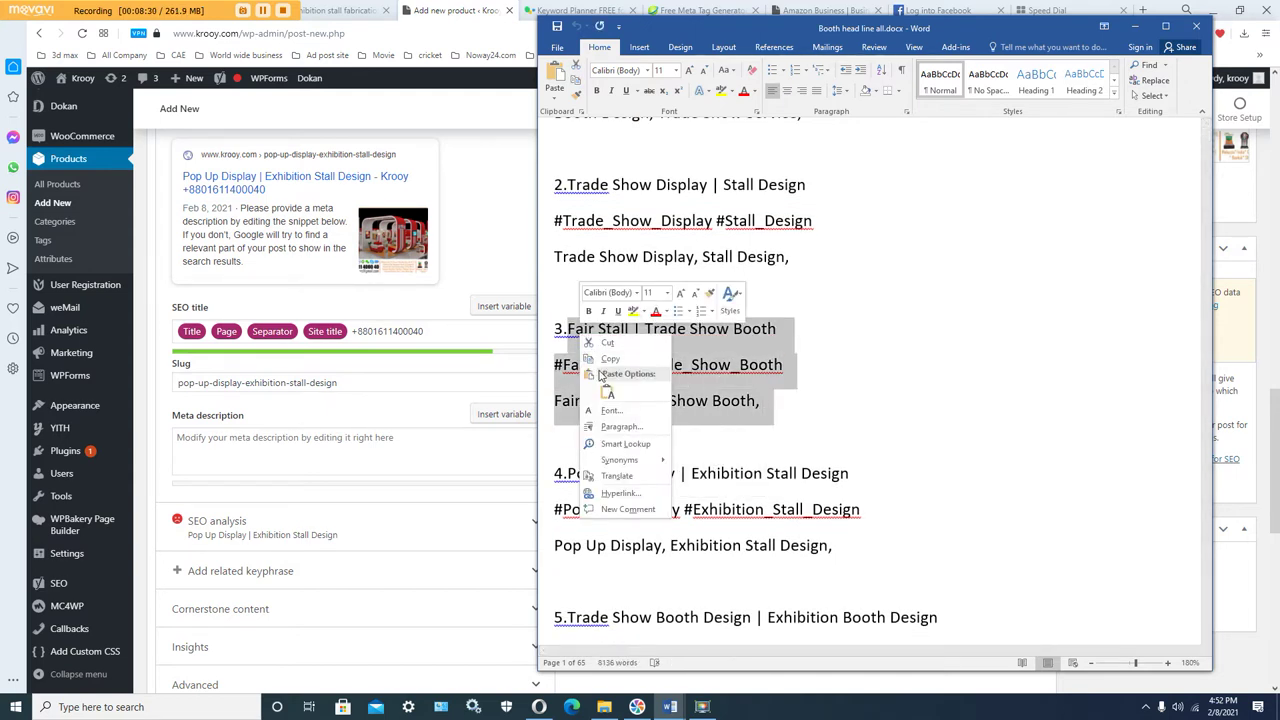
click(610, 359)
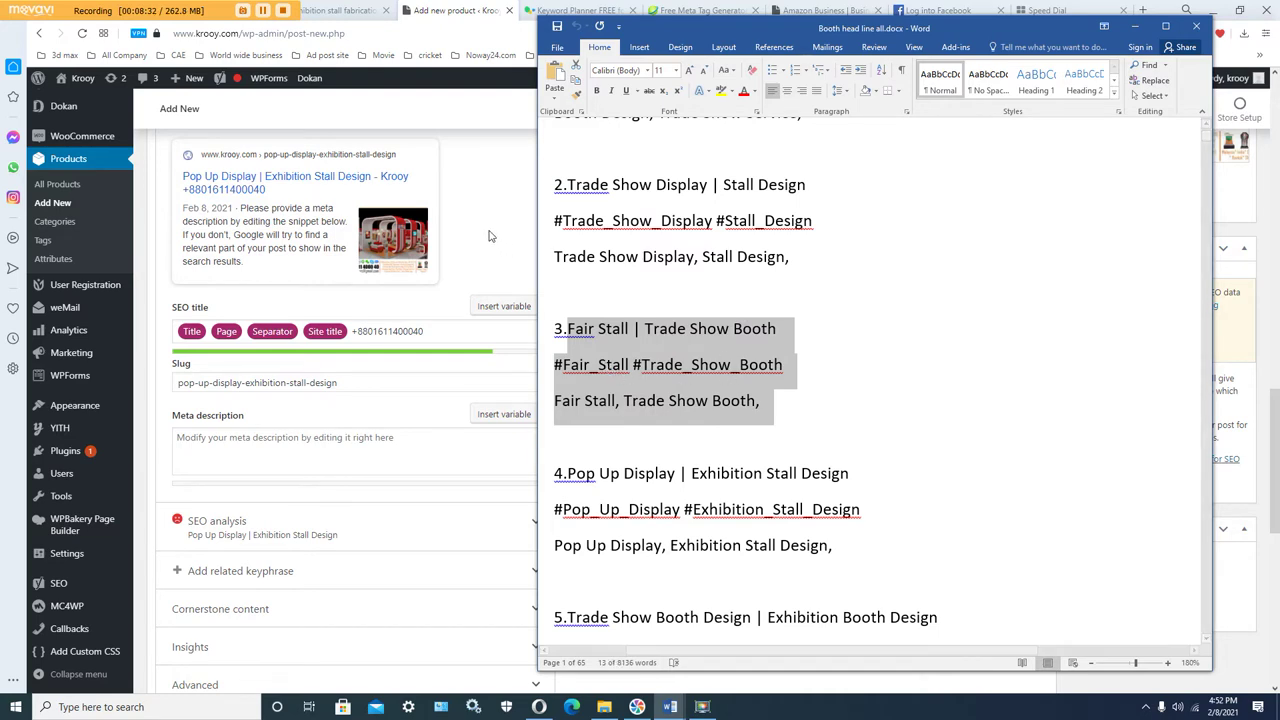
click(487, 232)
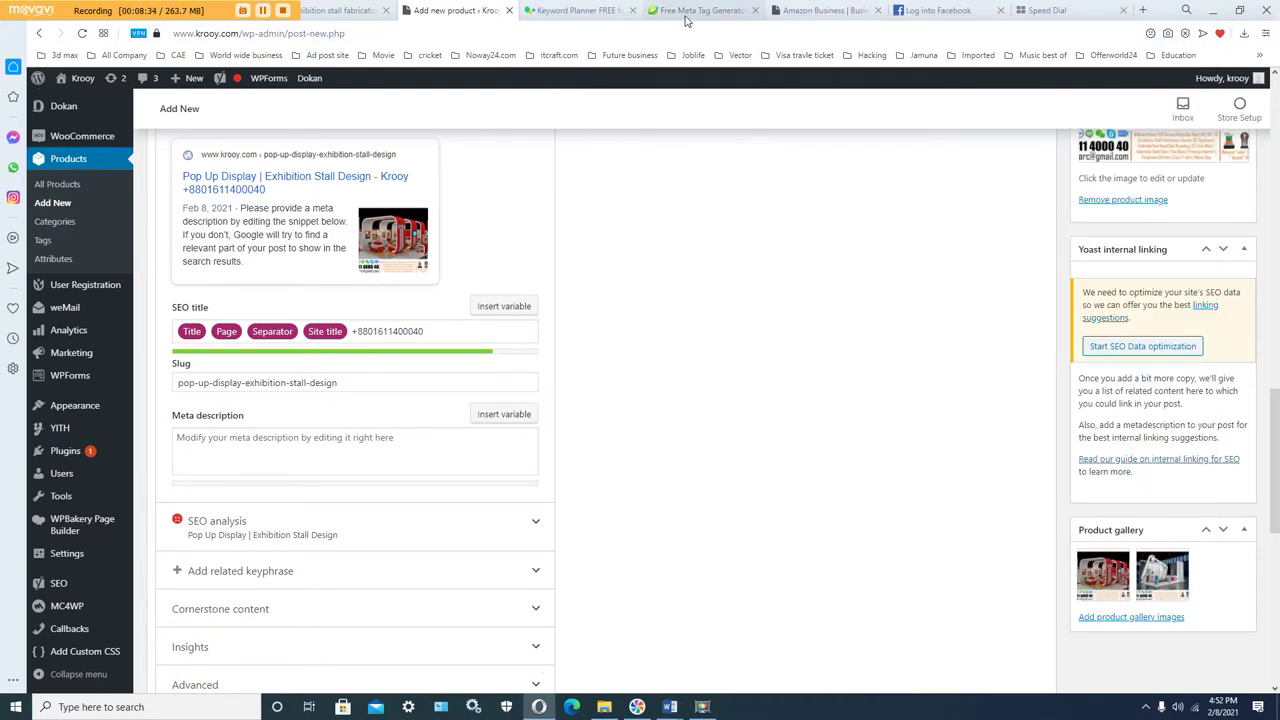
Step: Reload the SEOBook meta tag tool and paste the three Fair Stall lines into its Description box
click(686, 20)
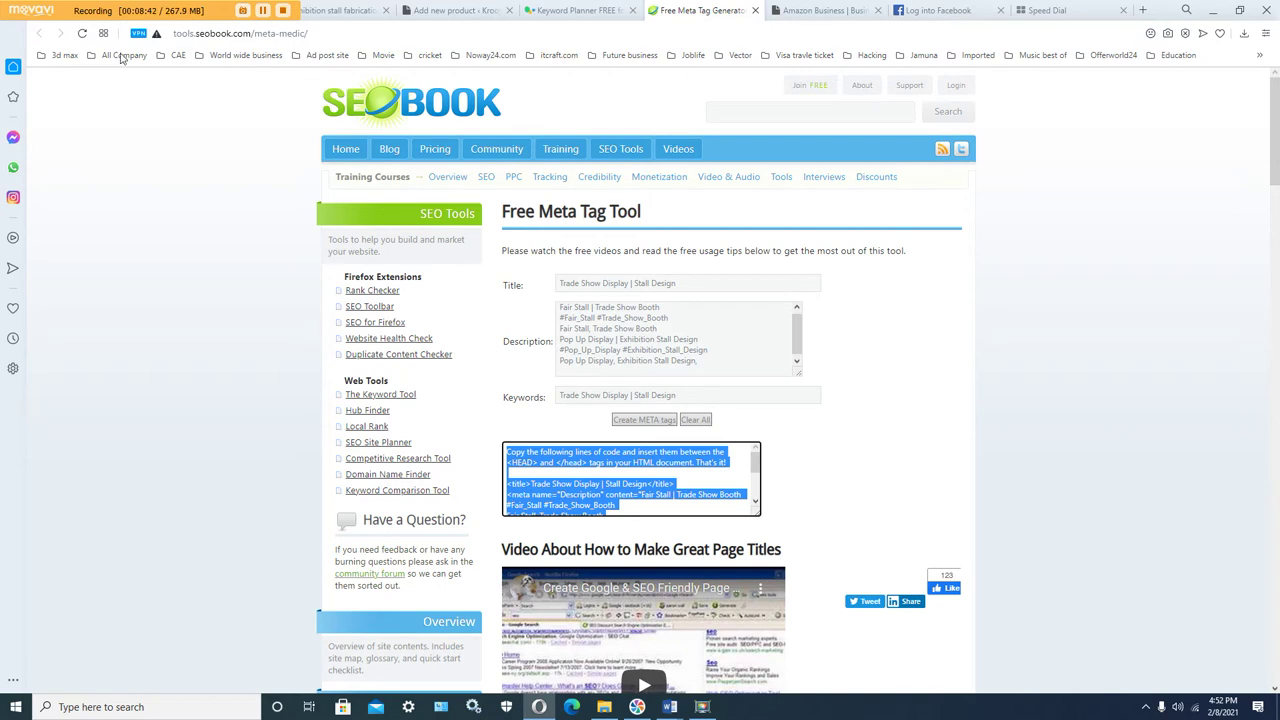
click(84, 35)
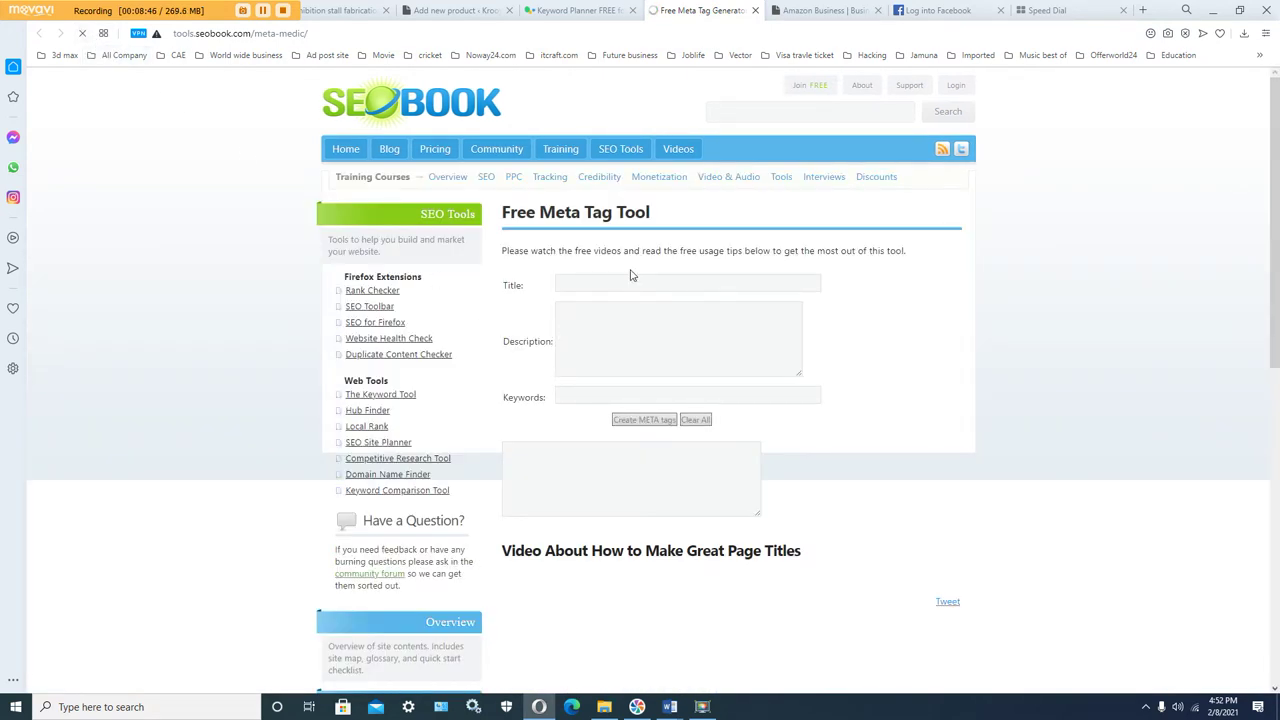
click(580, 322)
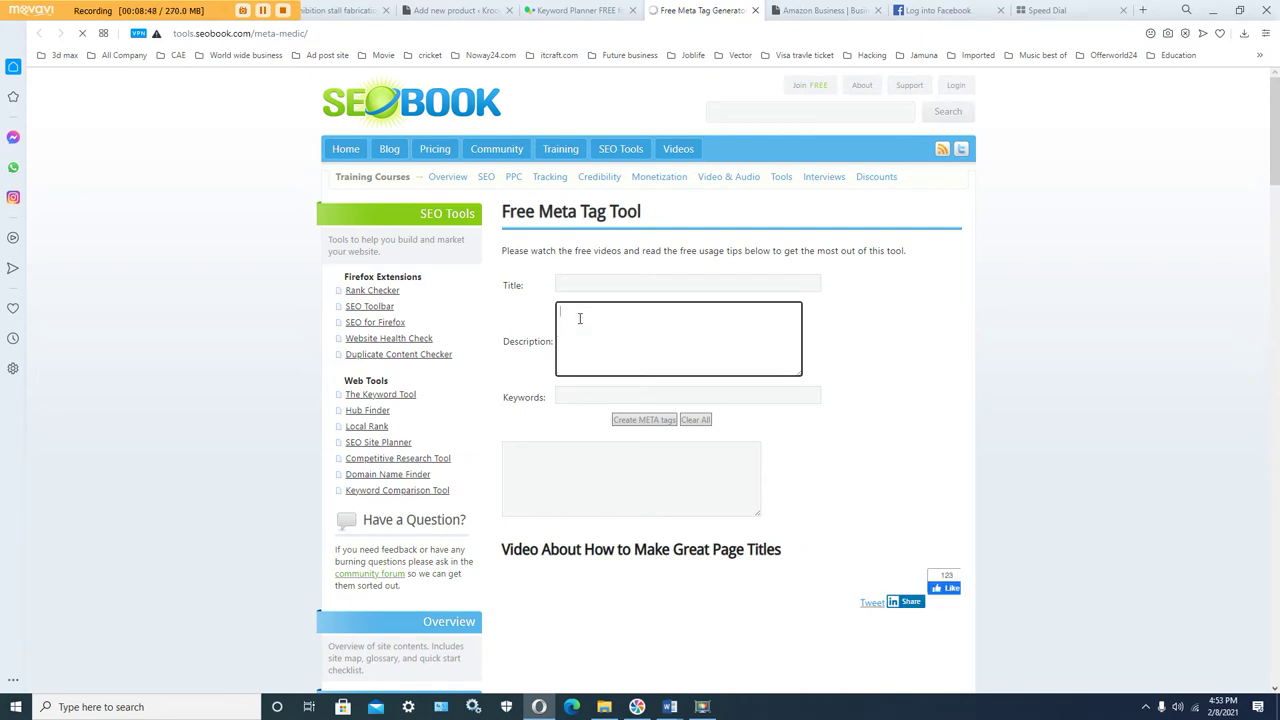
right_click(579, 324)
click(620, 427)
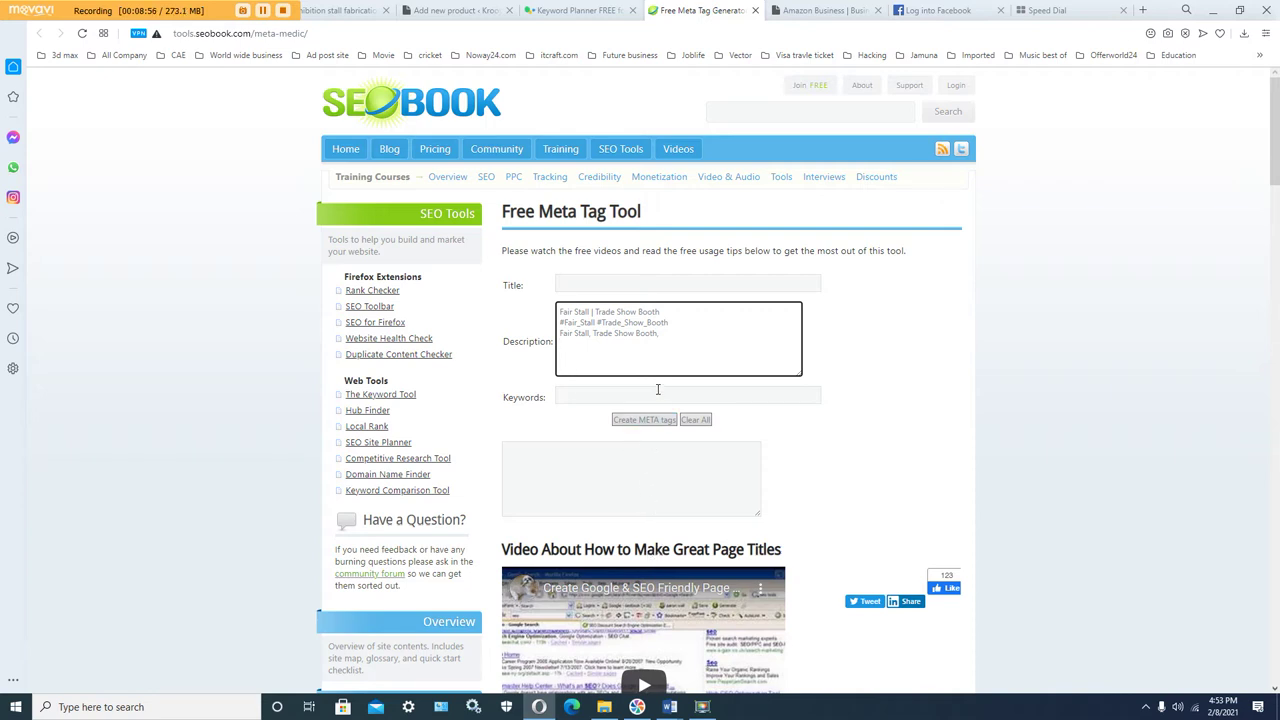
click(455, 12)
click(278, 456)
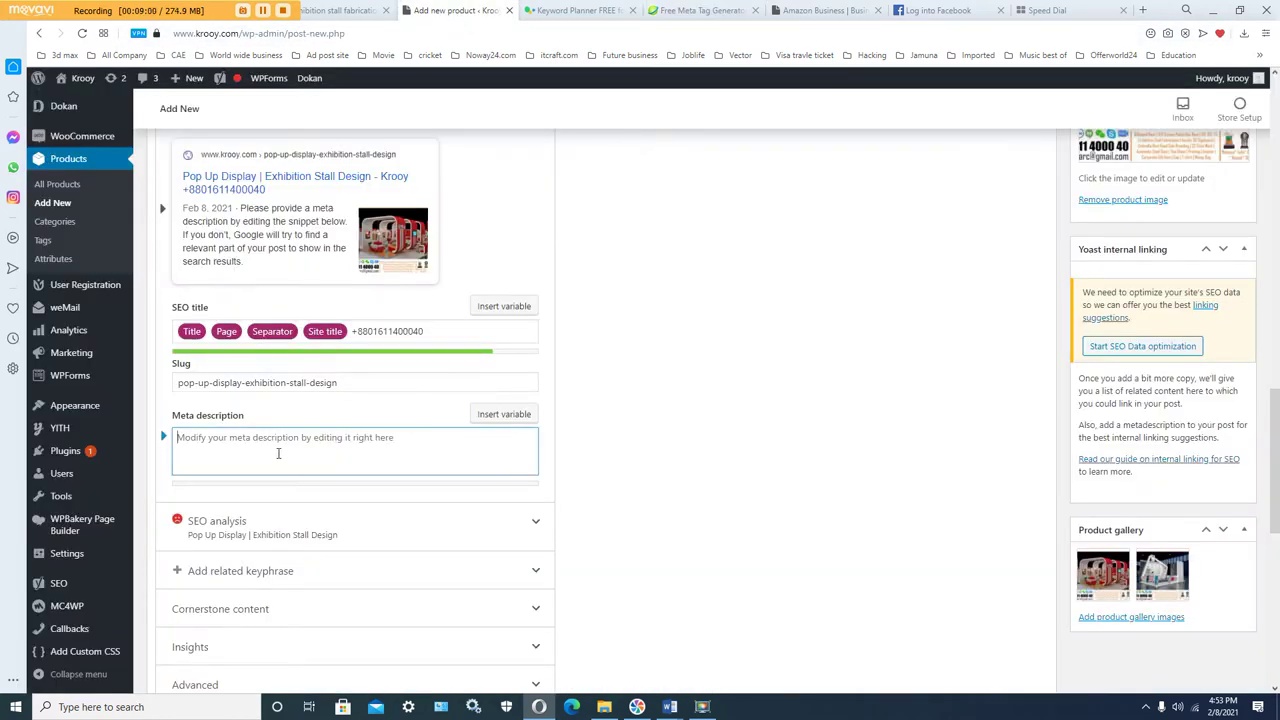
Step: Paste the Fair Stall | Trade Show Booth text with its hashtags into the Yoast meta description
right_click(277, 452)
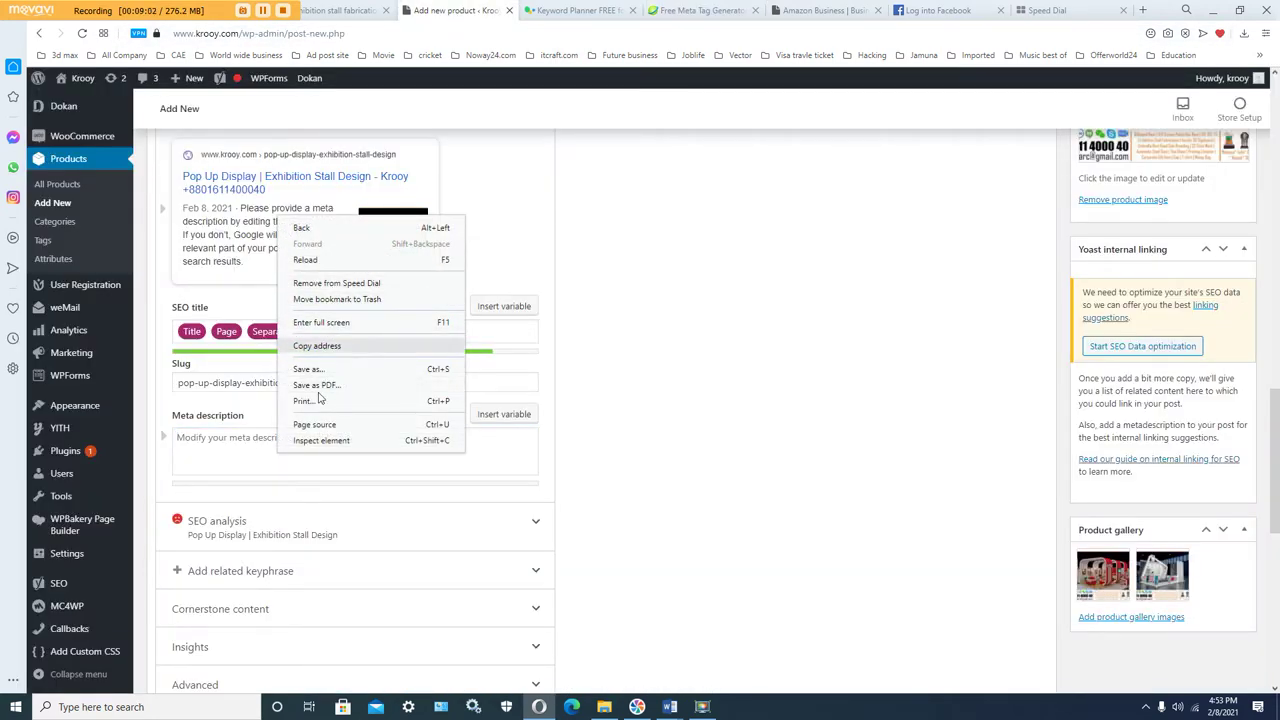
click(242, 448)
right_click(240, 448)
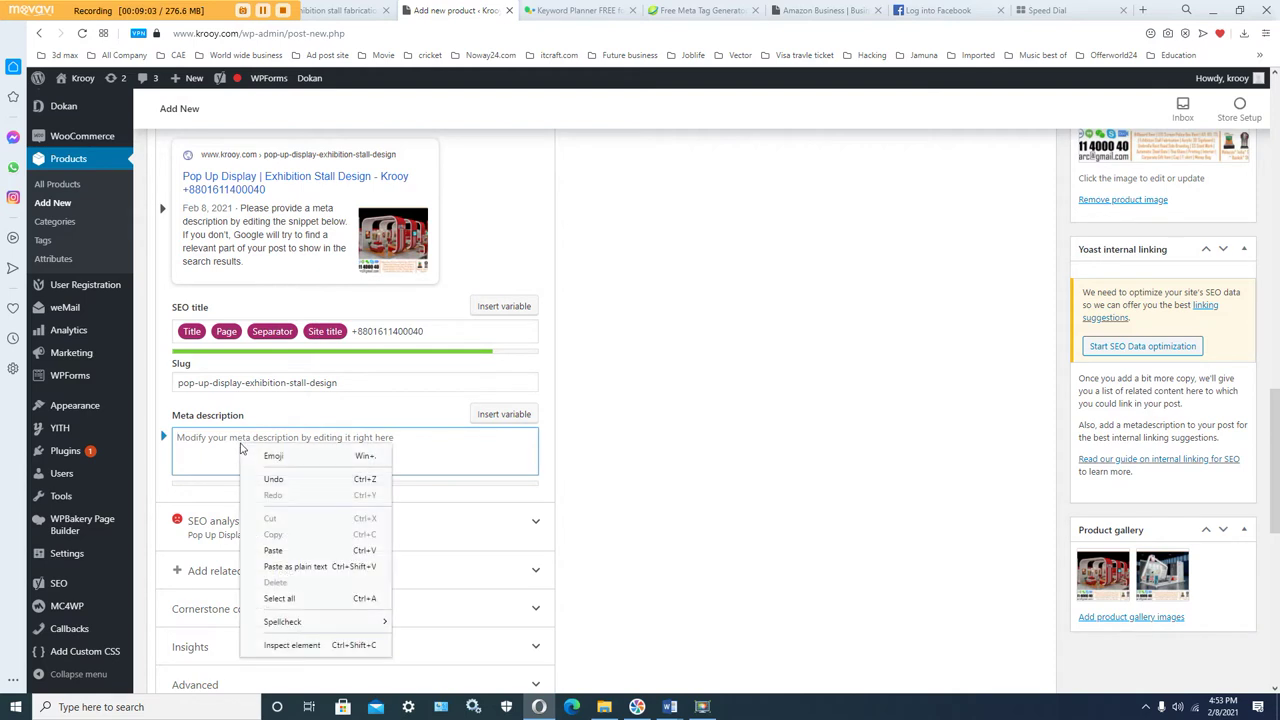
click(274, 551)
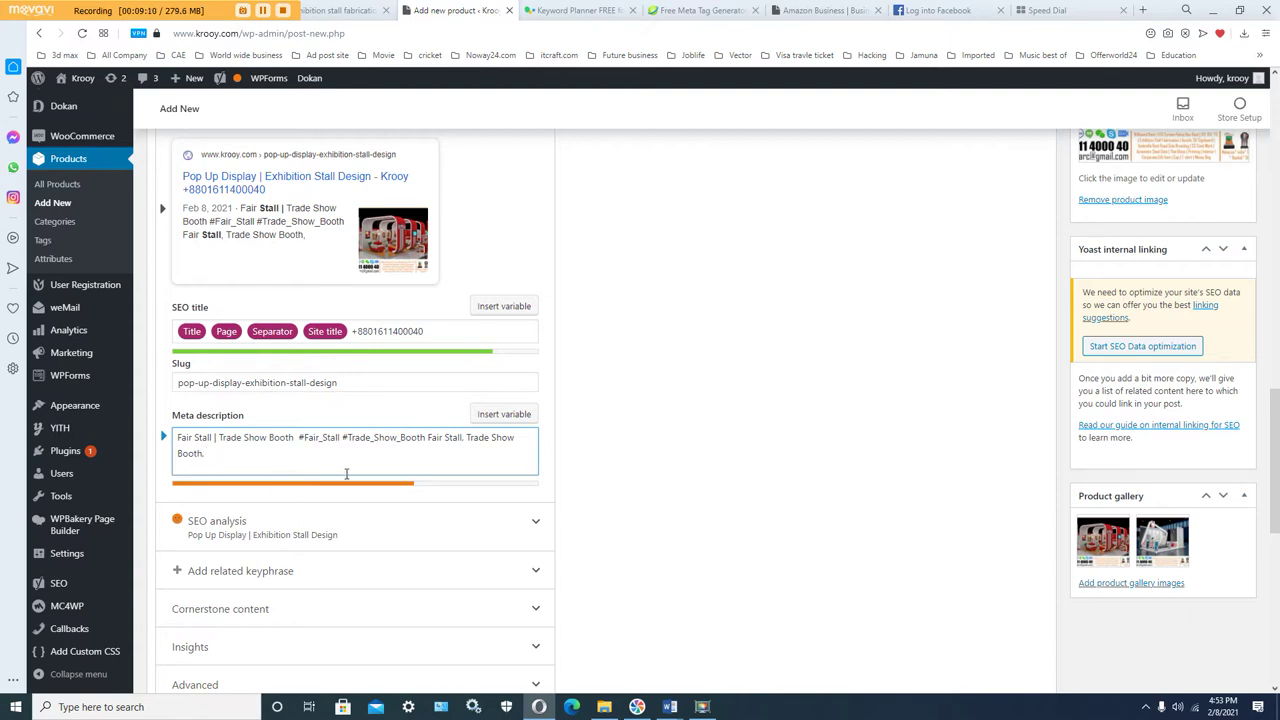
click(670, 707)
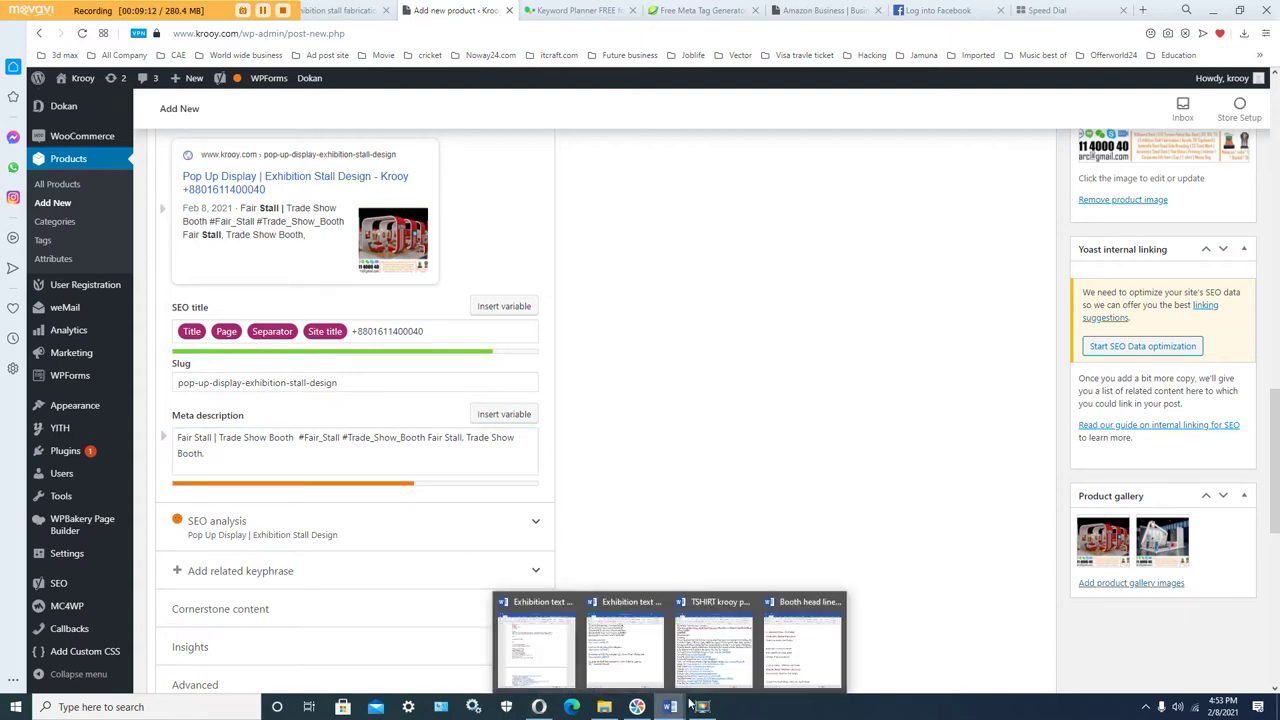
Step: Copy item 2's Trade Show Display | Stall Design lines from Booth head line all.docx
mouse_move(746, 663)
click(789, 662)
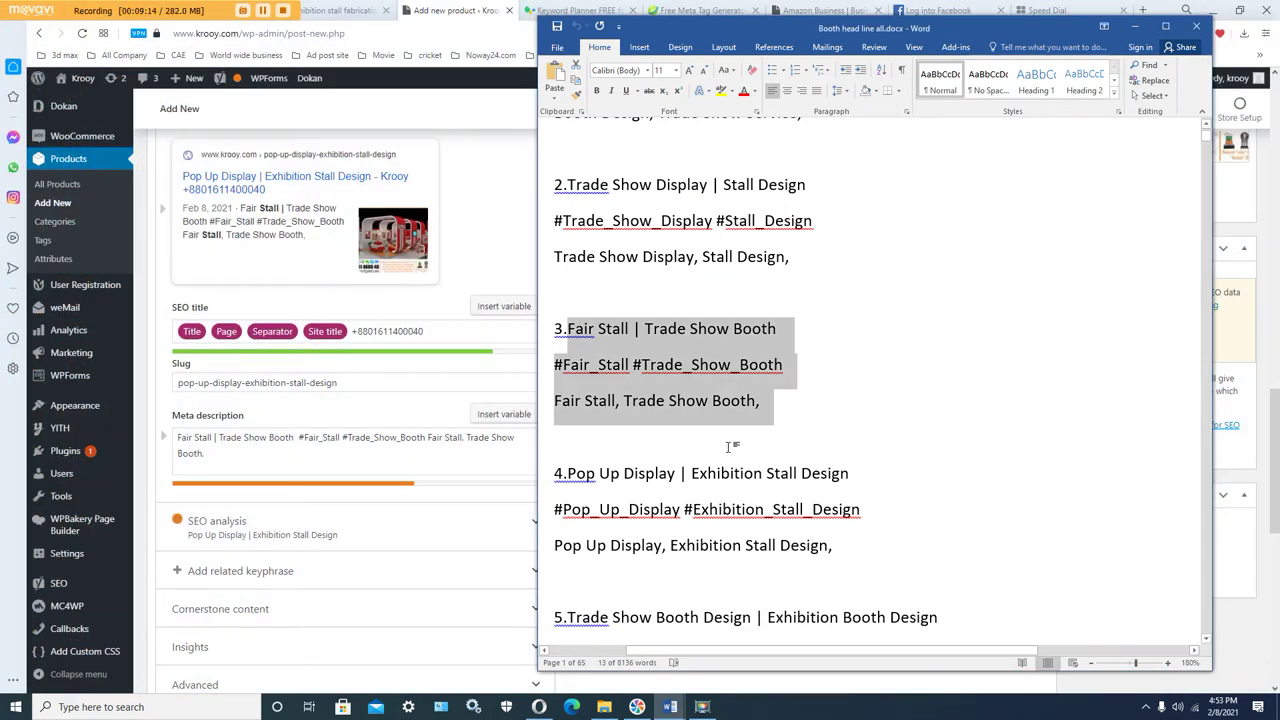
mouse_move(789, 268)
mouse_down()
mouse_move(568, 184)
mouse_move(740, 222)
mouse_move(771, 264)
mouse_up()
click(581, 190)
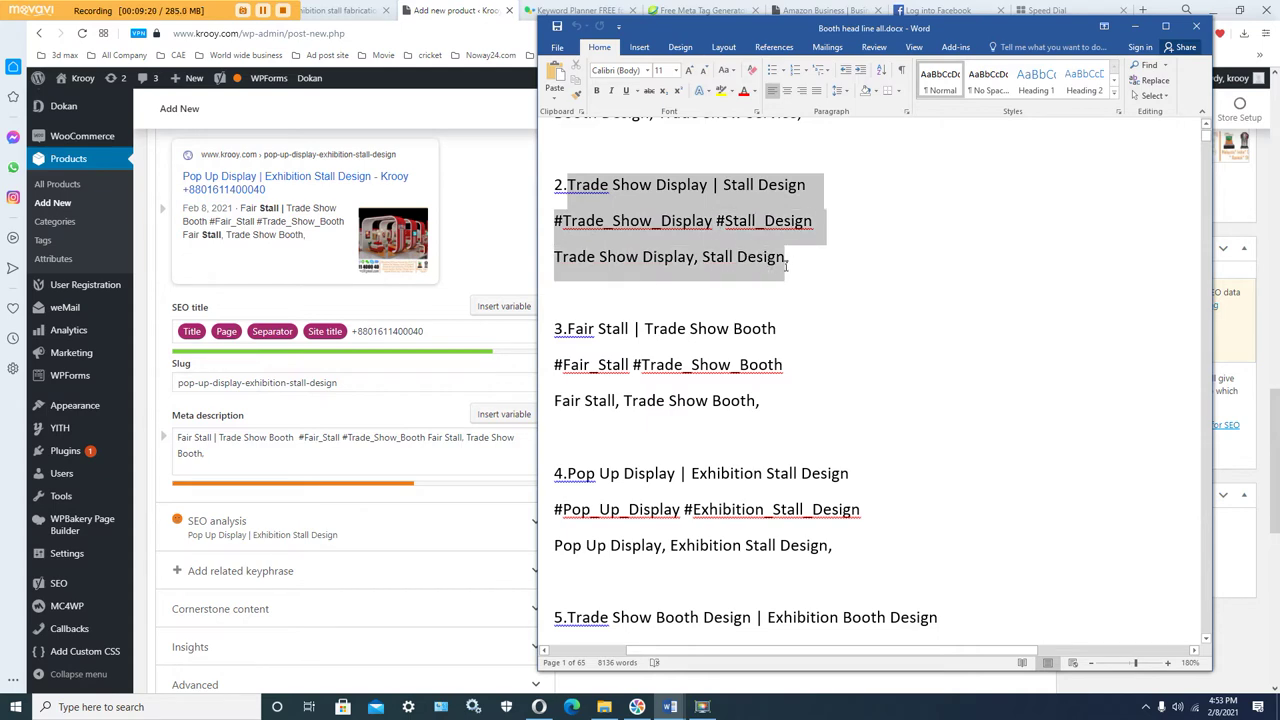
right_click(781, 262)
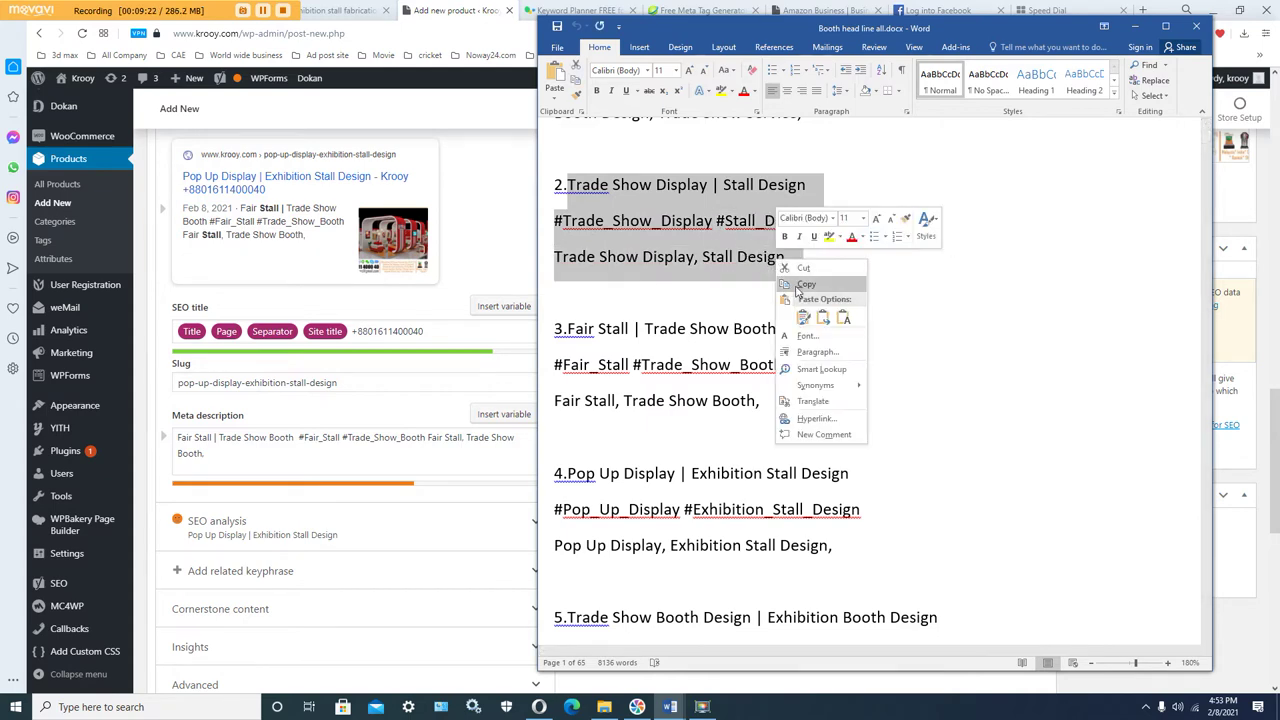
click(800, 285)
click(336, 463)
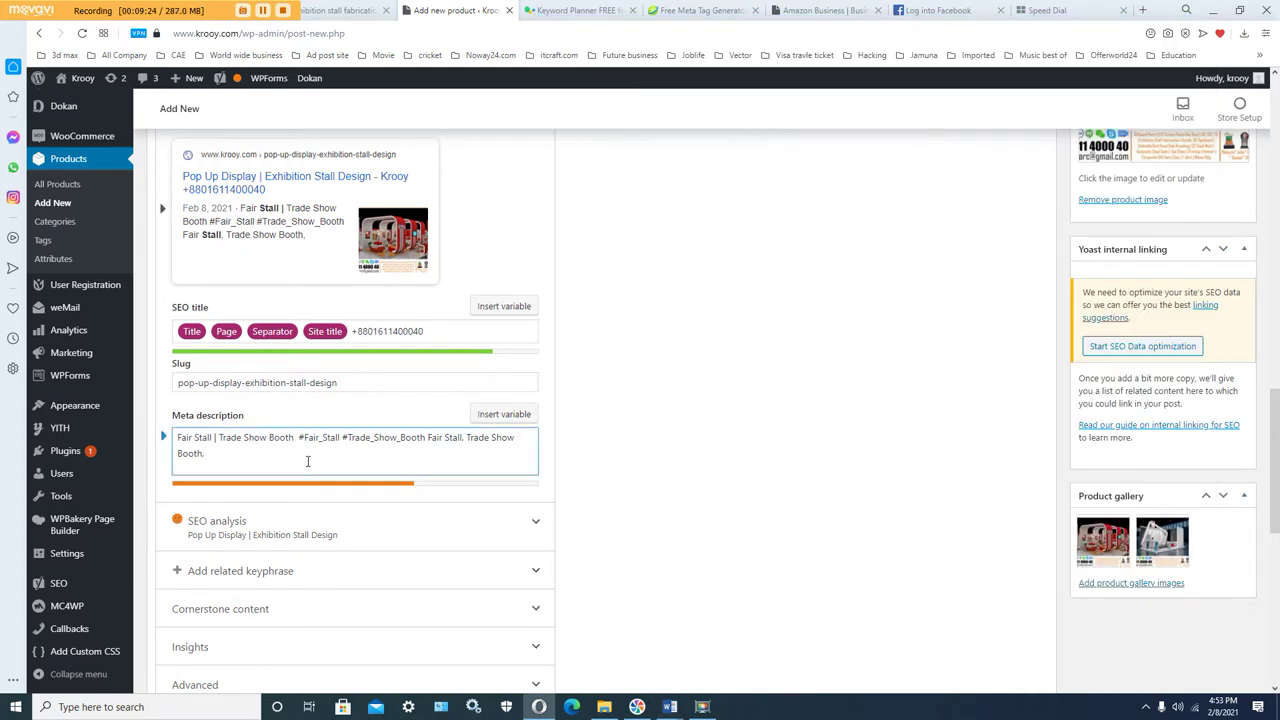
Step: Paste the copied text into the Yoast meta description and trim it to end at #Trade_Show
key(ctrl+v)
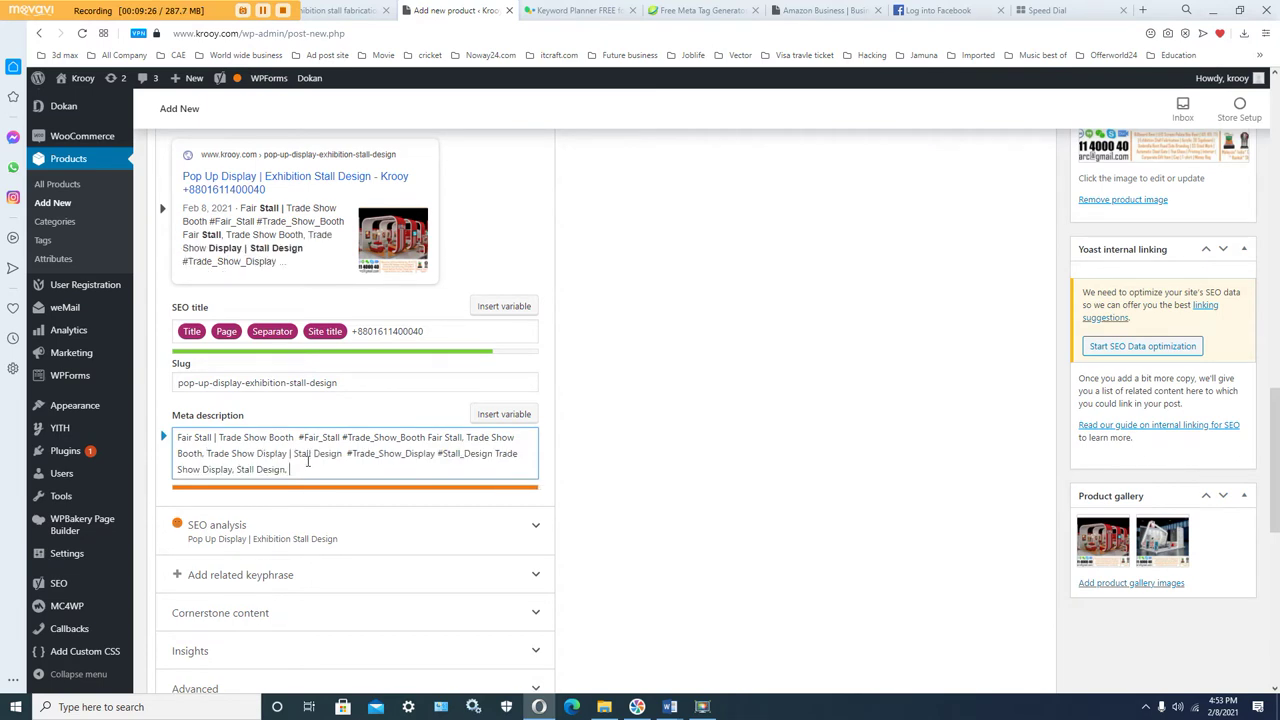
drag(315, 466, 439, 458)
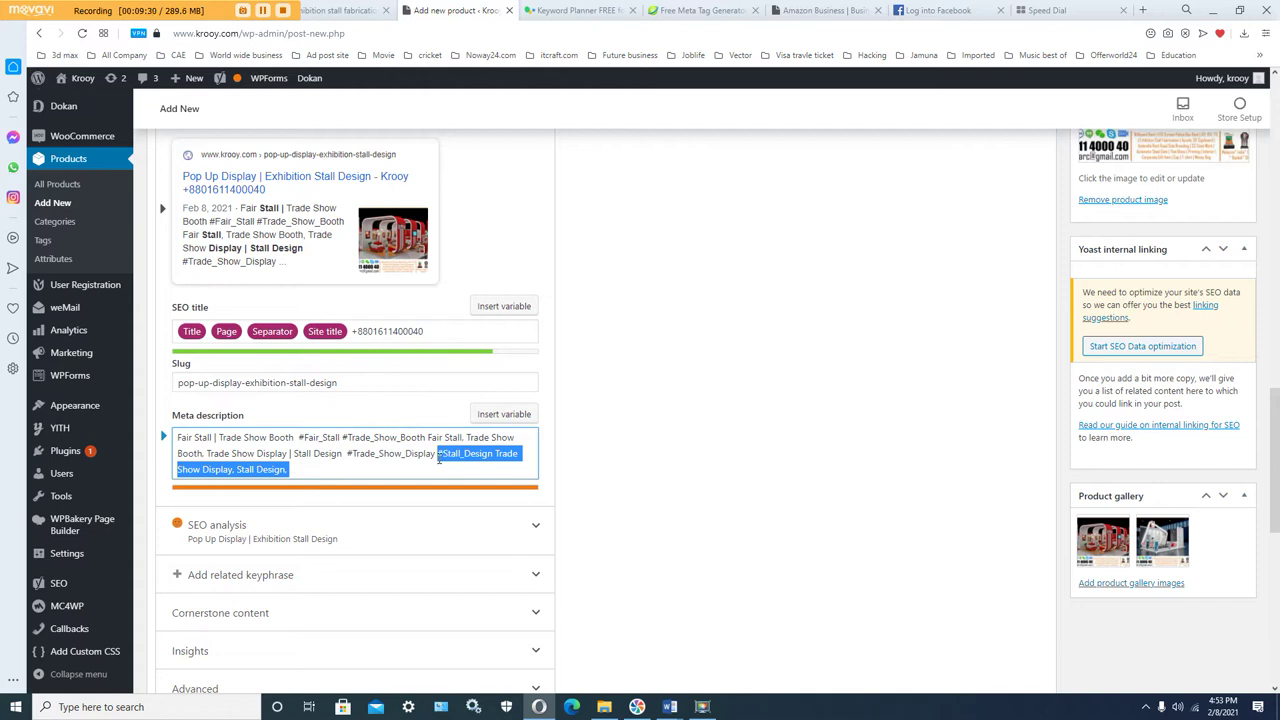
key(BackSpace)
key(BackSpace)
key(BackSpace)
key(BackSpace)
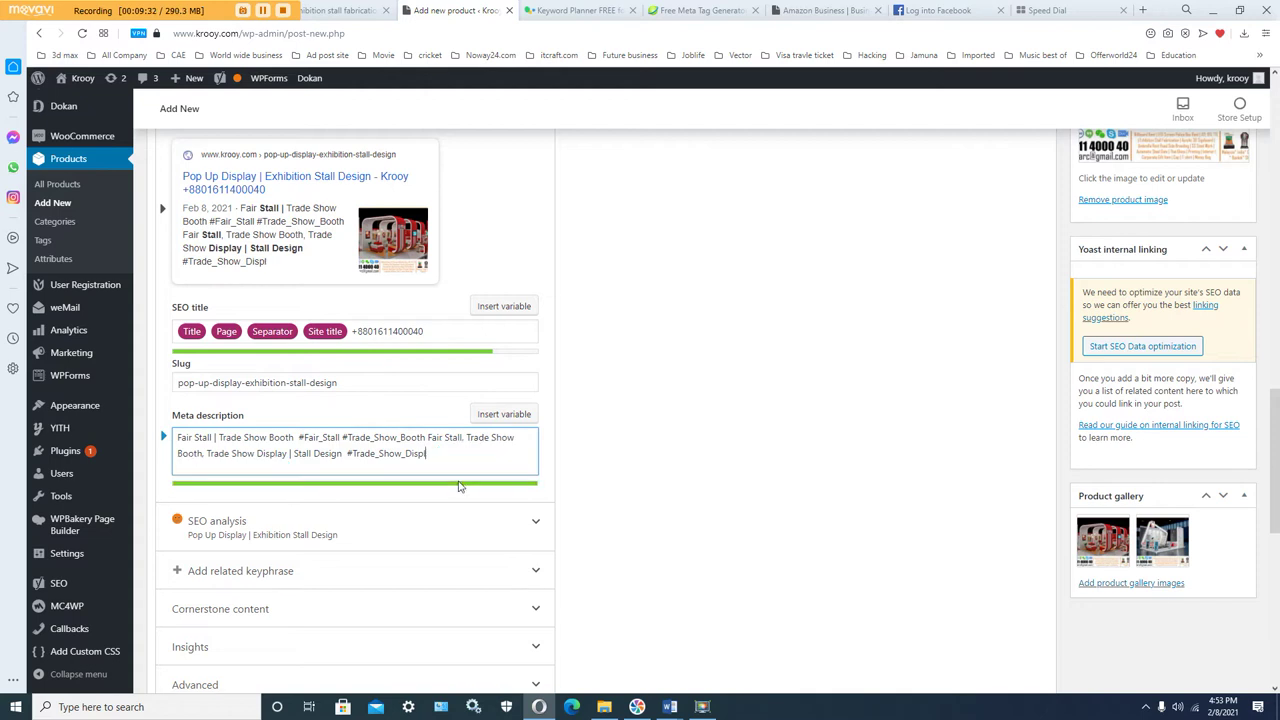
key(BackSpace)
key(BackSpace)
scroll(594, 466, down, 1)
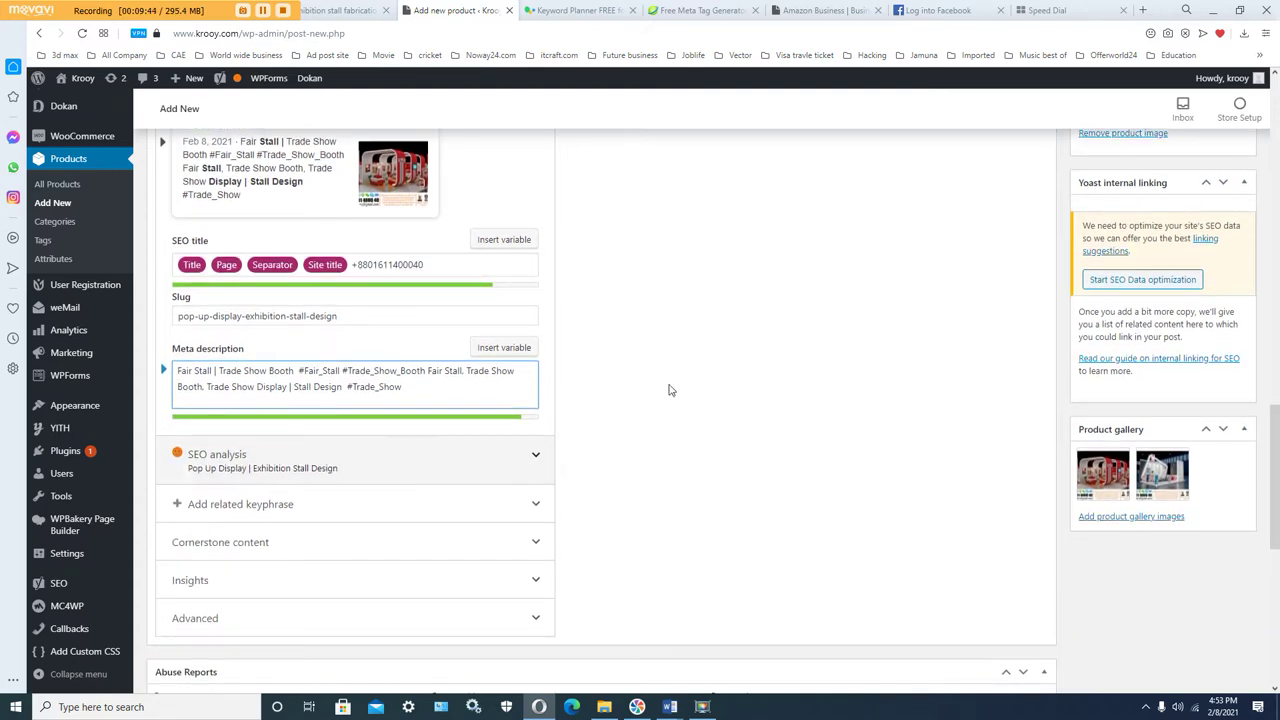
Step: Check the title field in the SEOBook meta tag tool, then go back to the product editor
click(708, 12)
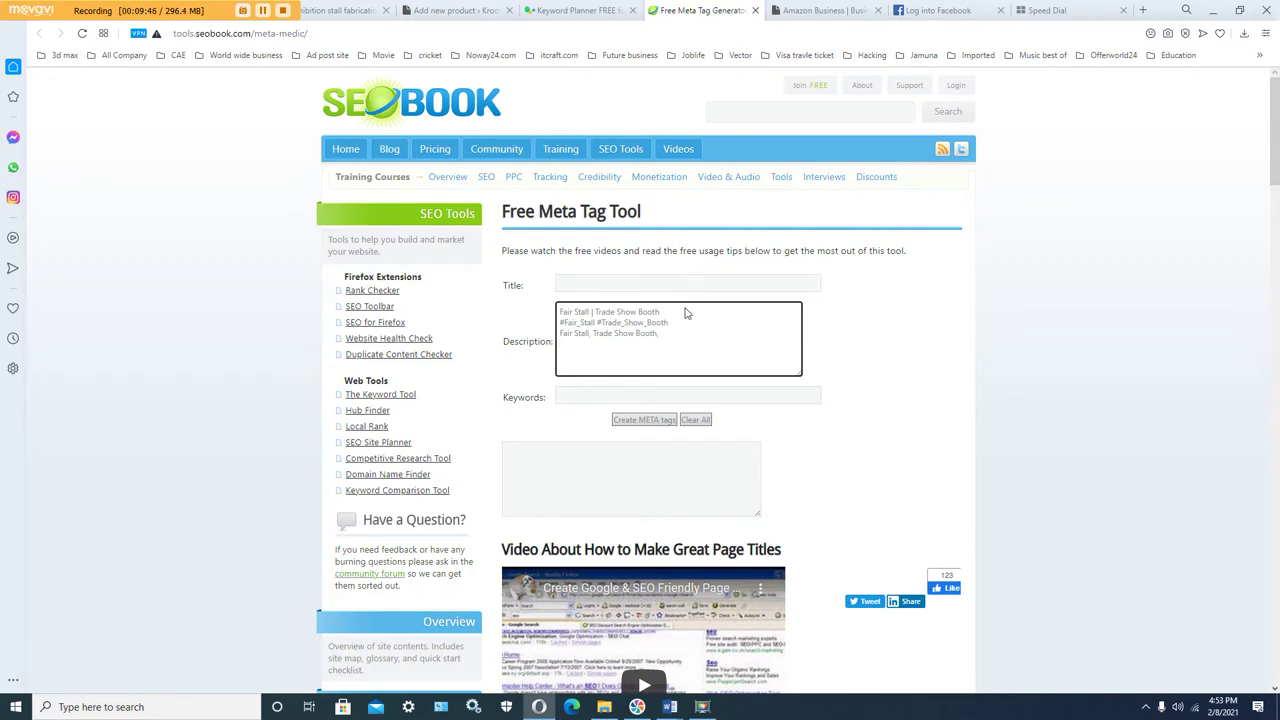
click(607, 285)
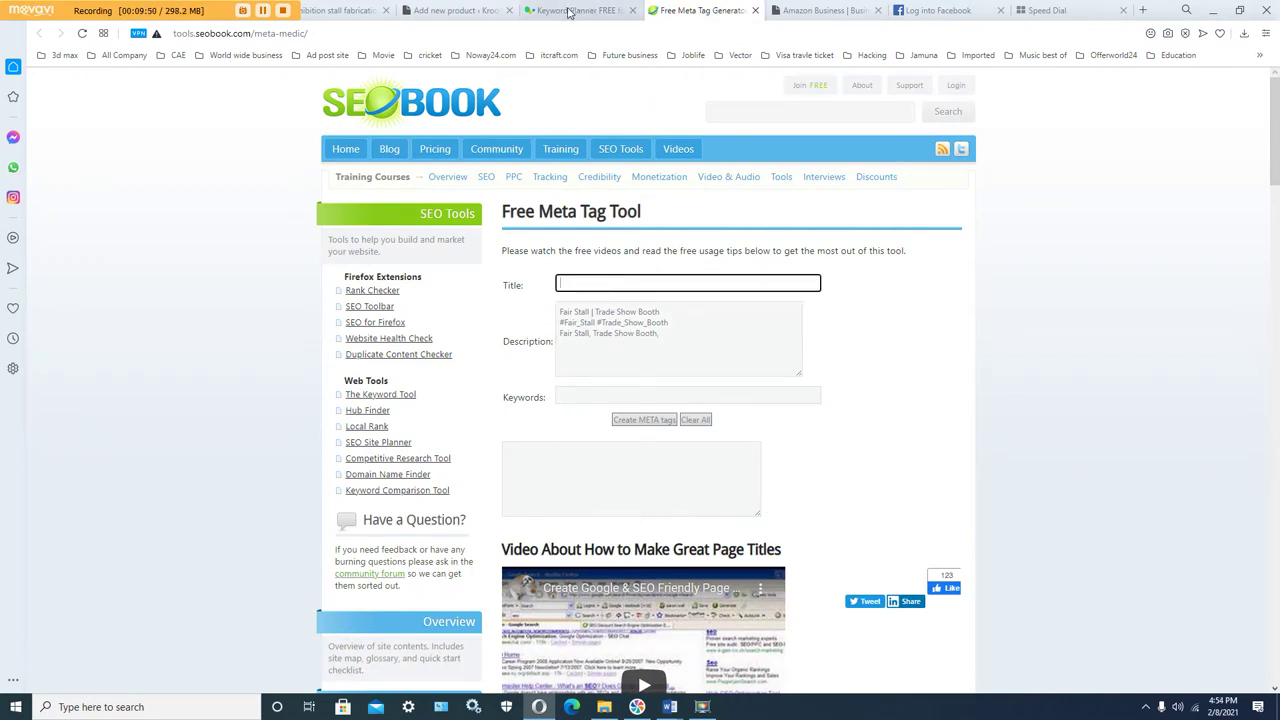
click(465, 12)
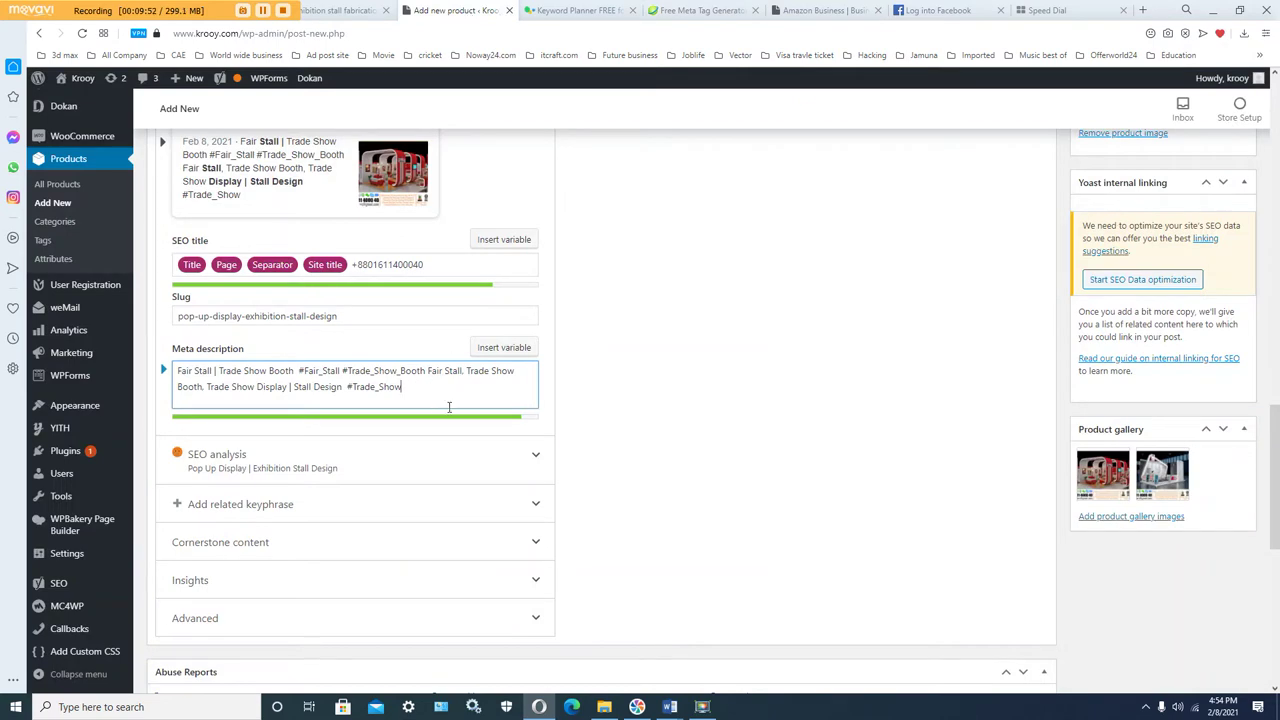
Step: Expand and review Yoast's SEO analysis results
scroll(586, 462, down, 2)
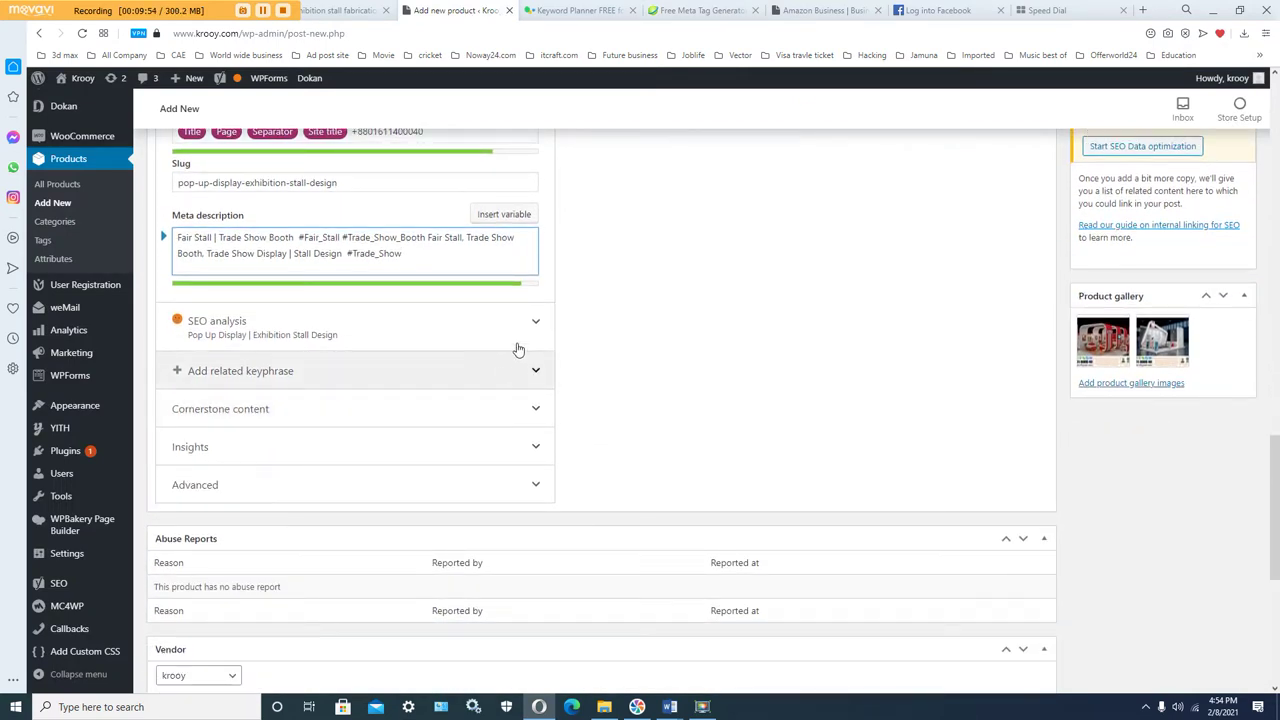
click(520, 335)
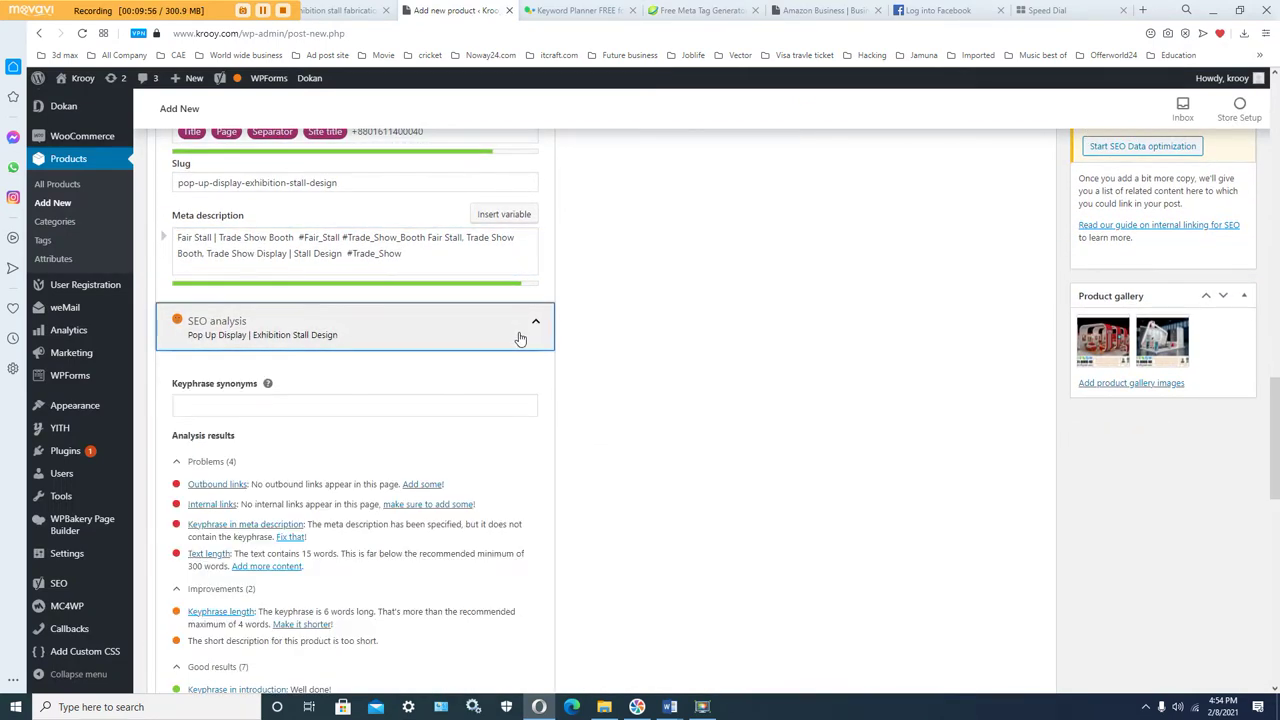
scroll(522, 336, down, 2)
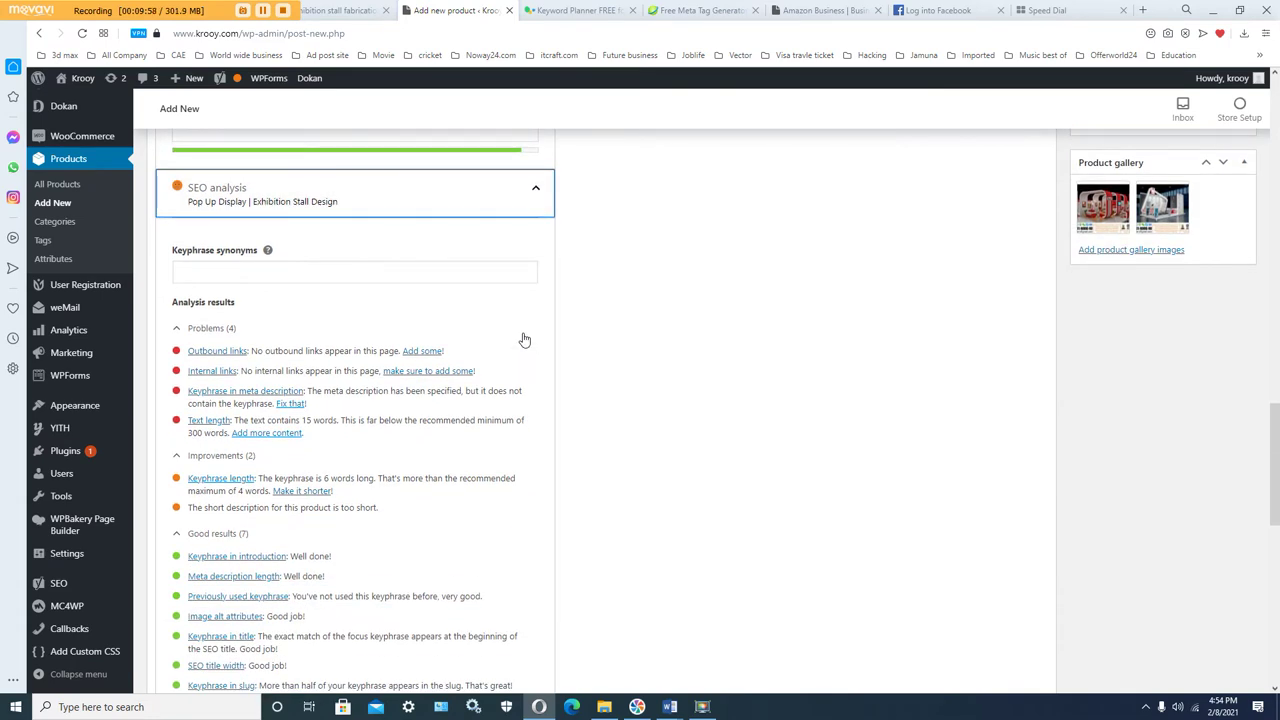
scroll(524, 340, up, 1)
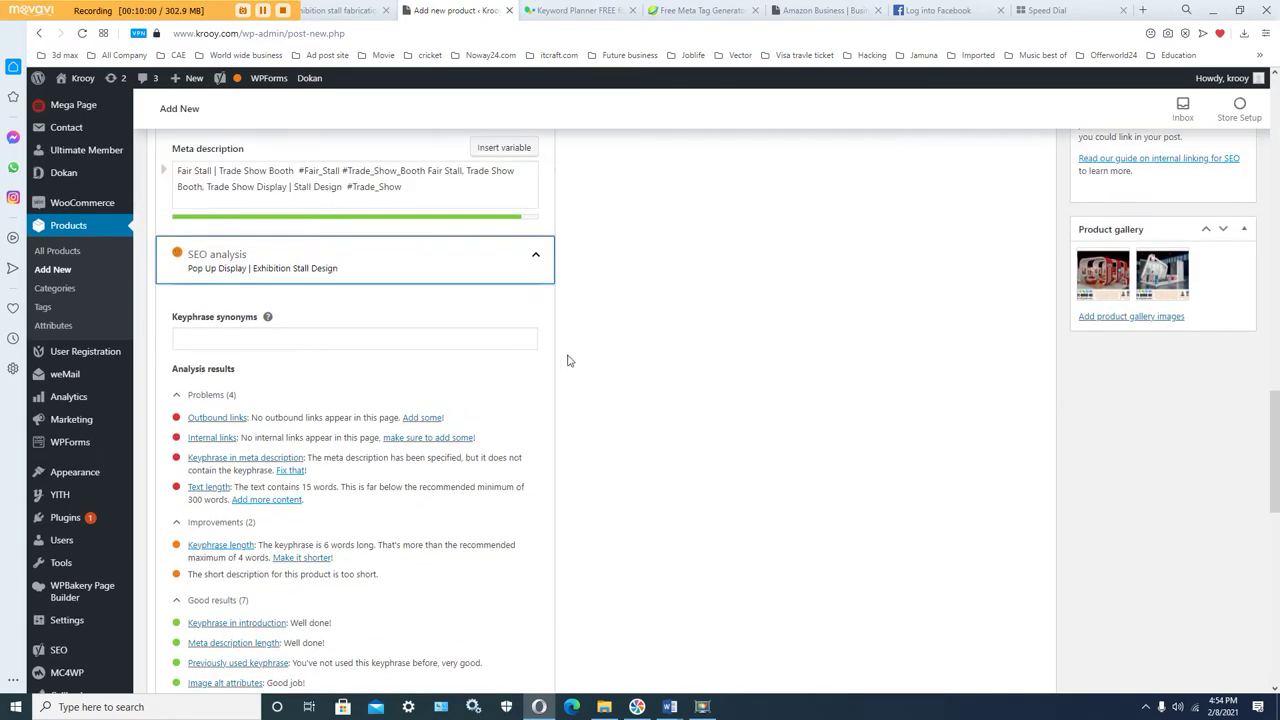
scroll(569, 358, up, 1)
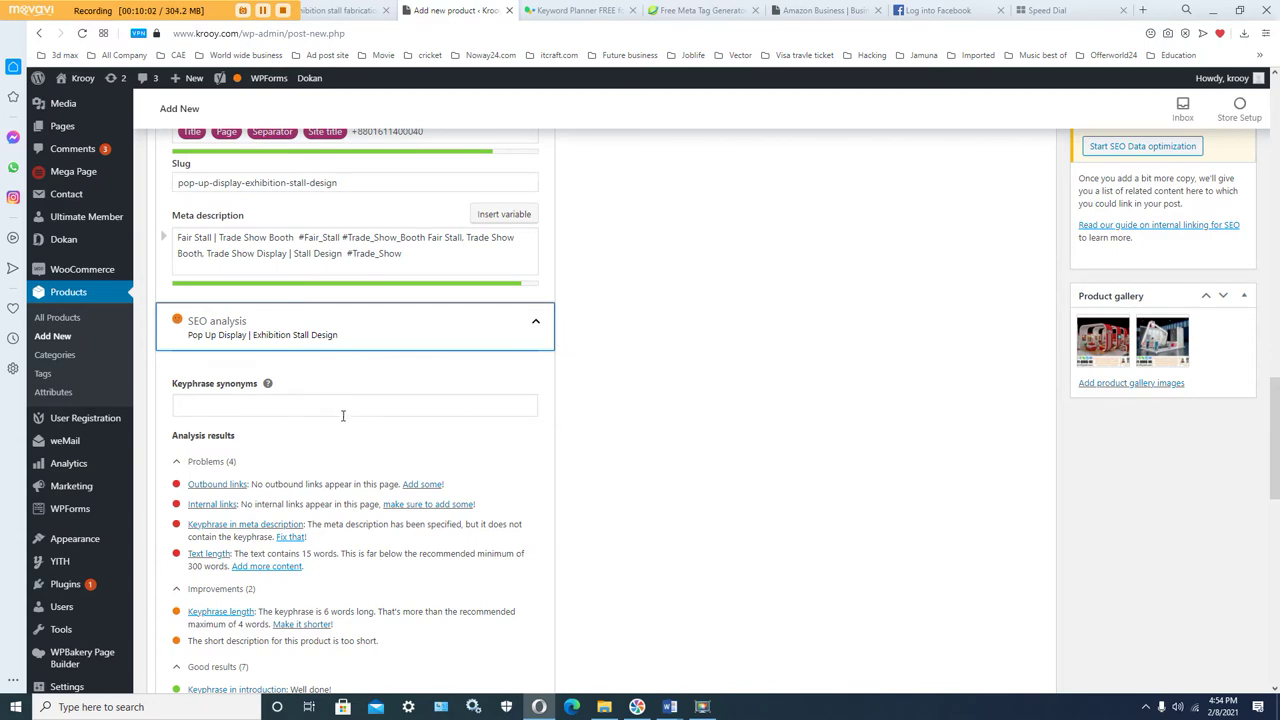
click(336, 408)
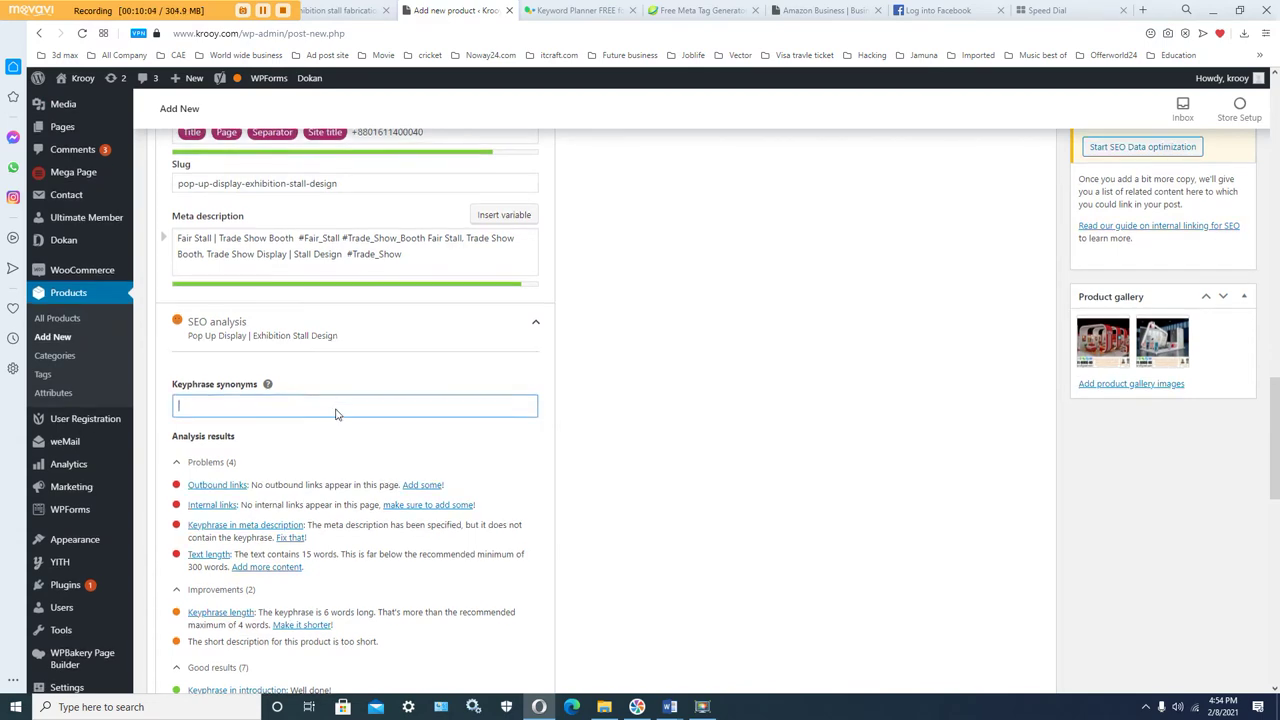
scroll(337, 414, up, 1)
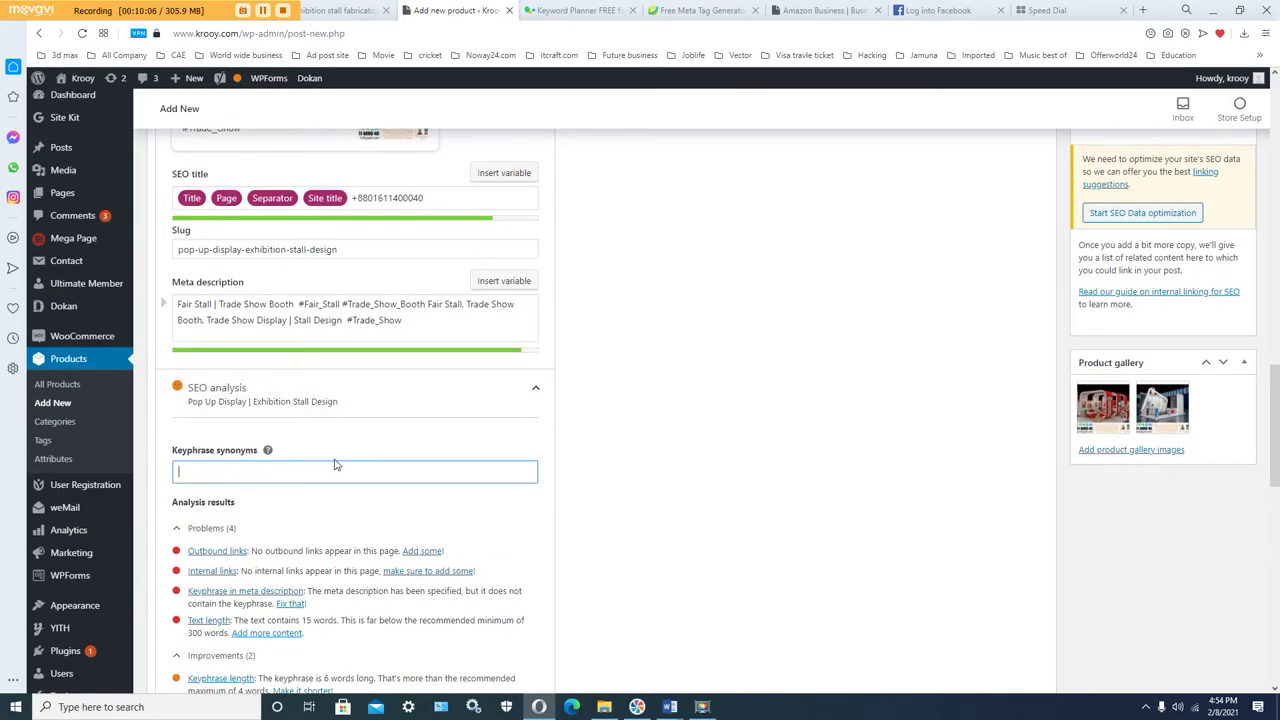
scroll(336, 416, up, 3)
scroll(334, 374, up, 3)
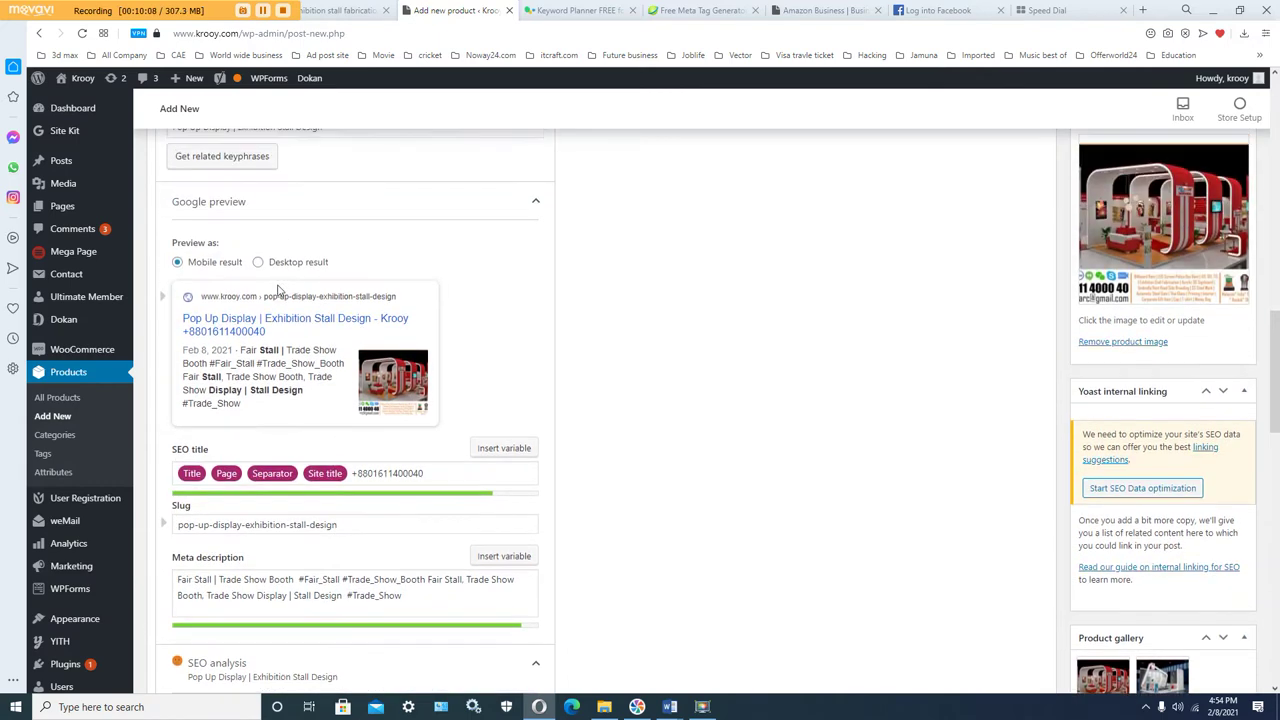
Step: Copy the focus keyphrase 'Pop Up Display | Exhibition Stall Design'
triple_click(244, 255)
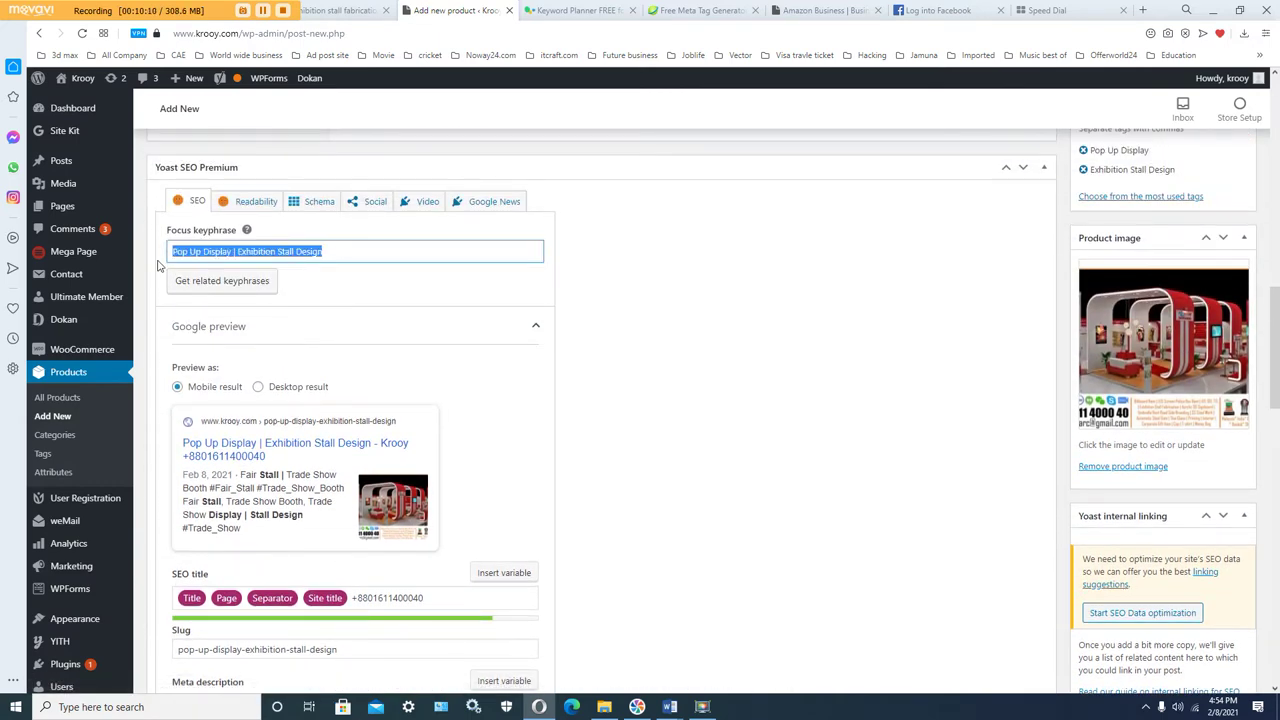
right_click(200, 256)
click(215, 305)
click(670, 707)
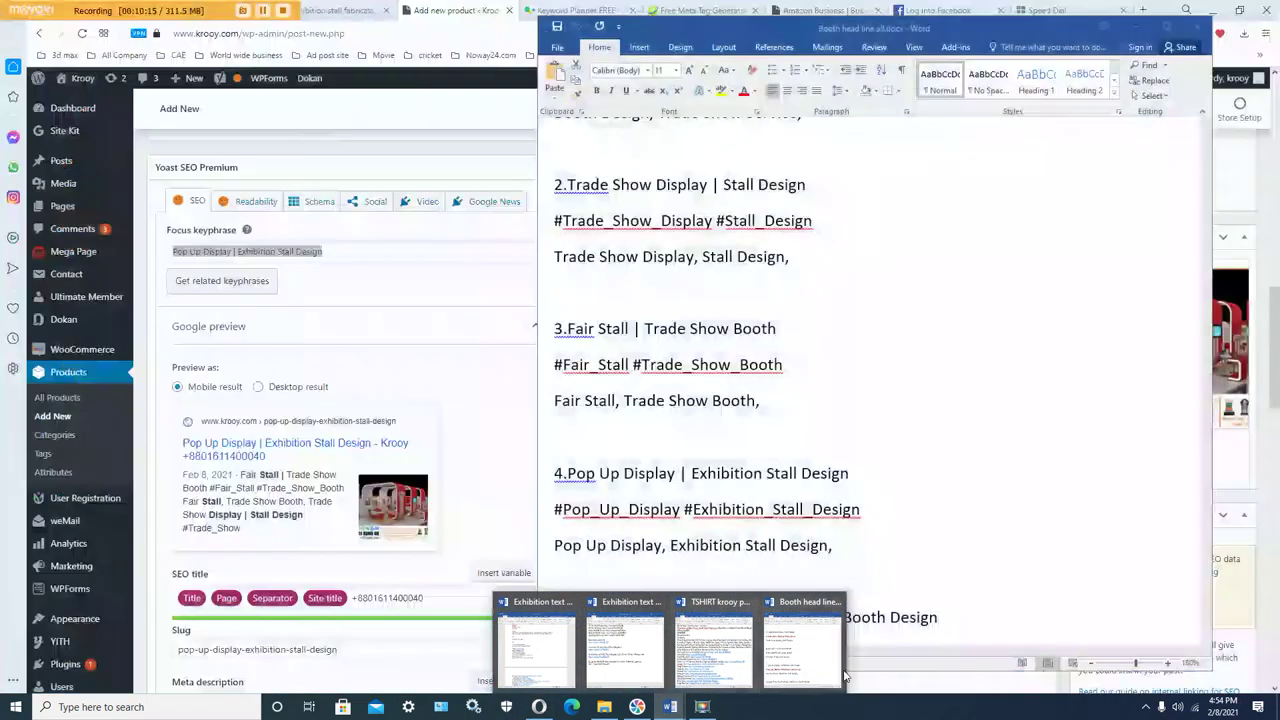
Step: Replace 'Design' with the synonym 'Project' in heading 4 of Booth head line all.docx
click(812, 668)
click(797, 470)
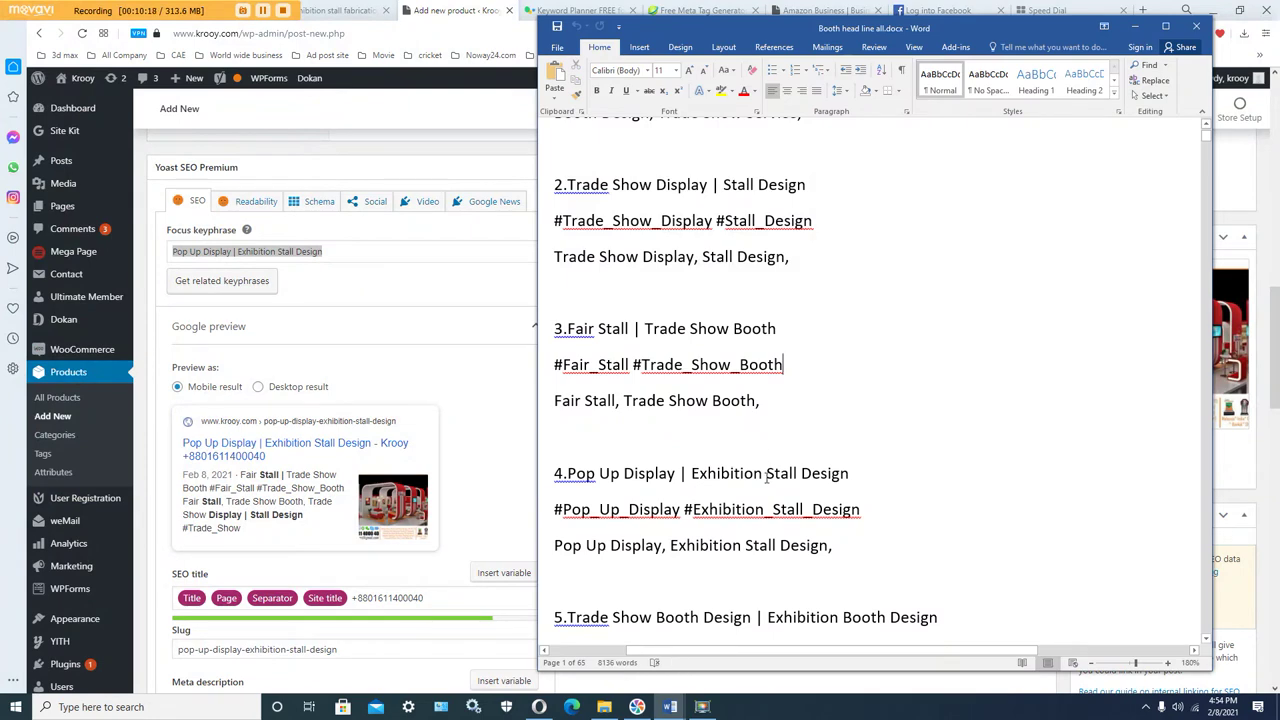
scroll(796, 480, down, 1)
scroll(797, 480, down, 1)
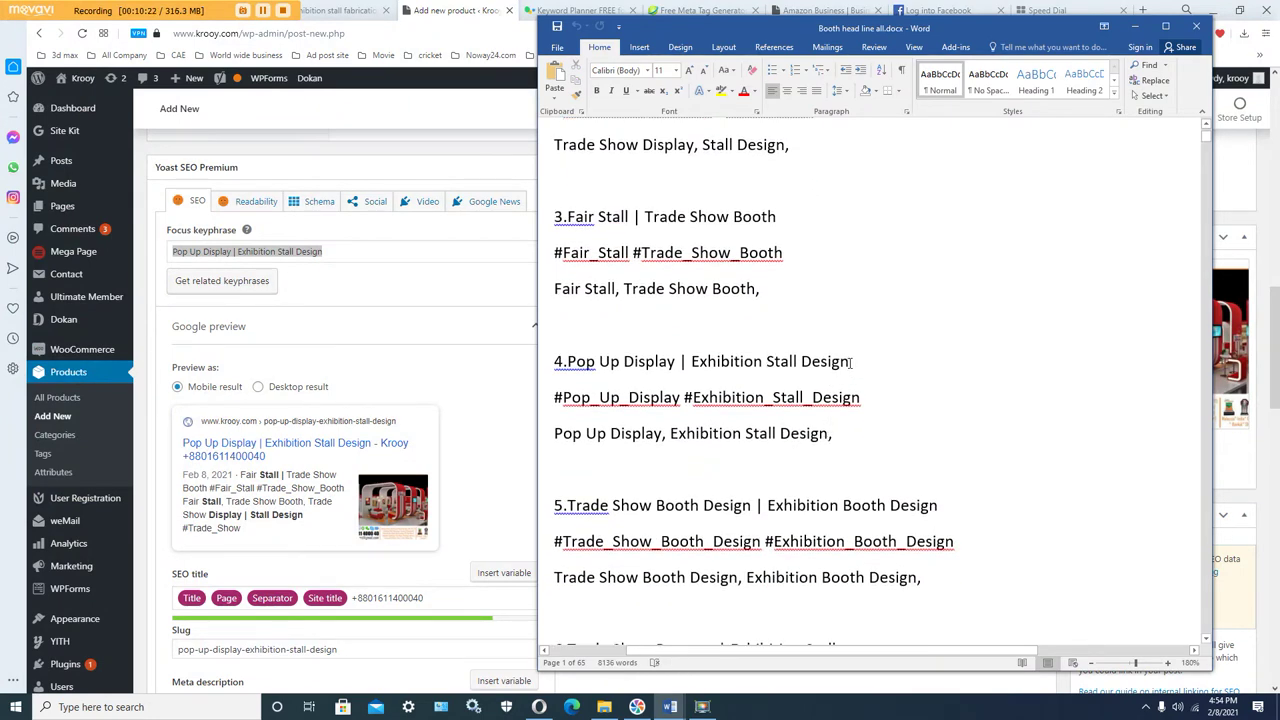
drag(850, 363, 800, 362)
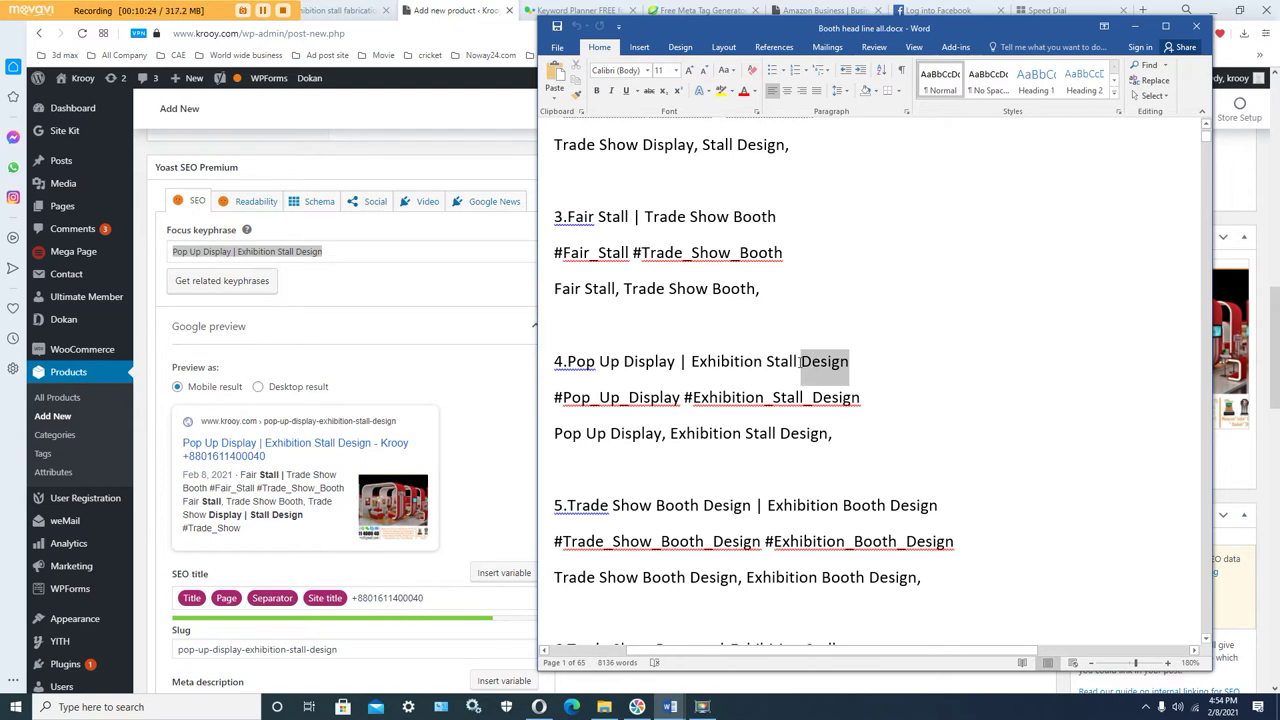
right_click(808, 362)
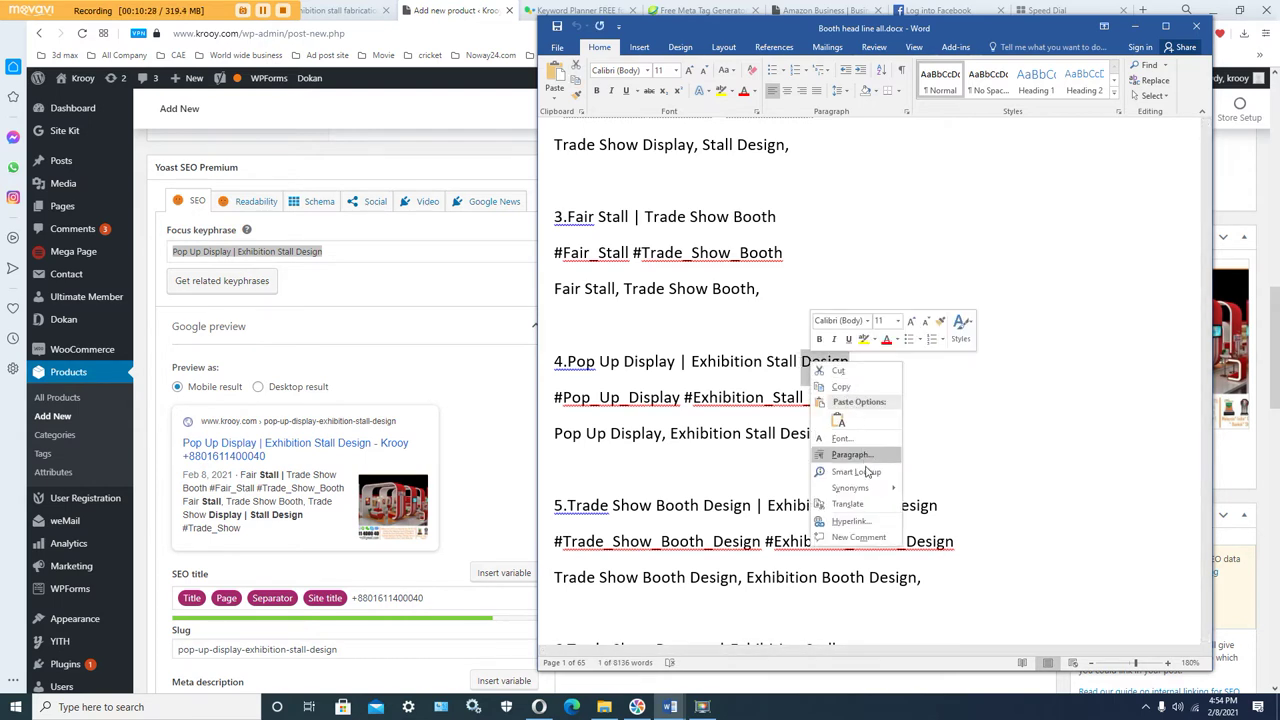
mouse_move(867, 495)
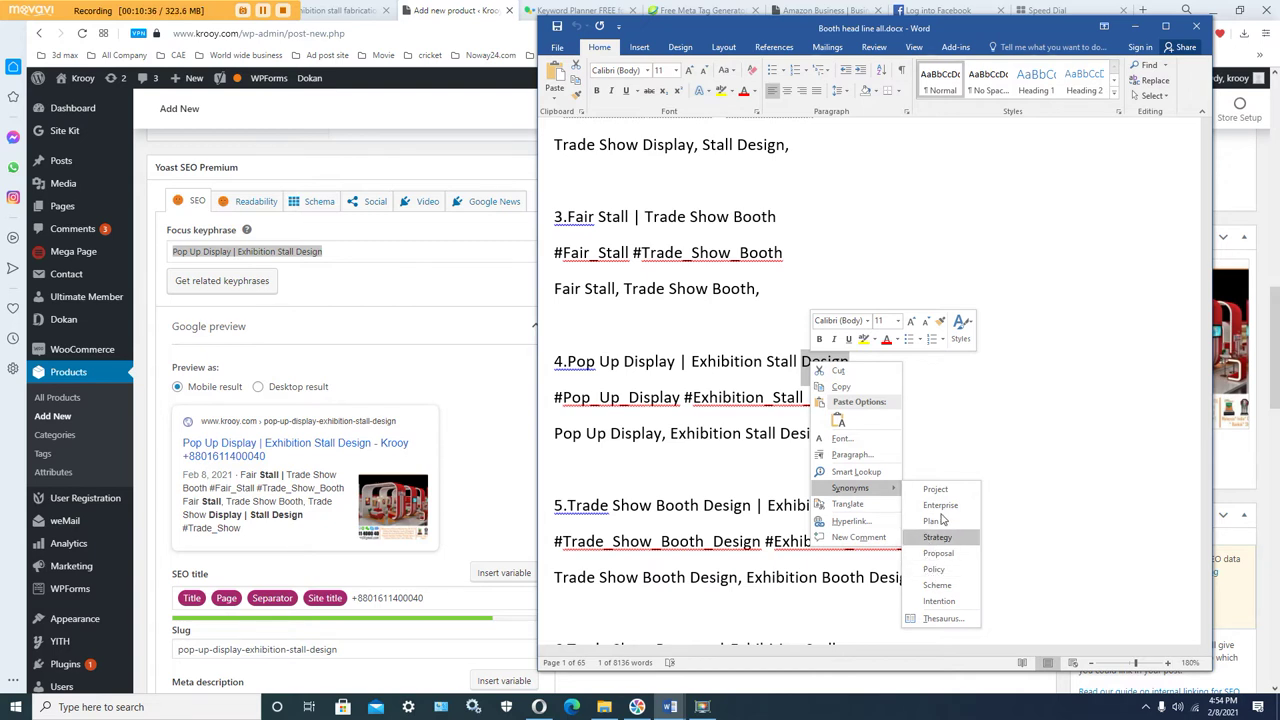
click(935, 489)
click(831, 363)
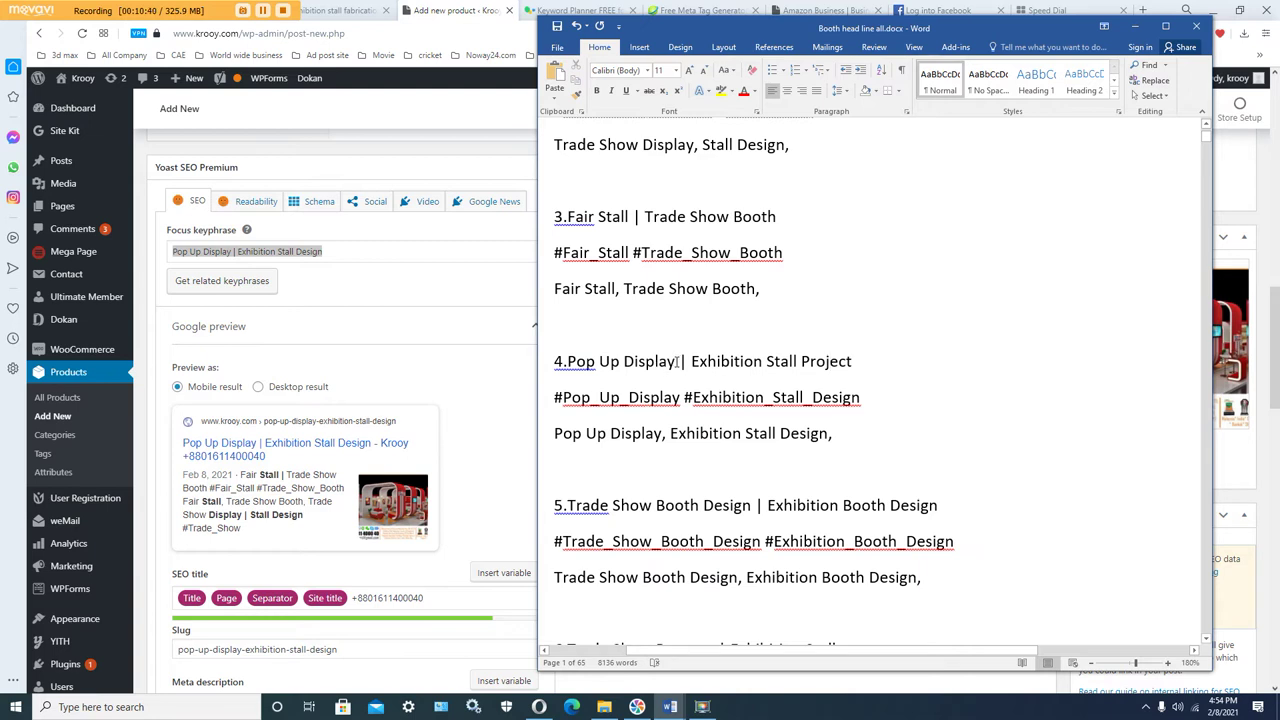
Step: Replace 'Display' with the synonym 'Show' in heading 4
drag(677, 362, 624, 366)
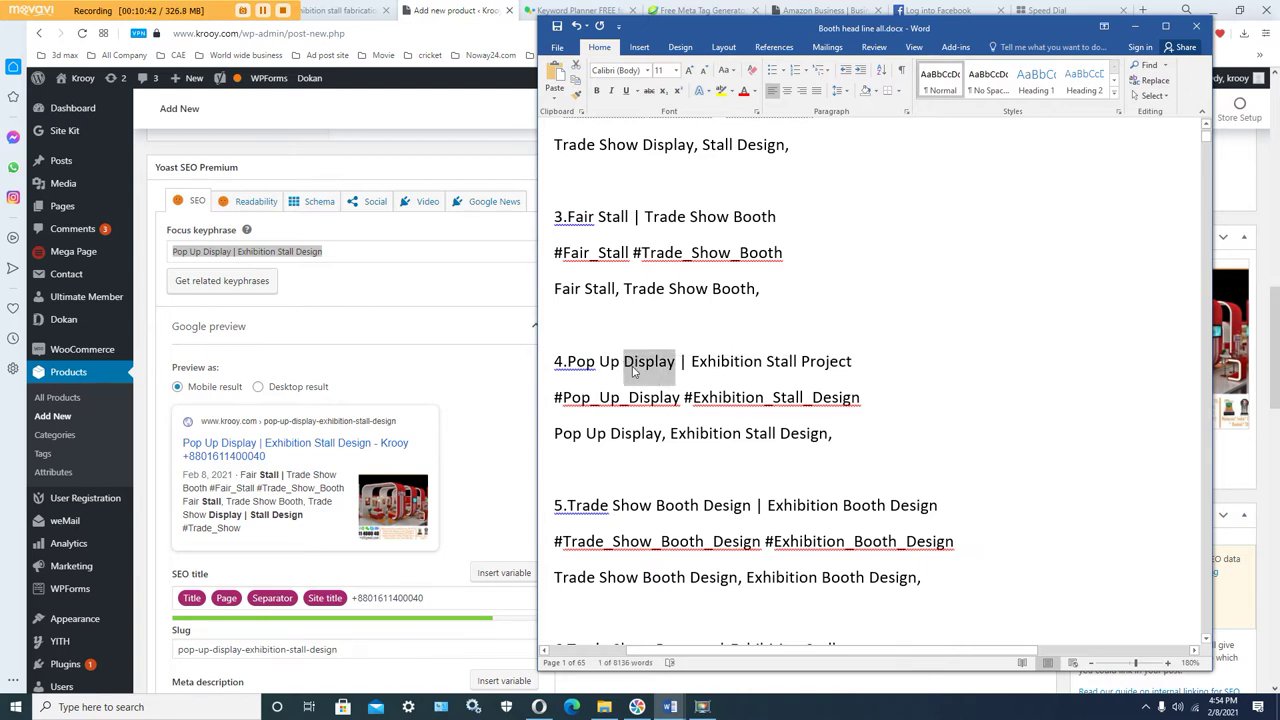
right_click(632, 370)
mouse_move(690, 493)
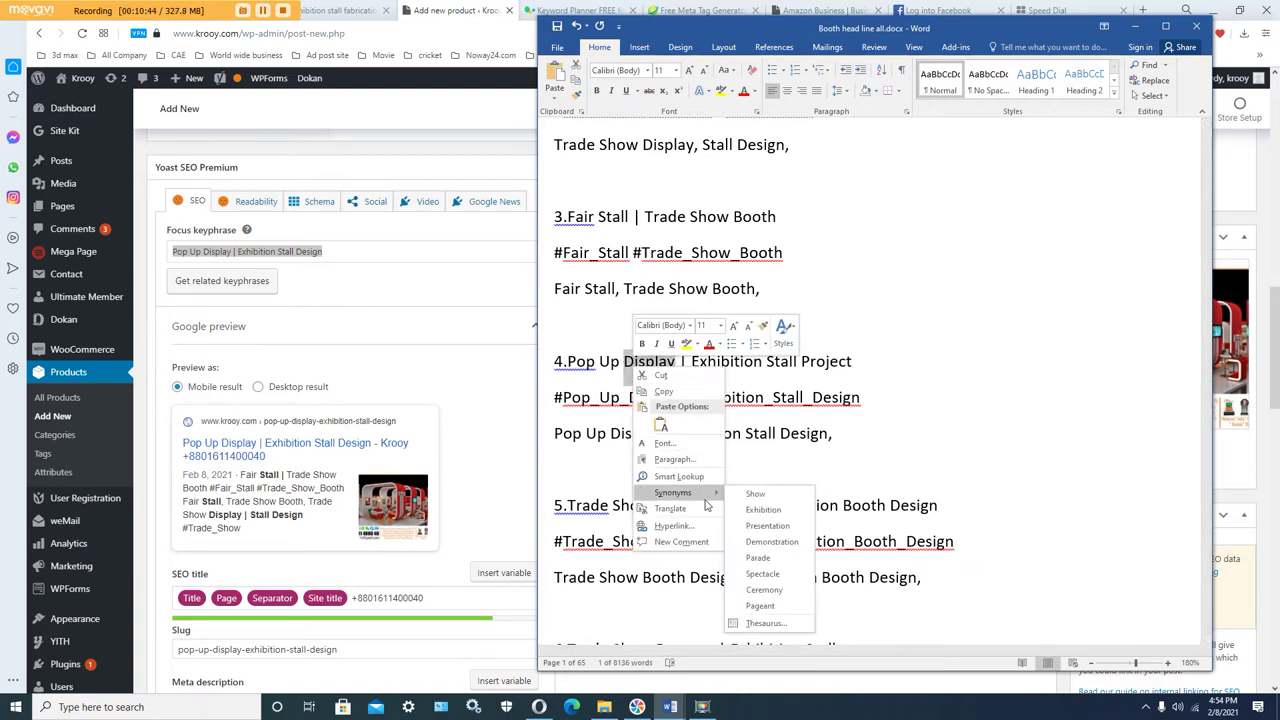
click(758, 494)
click(650, 368)
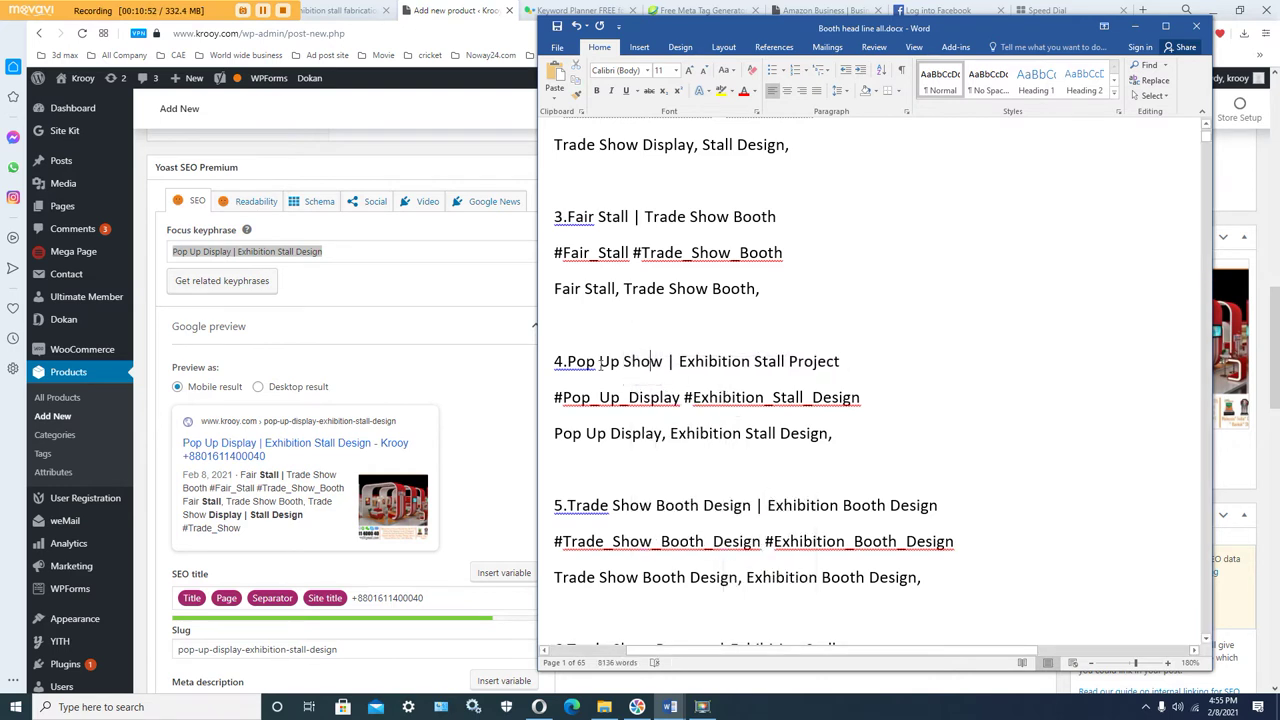
Step: Copy the reworded heading 'Pop Up Show | Exhibition Stall Project'
drag(569, 362, 818, 363)
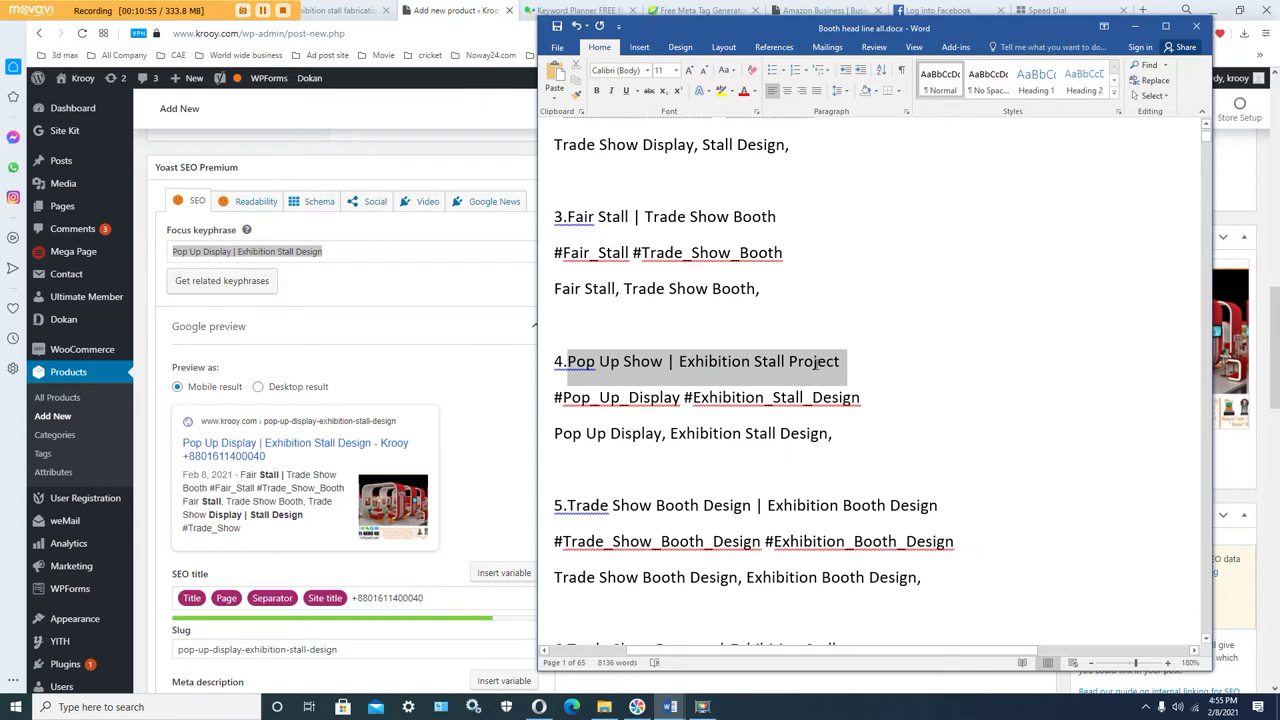
right_click(818, 364)
click(845, 390)
click(766, 362)
scroll(358, 419, down, 4)
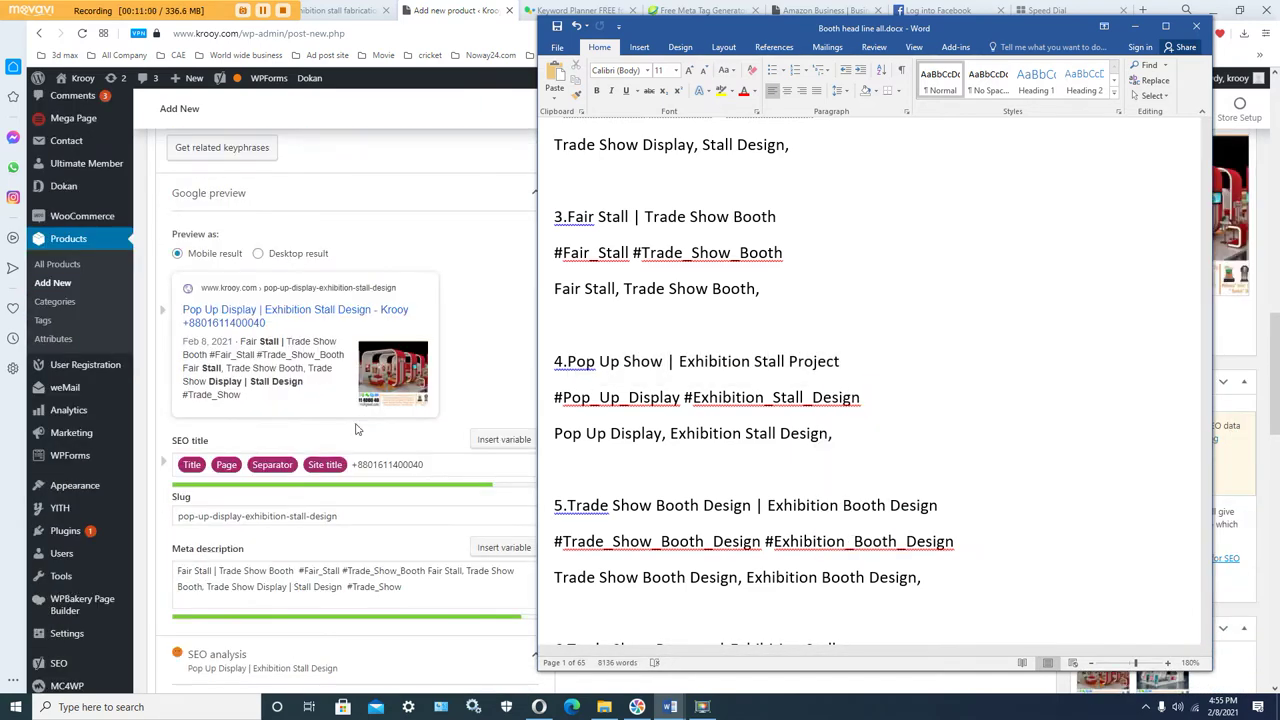
click(297, 537)
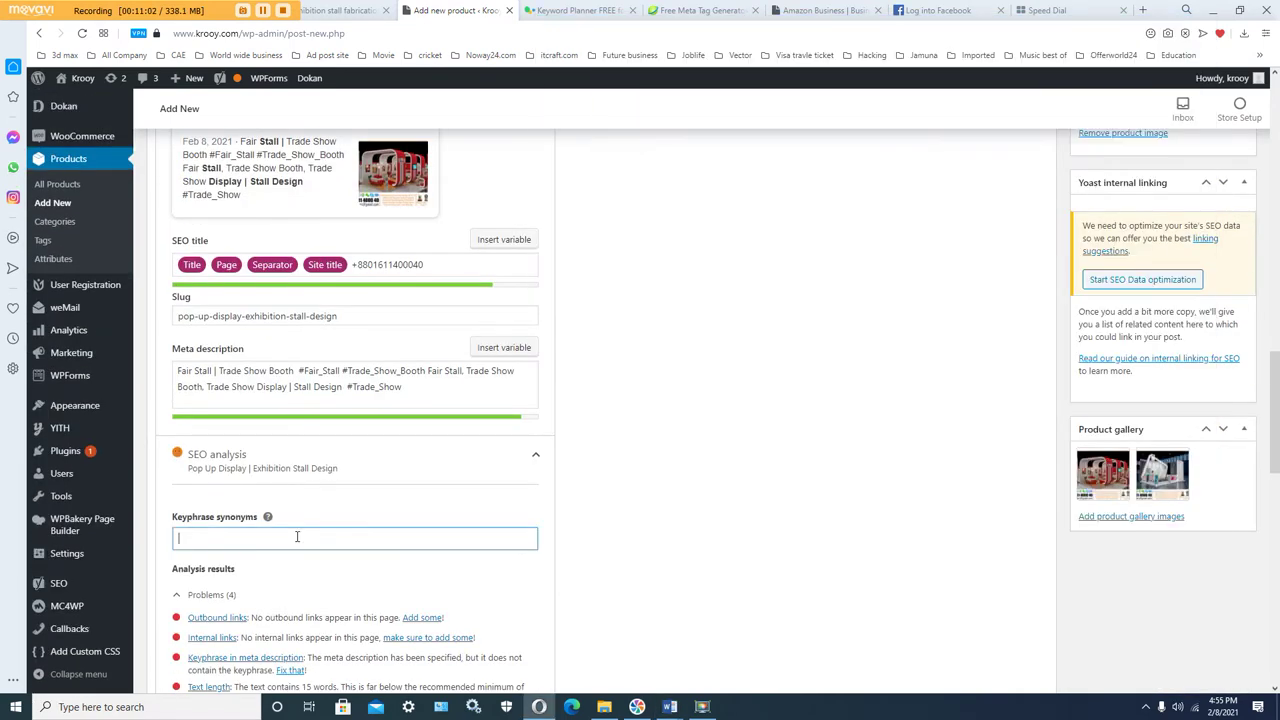
right_click(297, 537)
click(329, 429)
click(558, 516)
scroll(585, 450, down, 2)
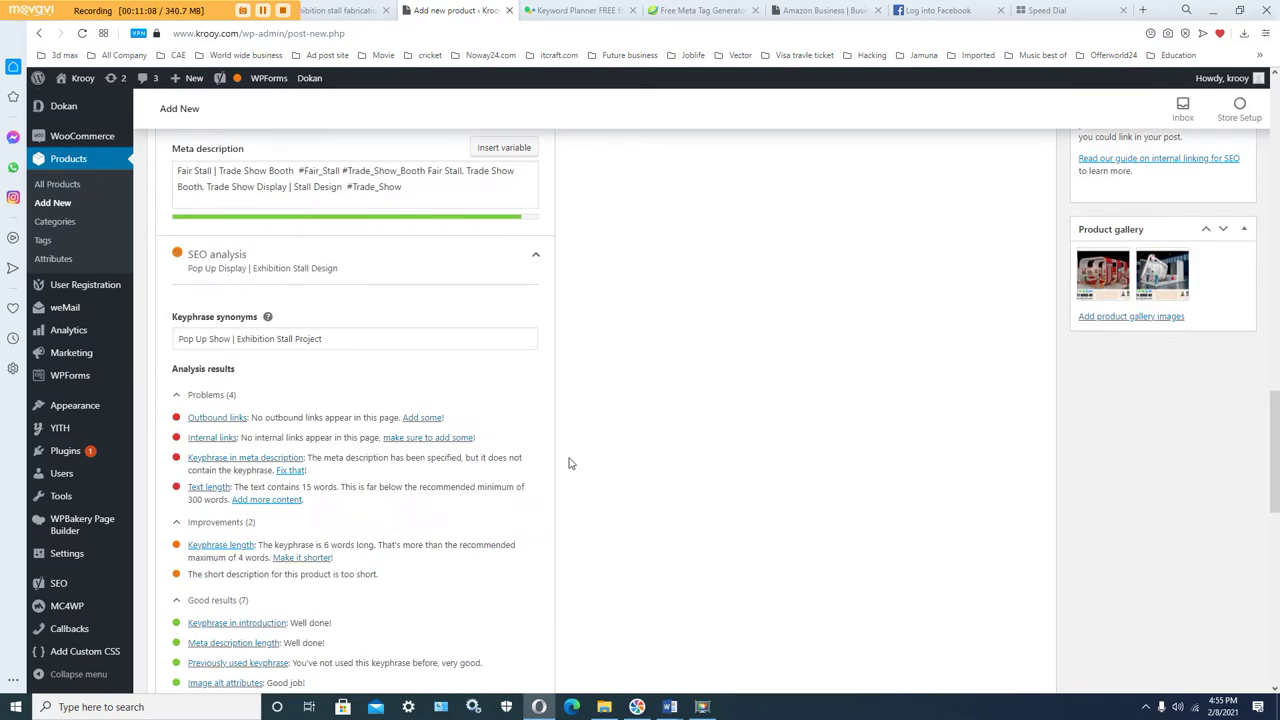
scroll(591, 463, down, 1)
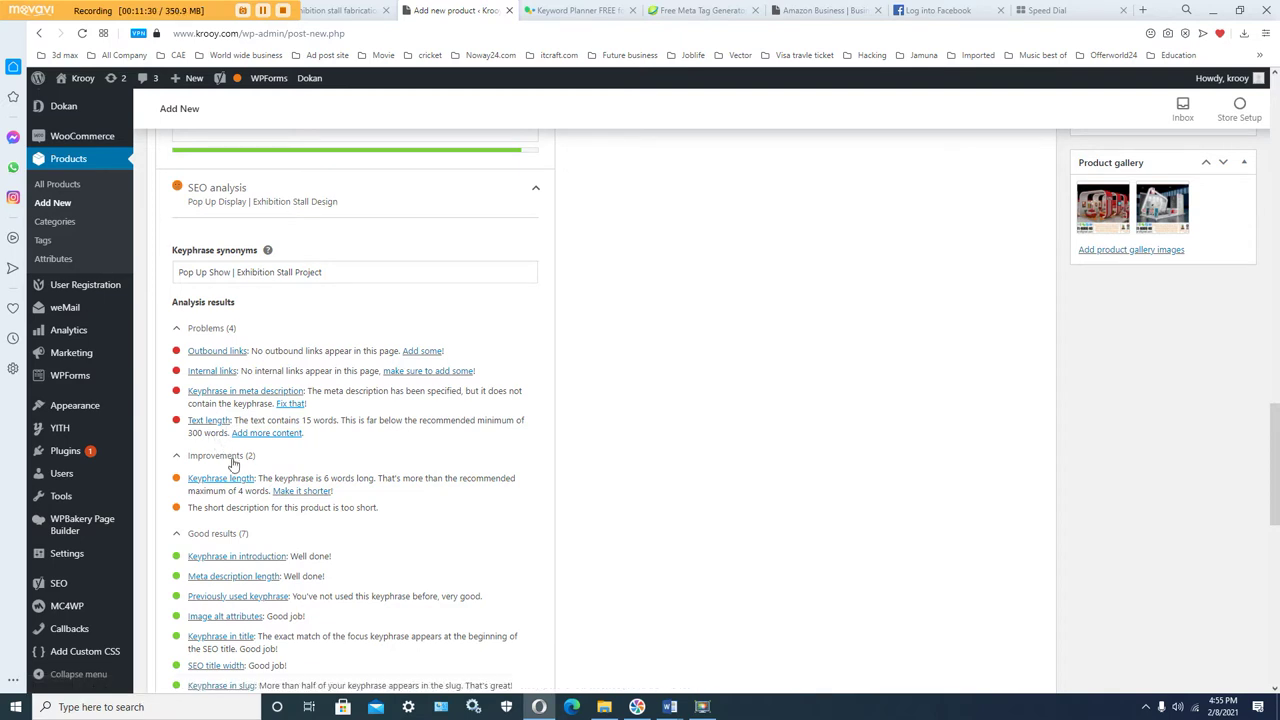
scroll(320, 551, down, 1)
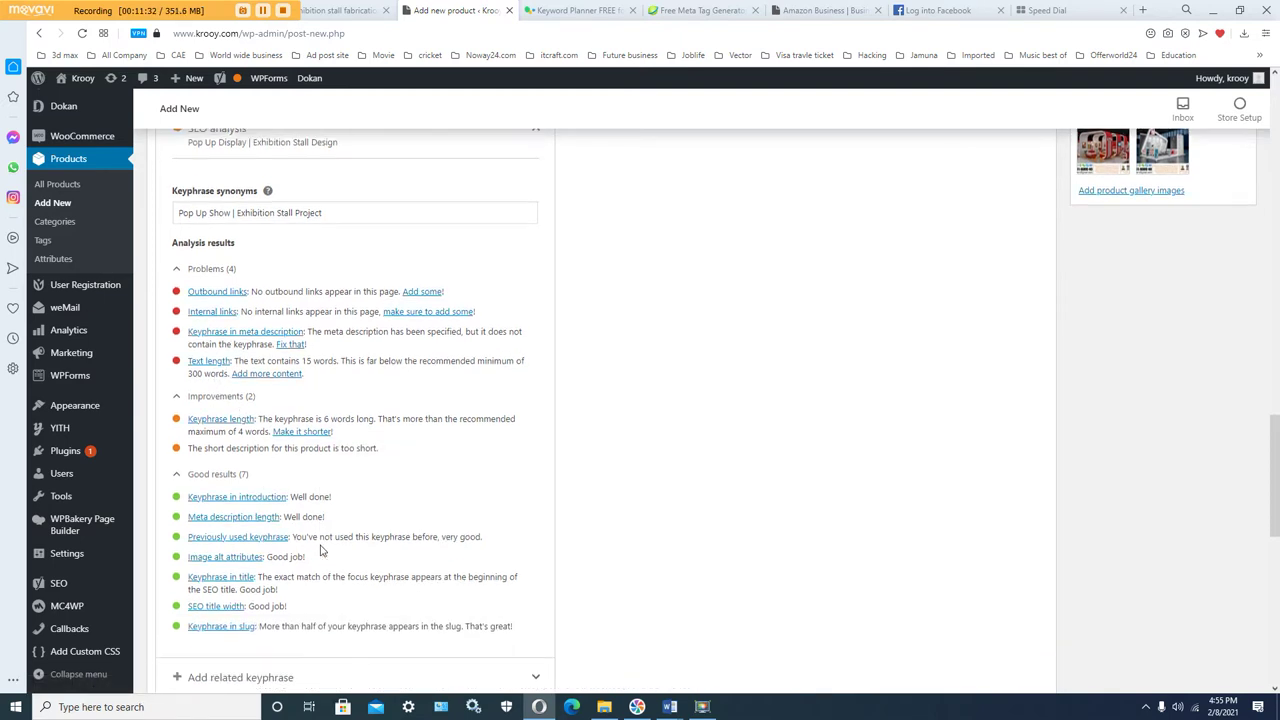
scroll(384, 545, up, 3)
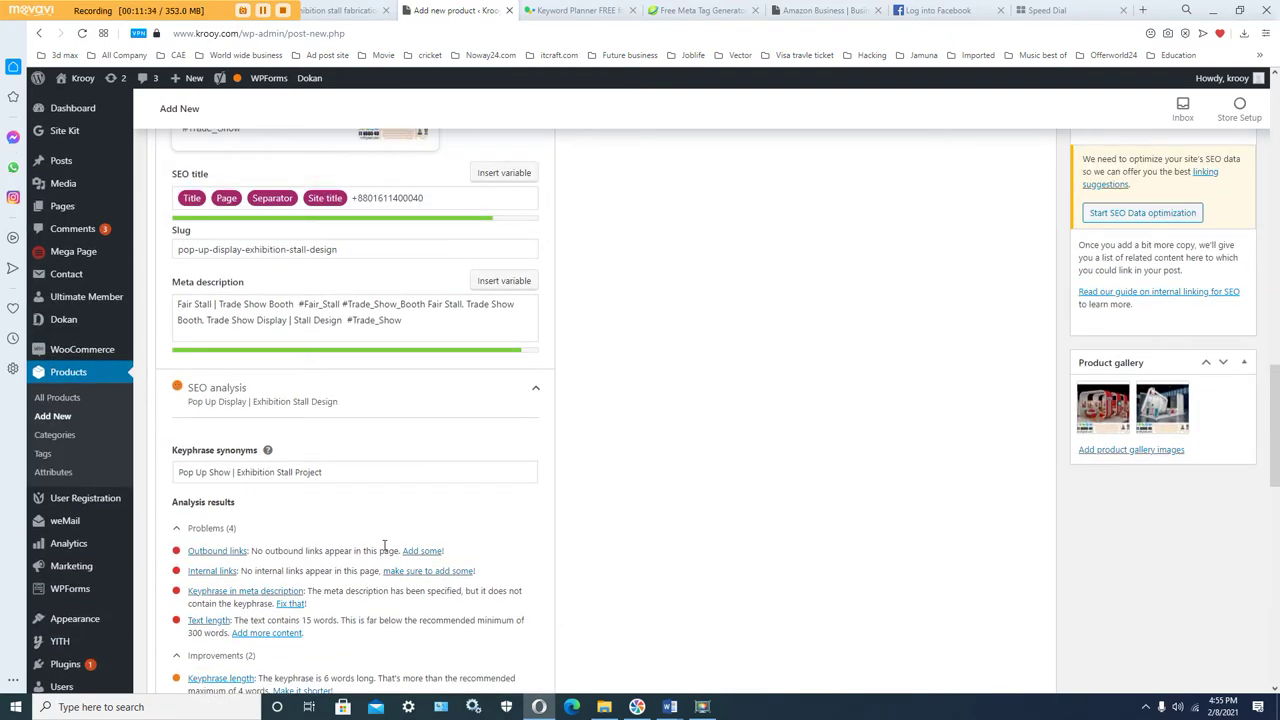
scroll(384, 545, up, 1)
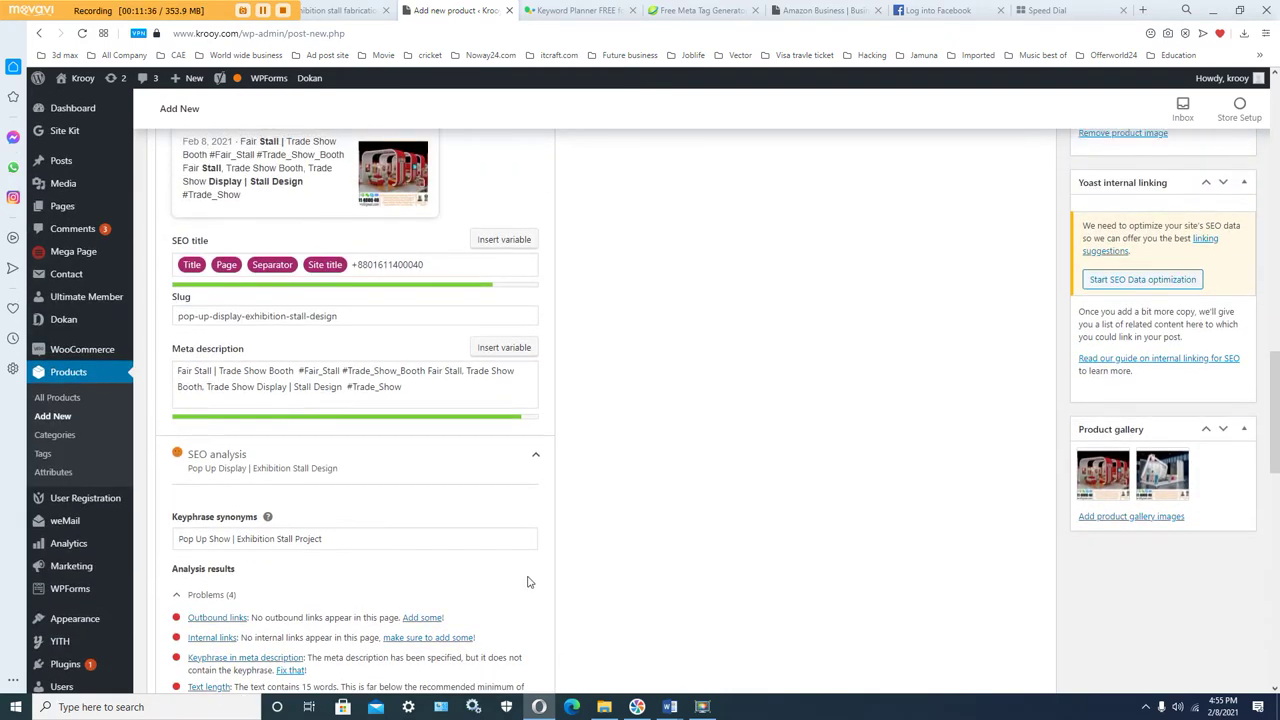
Step: Select all the text of Exhibition text 2.docx, starting from its top heading
mouse_move(670, 710)
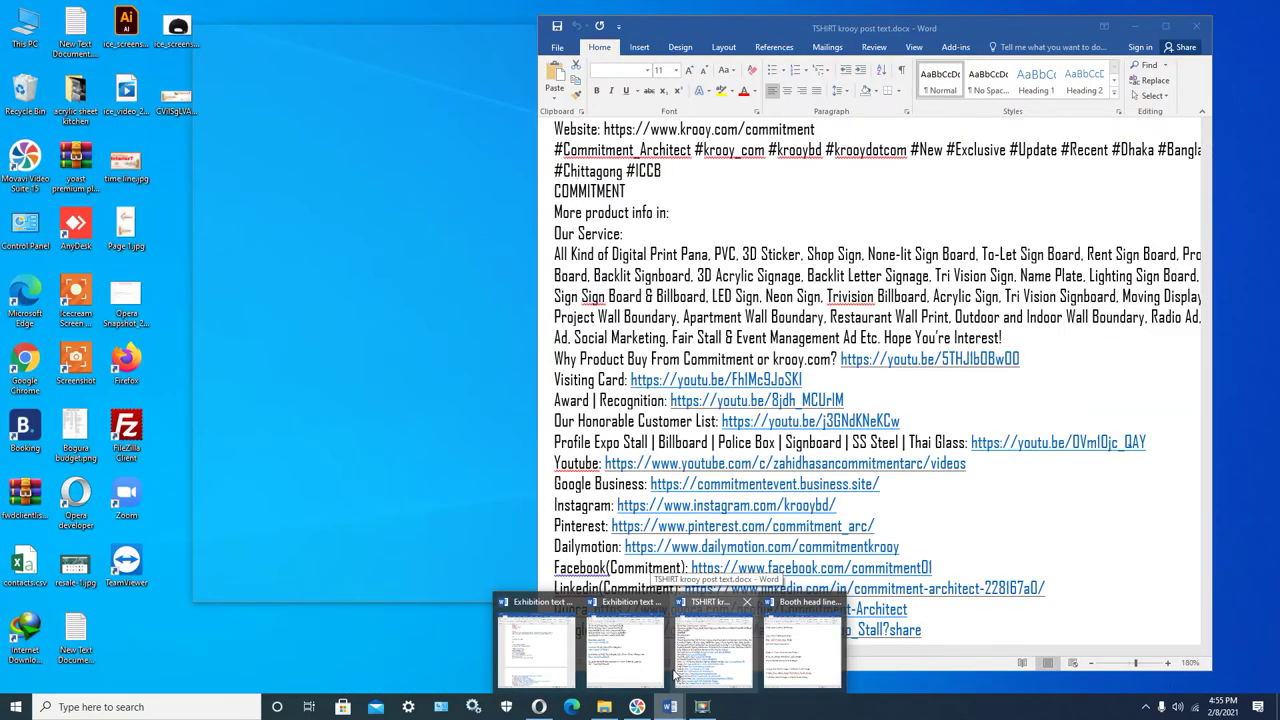
mouse_move(648, 680)
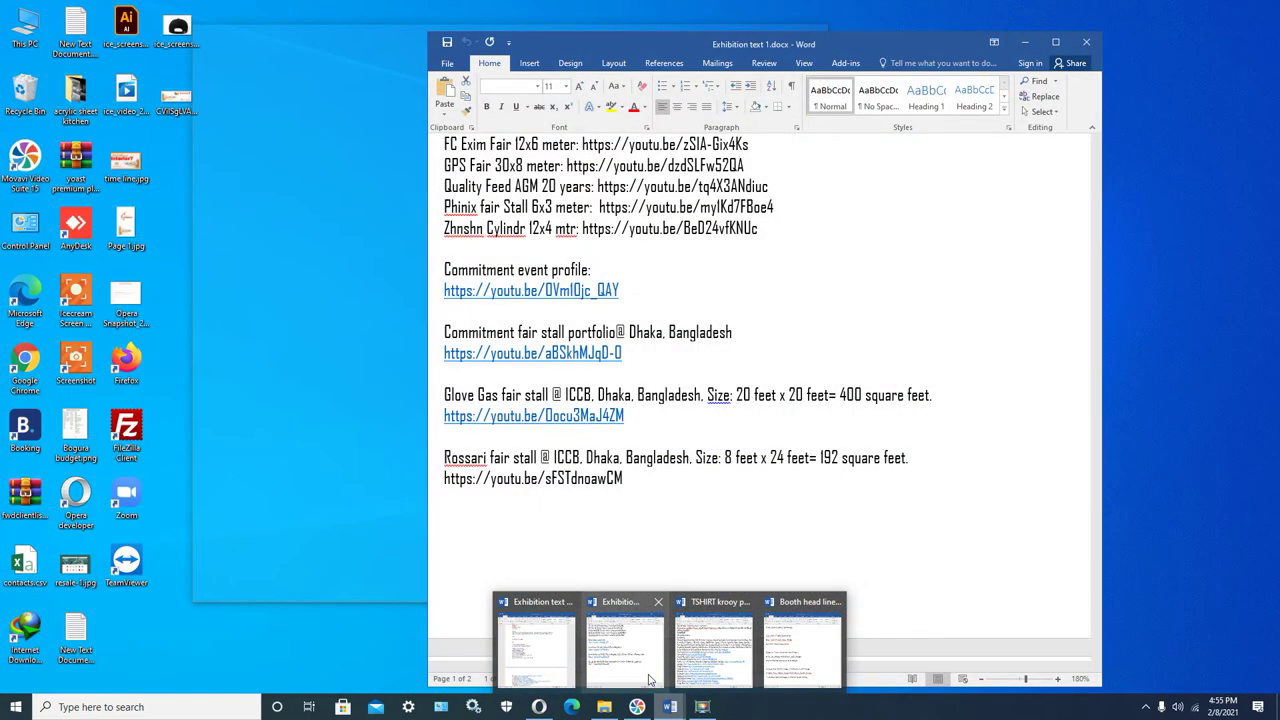
click(537, 645)
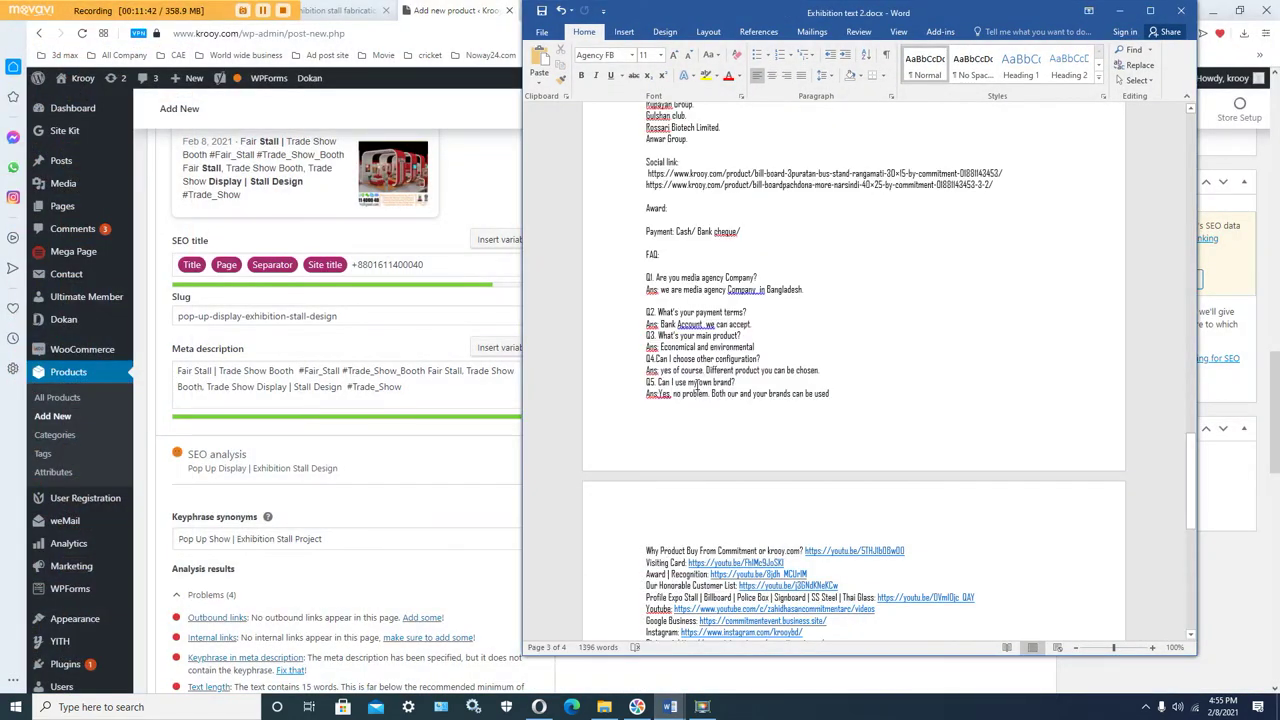
scroll(697, 382, up, 12)
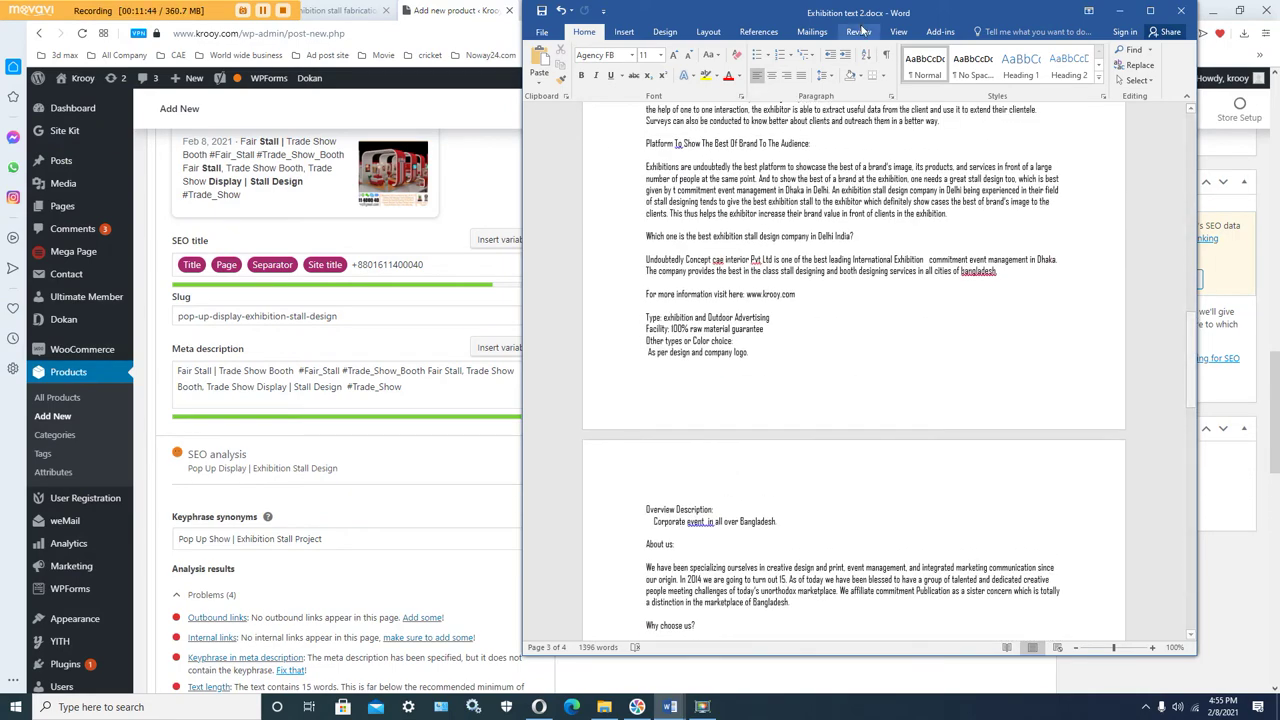
scroll(737, 296, up, 15)
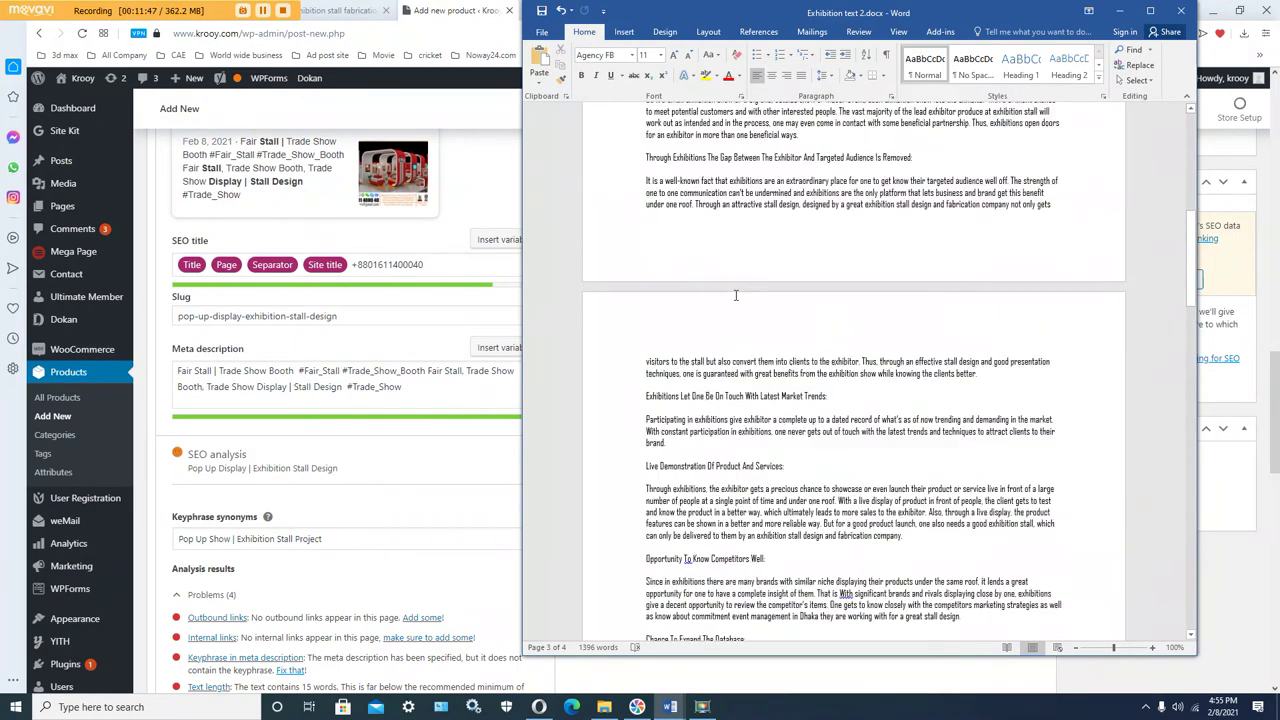
scroll(737, 296, up, 5)
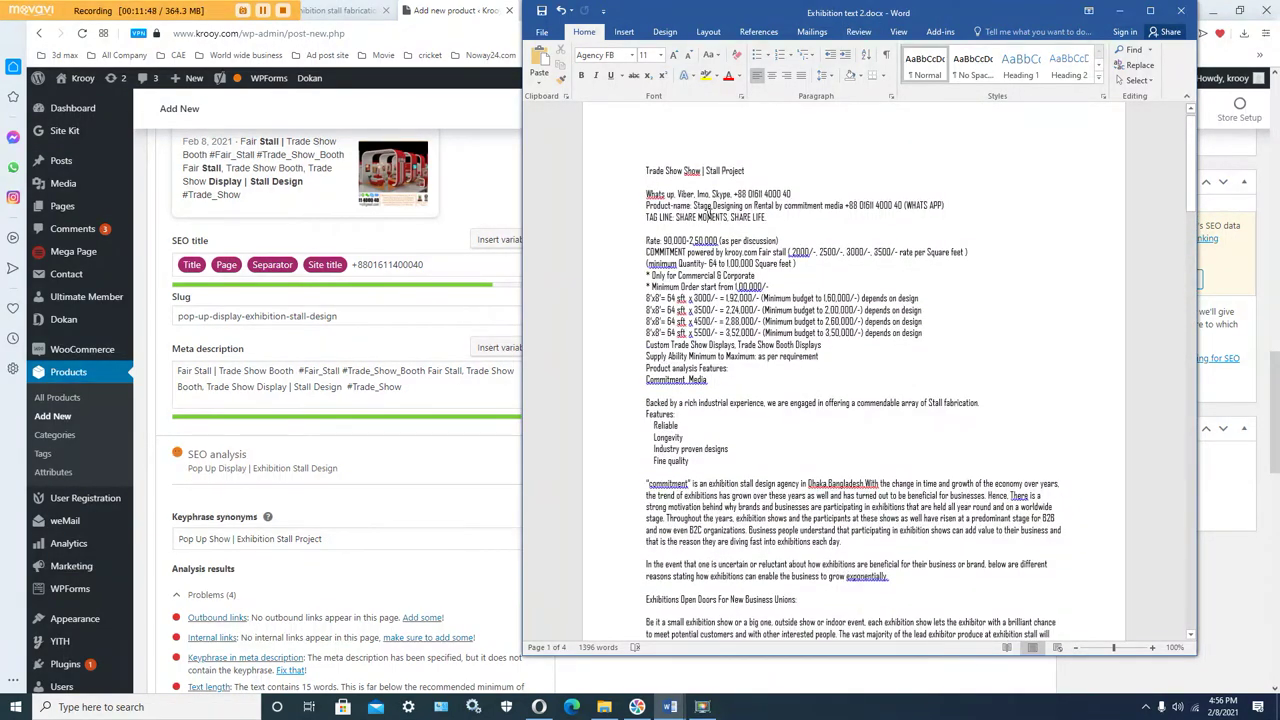
key(ctrl+a)
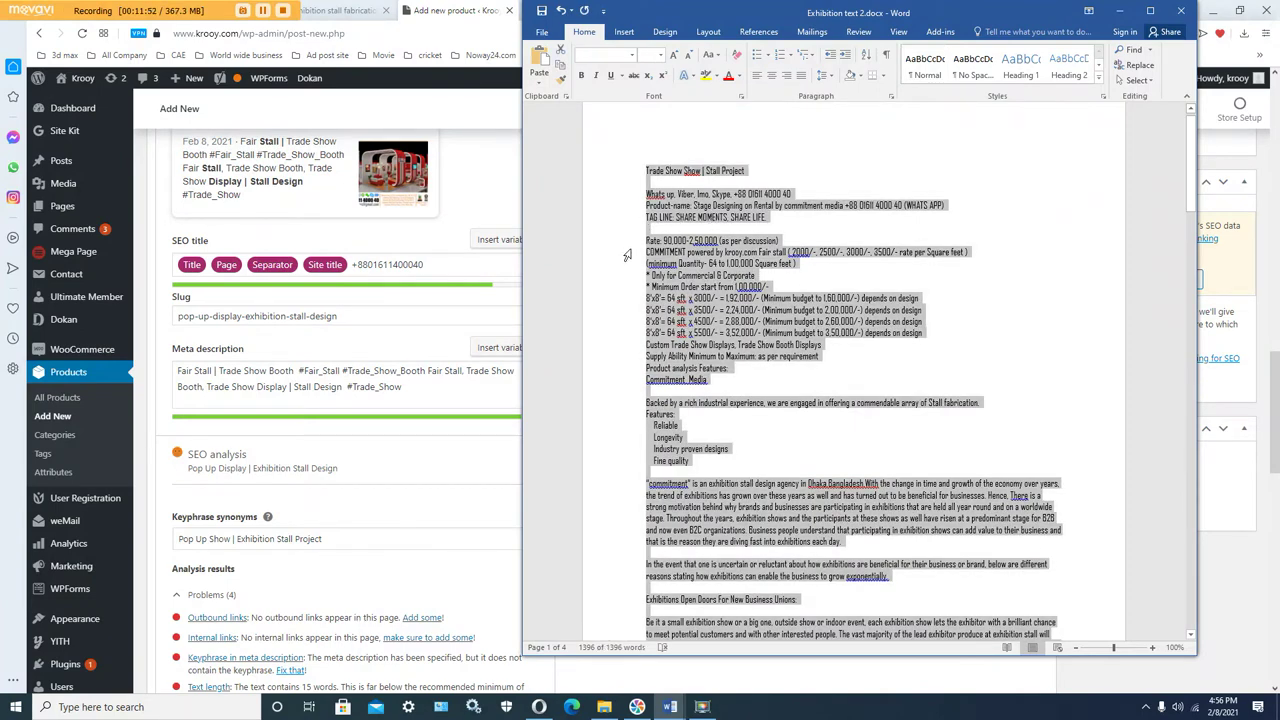
click(477, 197)
scroll(499, 289, up, 2)
scroll(499, 289, up, 10)
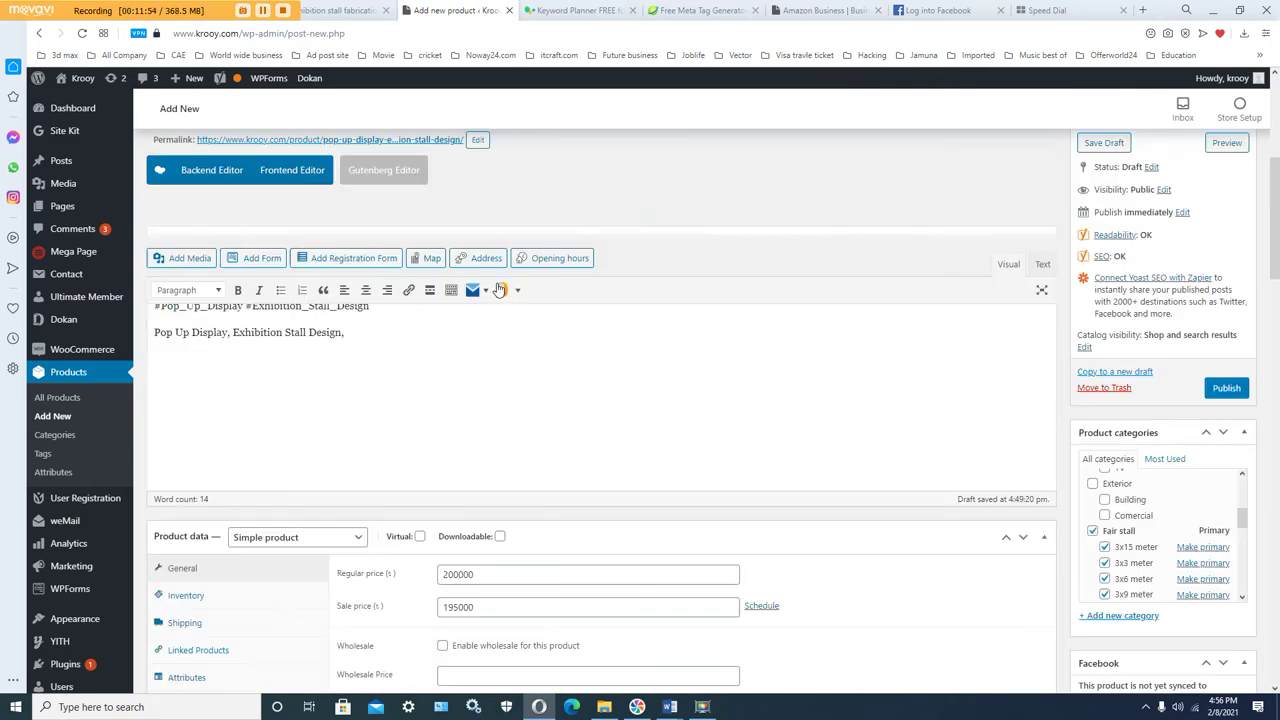
Step: Paste the Exhibition text 2 copy after the third line of the product description and review it
click(366, 405)
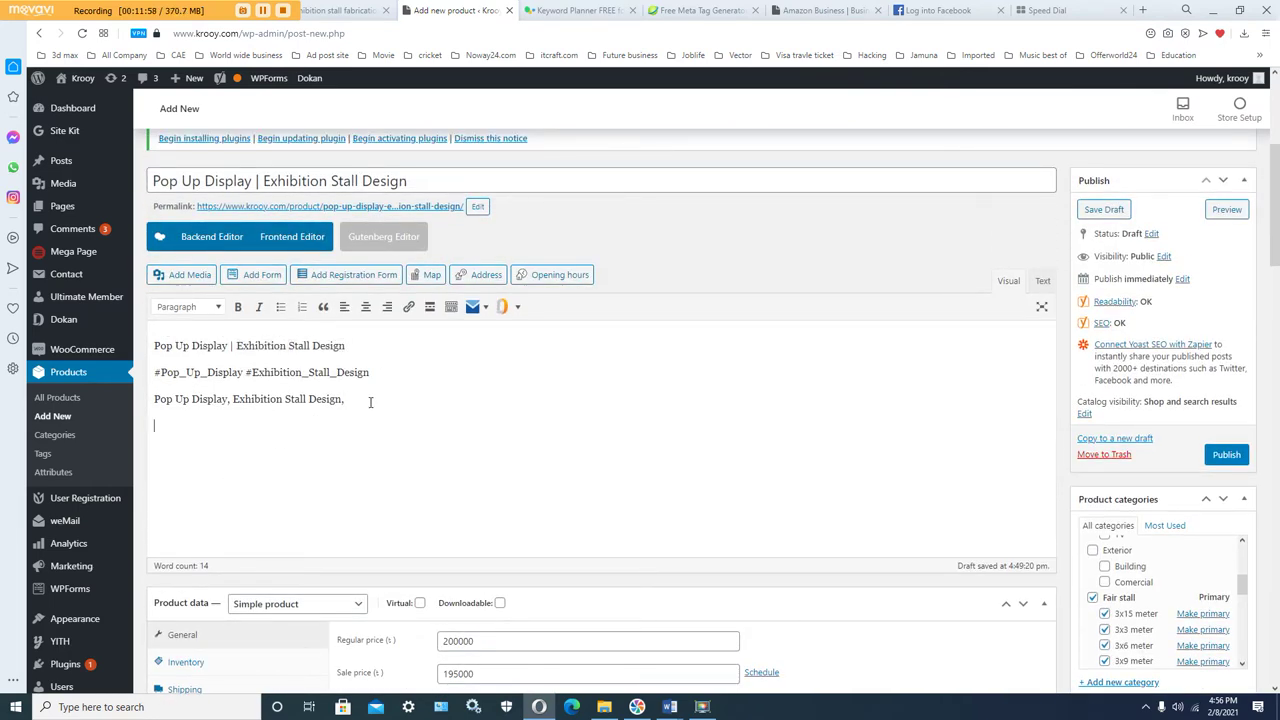
key(ctrl+v)
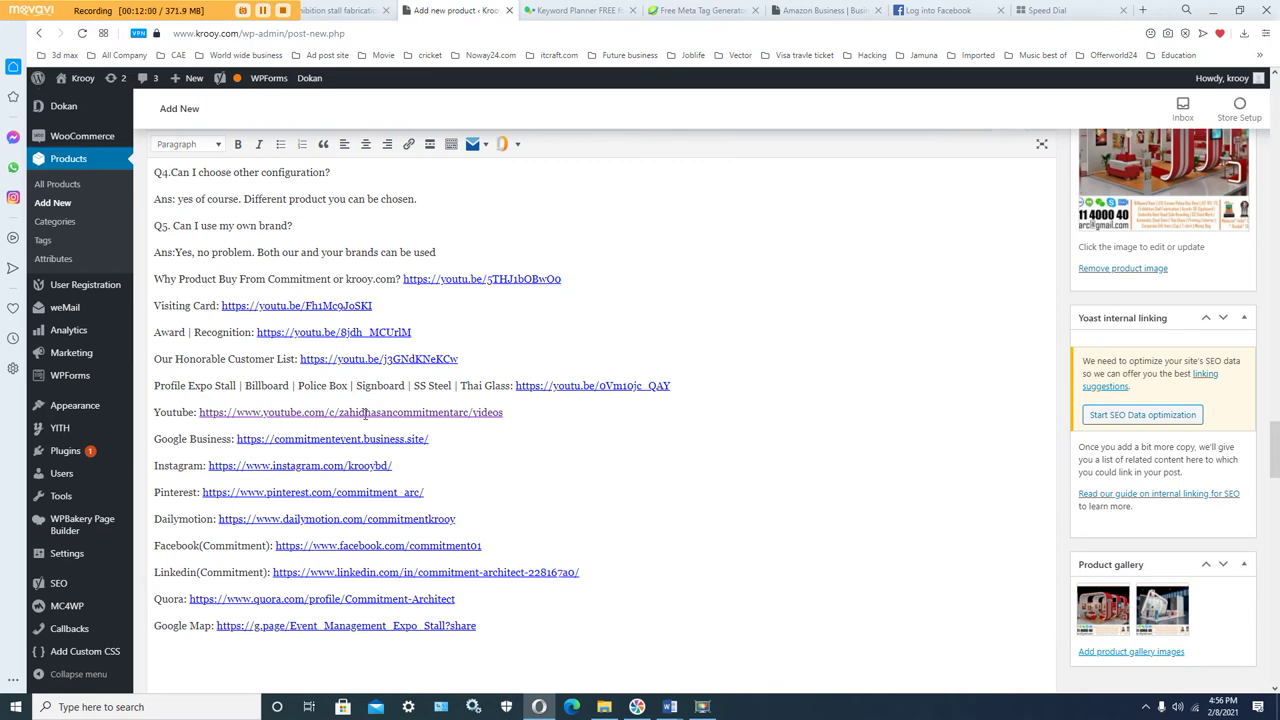
key(BackSpace)
scroll(559, 350, up, 15)
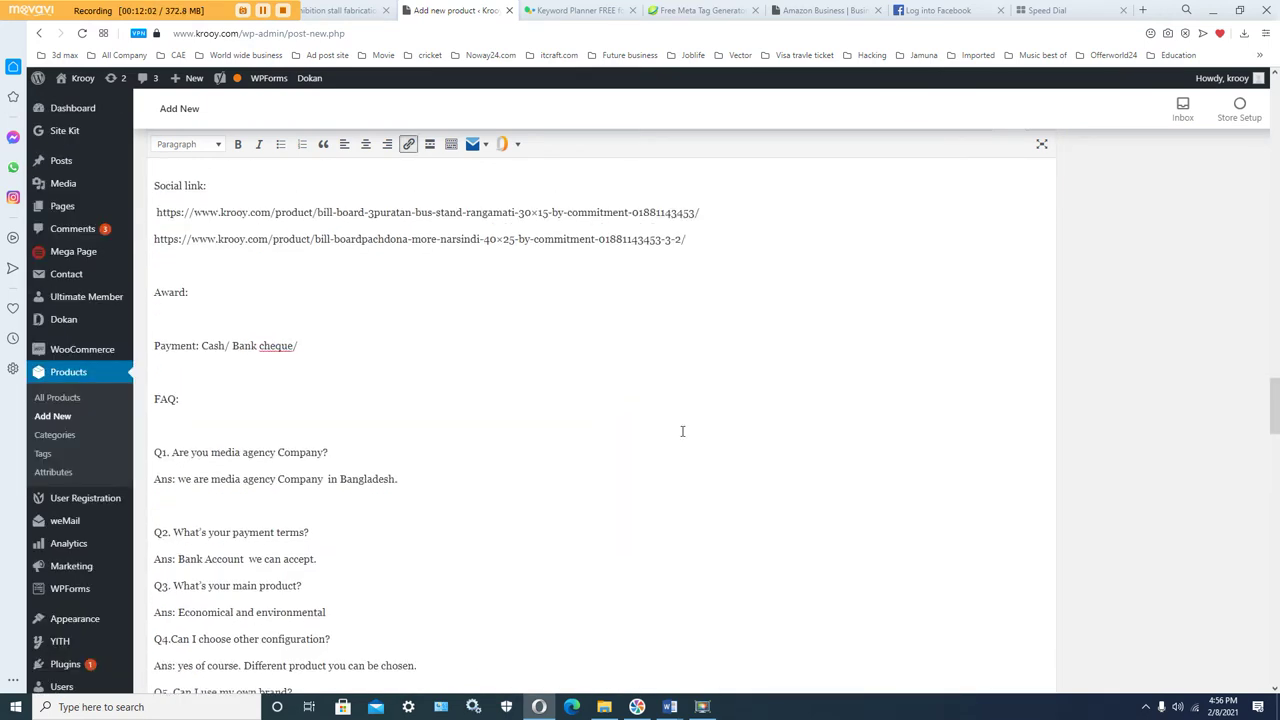
drag(1274, 371, 1274, 120)
scroll(566, 536, down, 3)
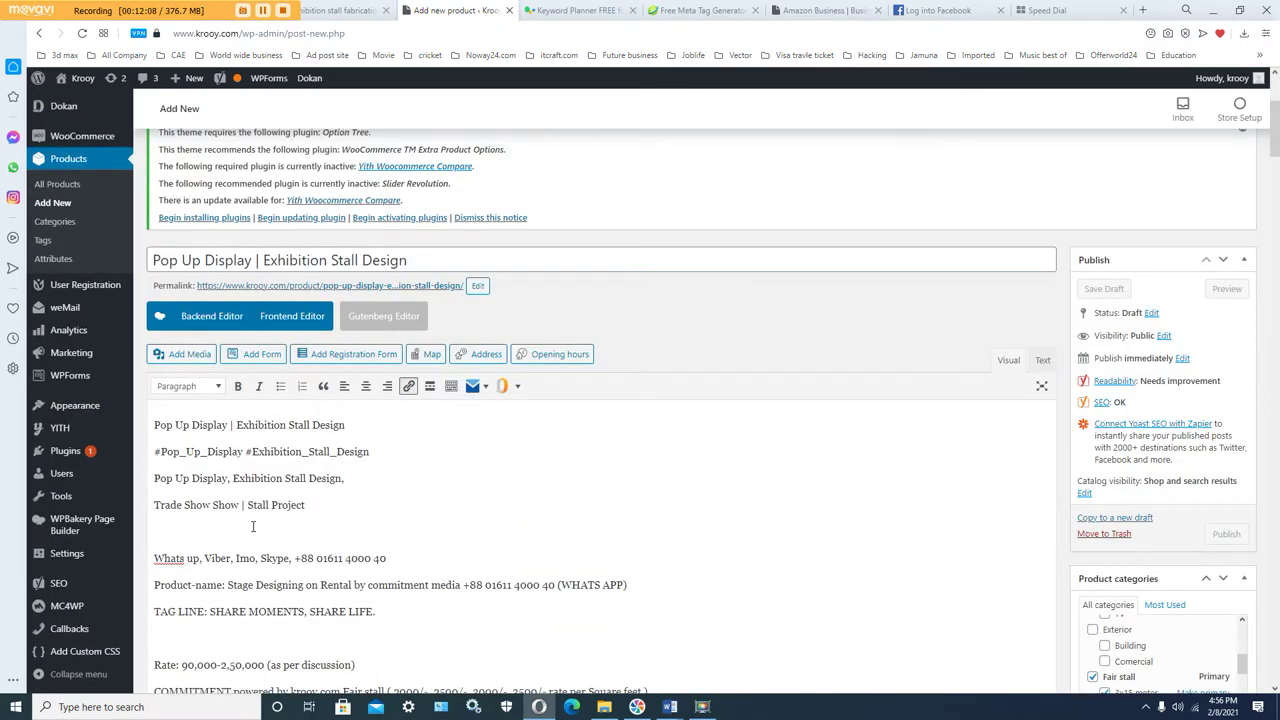
mouse_move(1274, 130)
mouse_down()
mouse_move(1276, 403)
mouse_move(1276, 125)
mouse_up()
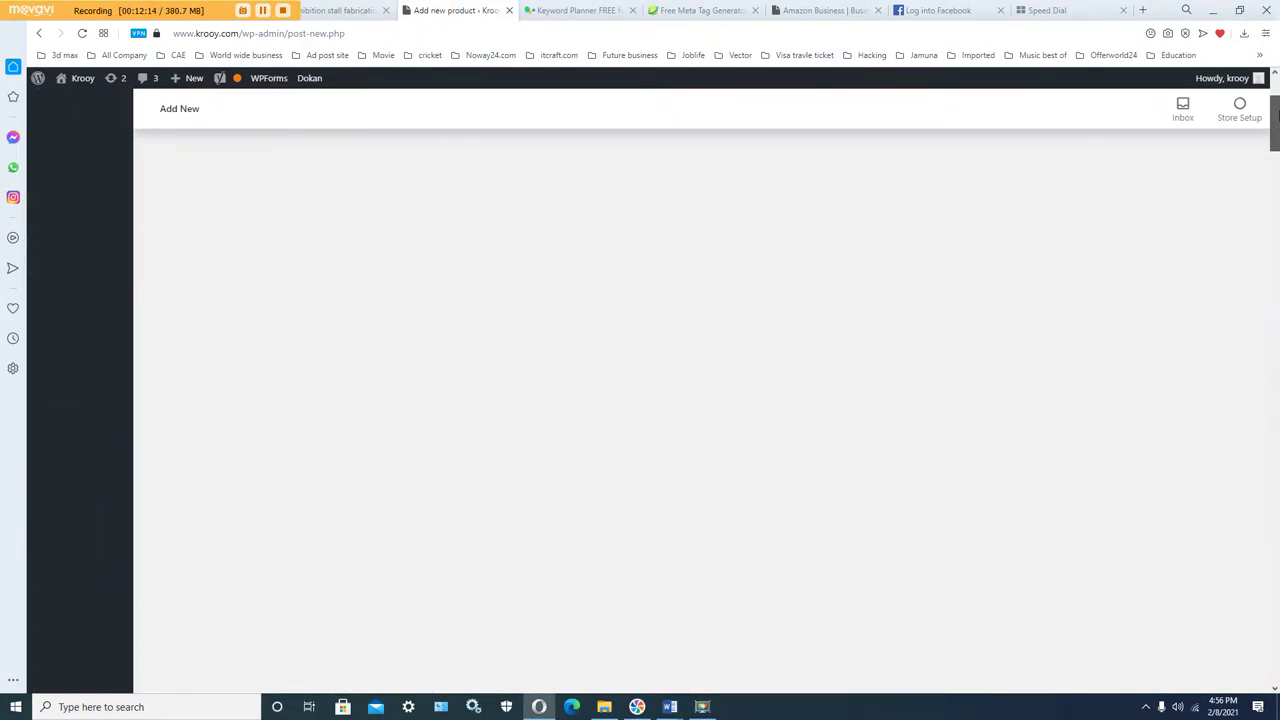
scroll(1122, 376, down, 3)
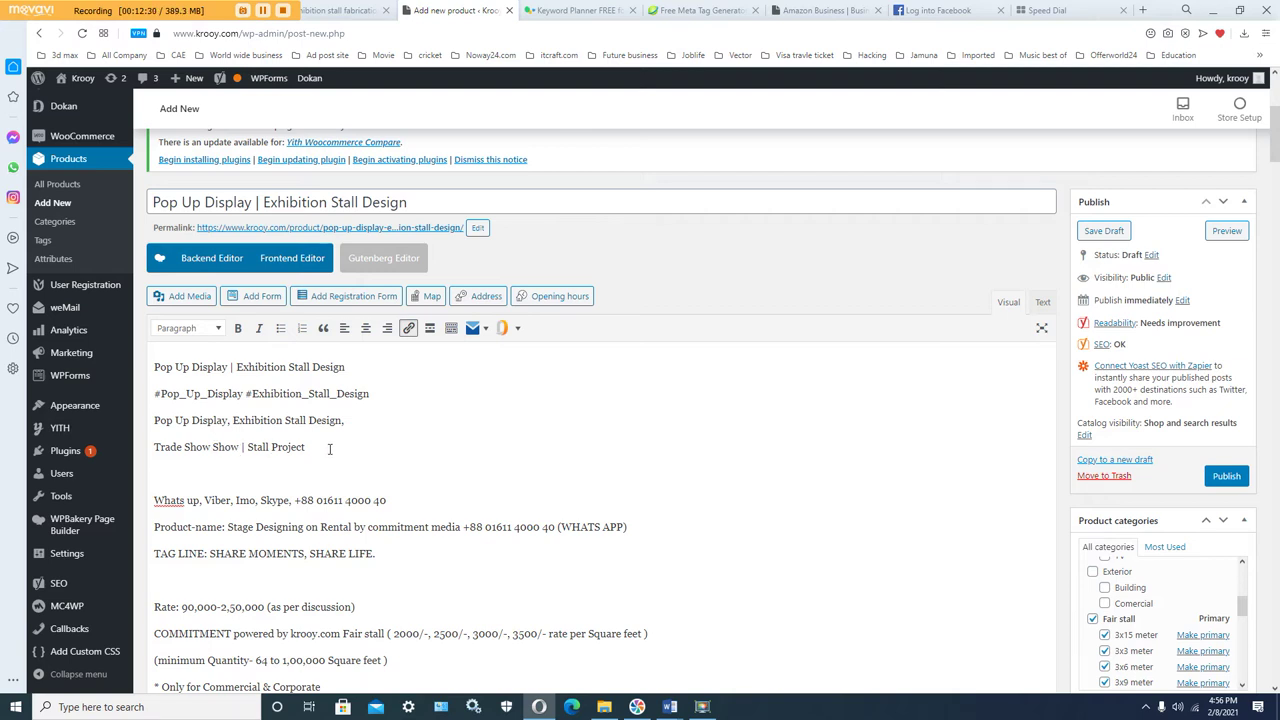
drag(329, 449, 155, 449)
Step: Delete the 'Trade Show Show | Stall Project' line and start linking the words 'Pop Up Display'
key(Delete)
key(Delete)
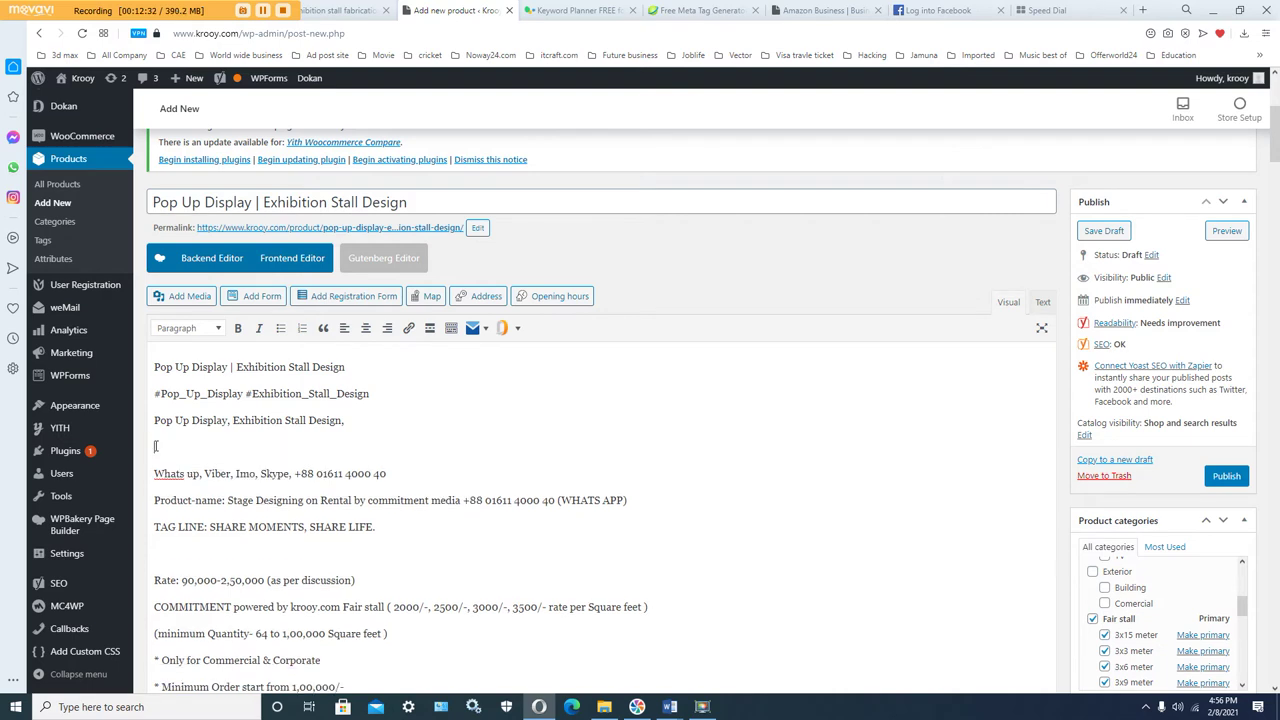
key(Delete)
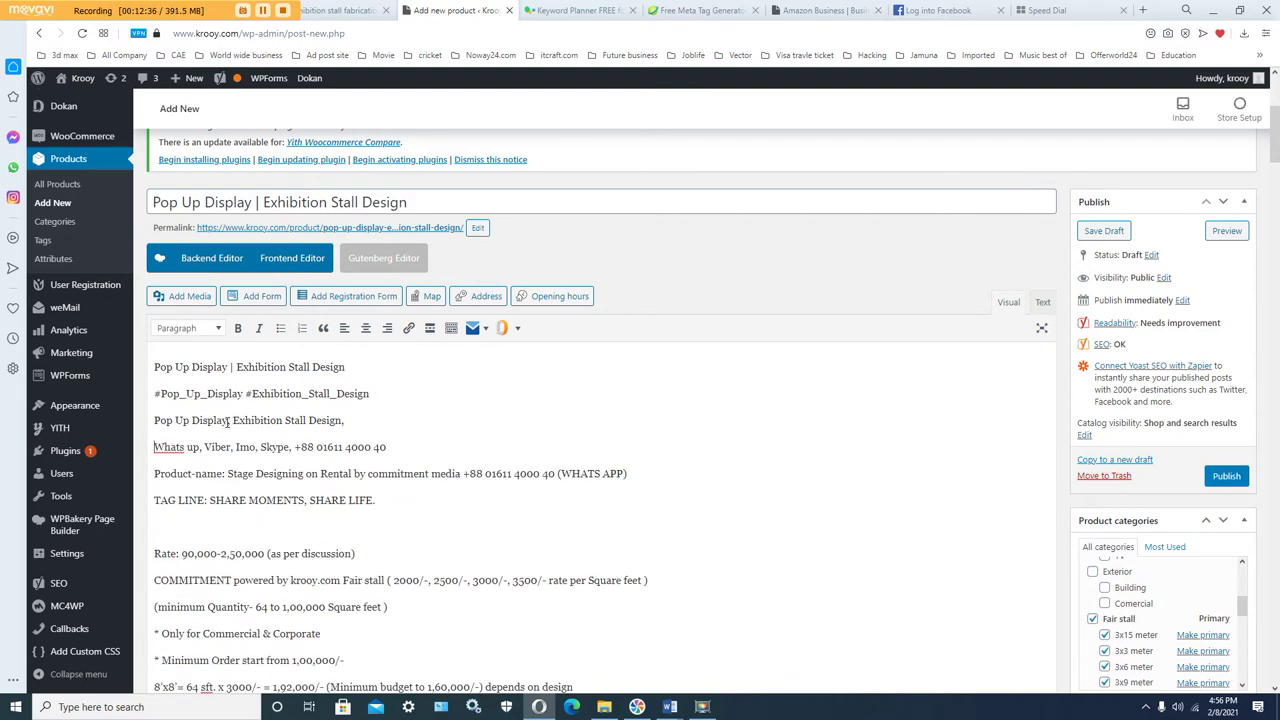
drag(229, 422, 154, 421)
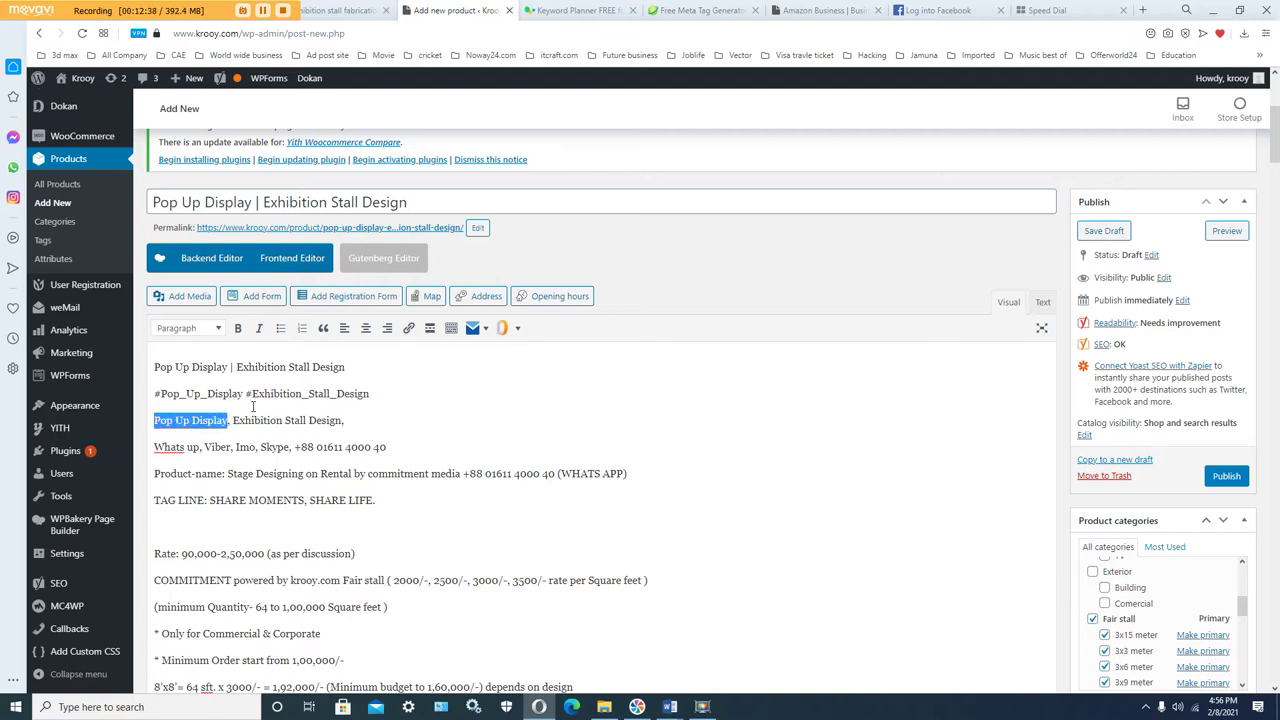
click(409, 330)
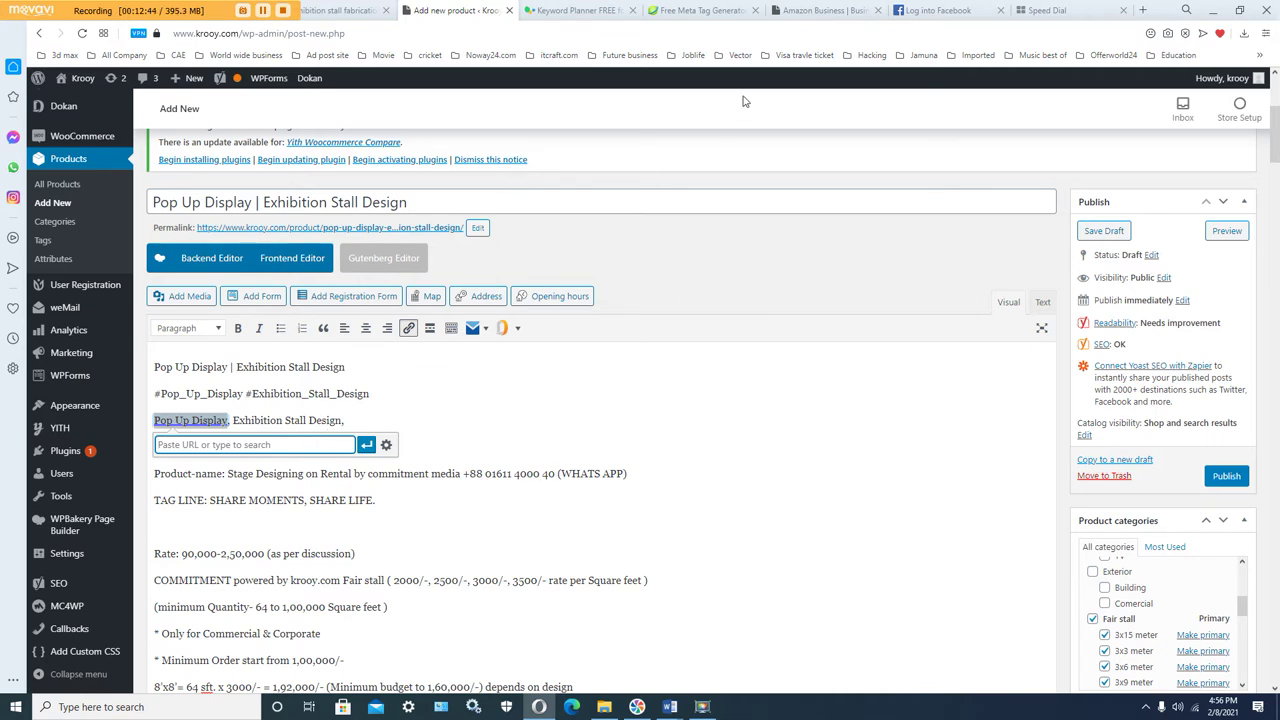
click(816, 12)
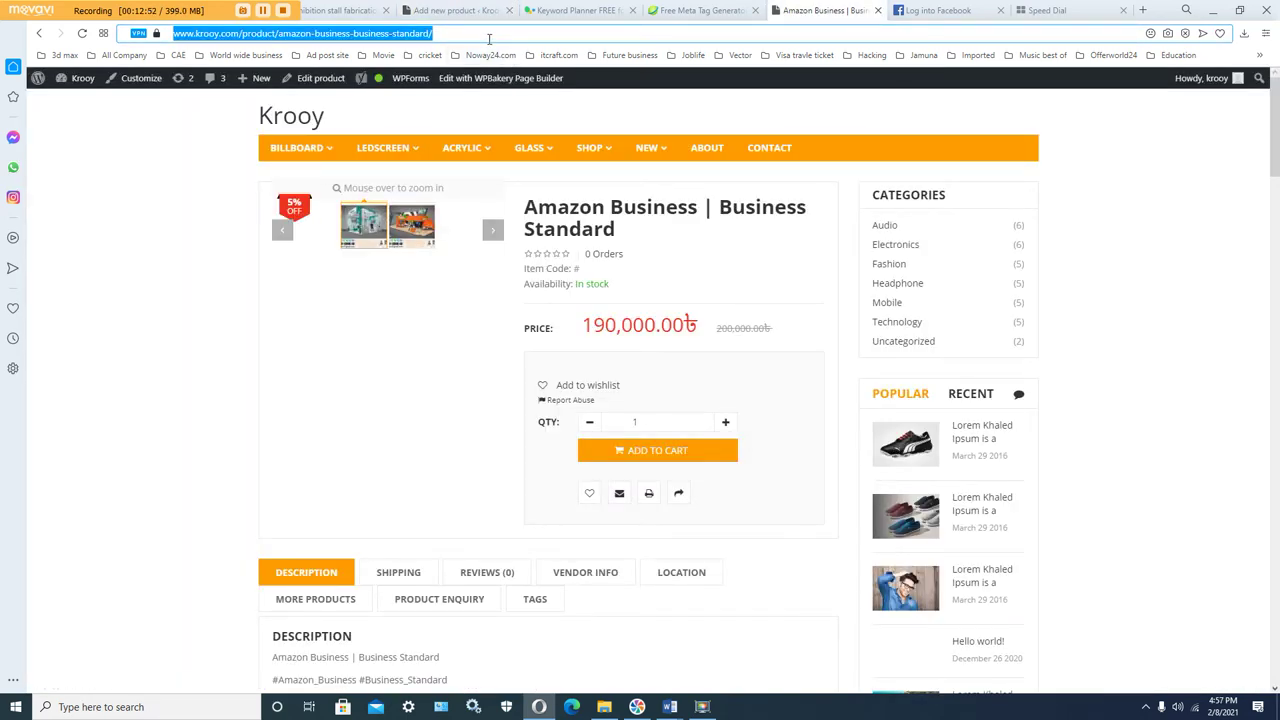
Step: Go to the Krooy store's home page and search for 'exhibition stall'
click(489, 38)
drag(486, 34, 238, 42)
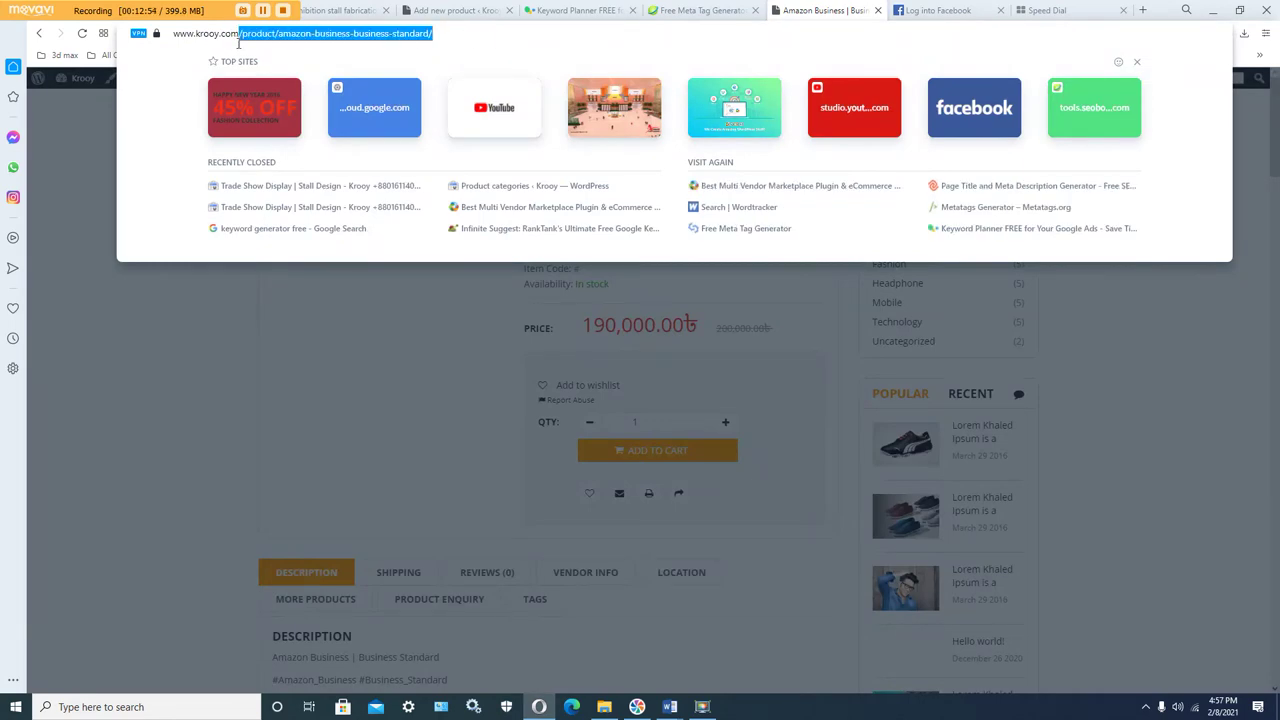
key(BackSpace)
key(Return)
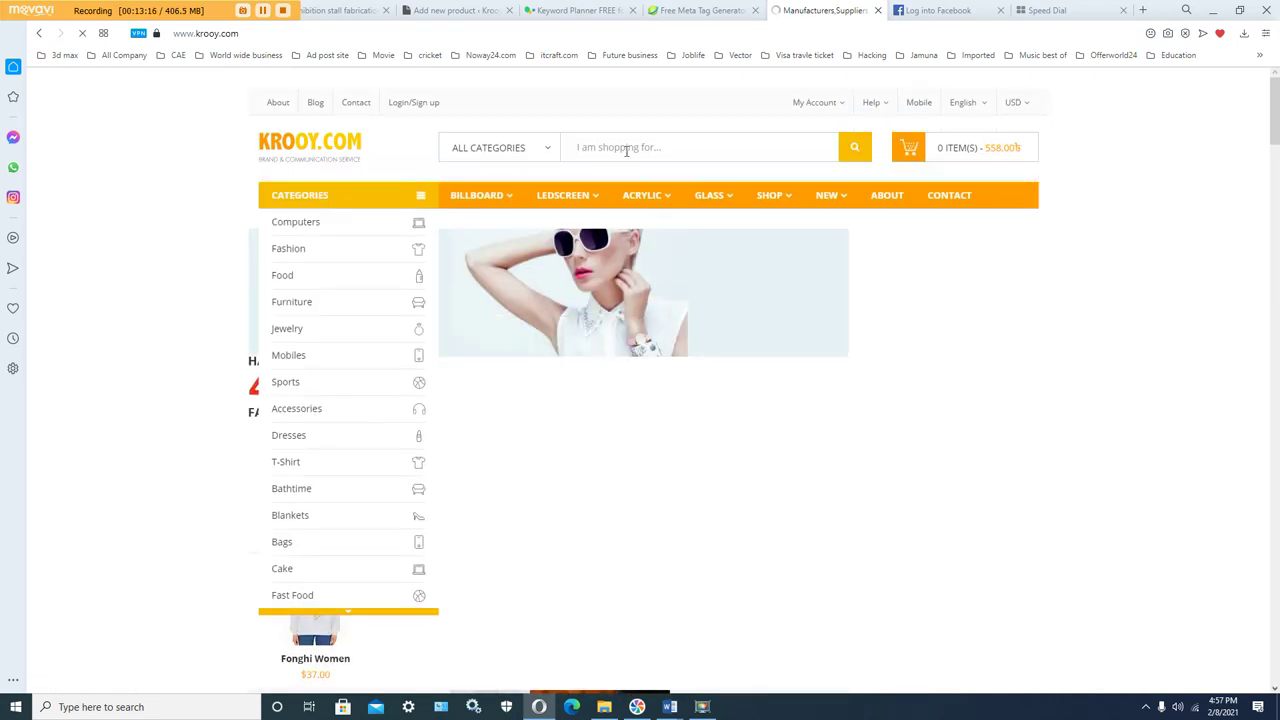
click(626, 150)
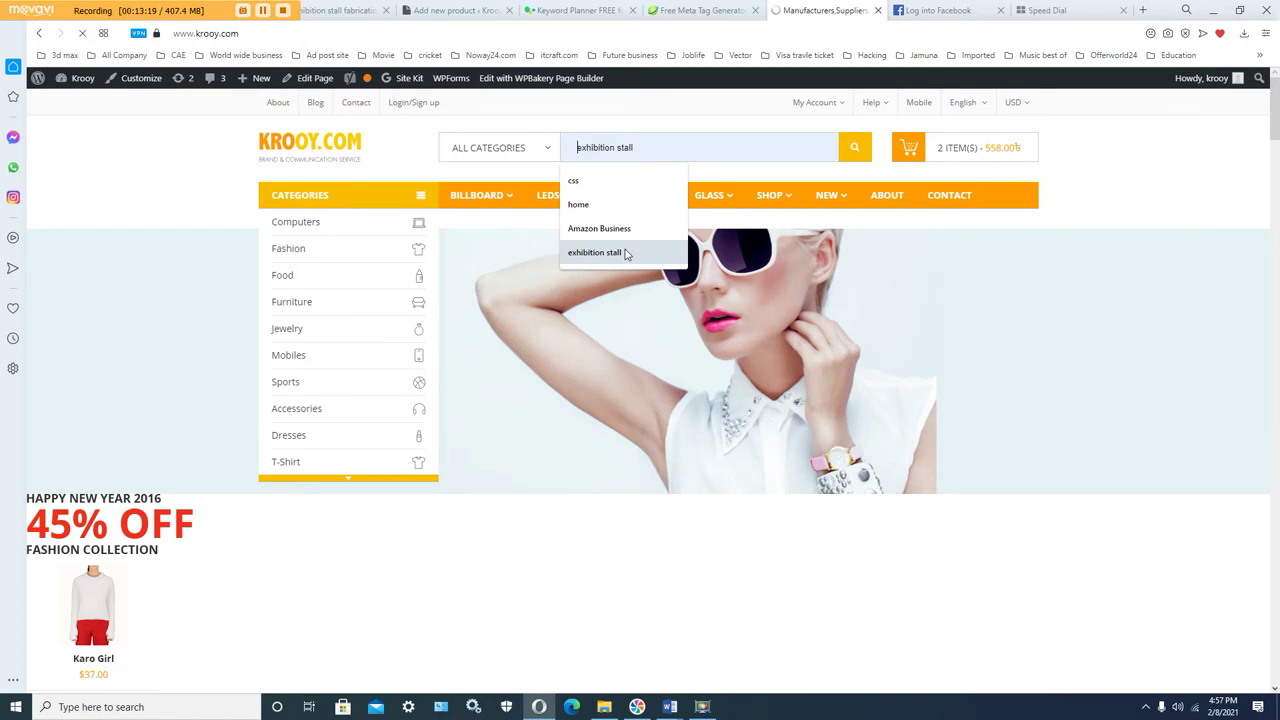
click(625, 252)
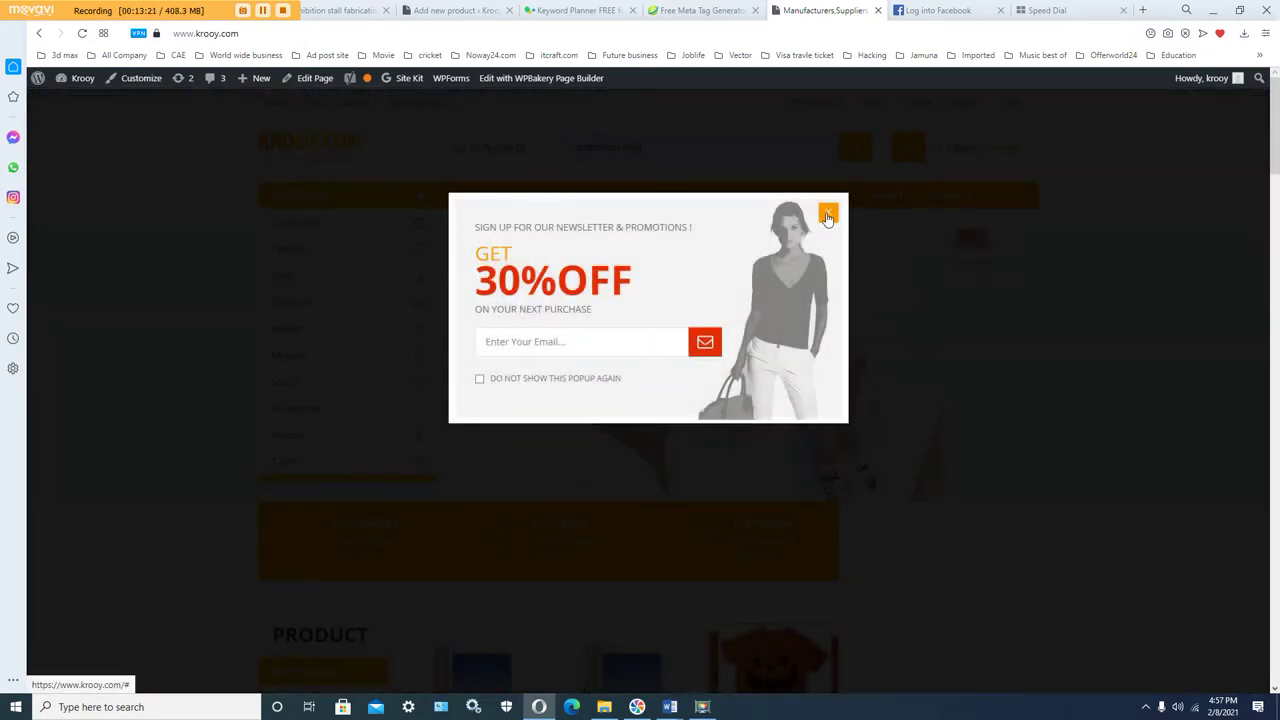
click(828, 216)
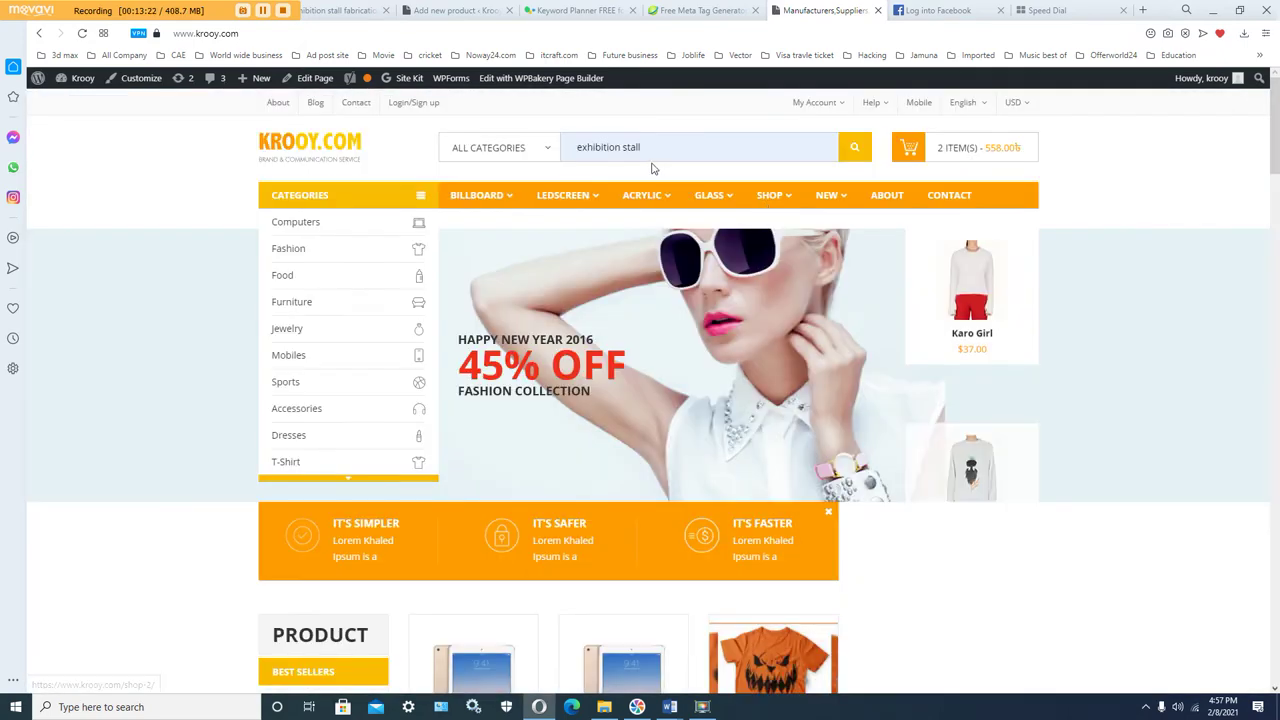
click(855, 148)
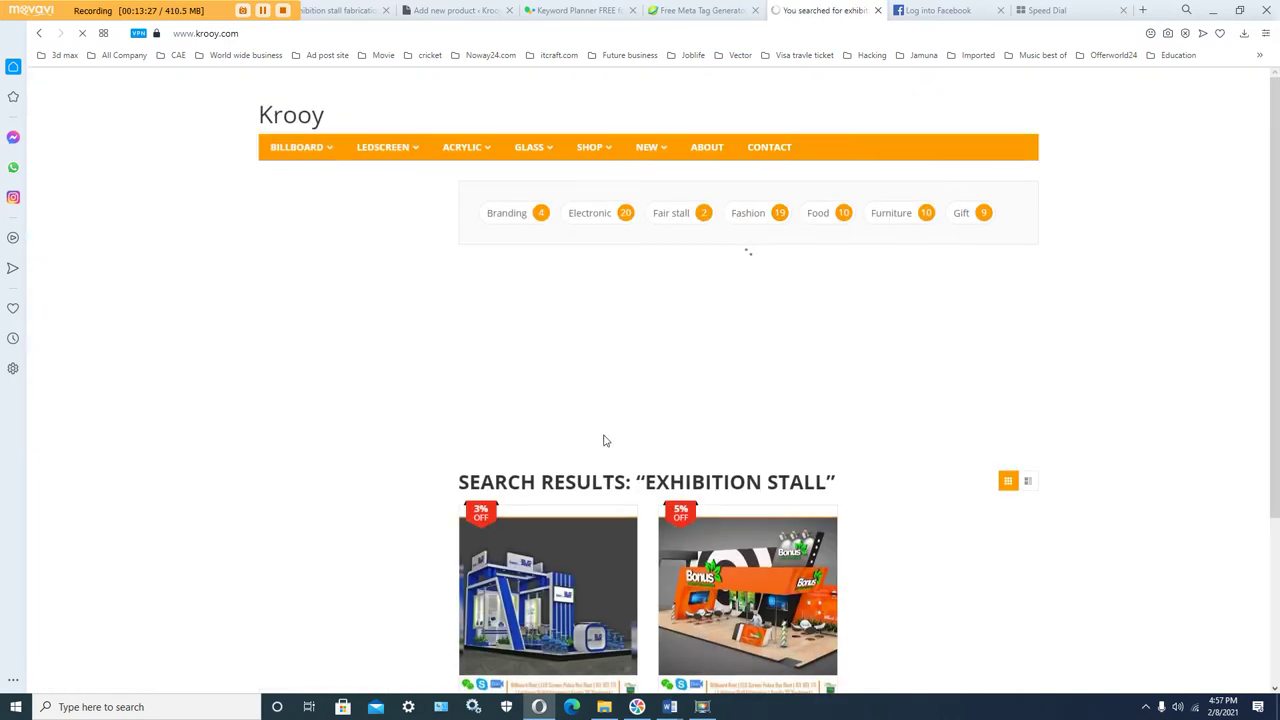
scroll(700, 530, down, 2)
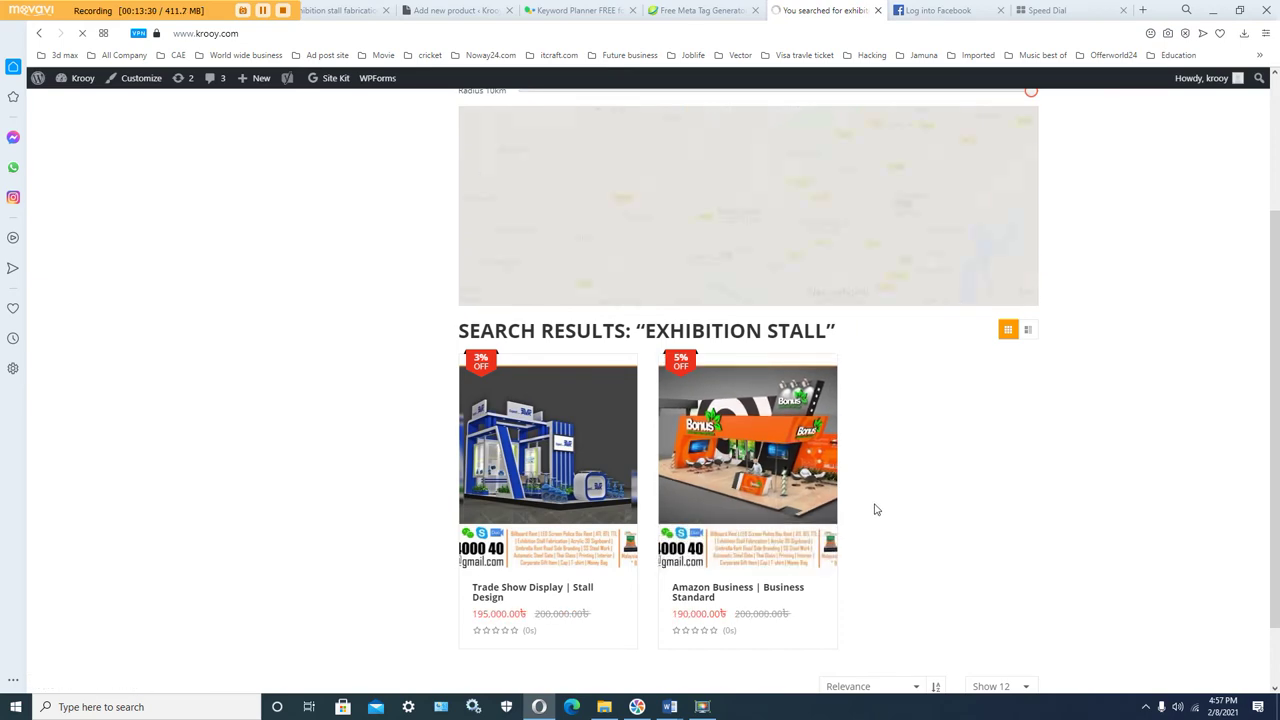
scroll(872, 508, down, 1)
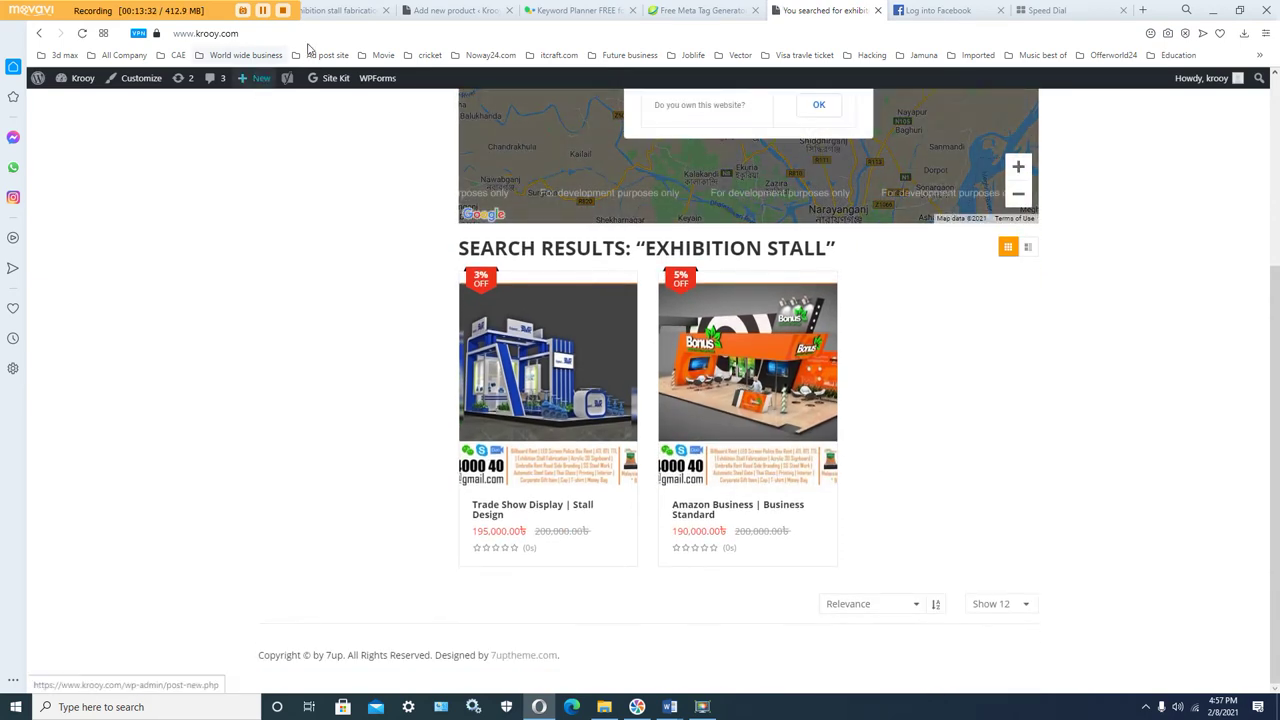
Step: Copy the web address of the 'exhibition stall' search results page
click(391, 35)
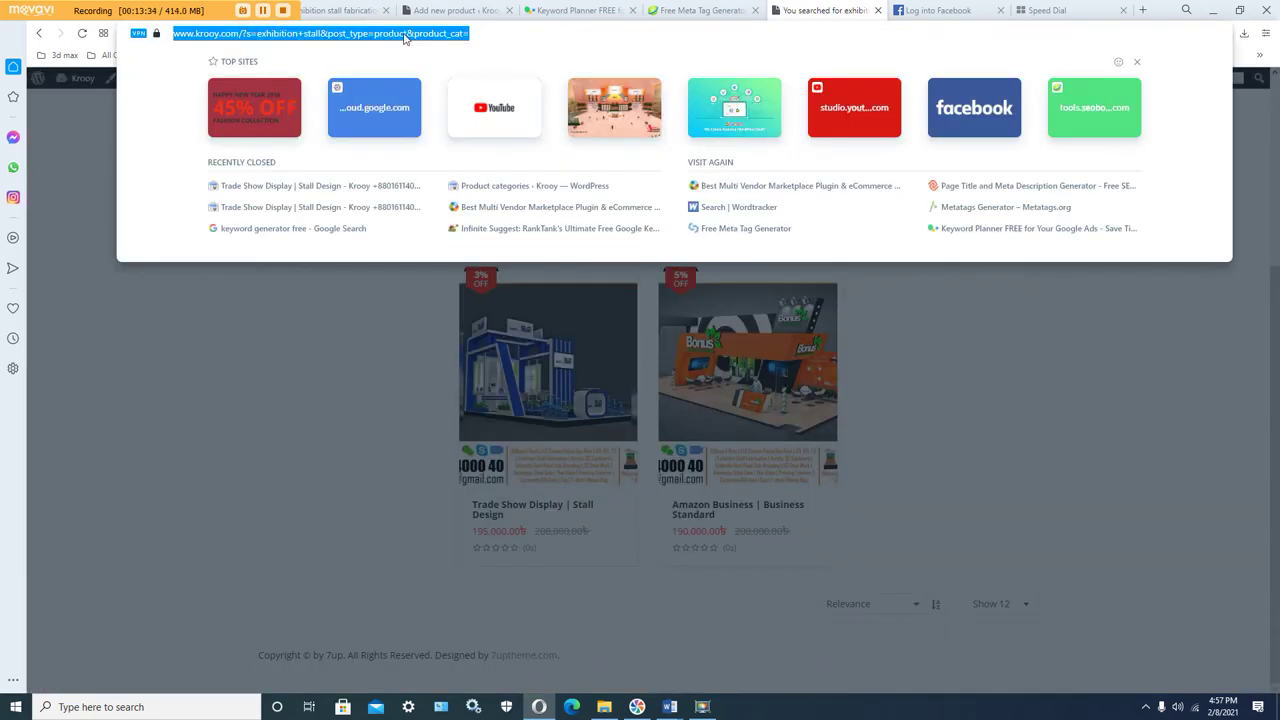
right_click(421, 39)
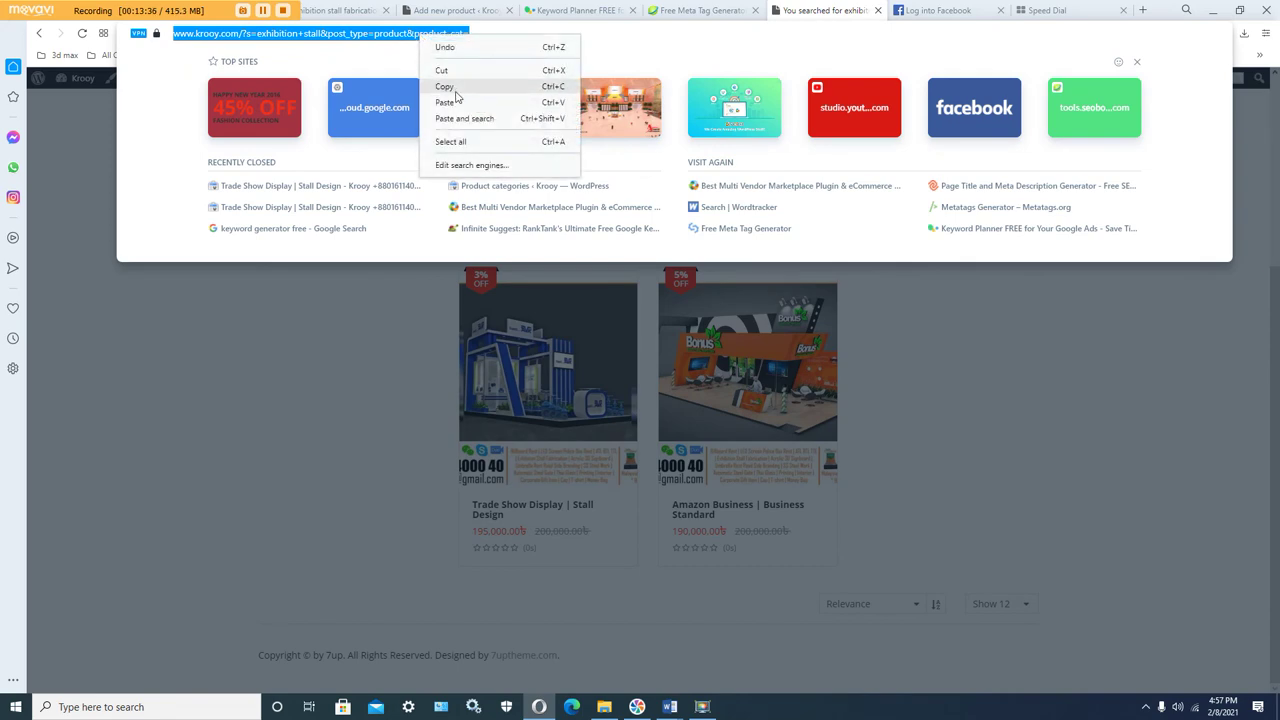
click(456, 88)
key(Escape)
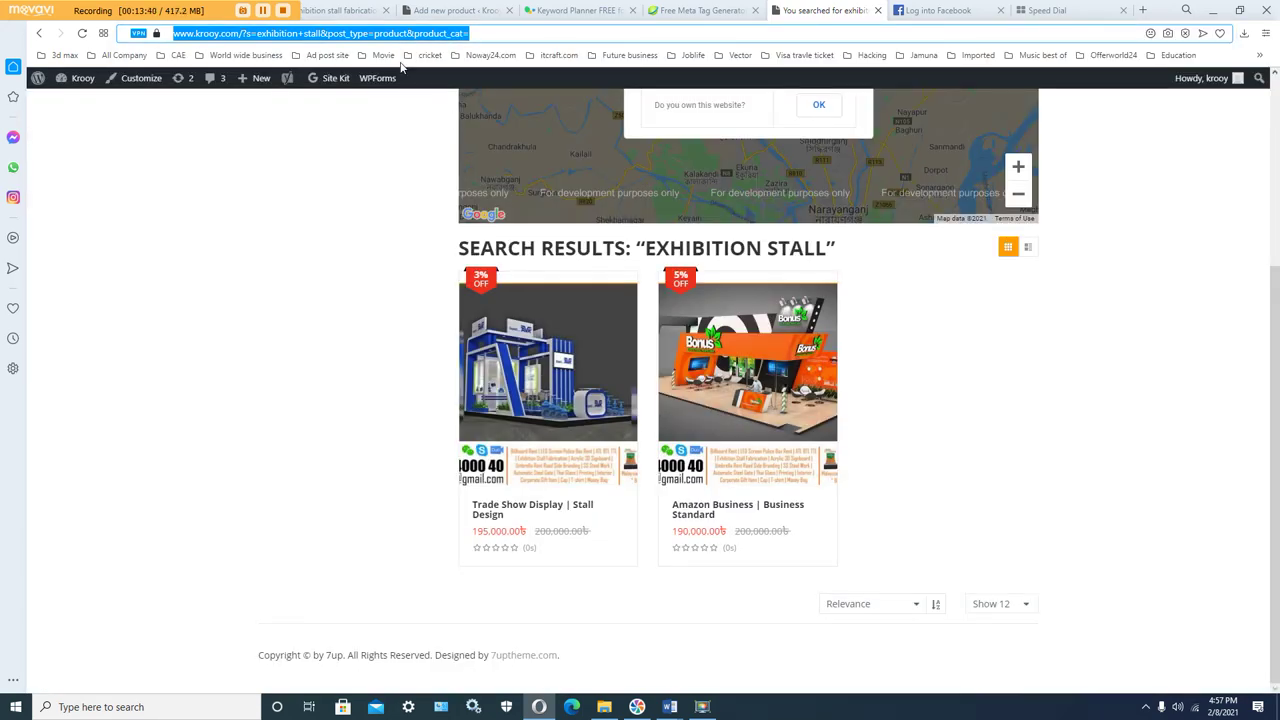
Step: Link 'Pop Up Display' to the pasted exhibition stall search results URL, then select 'Exhibition Stall Design'
click(340, 11)
click(451, 11)
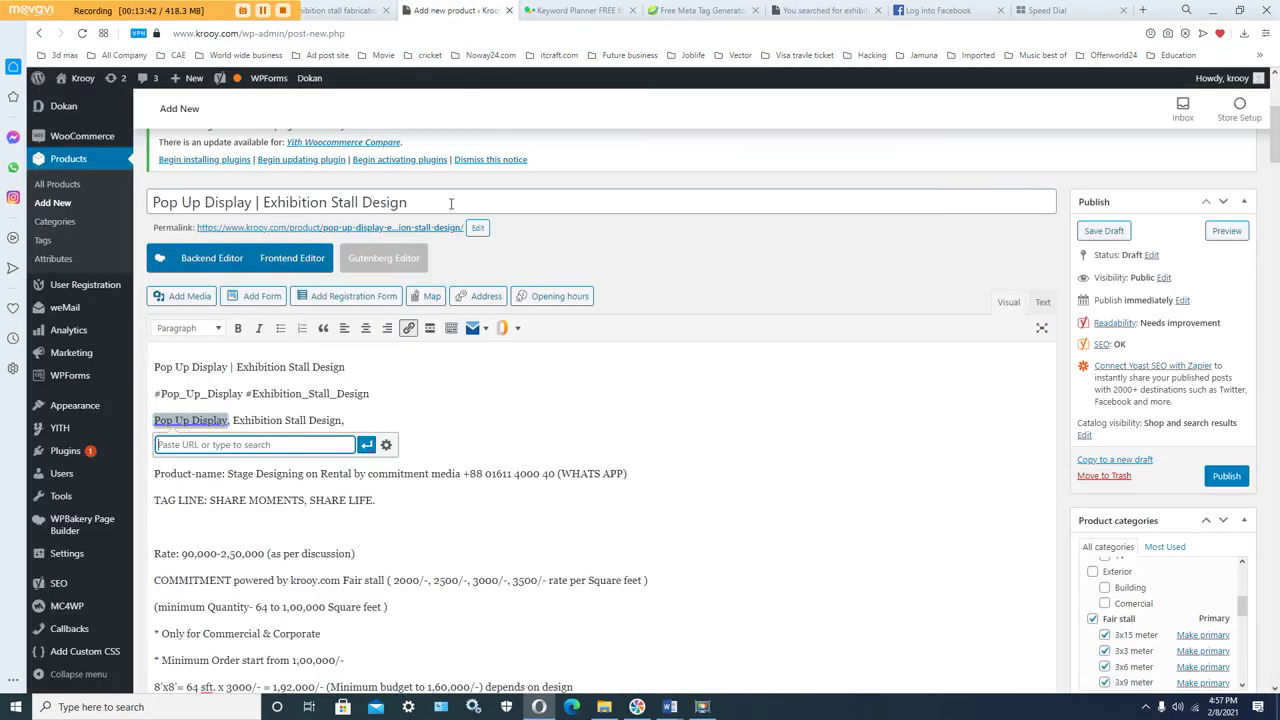
right_click(330, 444)
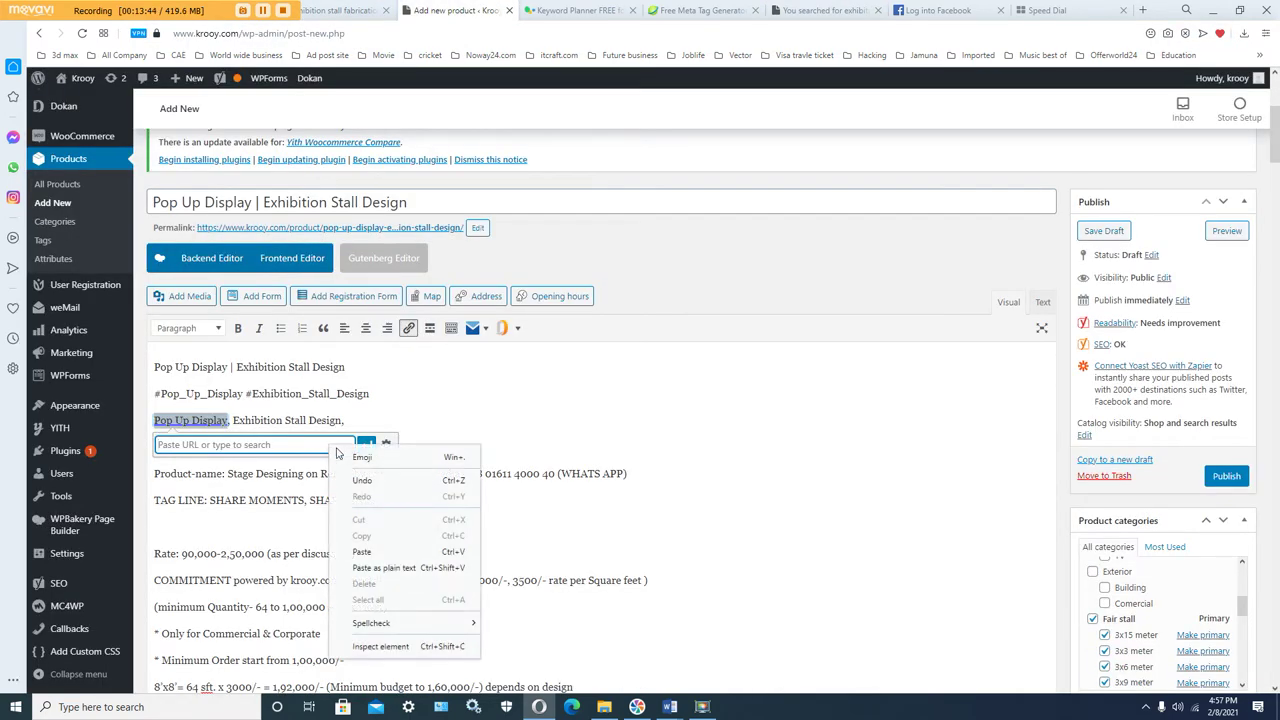
click(364, 552)
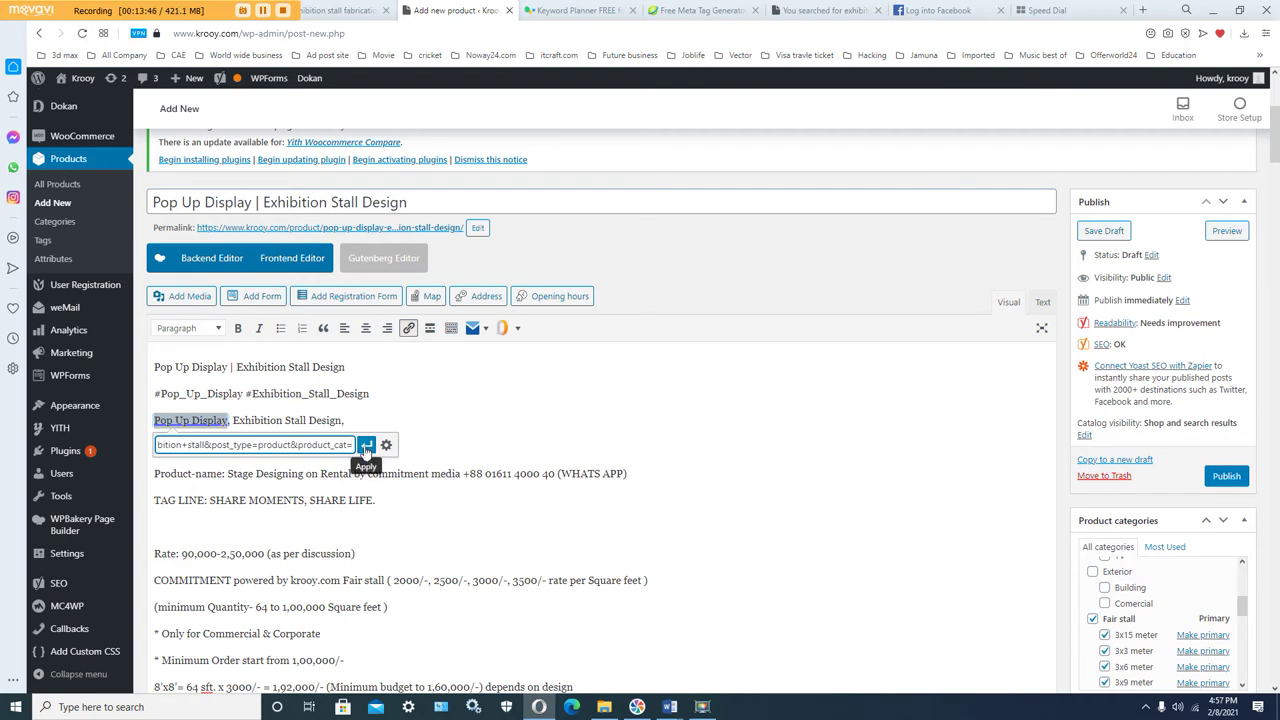
click(366, 447)
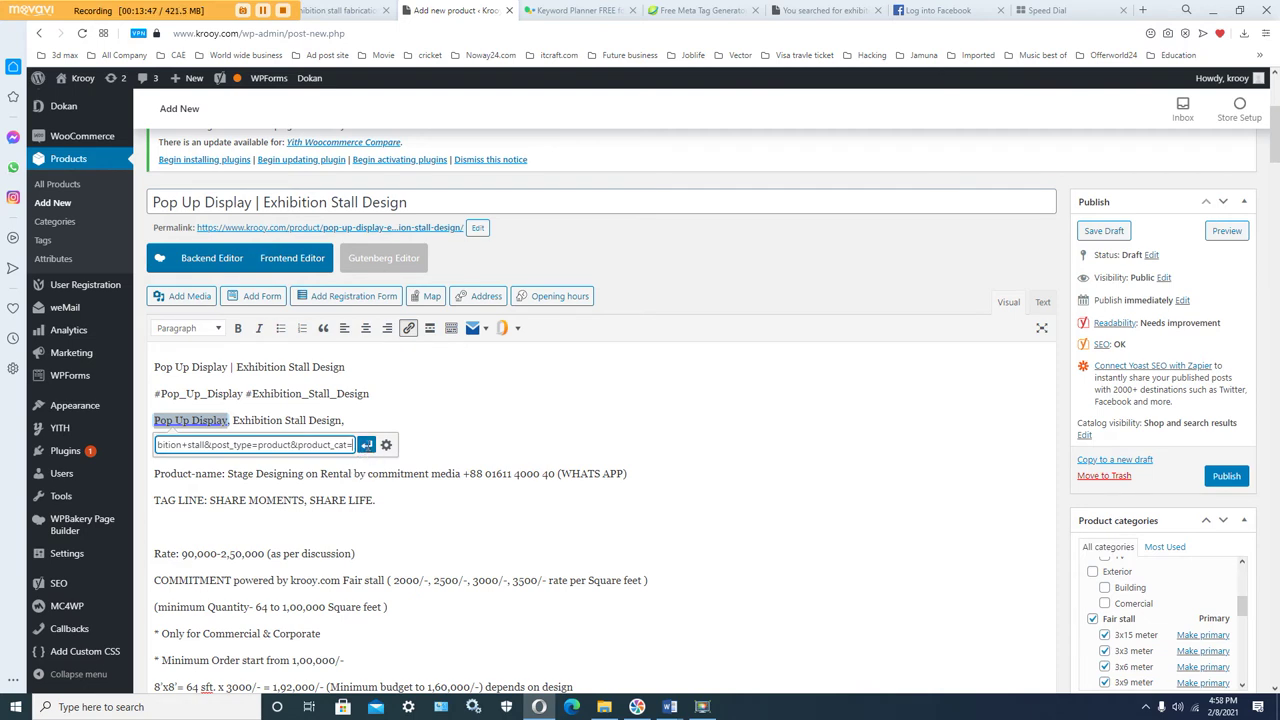
click(300, 423)
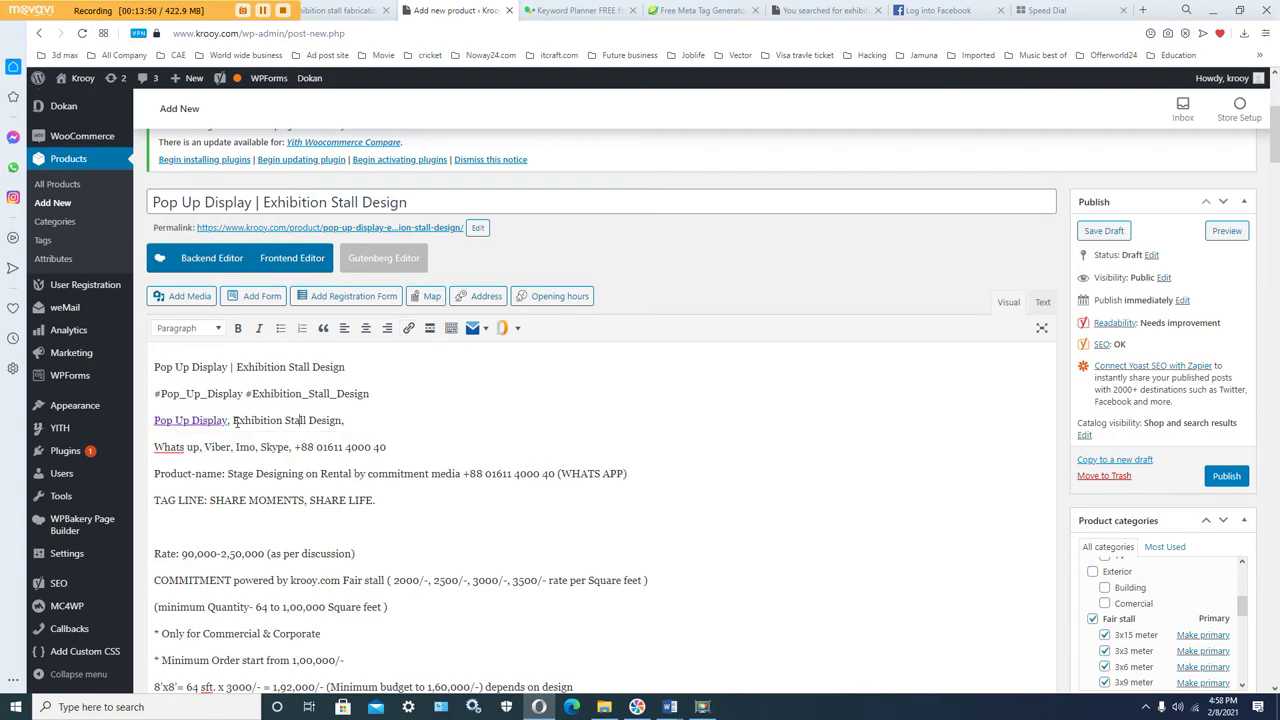
drag(258, 421, 347, 421)
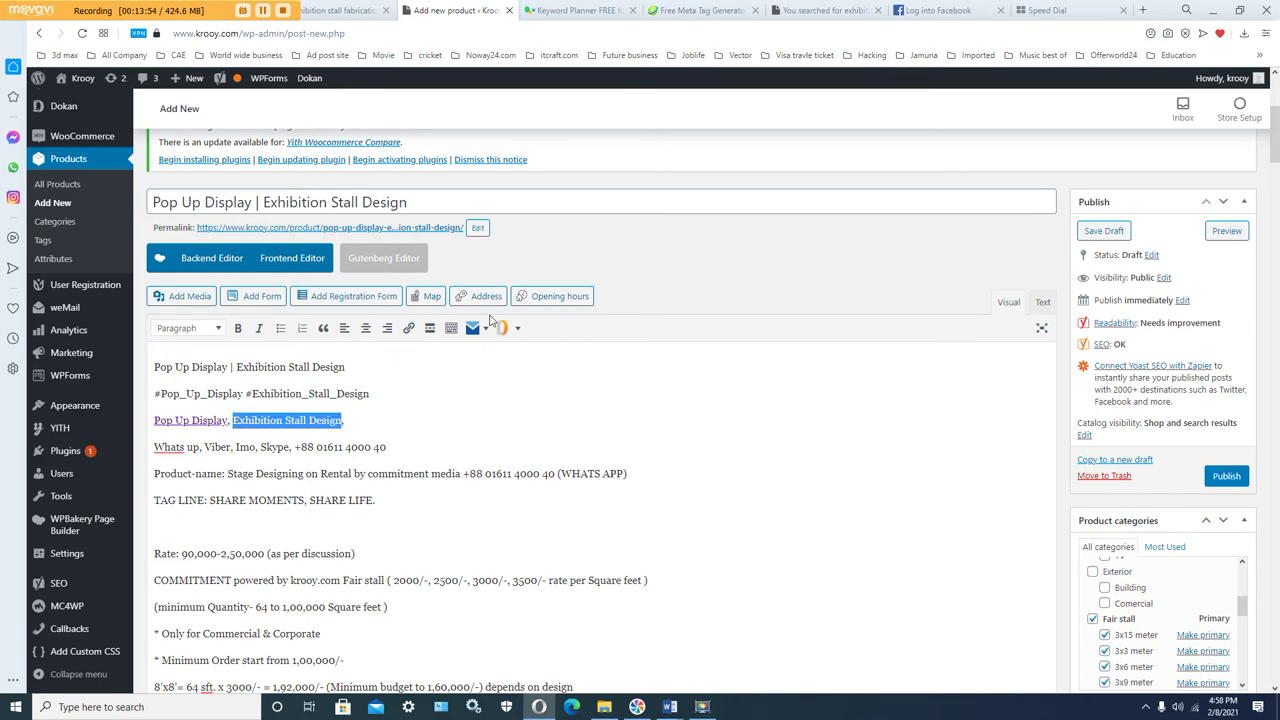
Step: Copy the YouTube videos address from the social links list
scroll(565, 469, down, 5)
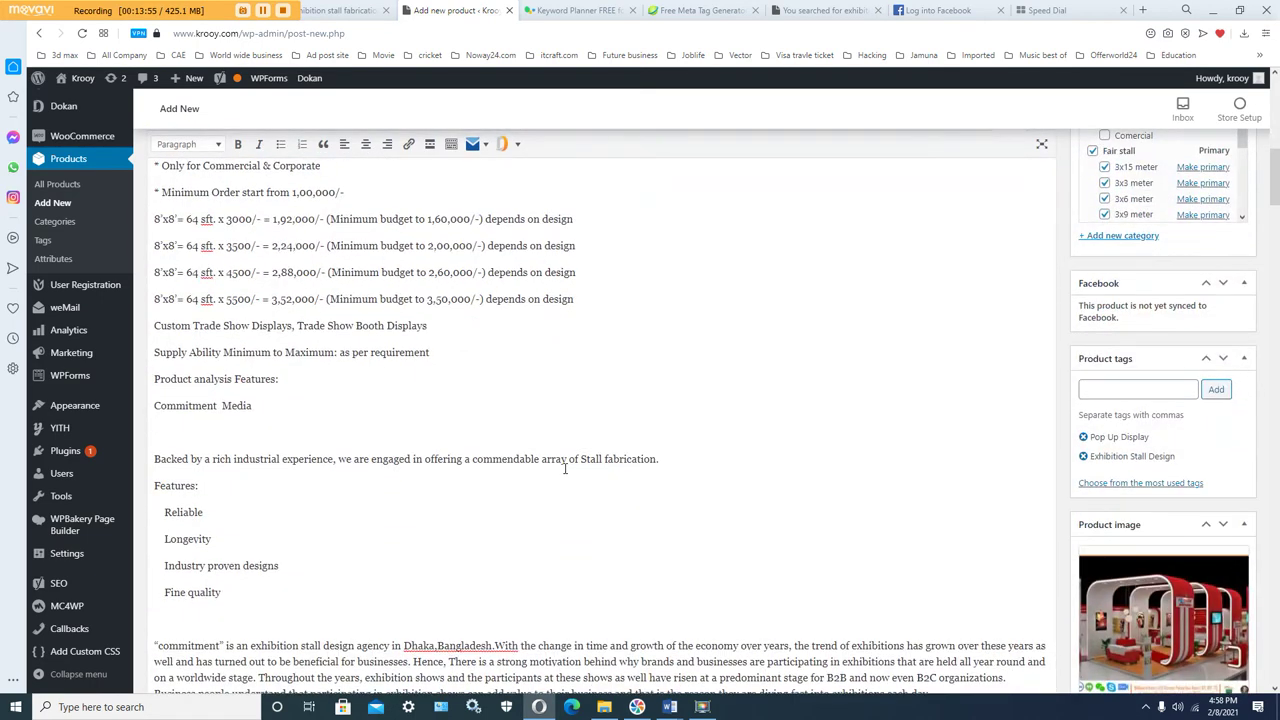
scroll(565, 469, down, 20)
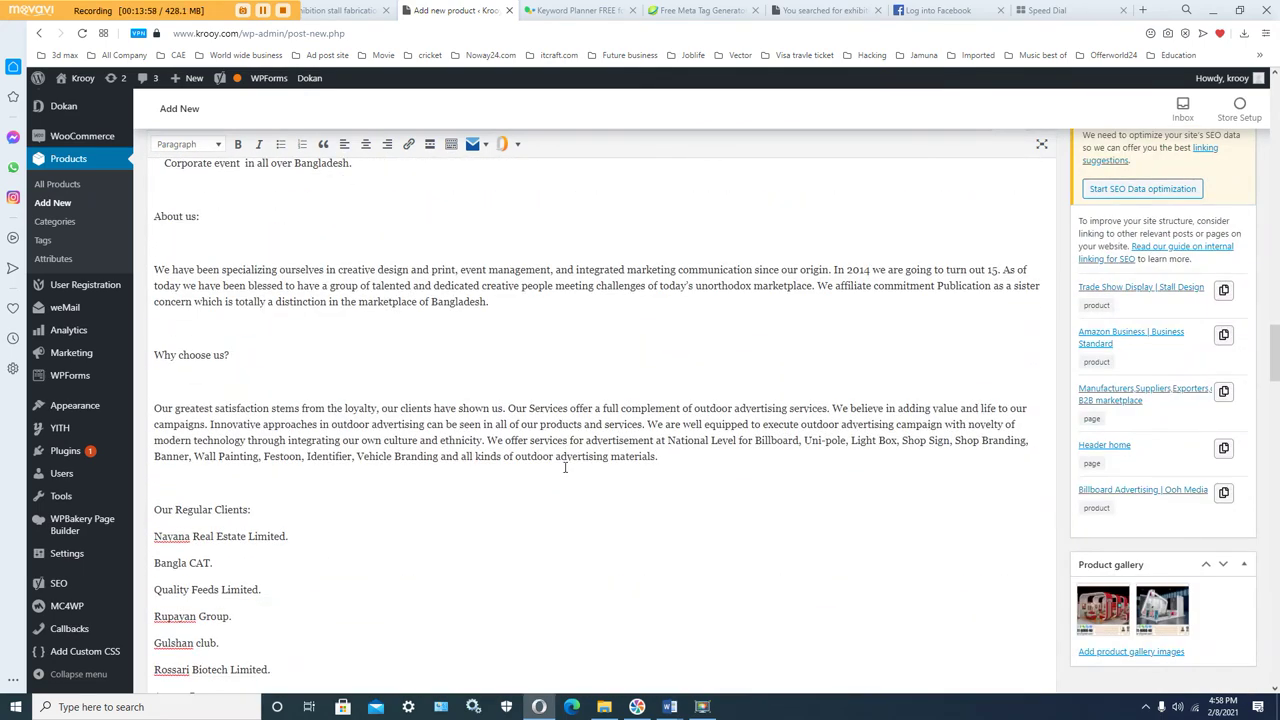
scroll(565, 467, down, 10)
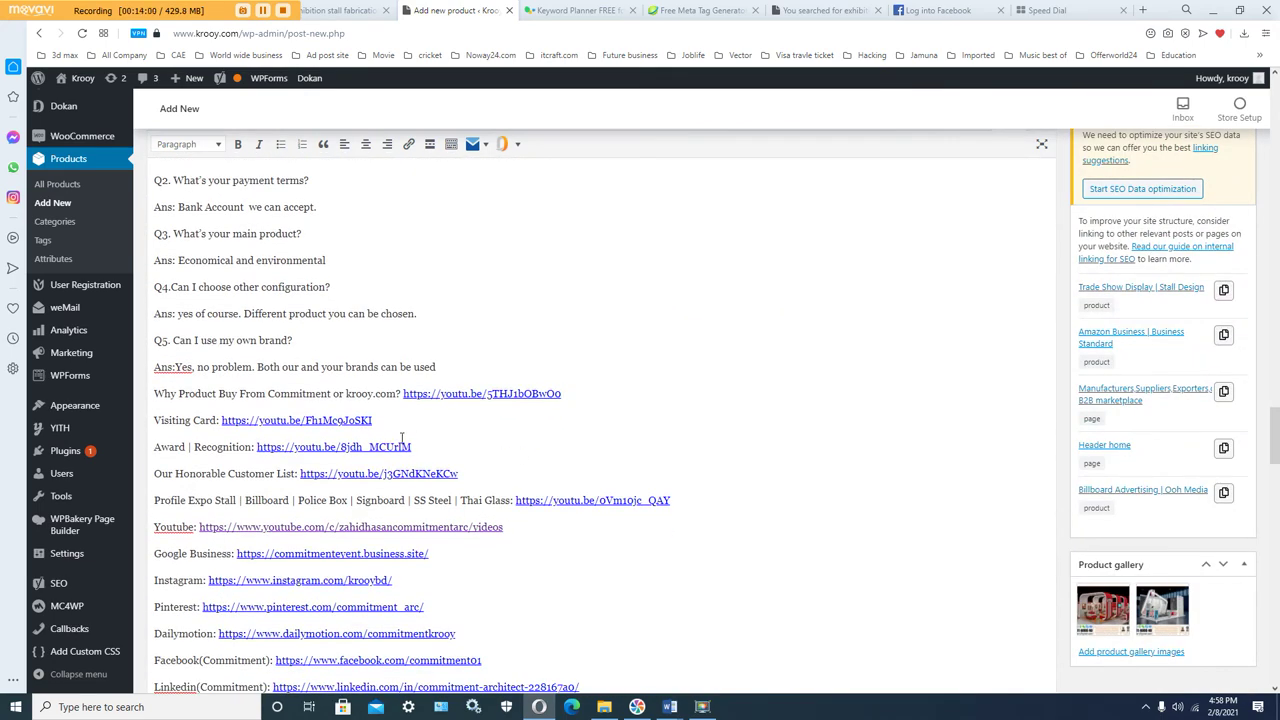
scroll(387, 433, down, 3)
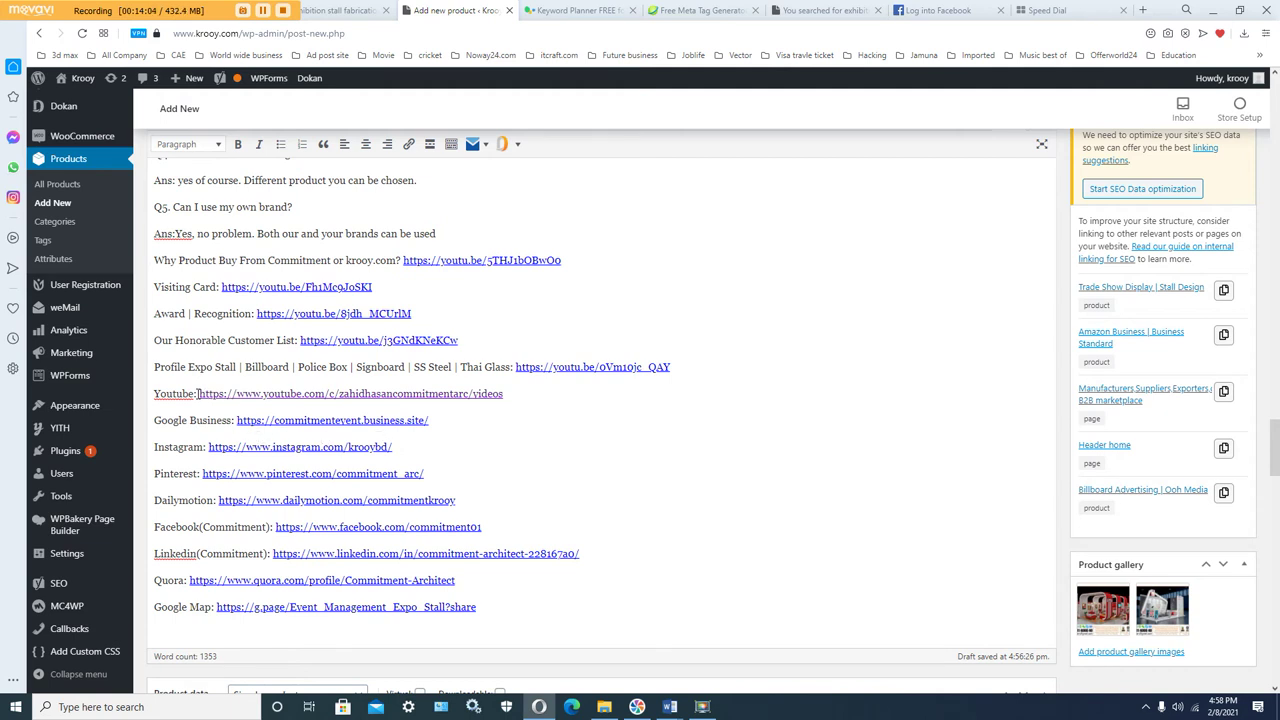
drag(199, 393, 503, 393)
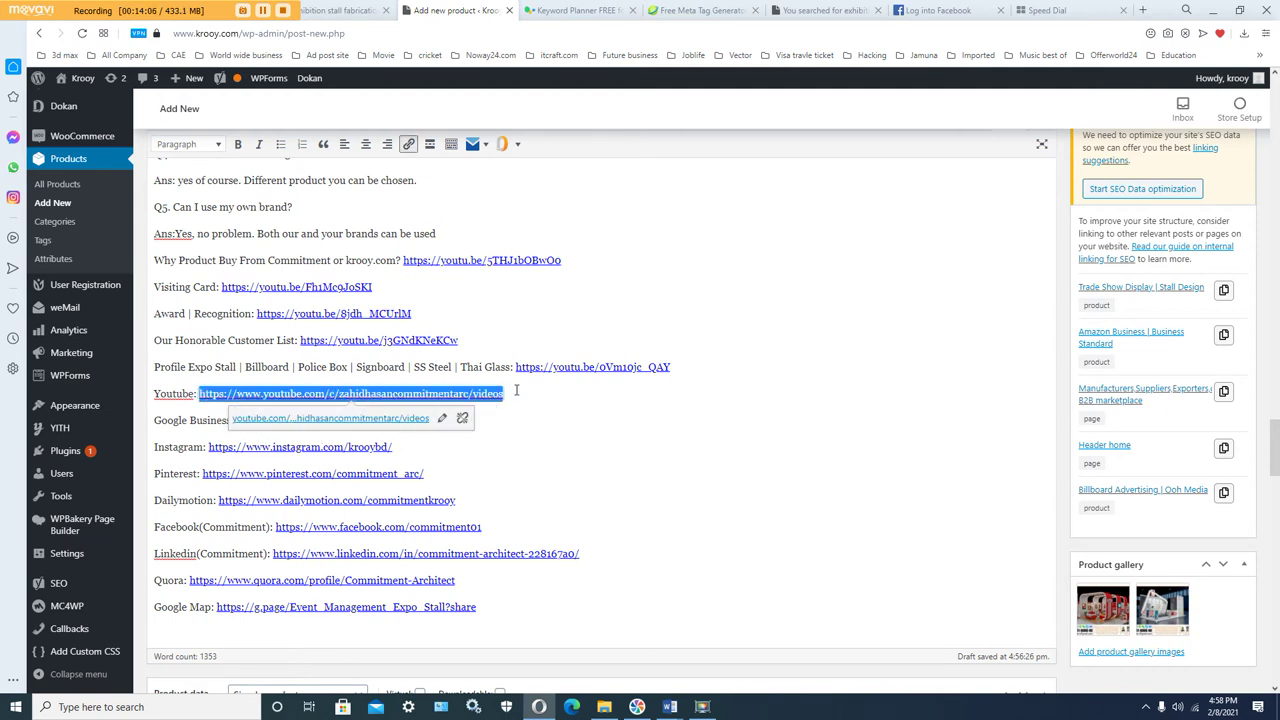
right_click(466, 394)
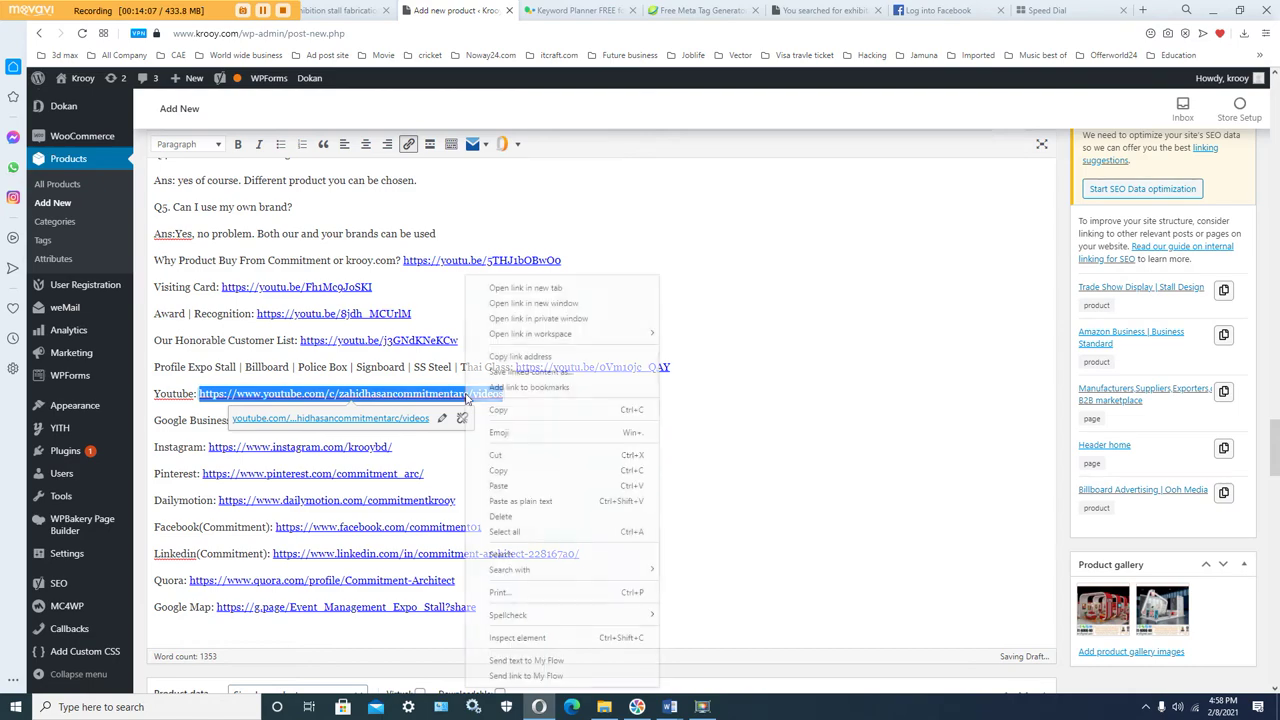
click(497, 410)
Step: Link 'Exhibition Stall Design' on the description's third line to the YouTube videos address
scroll(529, 443, up, 20)
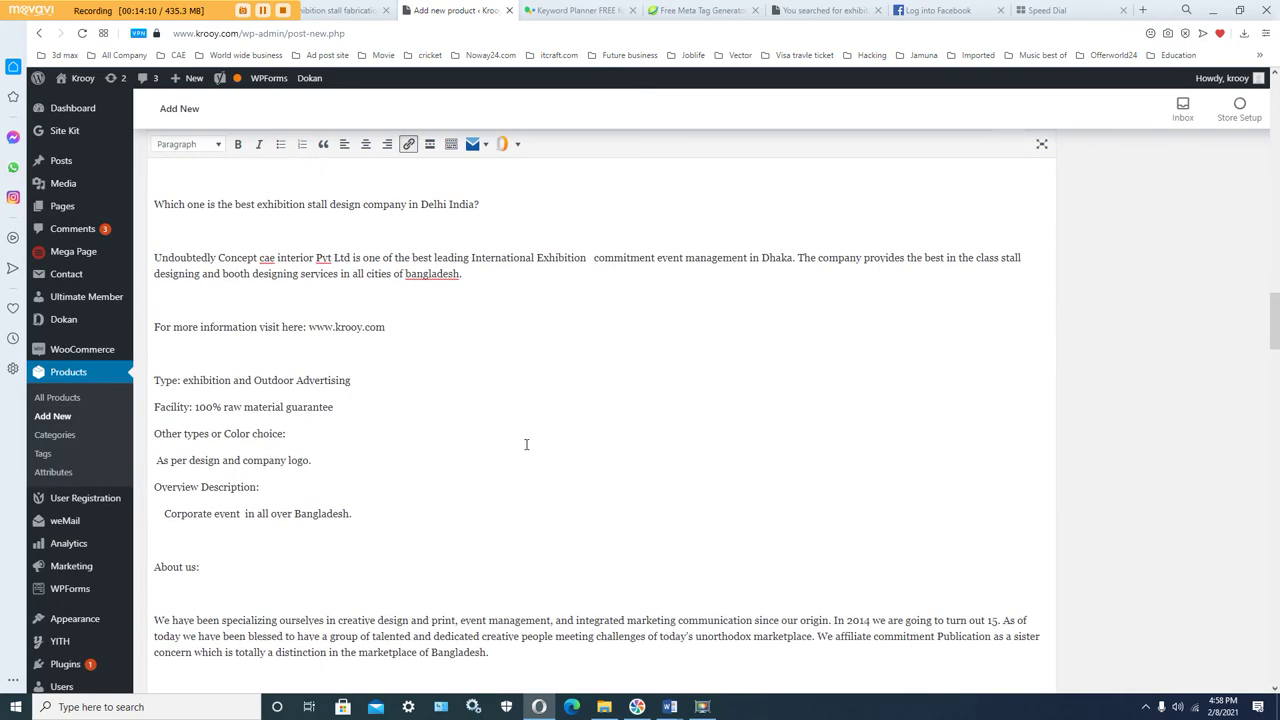
scroll(524, 443, up, 20)
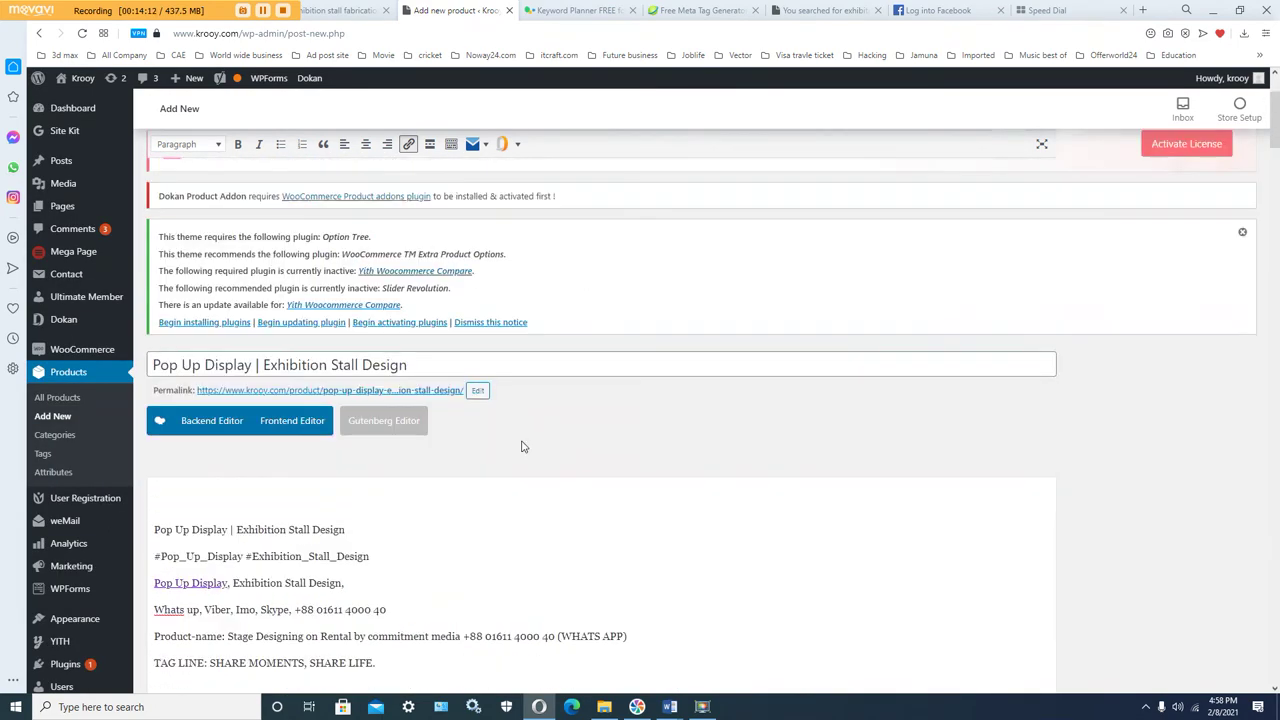
scroll(521, 446, down, 5)
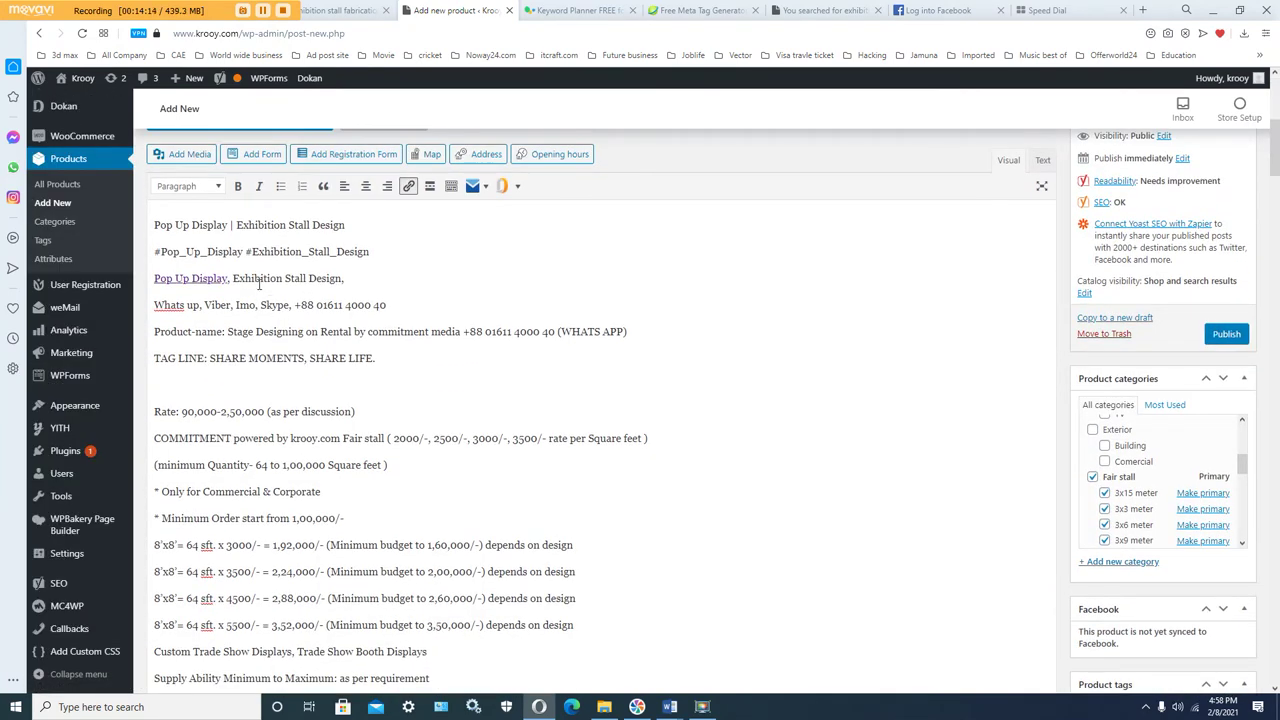
drag(234, 278, 335, 279)
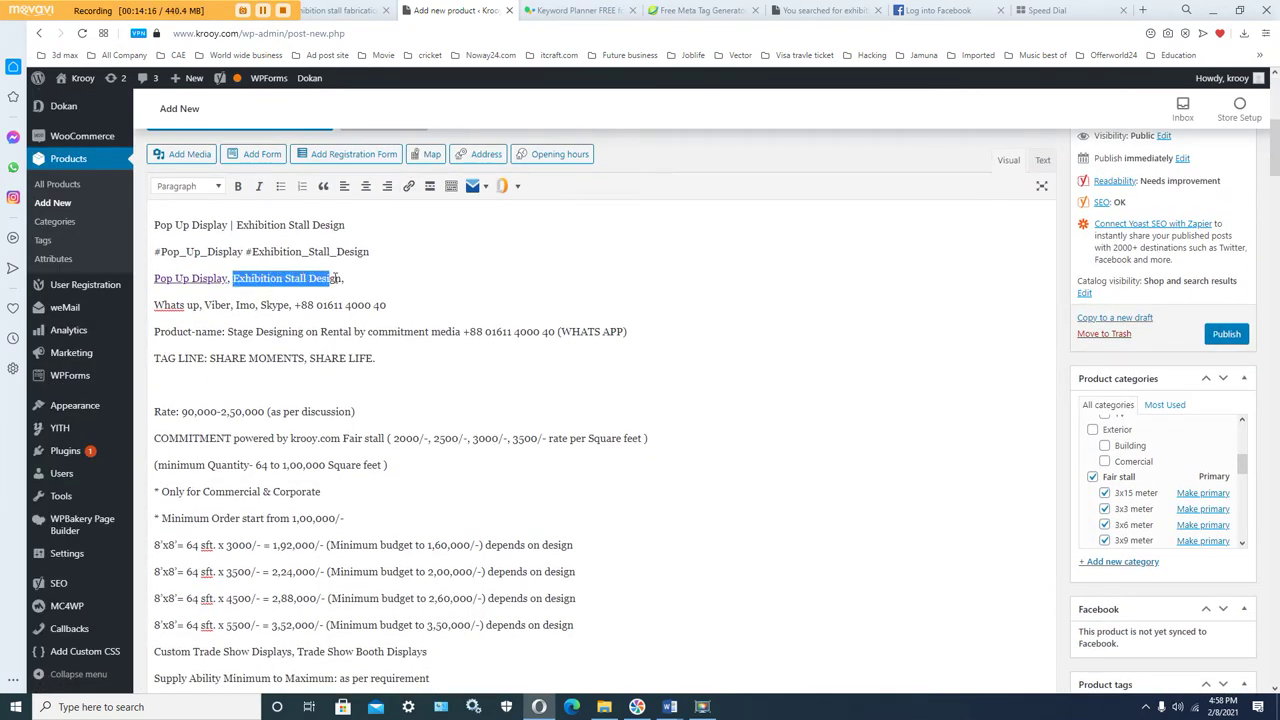
click(409, 188)
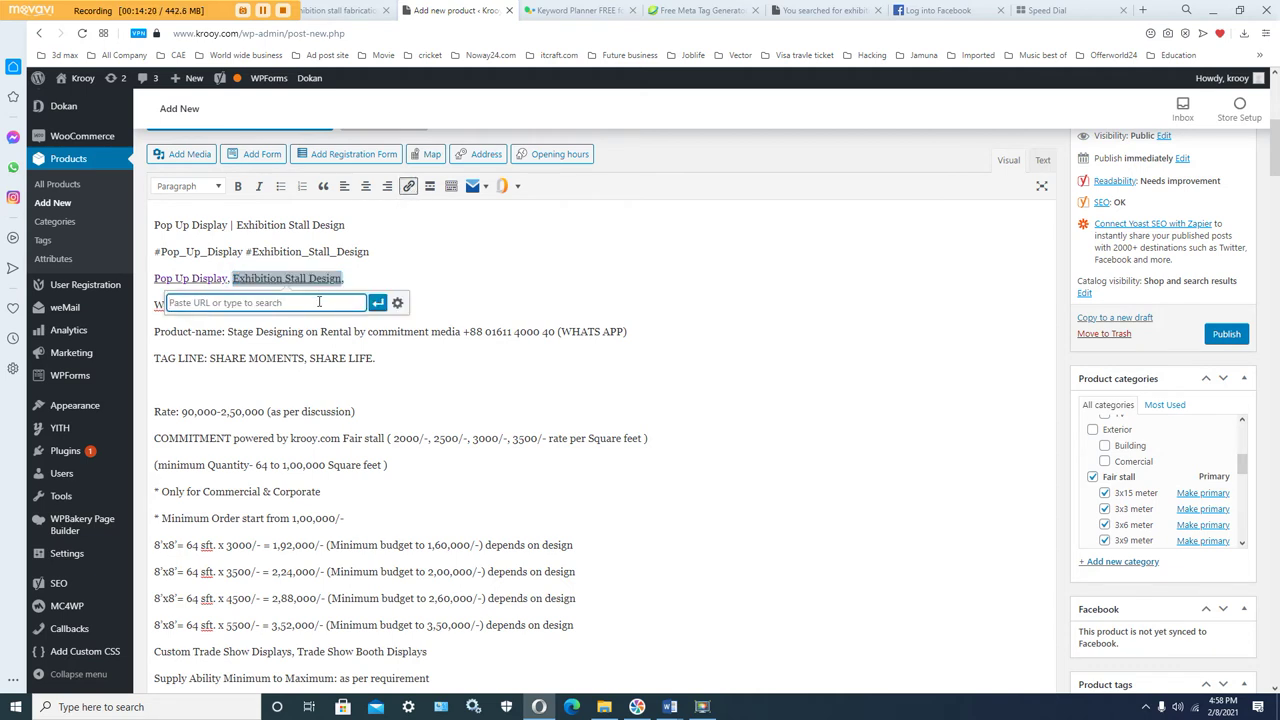
right_click(318, 310)
click(360, 411)
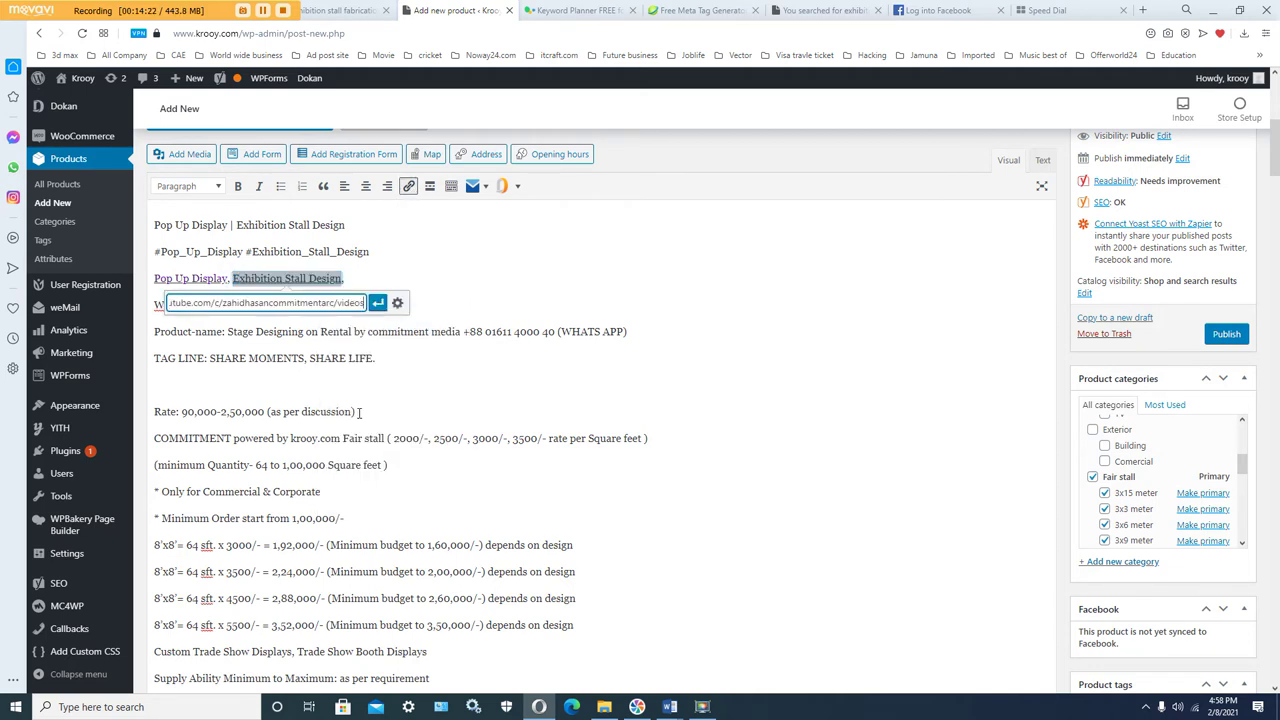
click(378, 302)
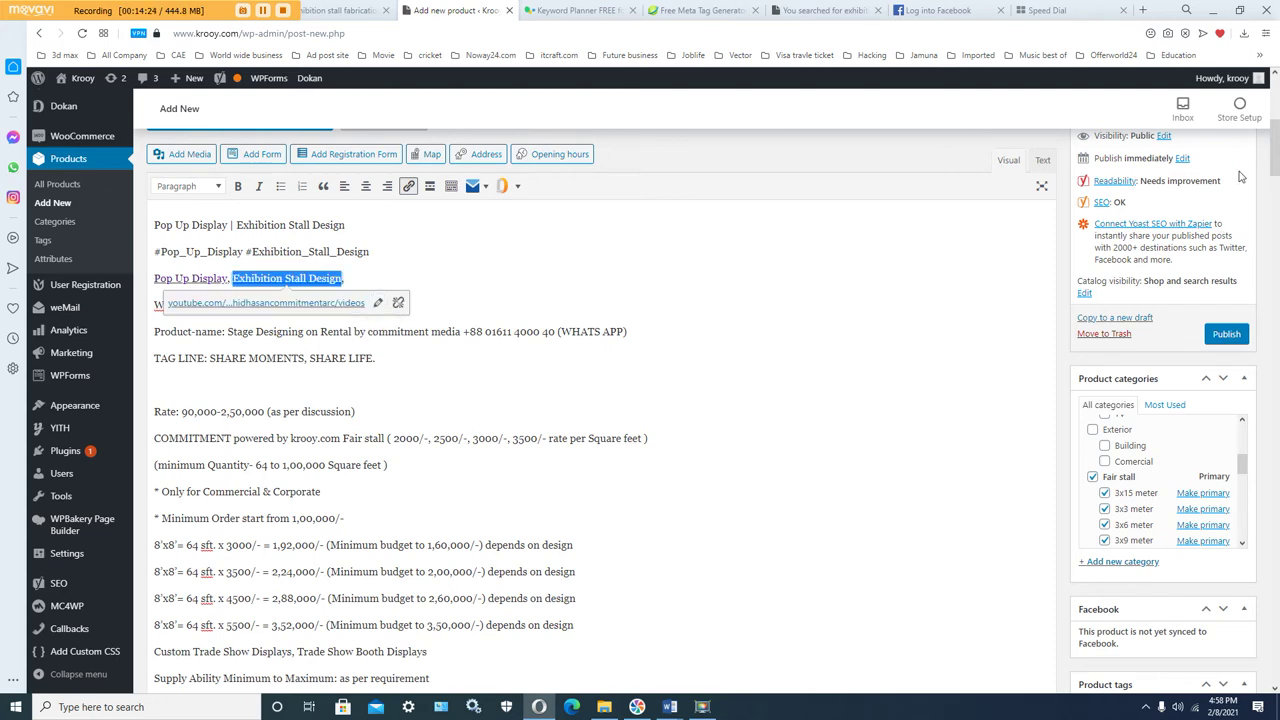
drag(1276, 140, 1276, 572)
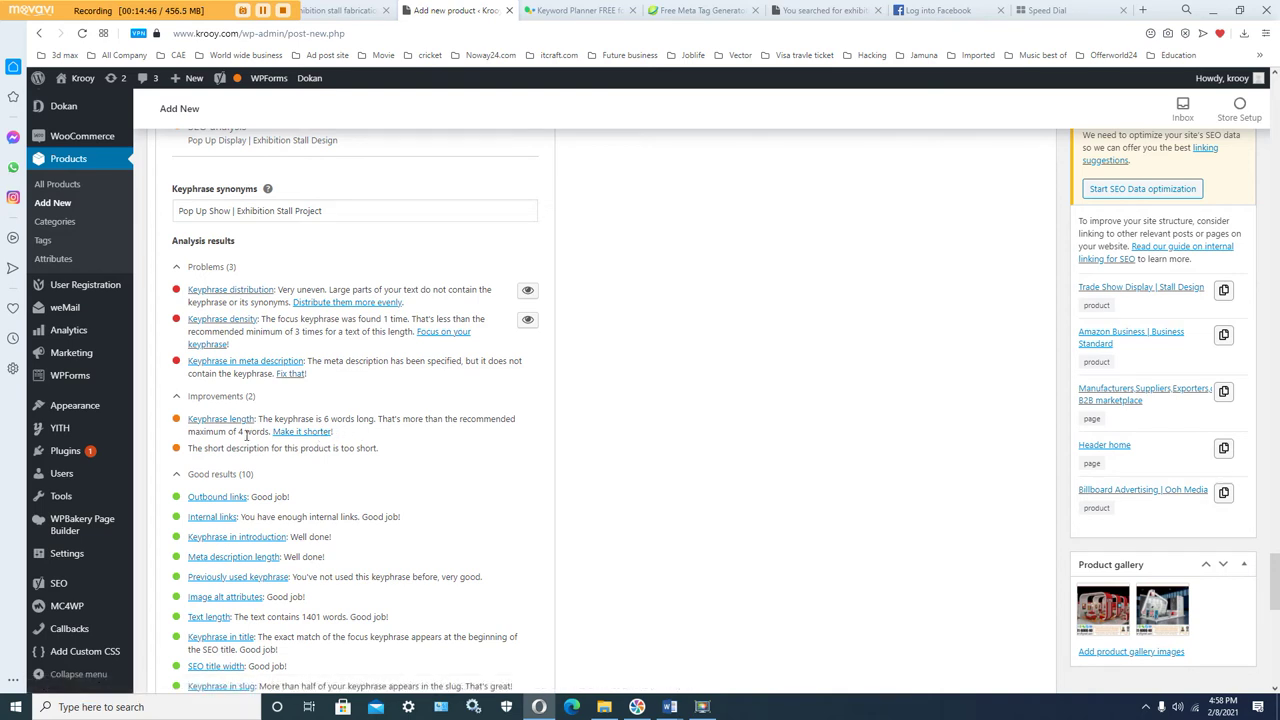
drag(246, 436, 227, 433)
scroll(514, 464, up, 1)
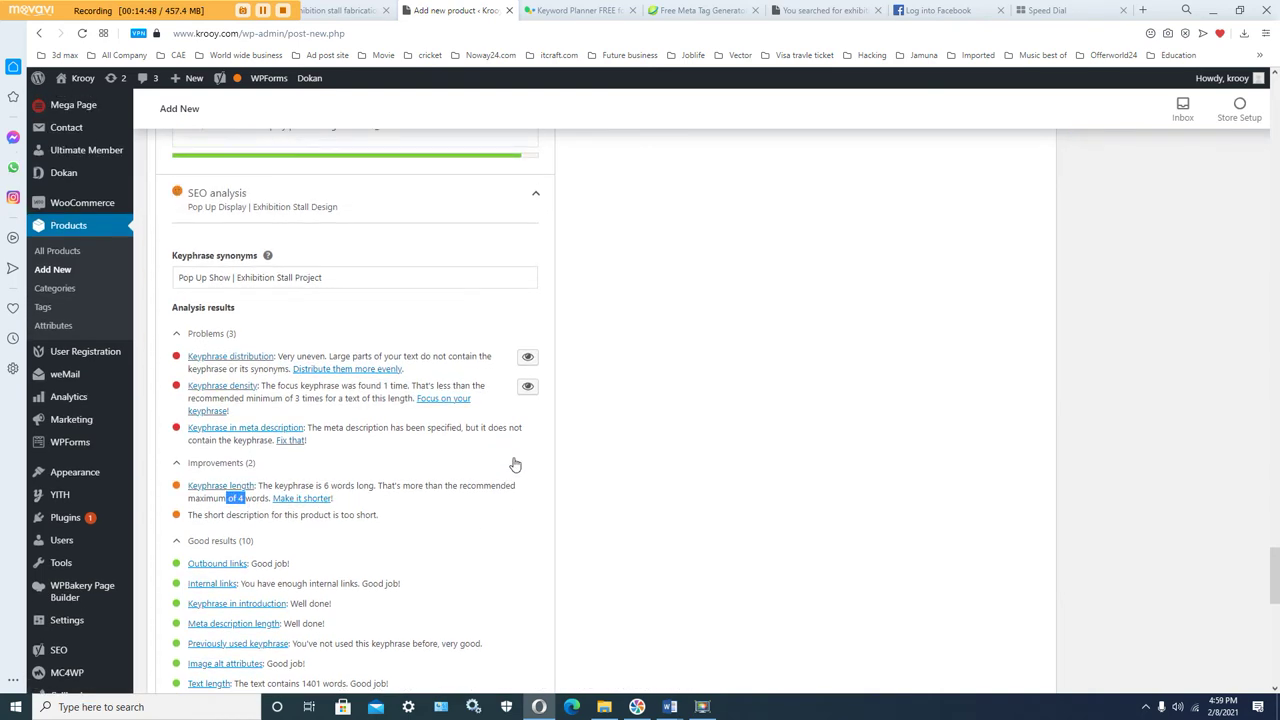
click(350, 283)
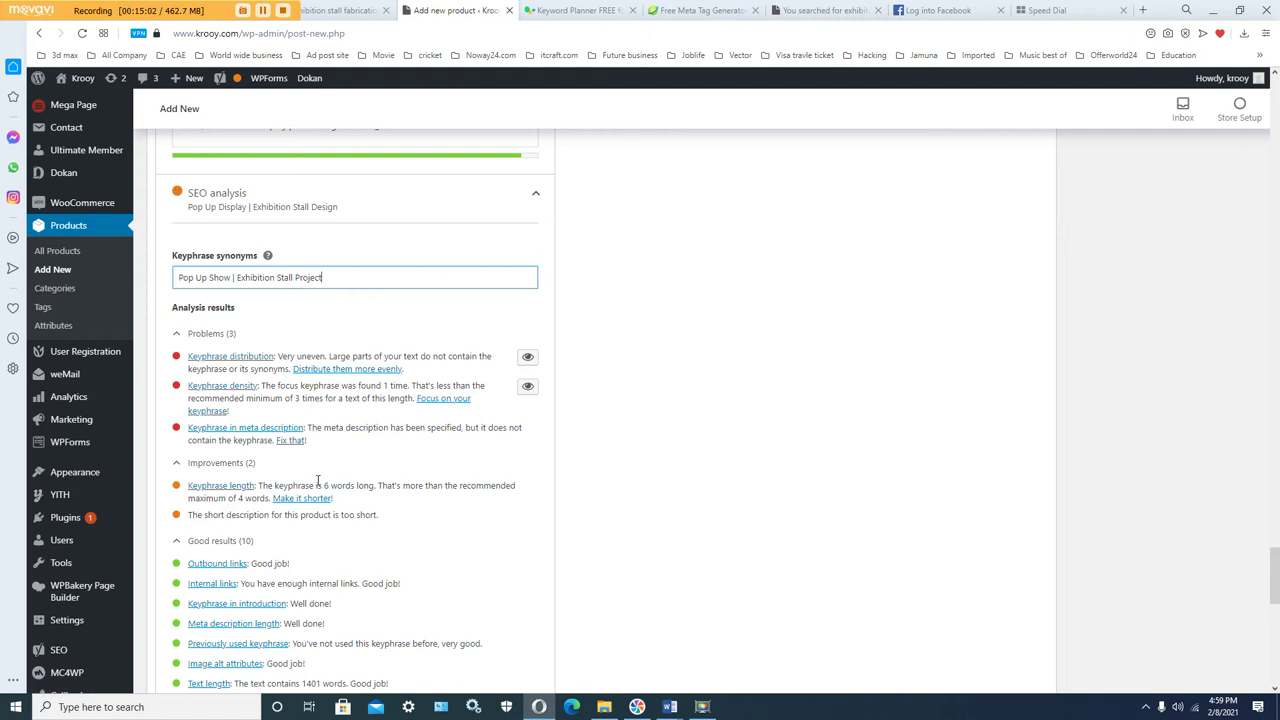
scroll(318, 482, up, 4)
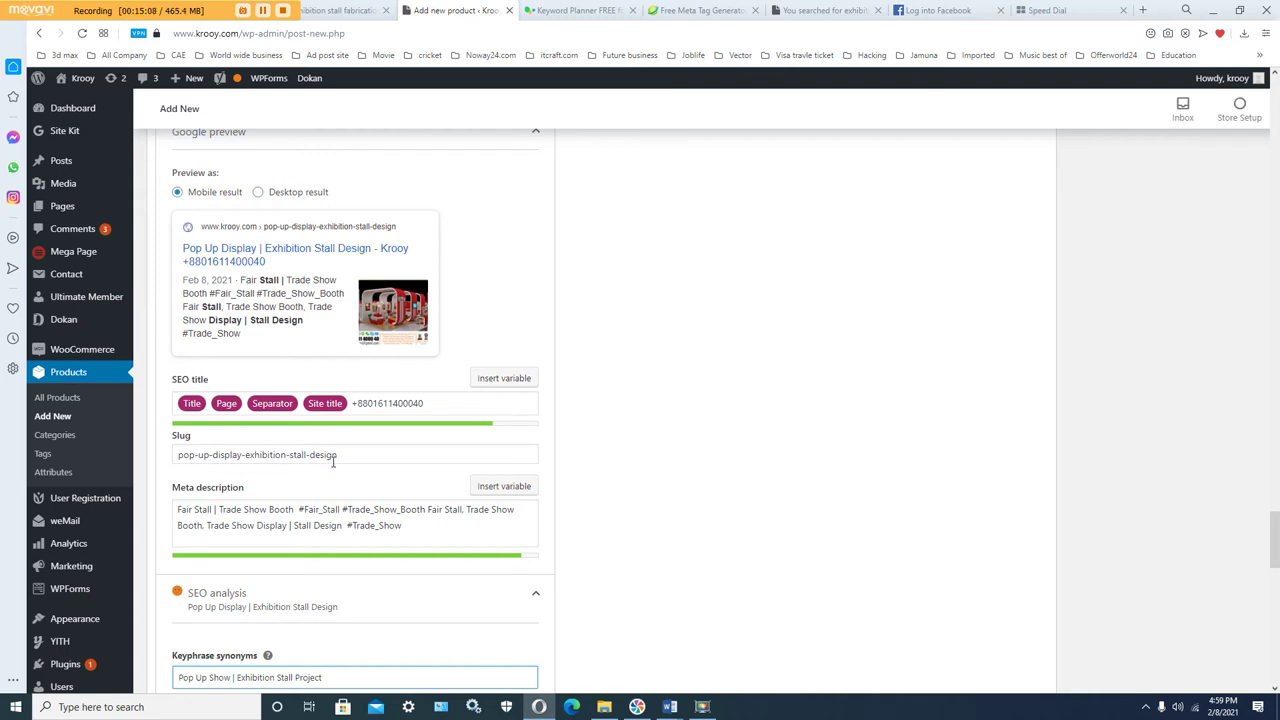
scroll(393, 480, up, 4)
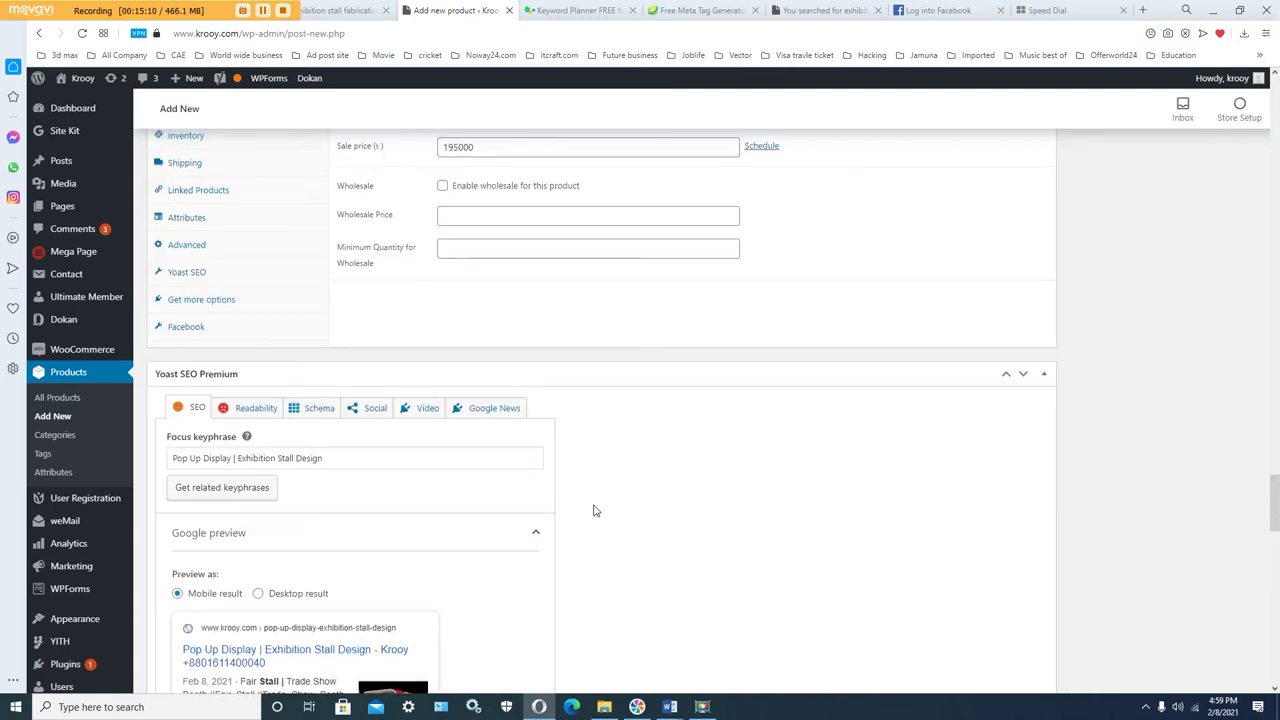
scroll(646, 509, up, 3)
scroll(674, 514, up, 10)
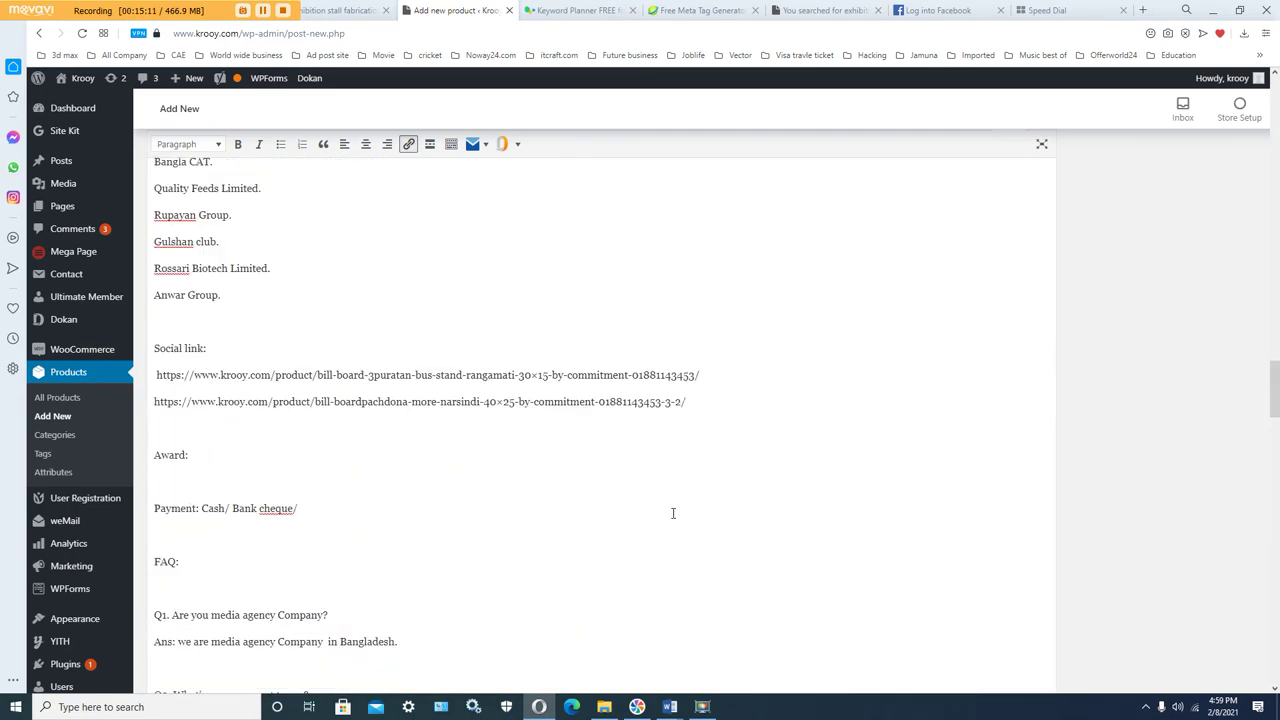
Step: Copy the description's first line, 'Pop Up Display | Exhibition Stall Design'
scroll(673, 515, up, 20)
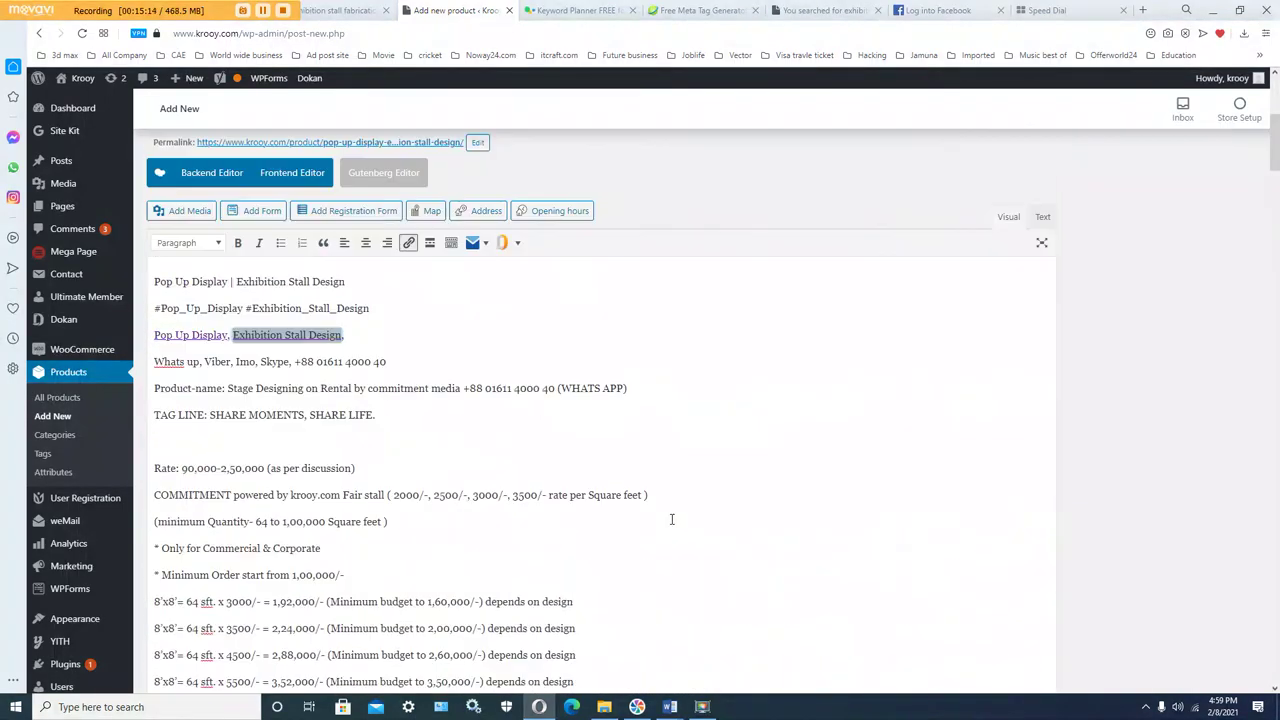
scroll(672, 519, up, 5)
scroll(640, 517, down, 3)
click(329, 370)
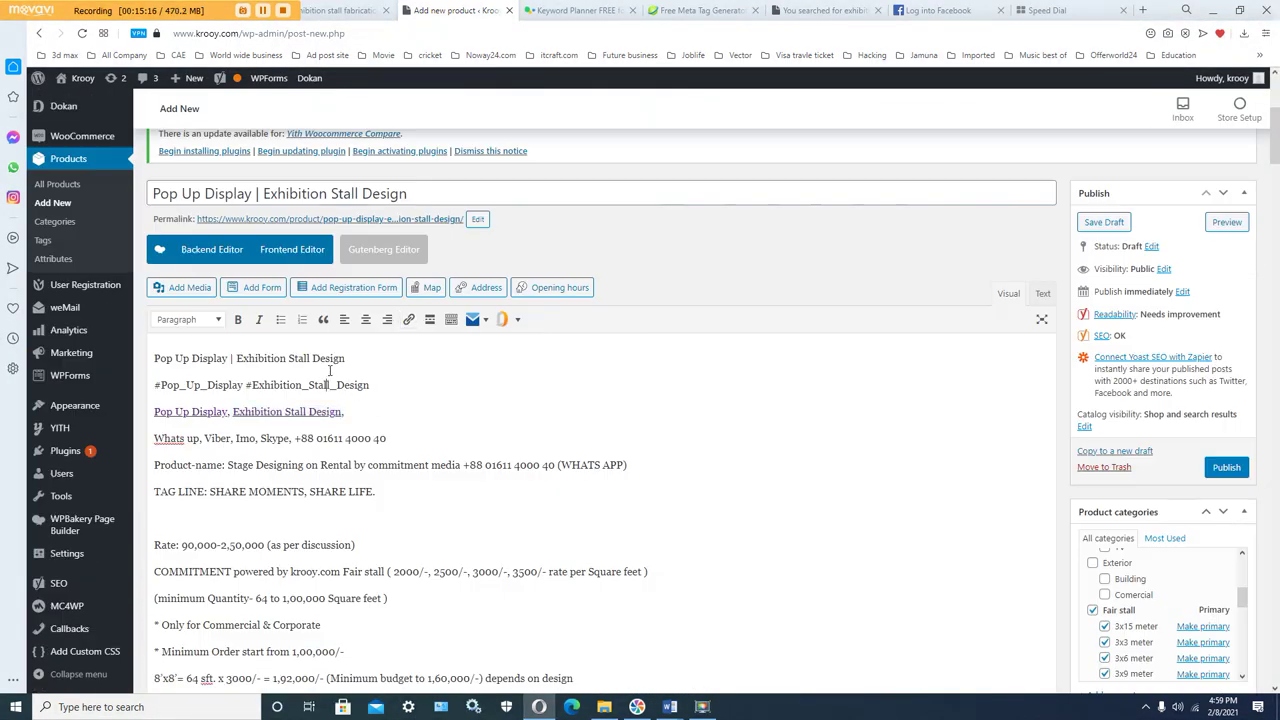
drag(350, 361, 158, 360)
right_click(254, 360)
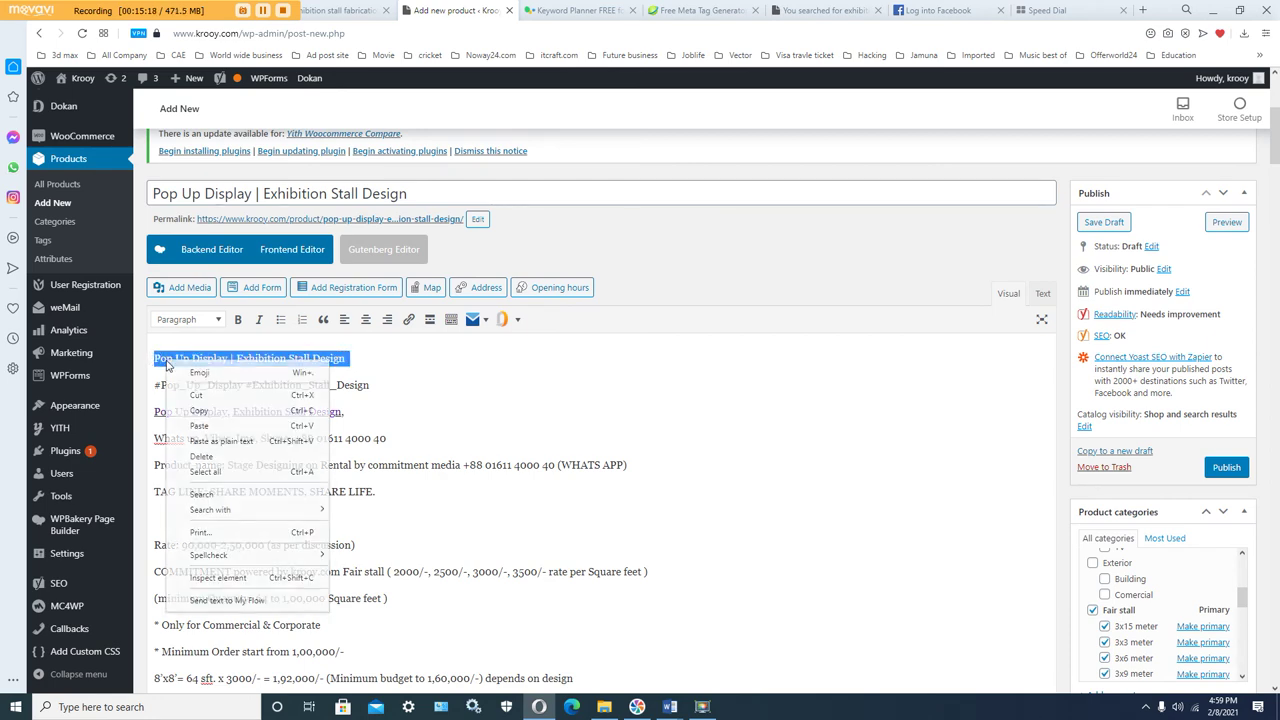
click(272, 409)
Step: Paste the line onto three empty description lines, the last below the 'Live Demonstration' heading
scroll(376, 466, down, 3)
scroll(376, 466, down, 3)
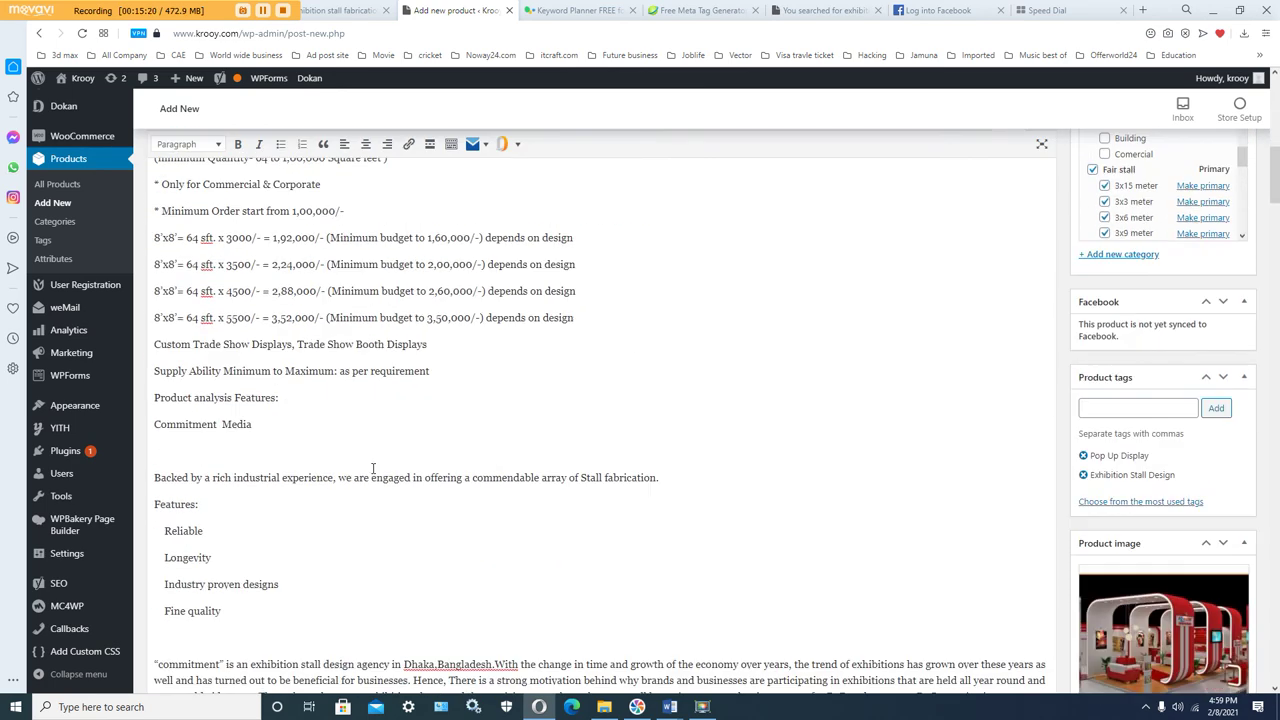
right_click(188, 411)
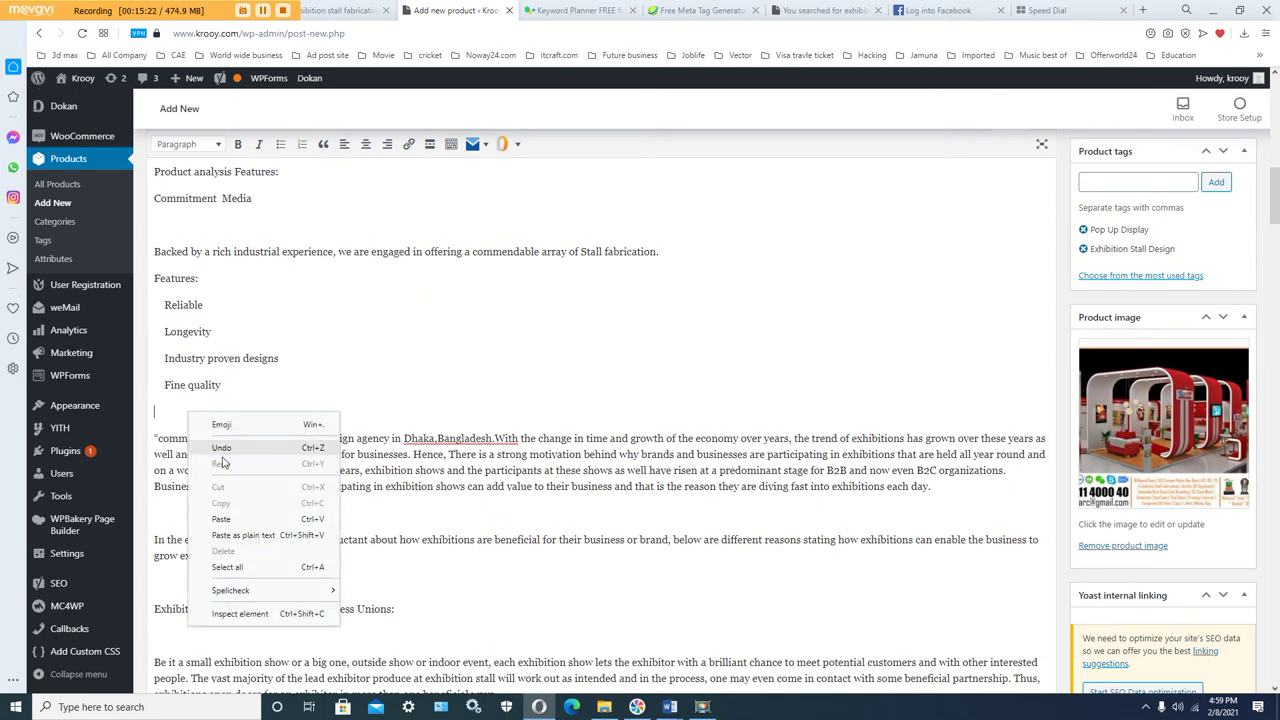
click(233, 521)
scroll(245, 470, down, 3)
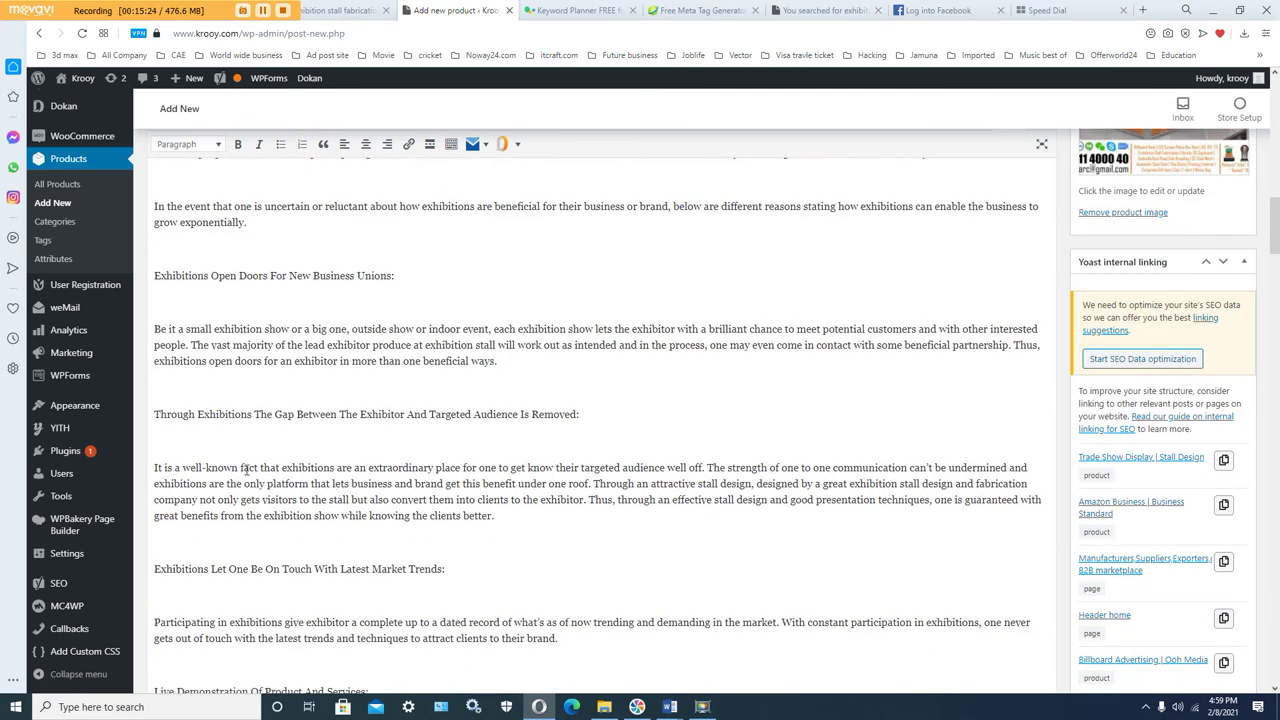
right_click(177, 443)
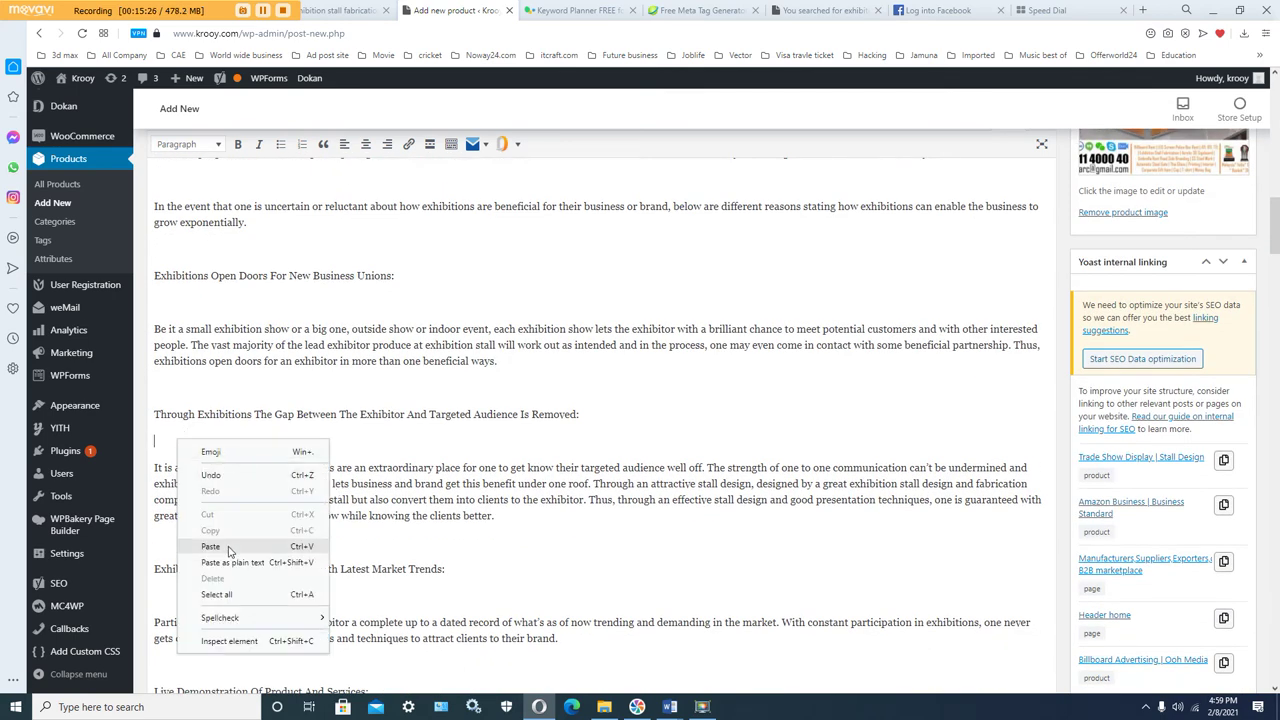
click(230, 549)
scroll(328, 490, down, 3)
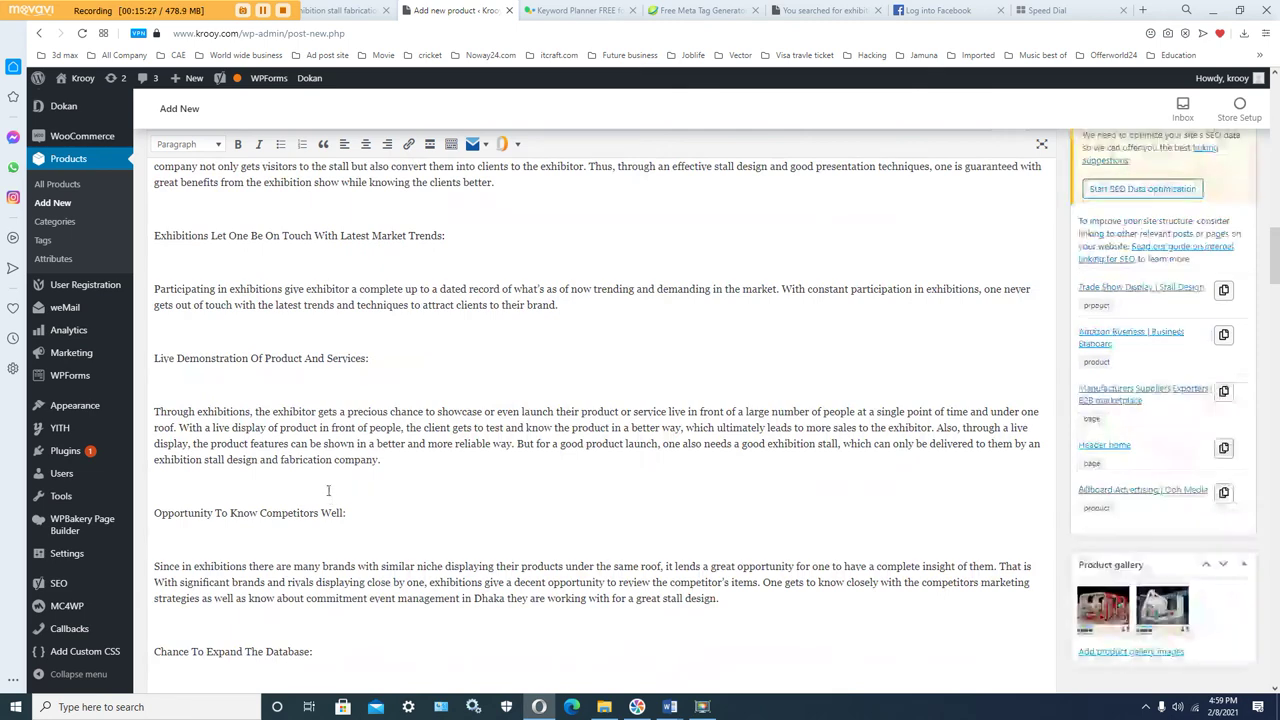
right_click(196, 383)
click(230, 489)
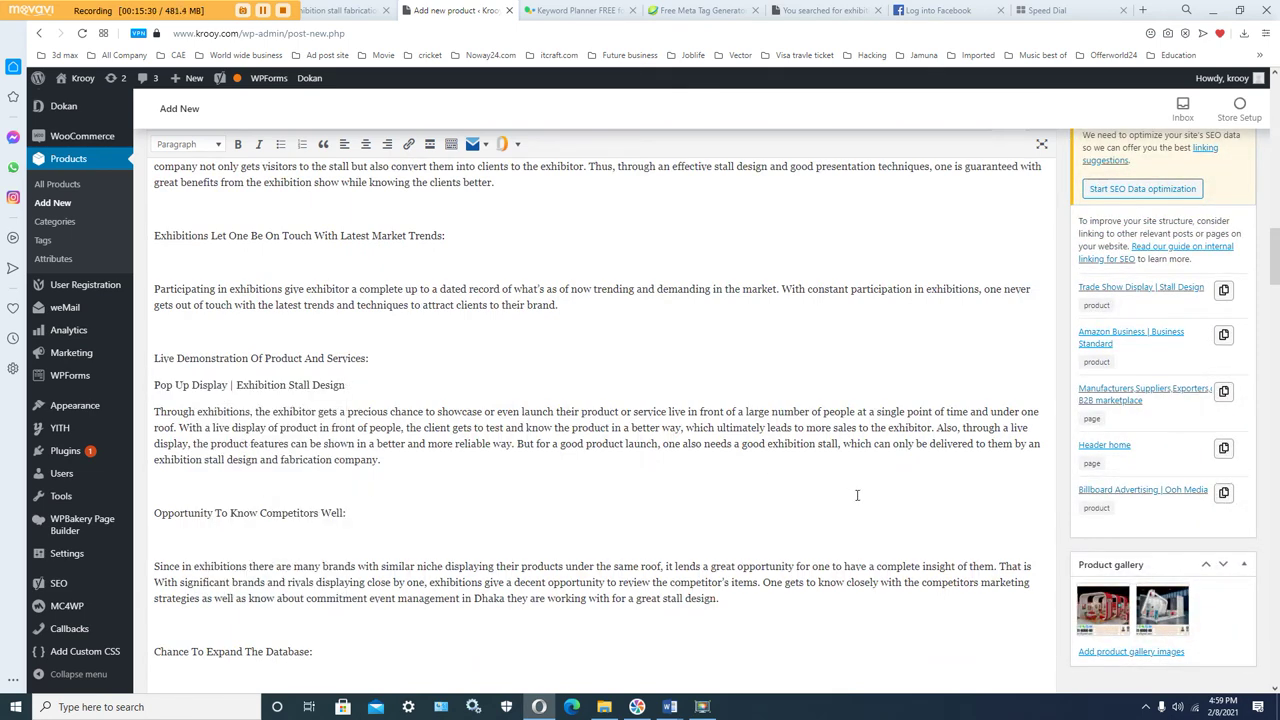
scroll(857, 495, down, 20)
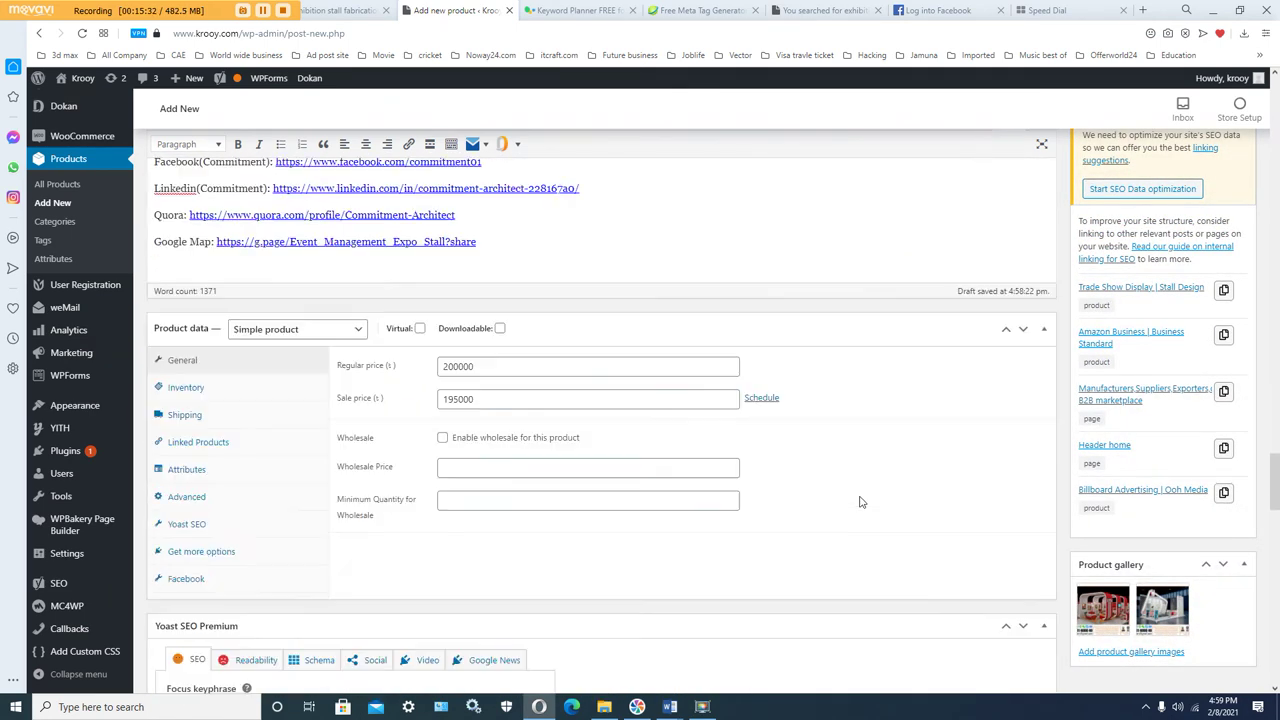
scroll(860, 501, down, 6)
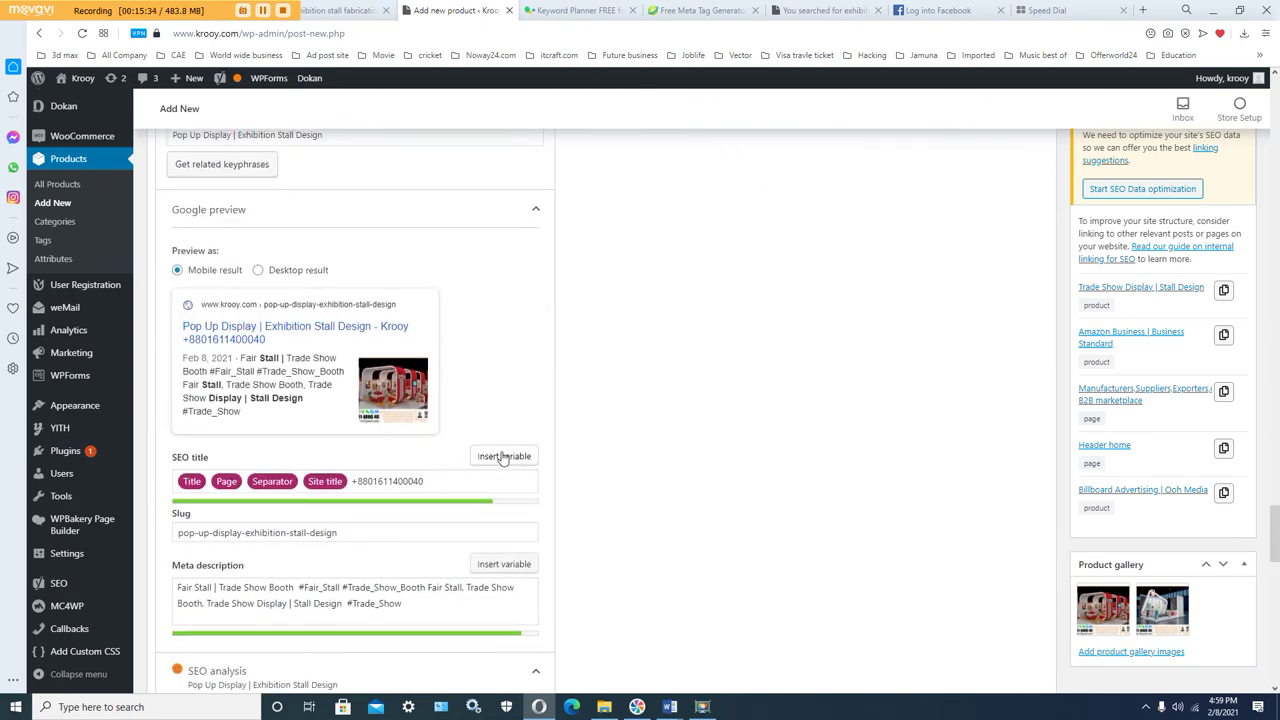
scroll(503, 457, up, 2)
scroll(489, 467, down, 4)
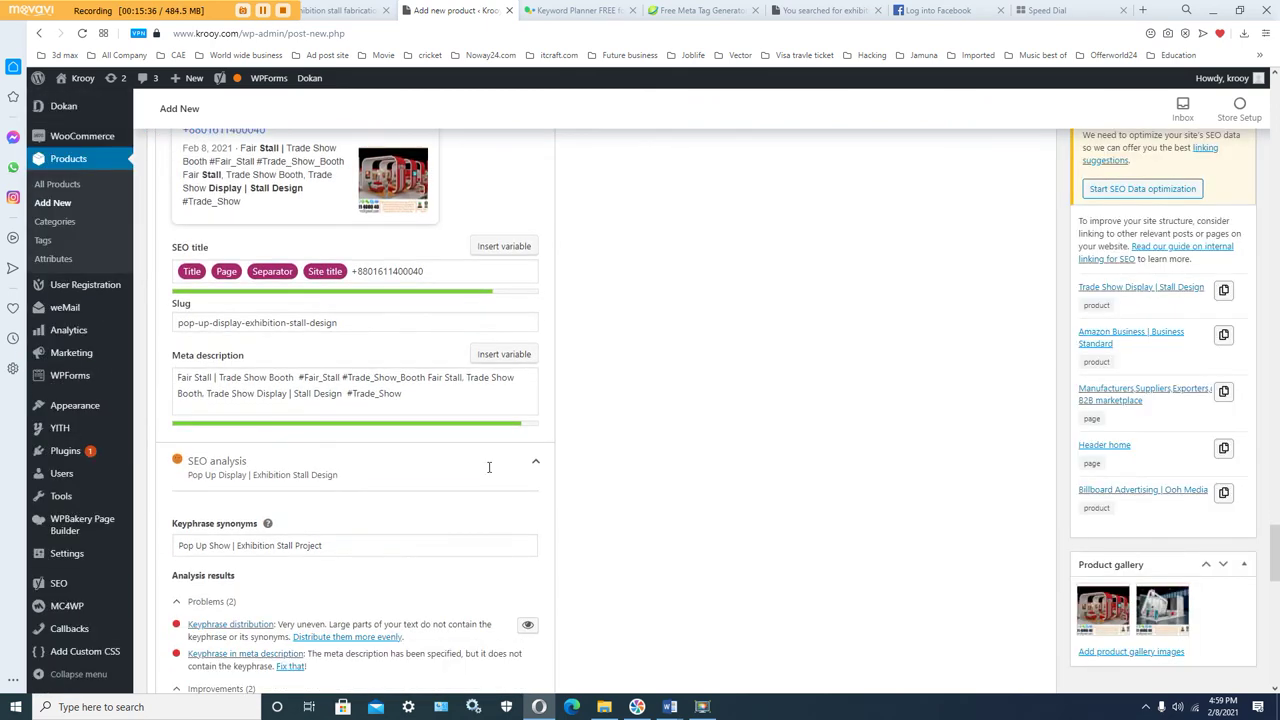
scroll(489, 467, down, 2)
scroll(489, 467, down, 2)
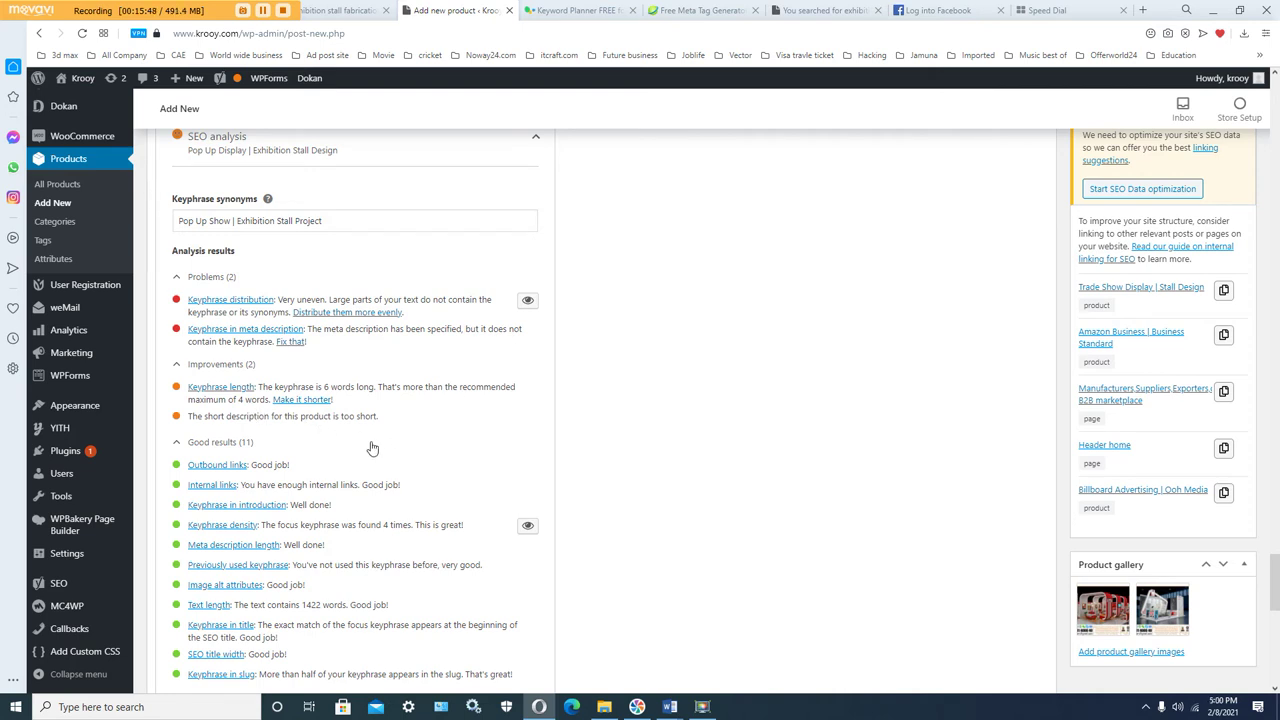
drag(249, 404, 214, 404)
click(267, 423)
scroll(565, 484, down, 3)
scroll(565, 484, down, 3)
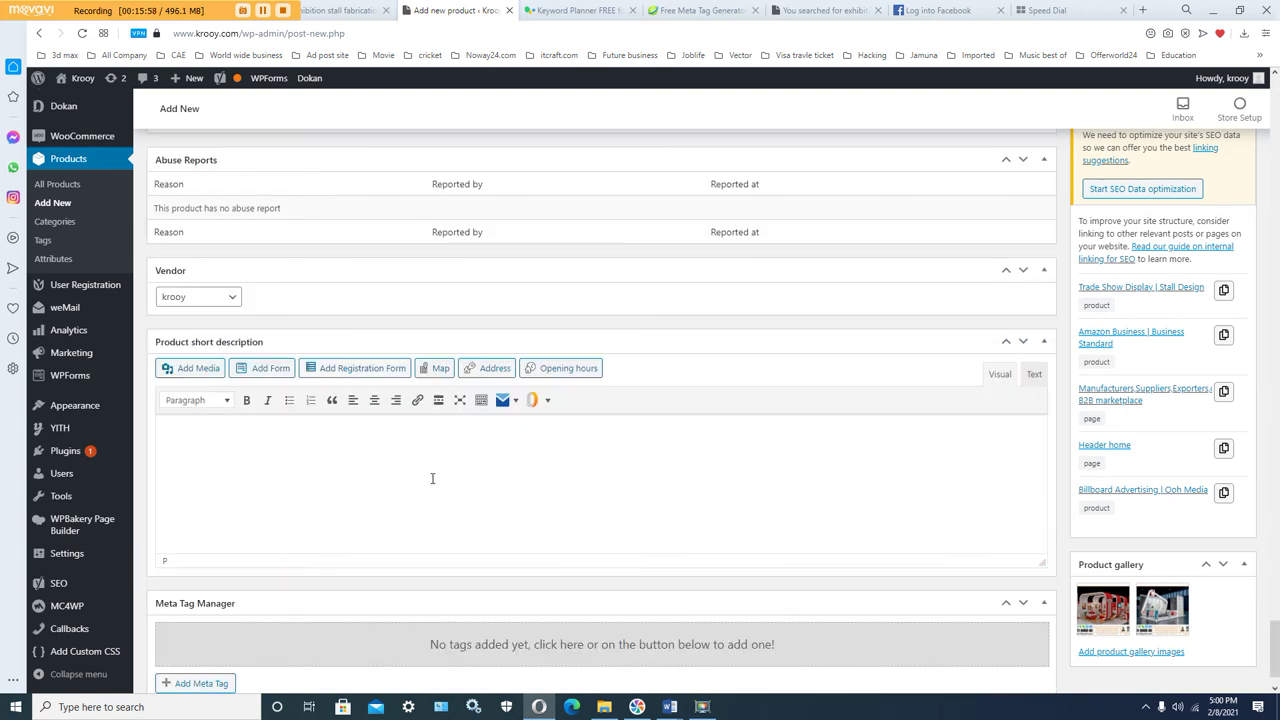
scroll(432, 478, up, 8)
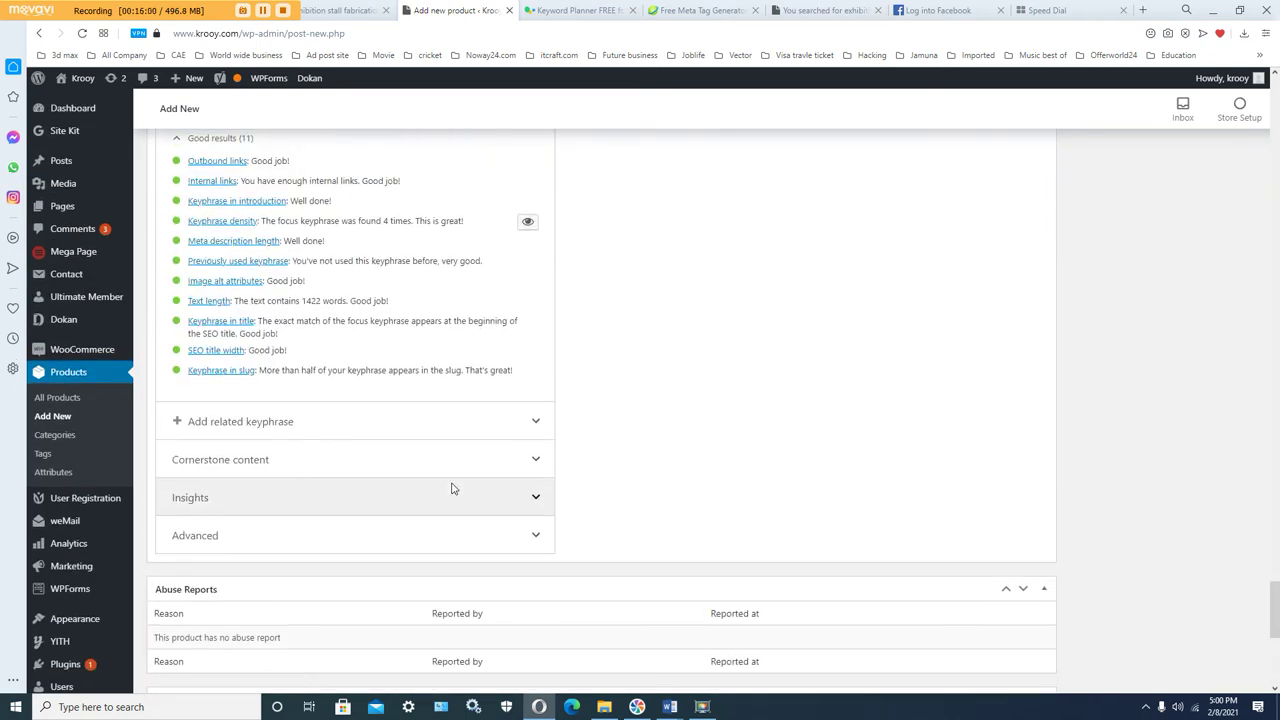
scroll(583, 487, up, 8)
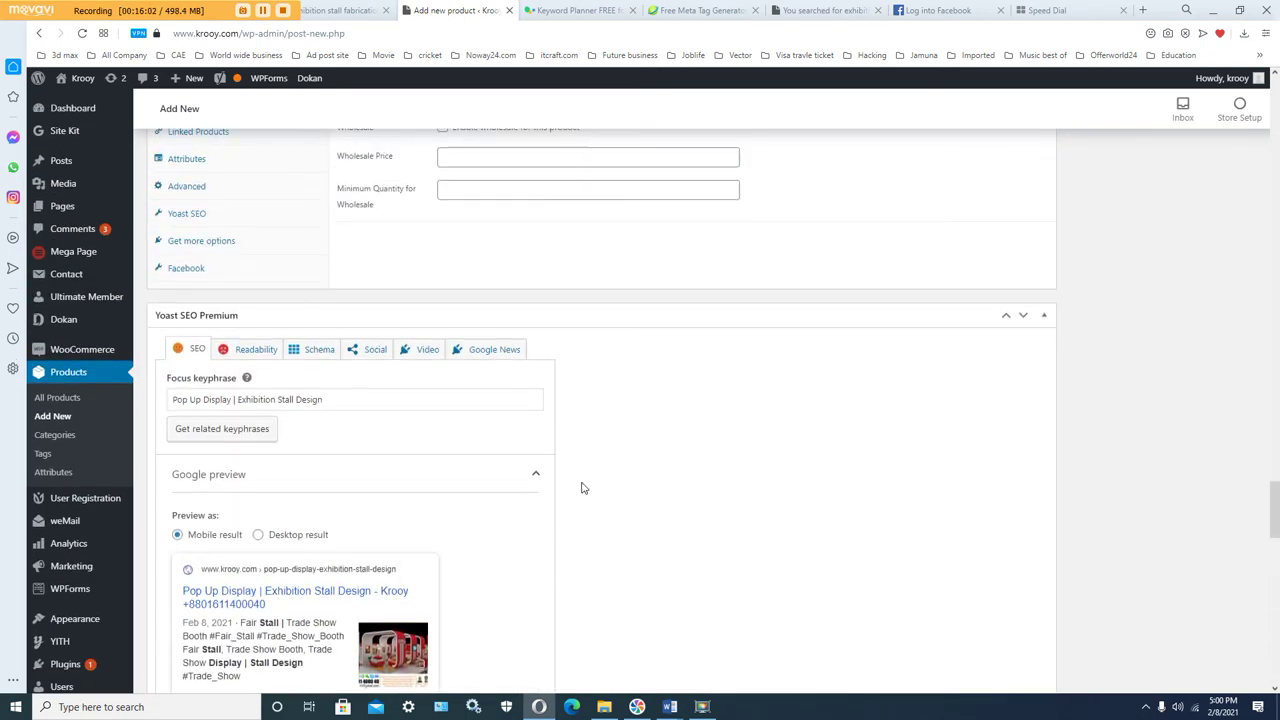
scroll(583, 487, up, 2)
scroll(583, 487, down, 7)
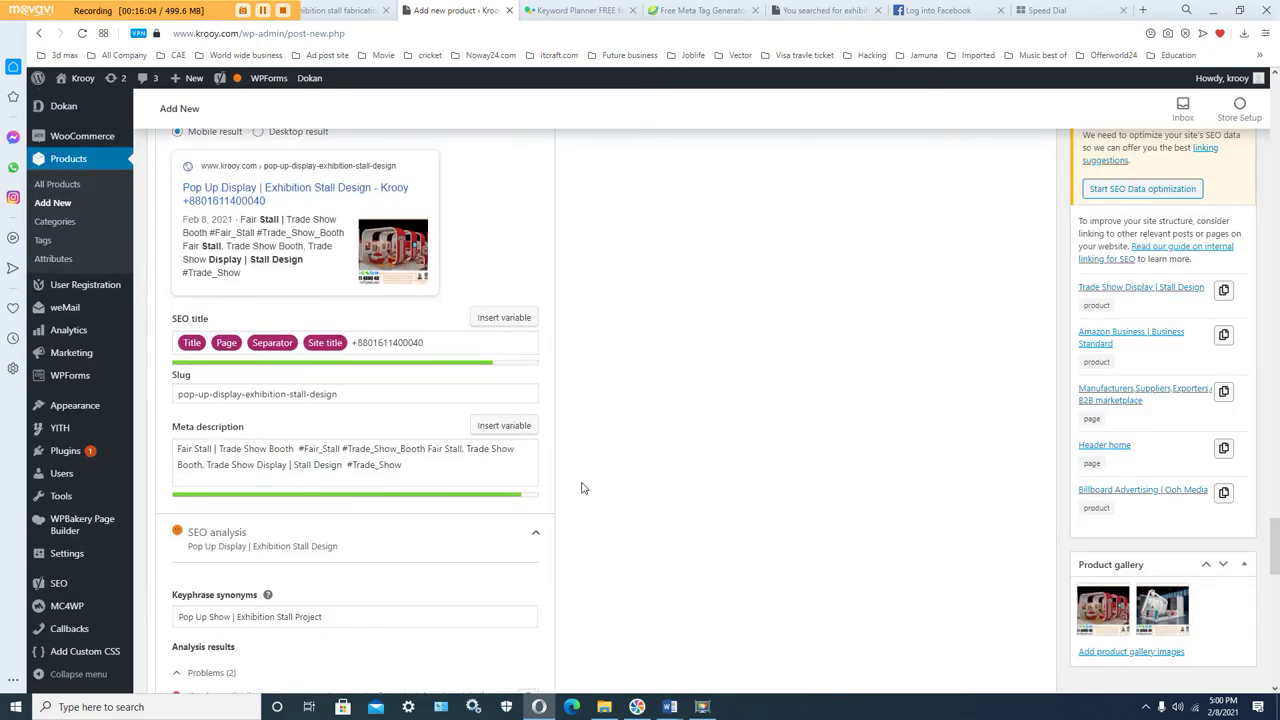
Step: Copy the full Yoast meta description text
drag(418, 274, 174, 255)
right_click(186, 255)
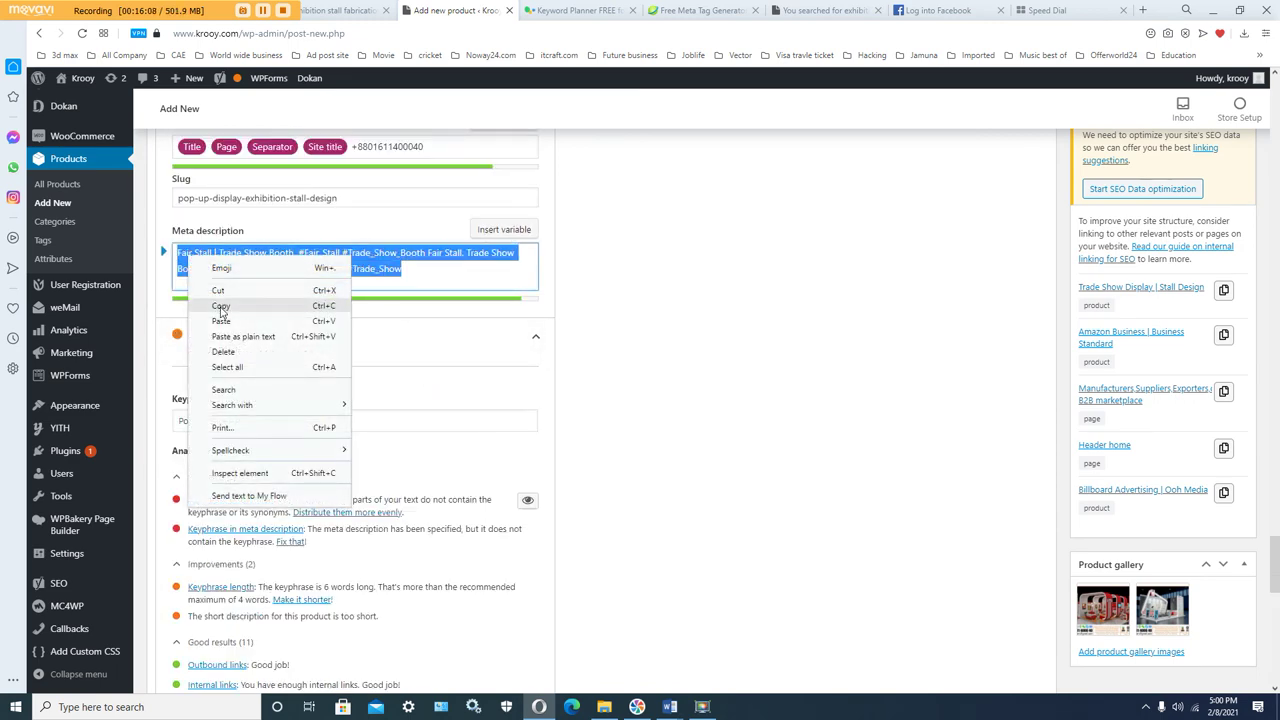
click(215, 301)
Step: Paste the Fair Stall meta description into the Product short description and review the SEO results
scroll(635, 468, down, 4)
scroll(643, 476, down, 5)
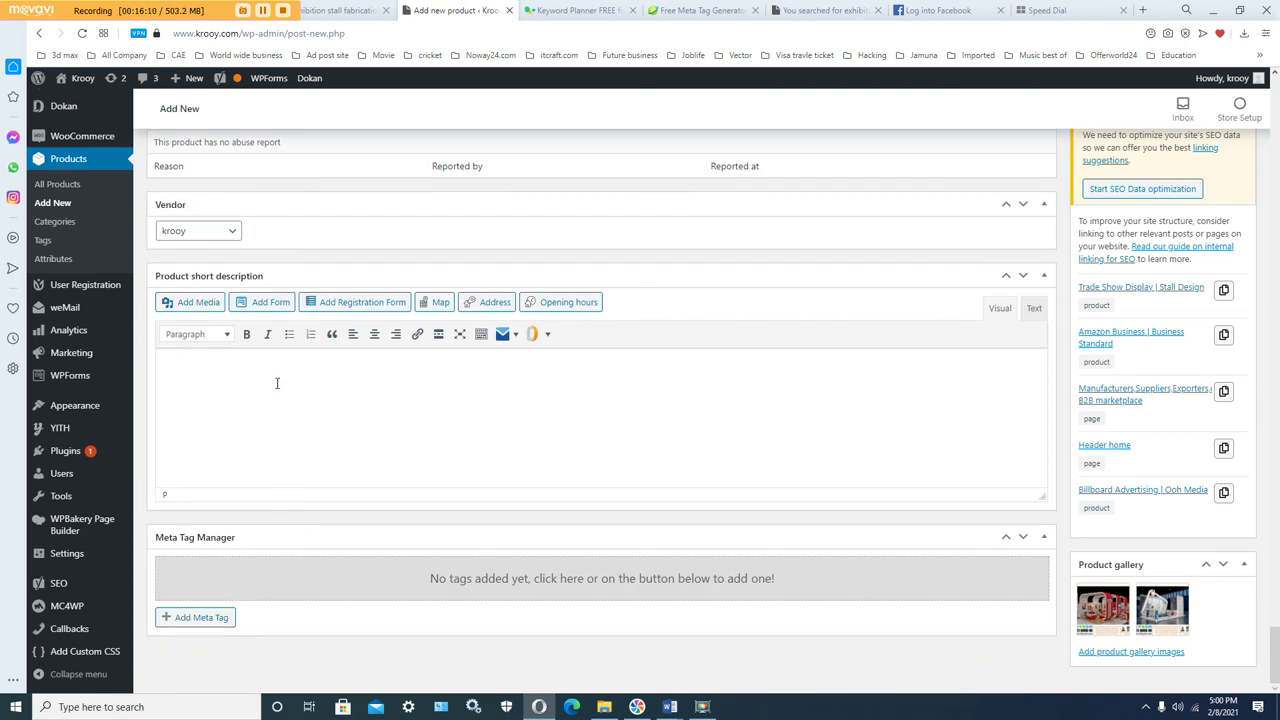
right_click(272, 382)
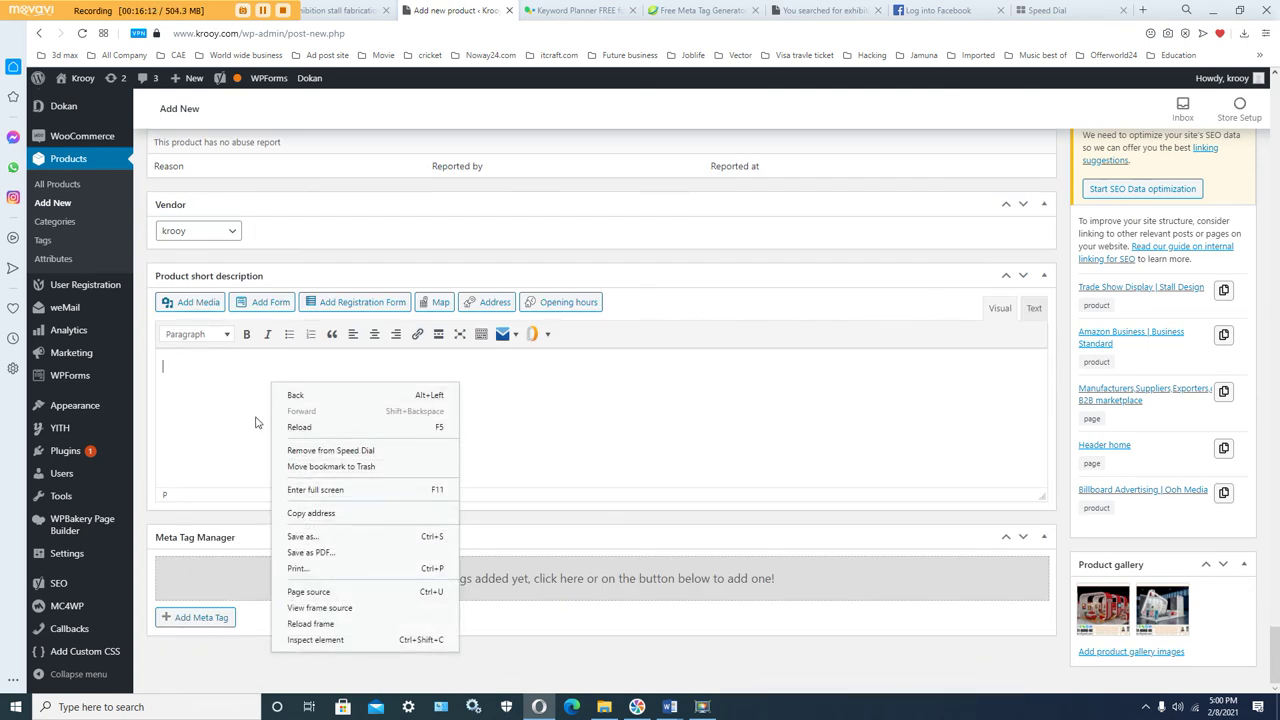
click(220, 371)
right_click(220, 371)
click(249, 479)
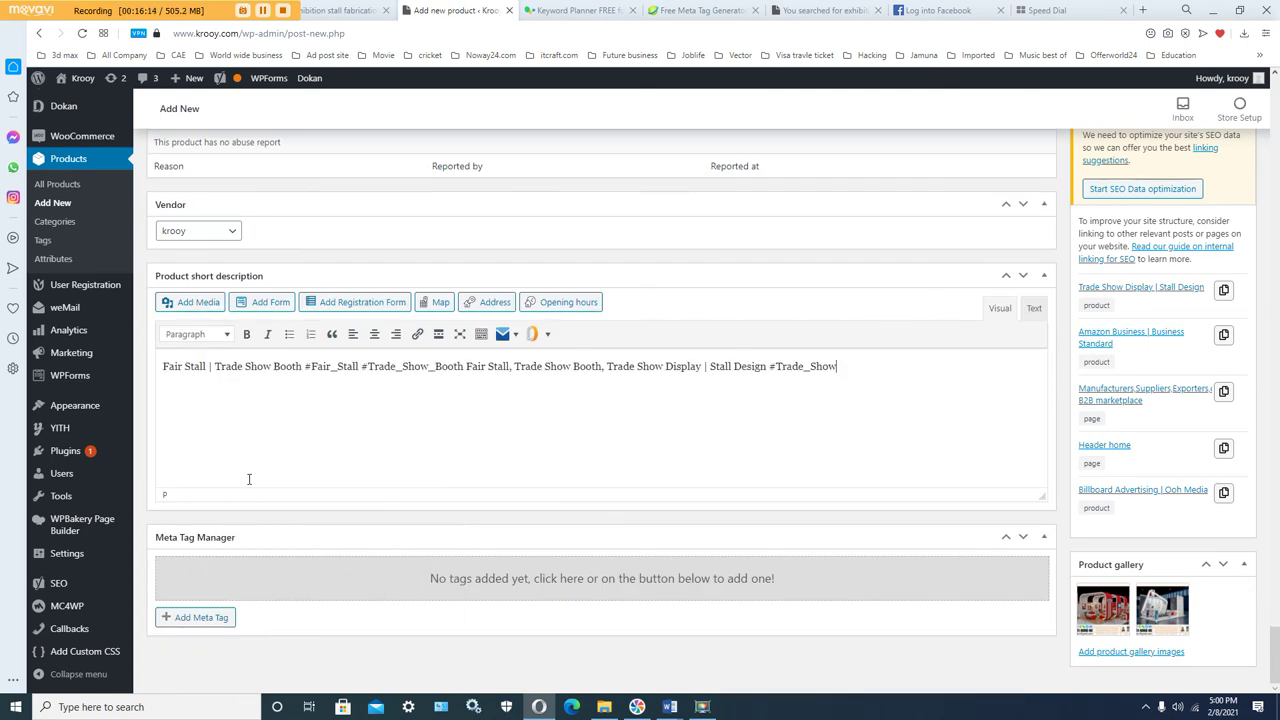
scroll(462, 456, up, 8)
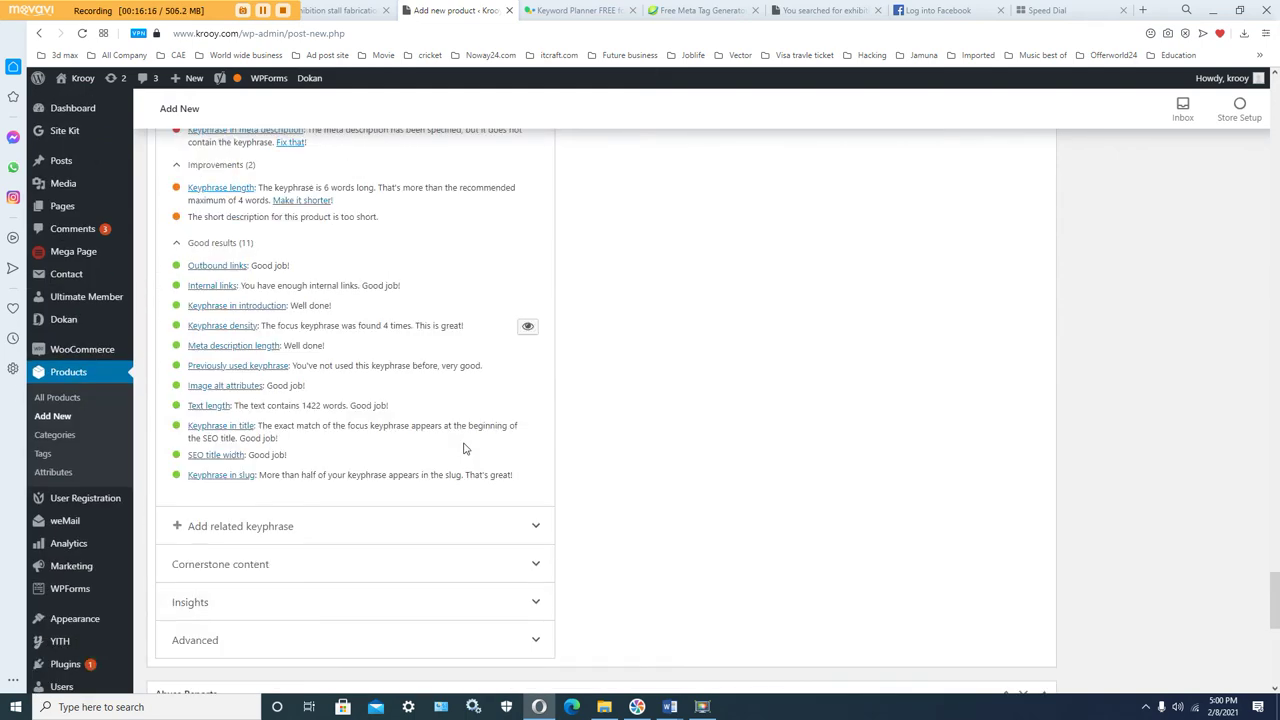
scroll(463, 449, up, 2)
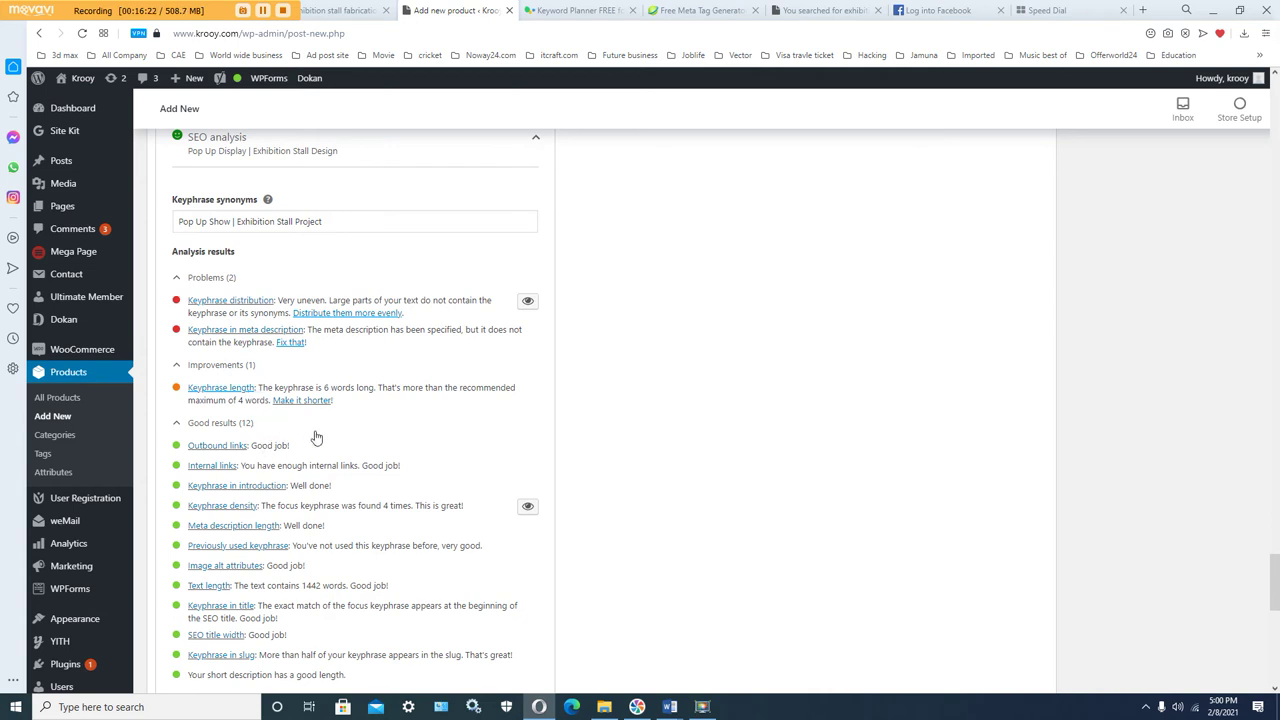
scroll(374, 300, up, 2)
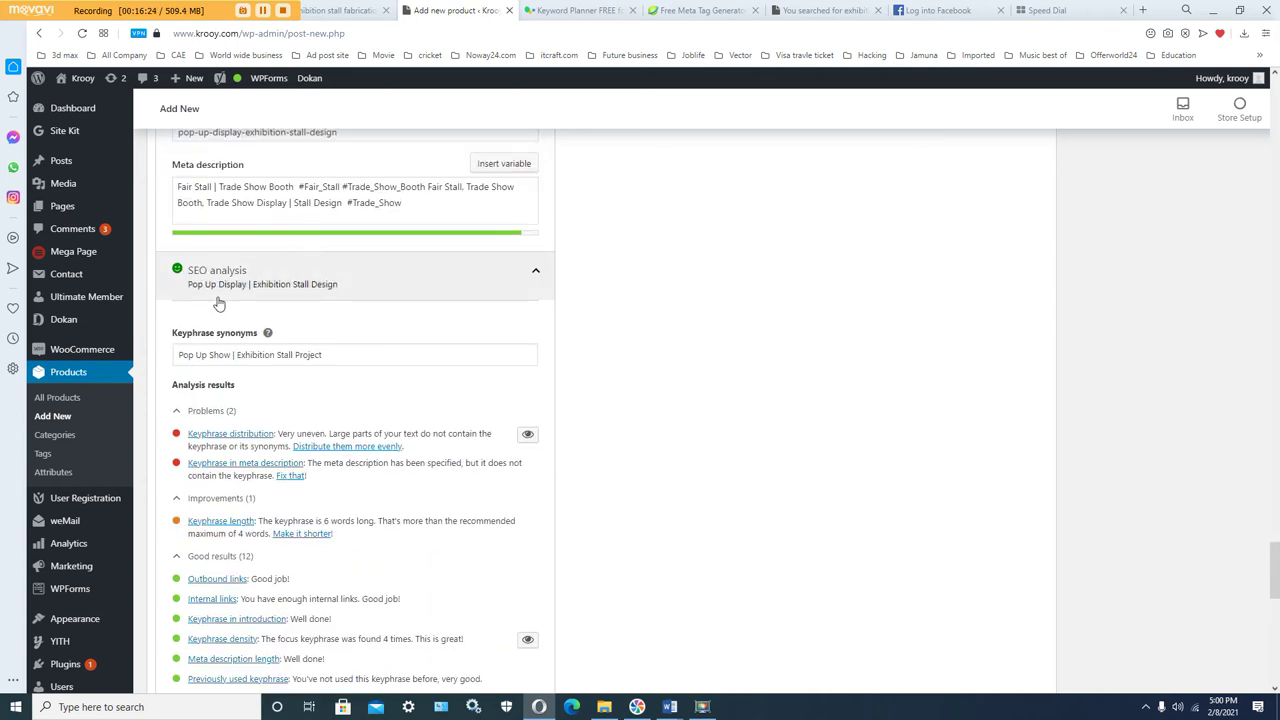
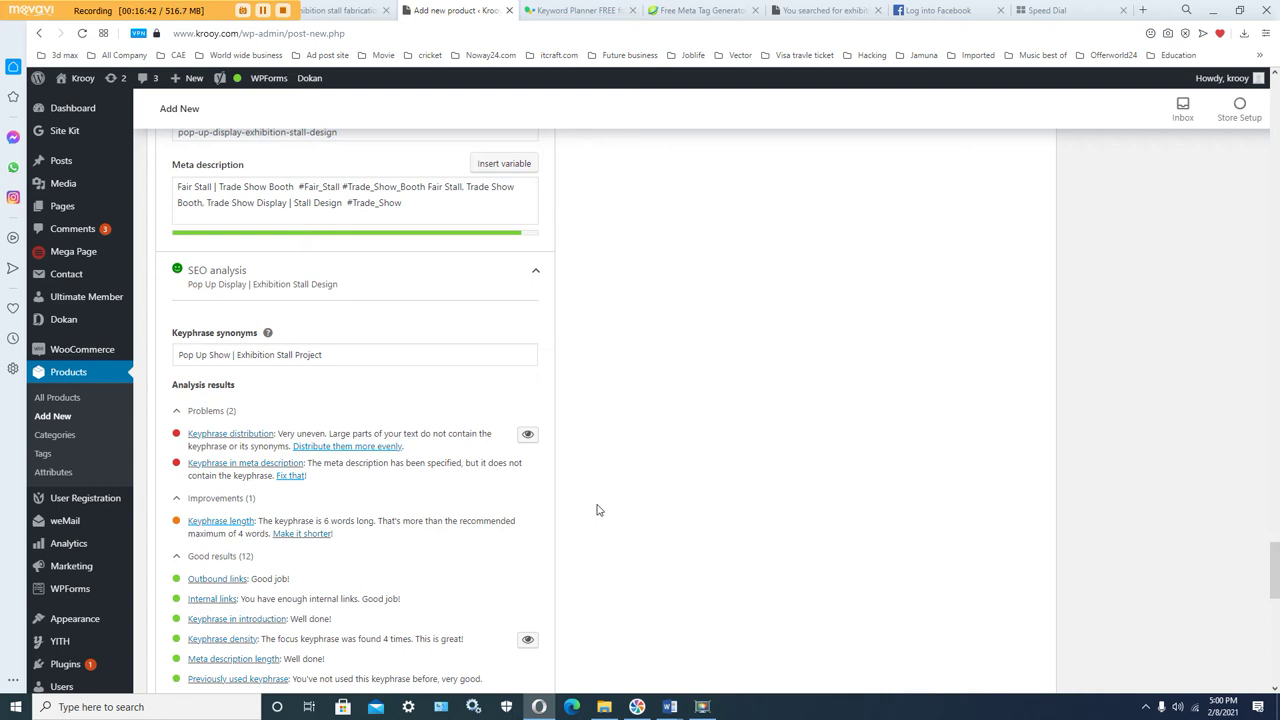
Step: Show Yoast's Readability analysis for the product: 4 problems, 1 improvement, 2 good results
scroll(597, 510, up, 3)
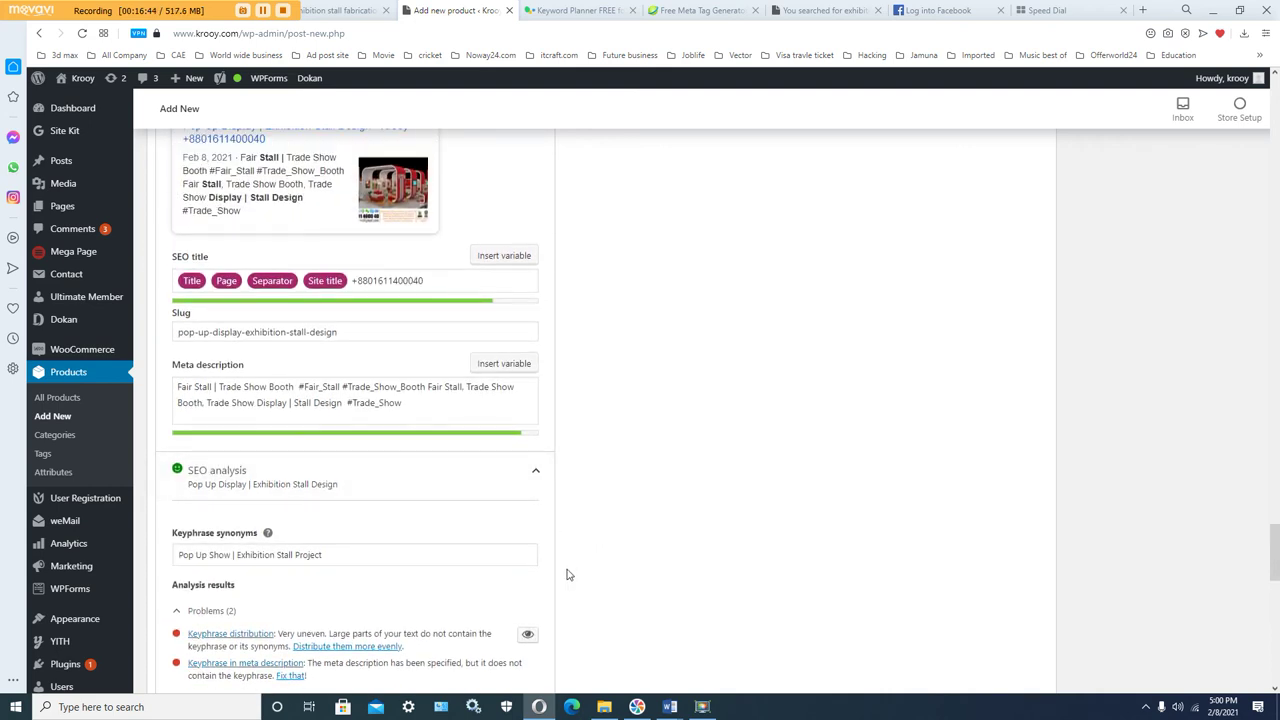
scroll(597, 514, up, 4)
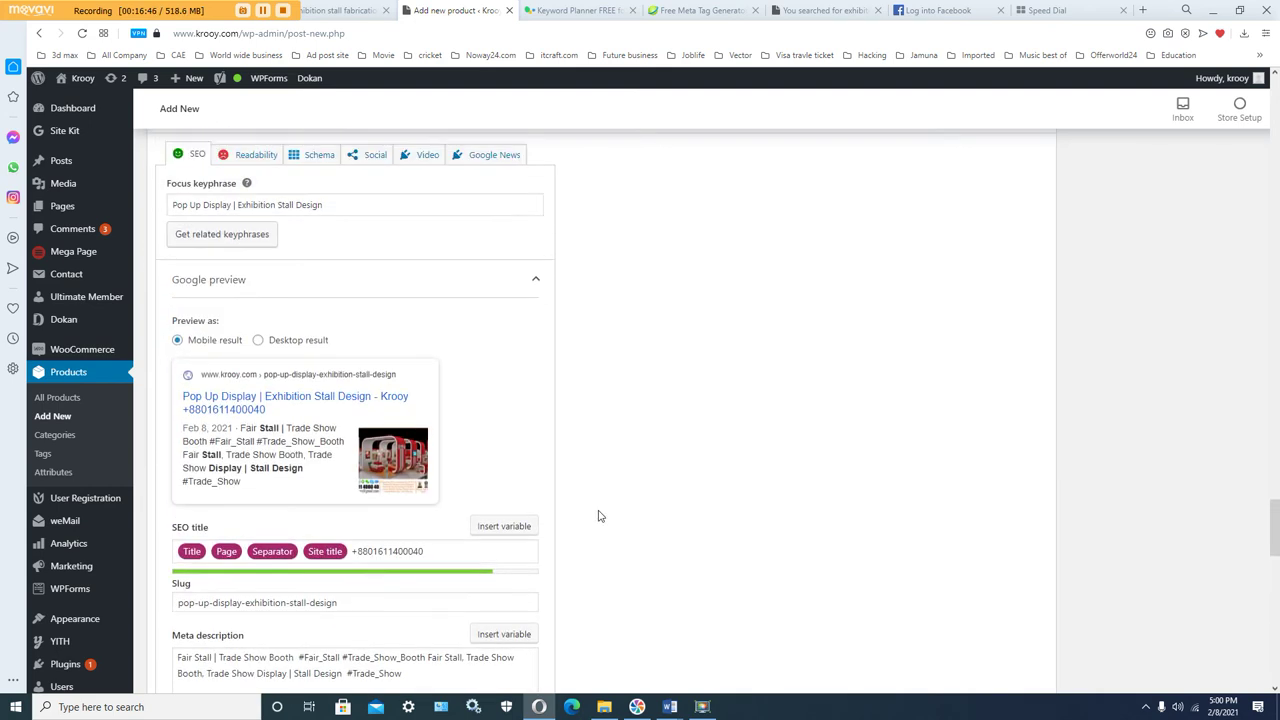
scroll(598, 514, up, 2)
click(262, 287)
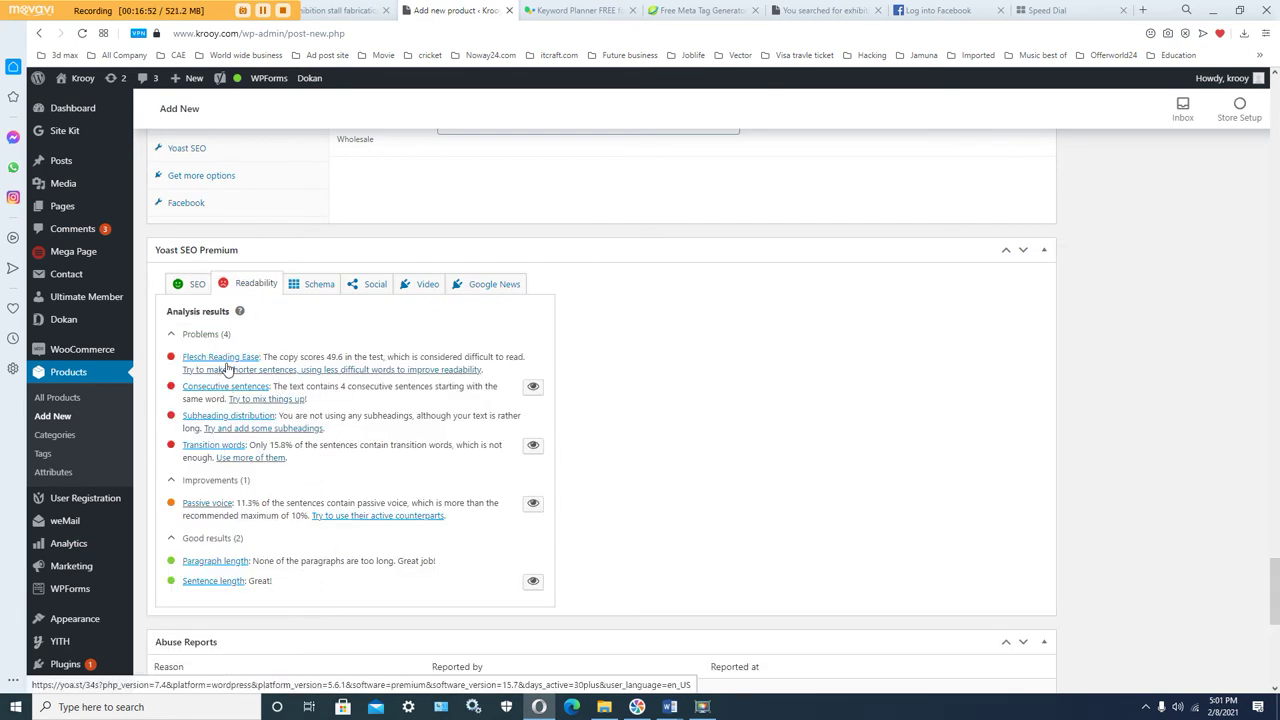
Step: Paste the Fair Stall | Trade Show Booth hashtag text into Yoast's Facebook description
click(324, 285)
click(372, 285)
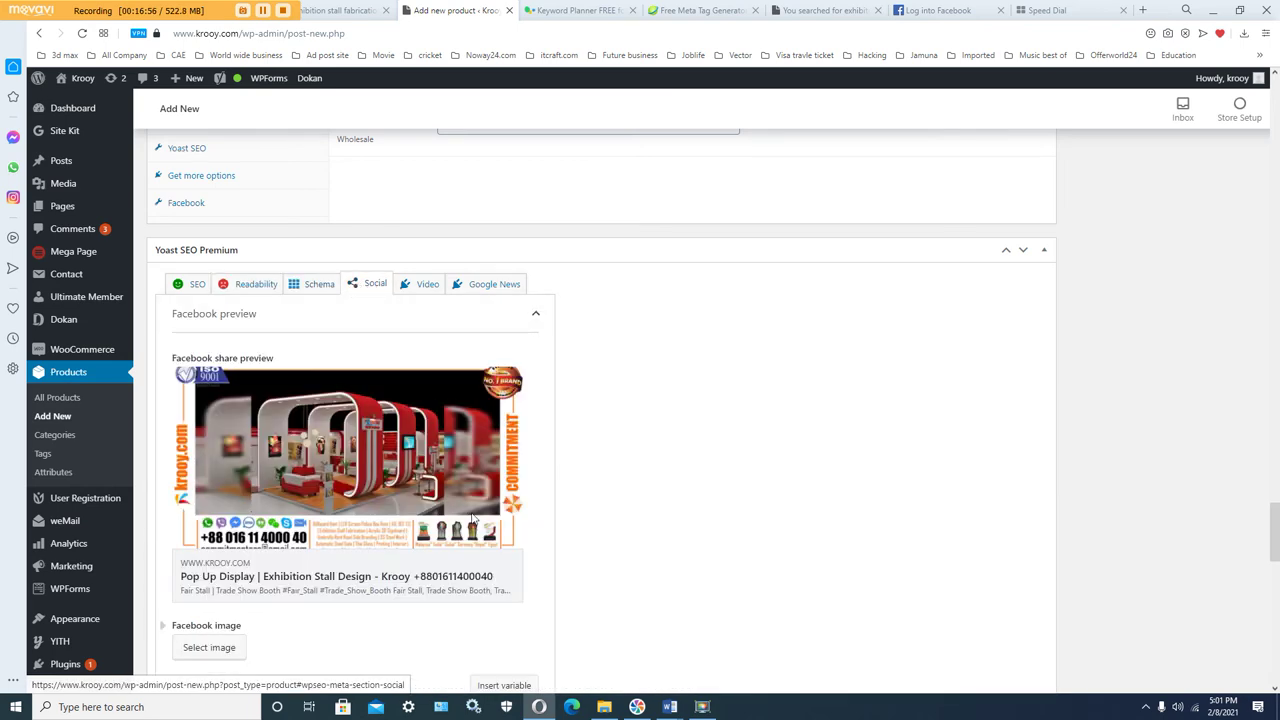
scroll(477, 526, down, 1)
scroll(362, 550, down, 1)
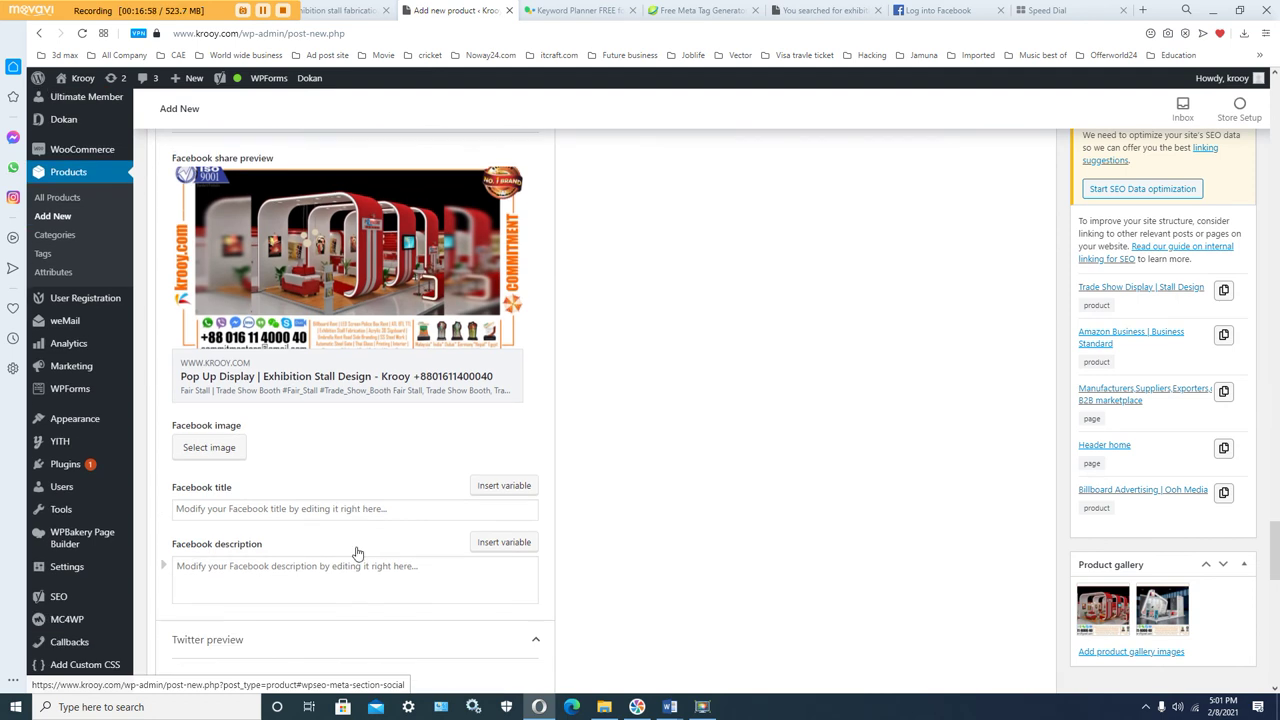
click(309, 573)
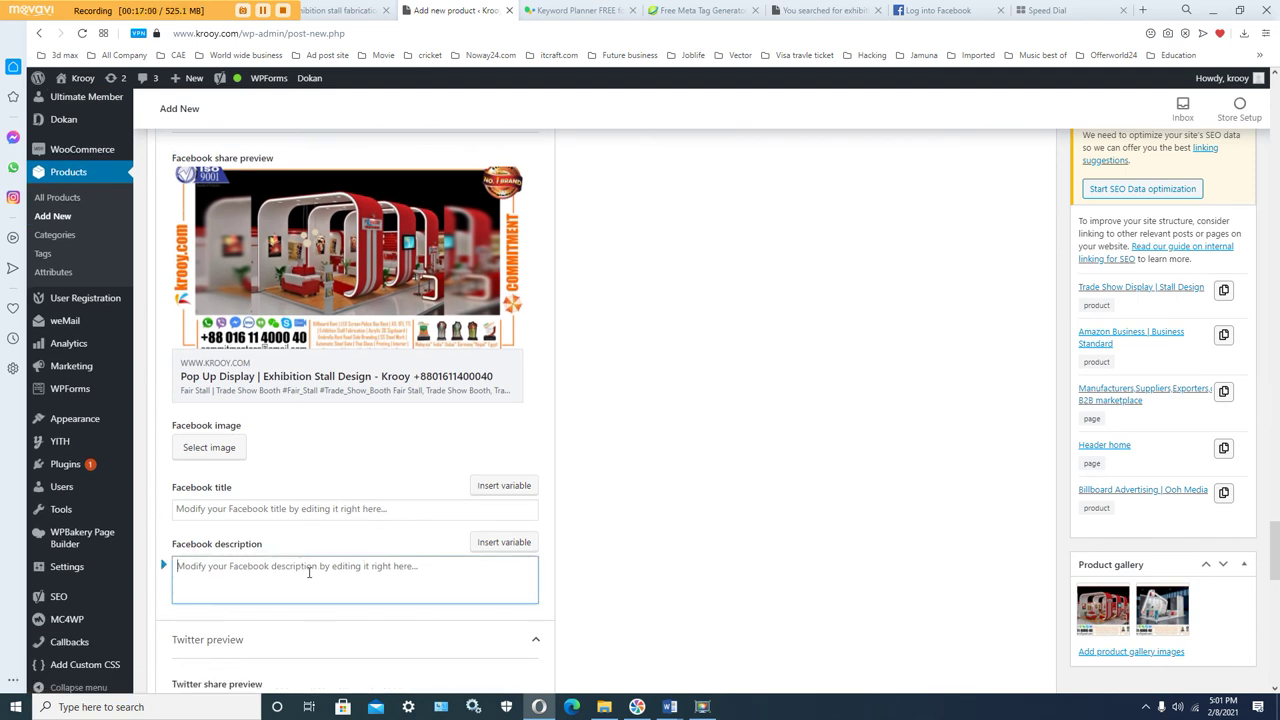
right_click(309, 576)
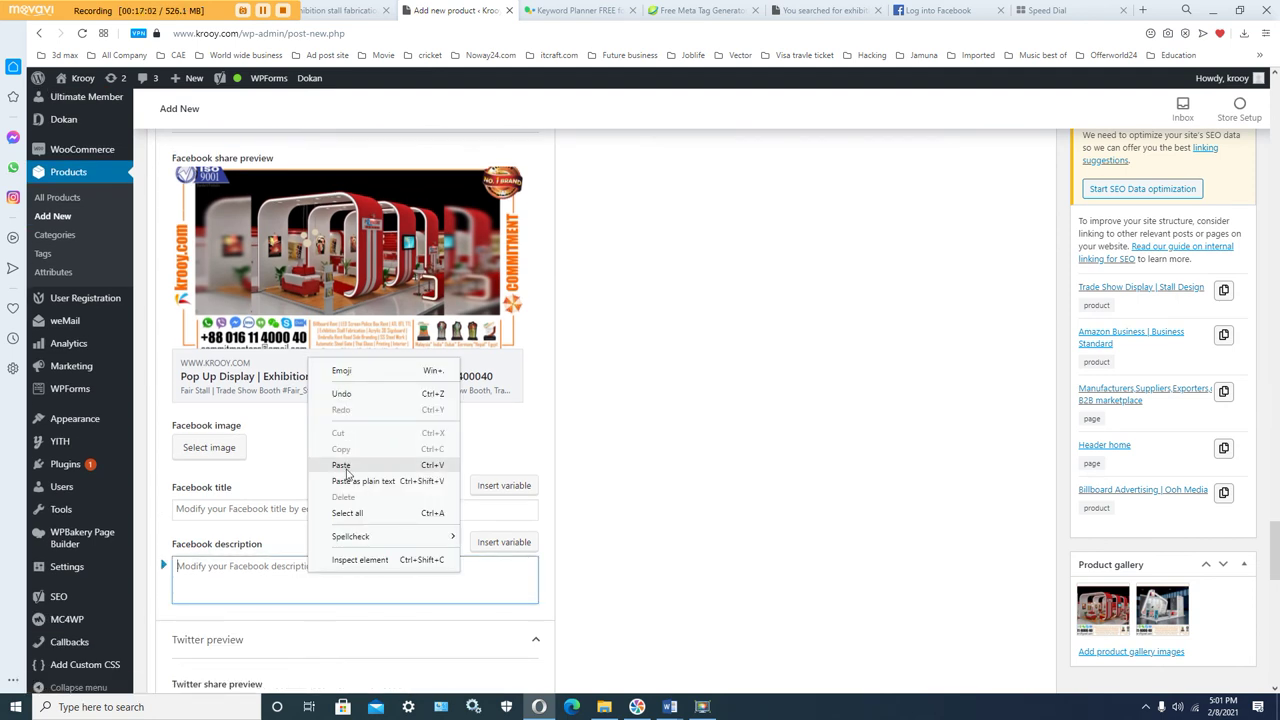
click(341, 465)
Step: Paste the same Fair Stall hashtag text into the Twitter description
scroll(593, 566, down, 2)
scroll(366, 570, down, 2)
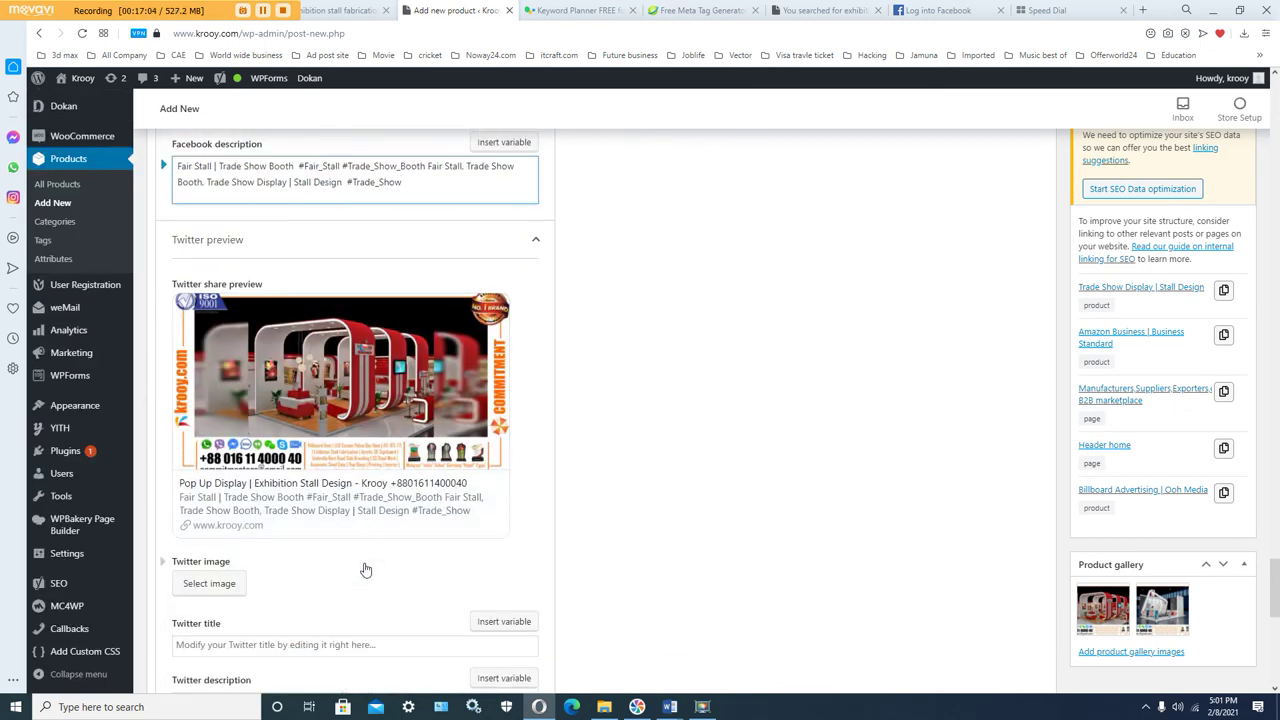
scroll(293, 592, down, 2)
right_click(278, 504)
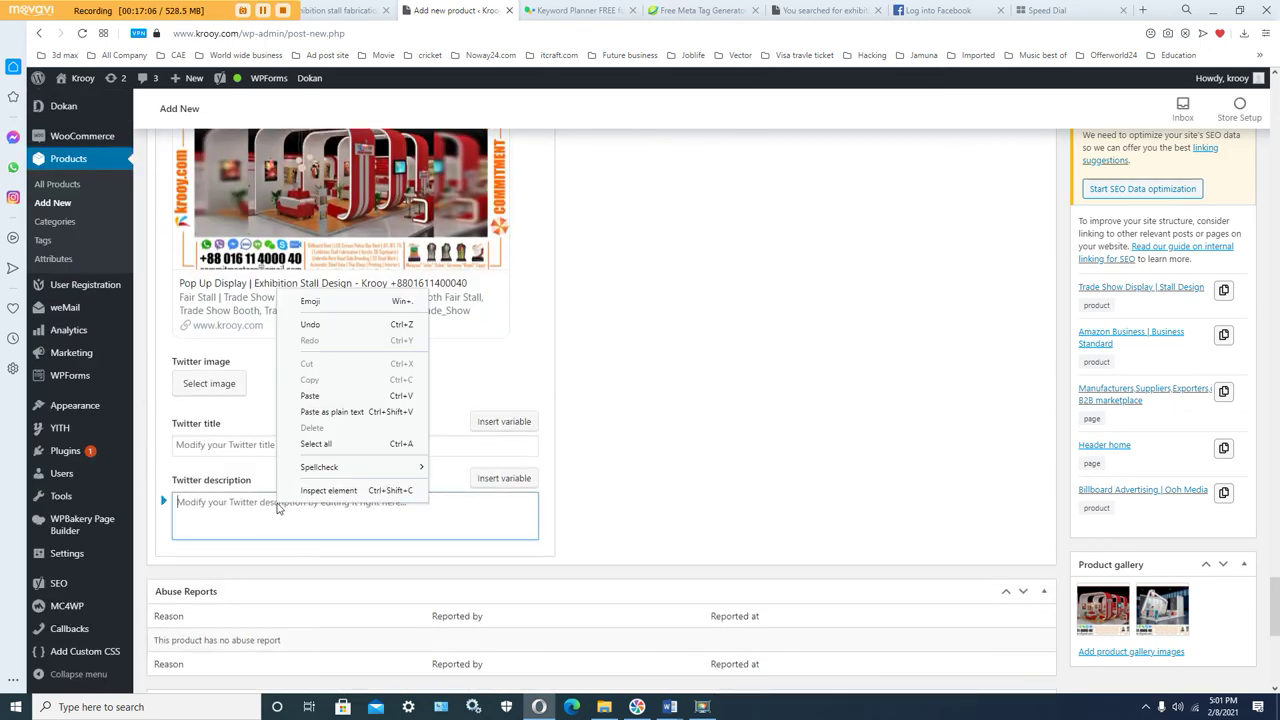
click(353, 397)
scroll(583, 503, up, 5)
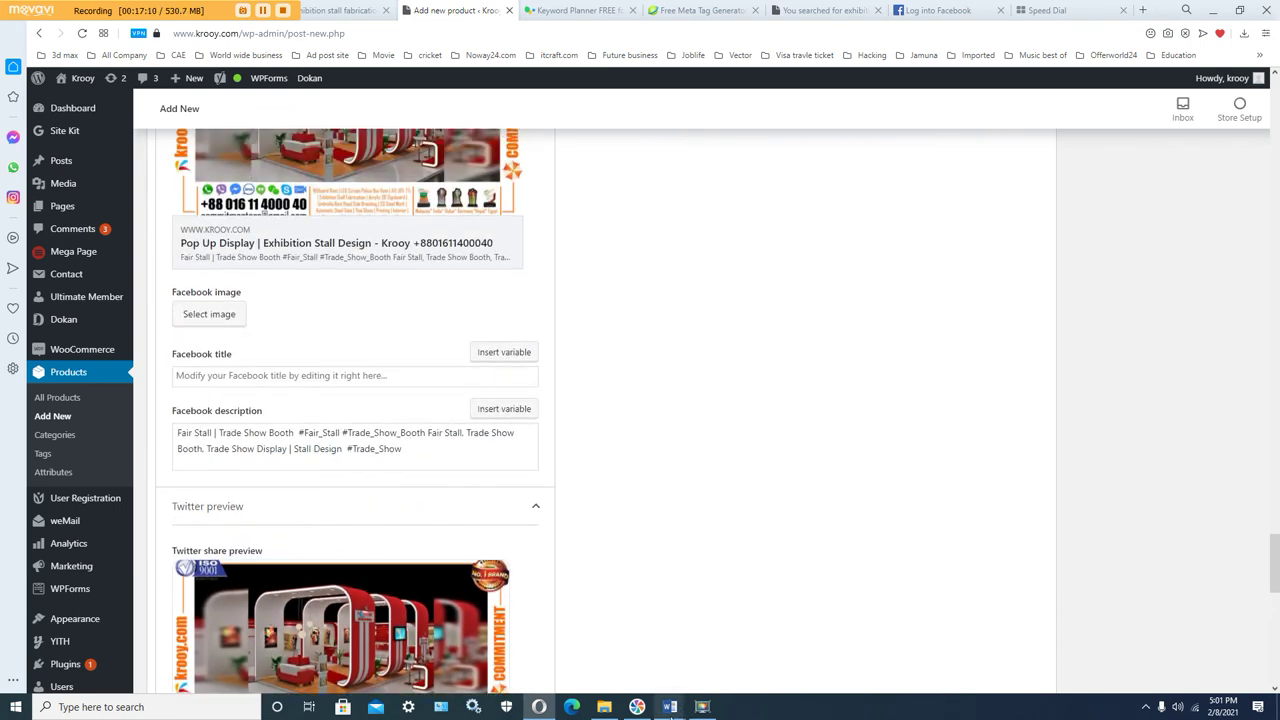
Step: Copy the 'Pop Up Show | Exhibition Stall Project' headline from Booth head line all.docx
mouse_move(670, 706)
mouse_move(520, 665)
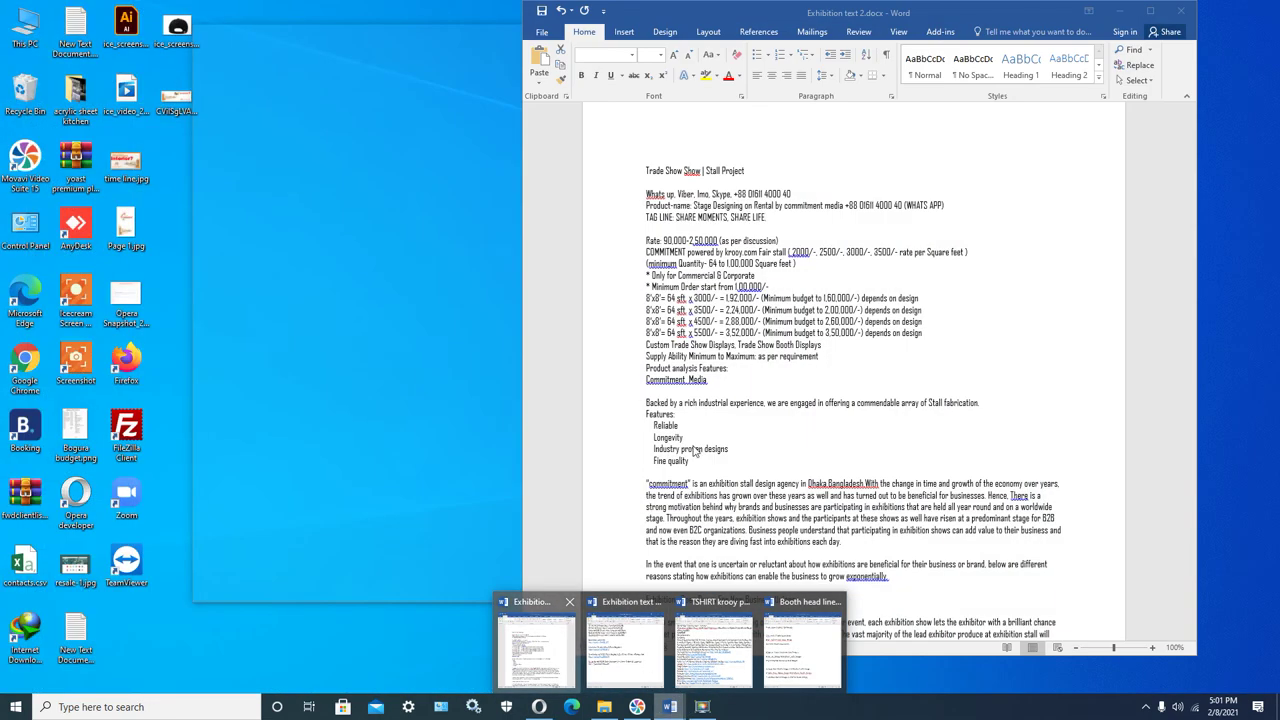
click(625, 645)
mouse_move(671, 708)
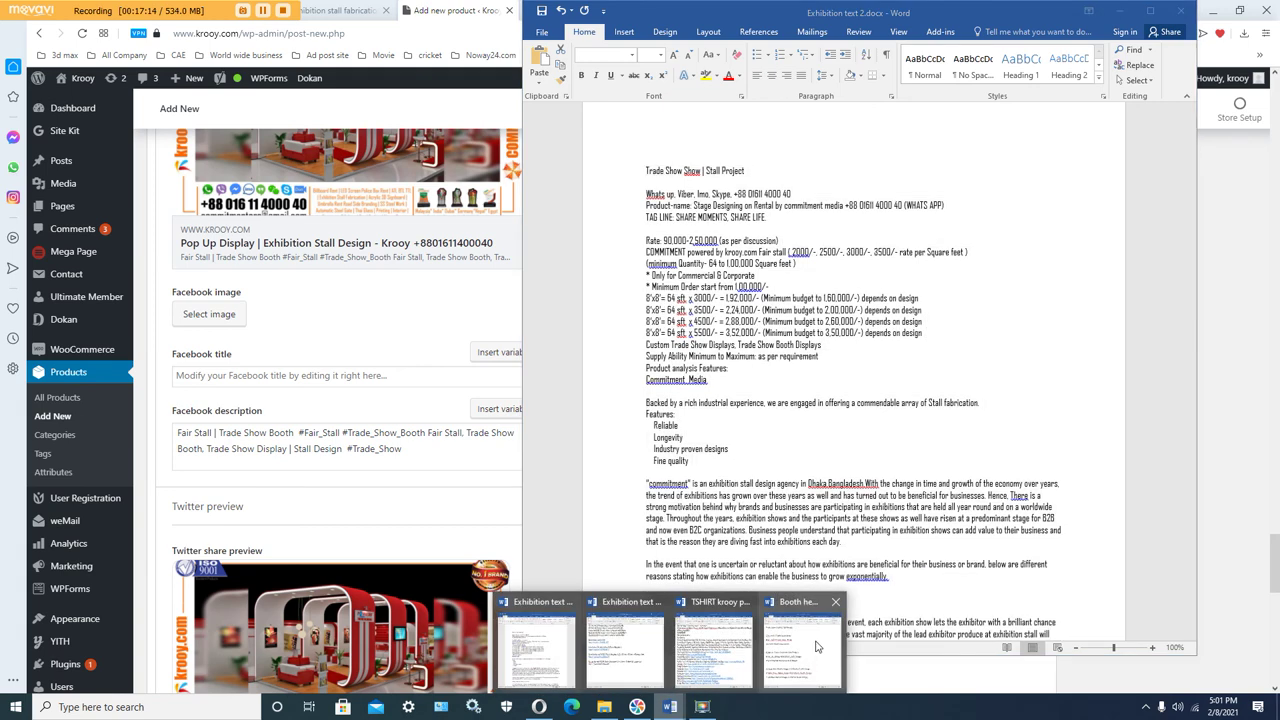
click(780, 655)
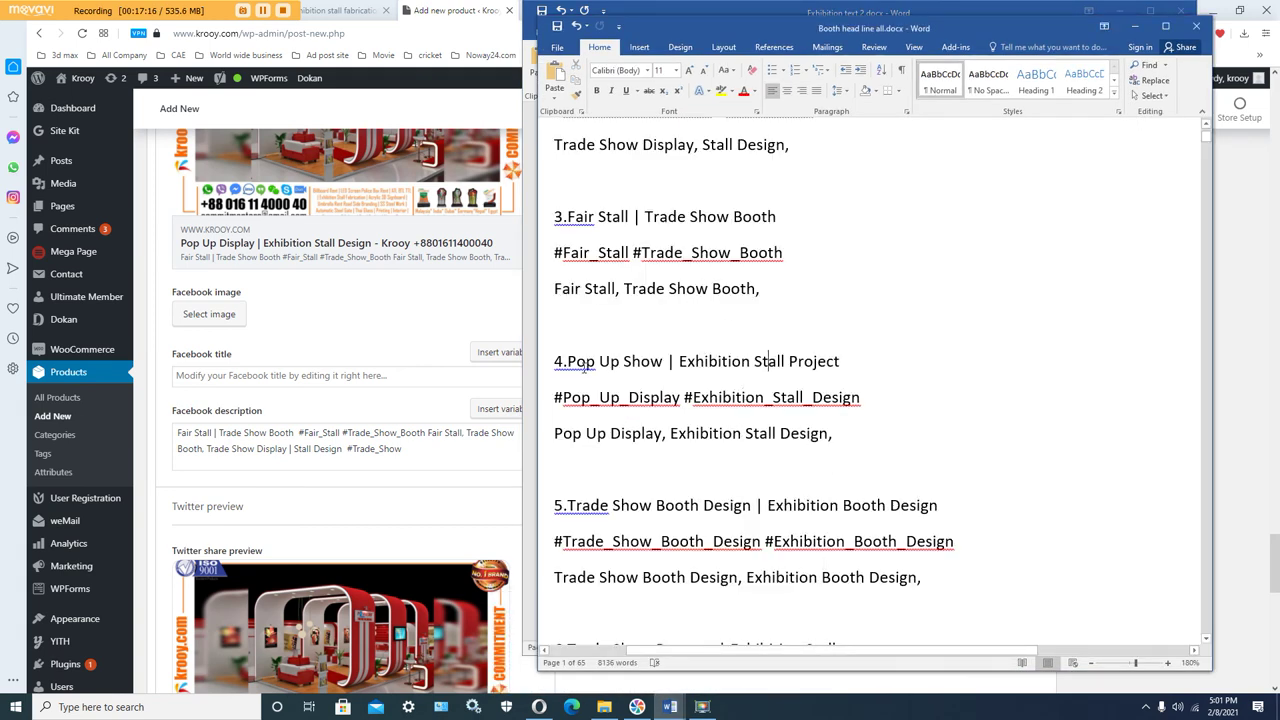
drag(567, 361, 845, 362)
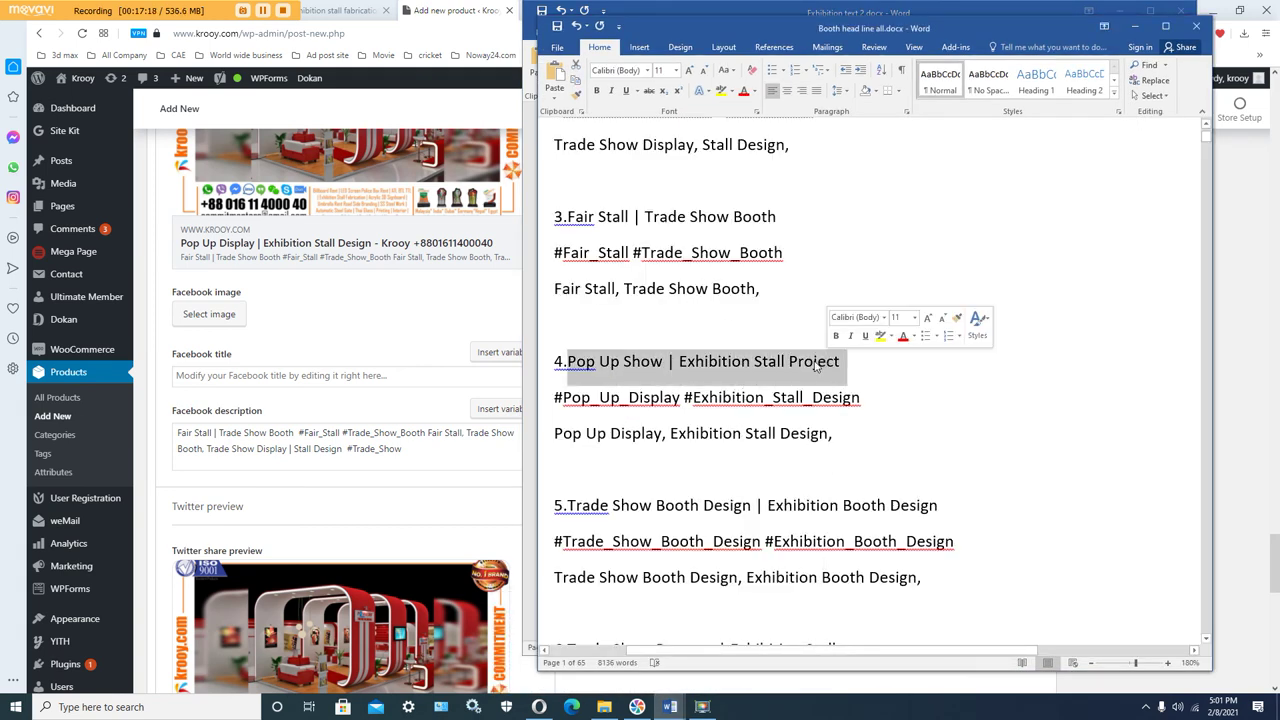
right_click(815, 362)
click(843, 386)
click(251, 375)
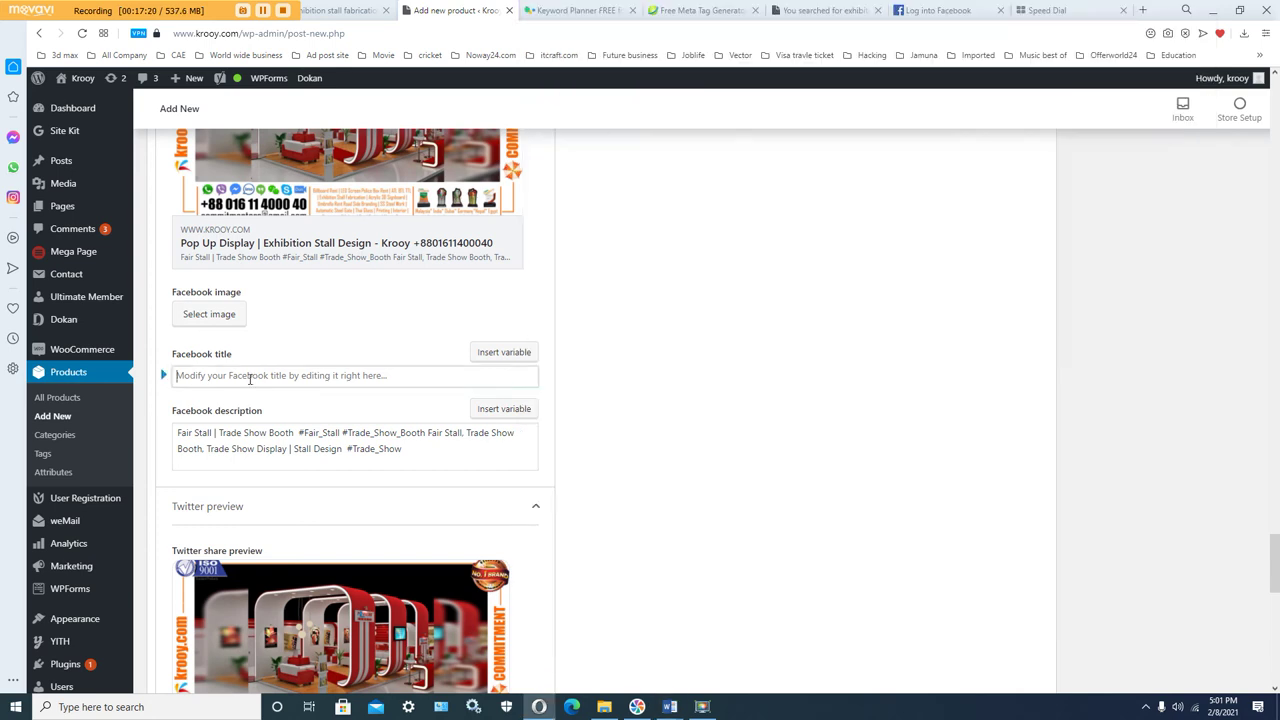
Step: Paste 'Pop Up Show | Exhibition Stall Project' into the Facebook title
right_click(251, 376)
click(283, 486)
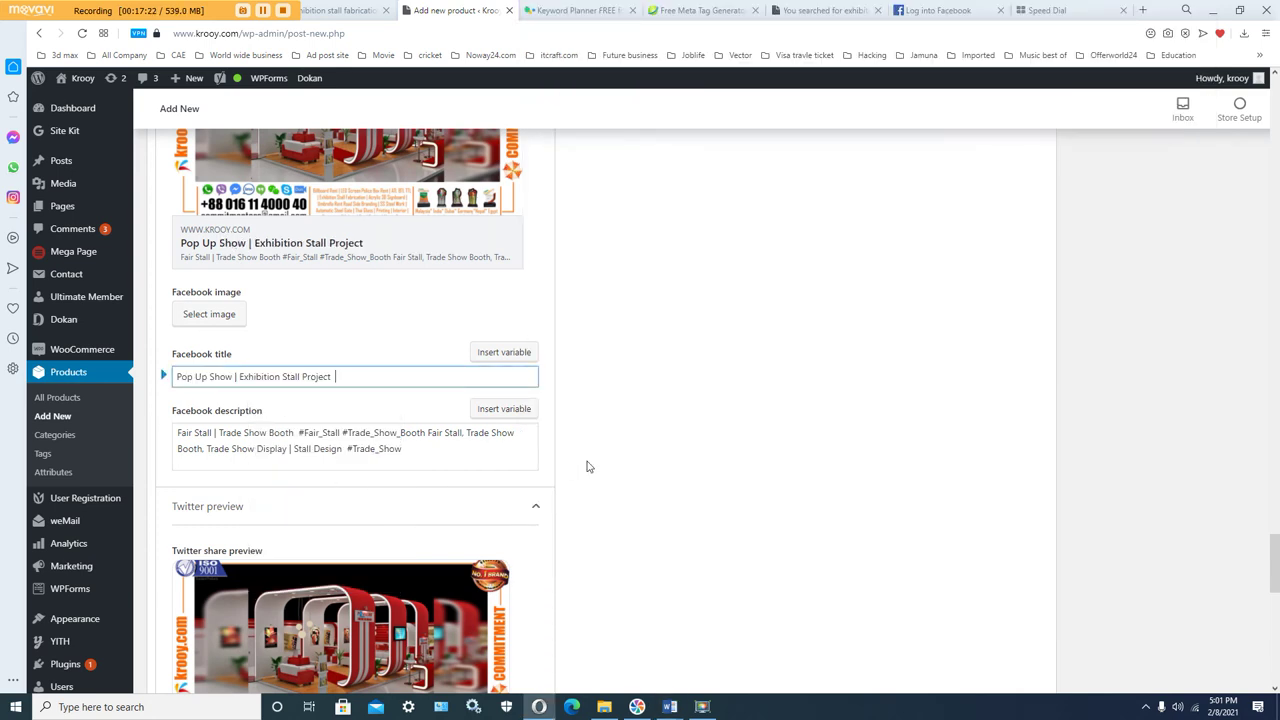
scroll(586, 466, down, 2)
scroll(285, 437, down, 1)
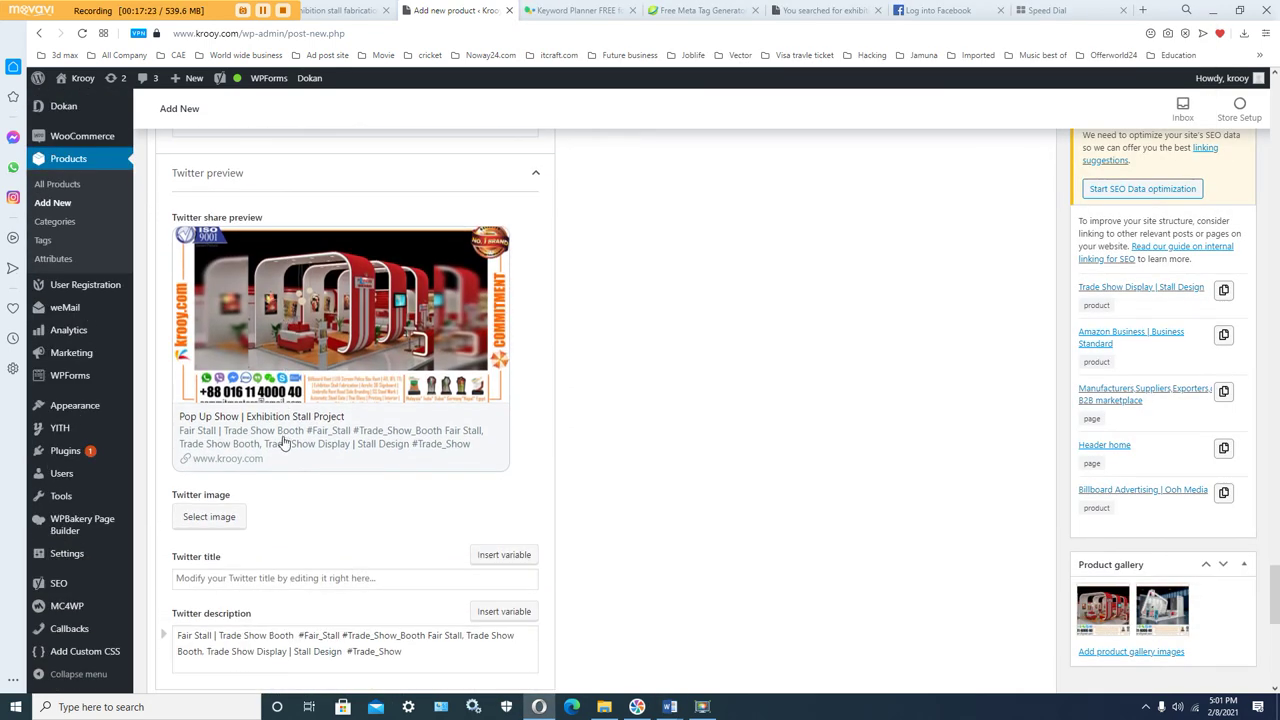
Step: Paste 'Pop Up Show | Exhibition Stall Project' into the Twitter title
click(276, 578)
right_click(291, 580)
click(332, 478)
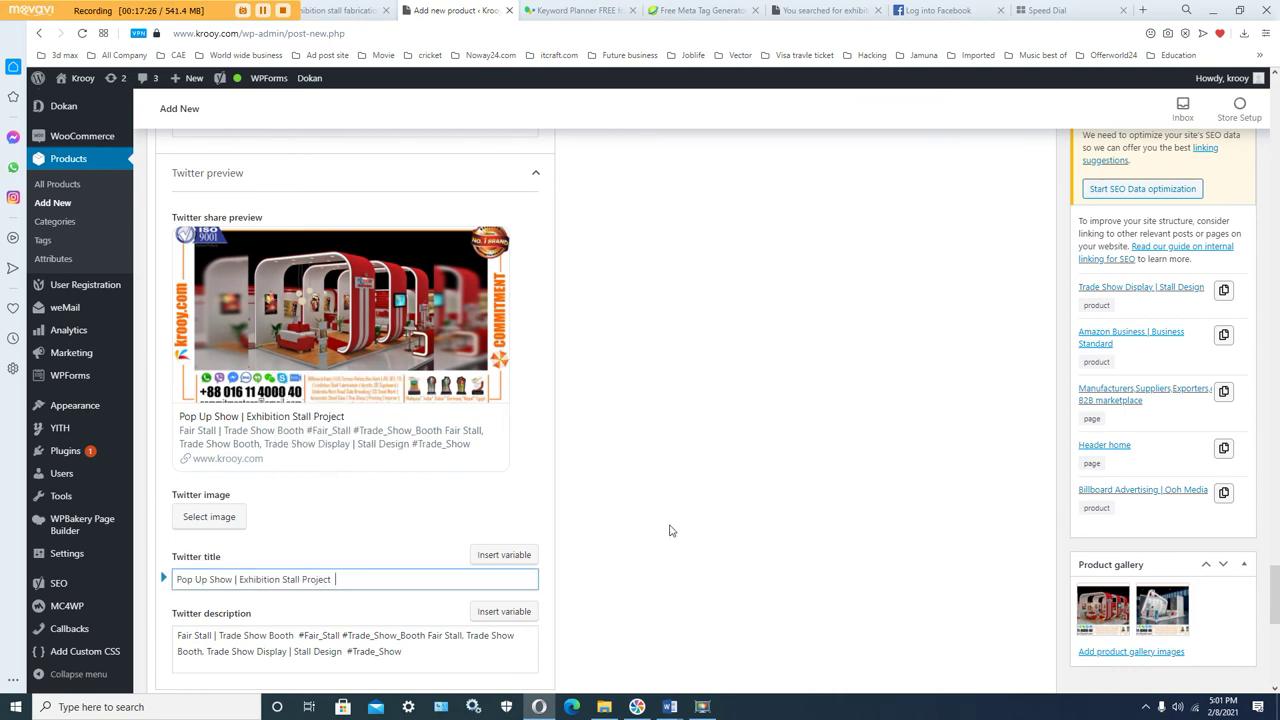
scroll(678, 527, up, 2)
scroll(678, 527, up, 3)
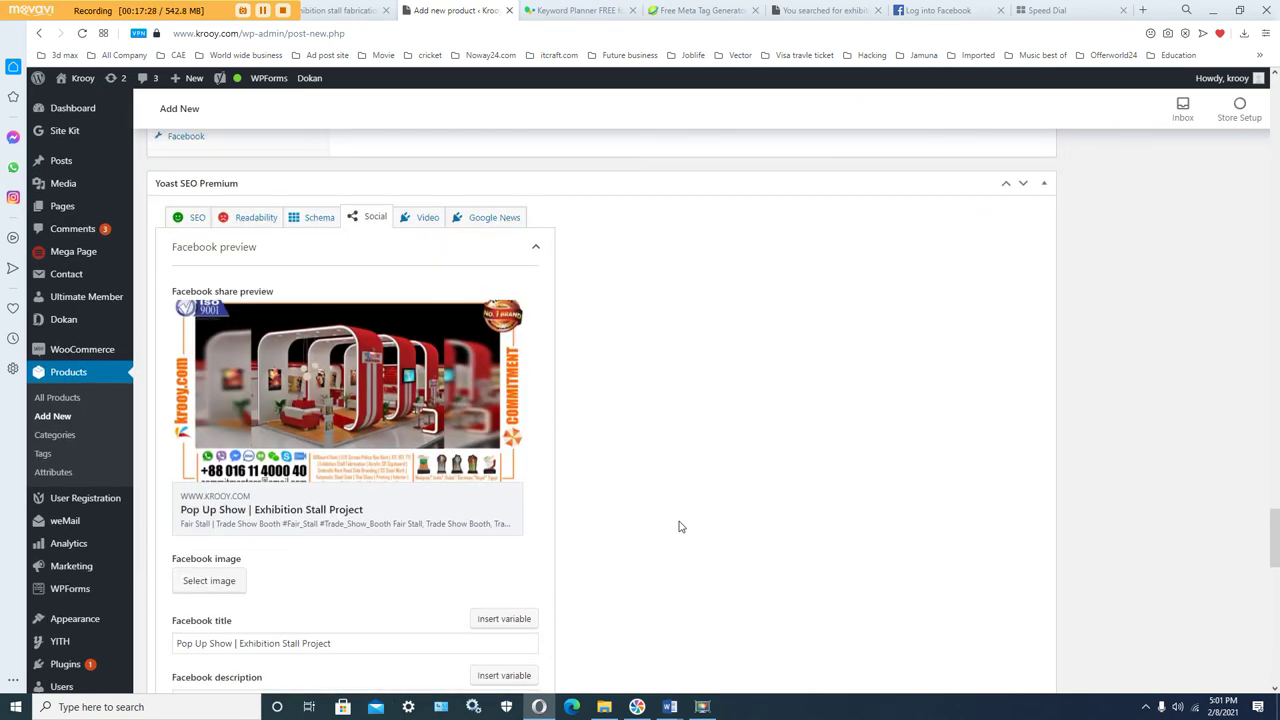
scroll(643, 503, down, 6)
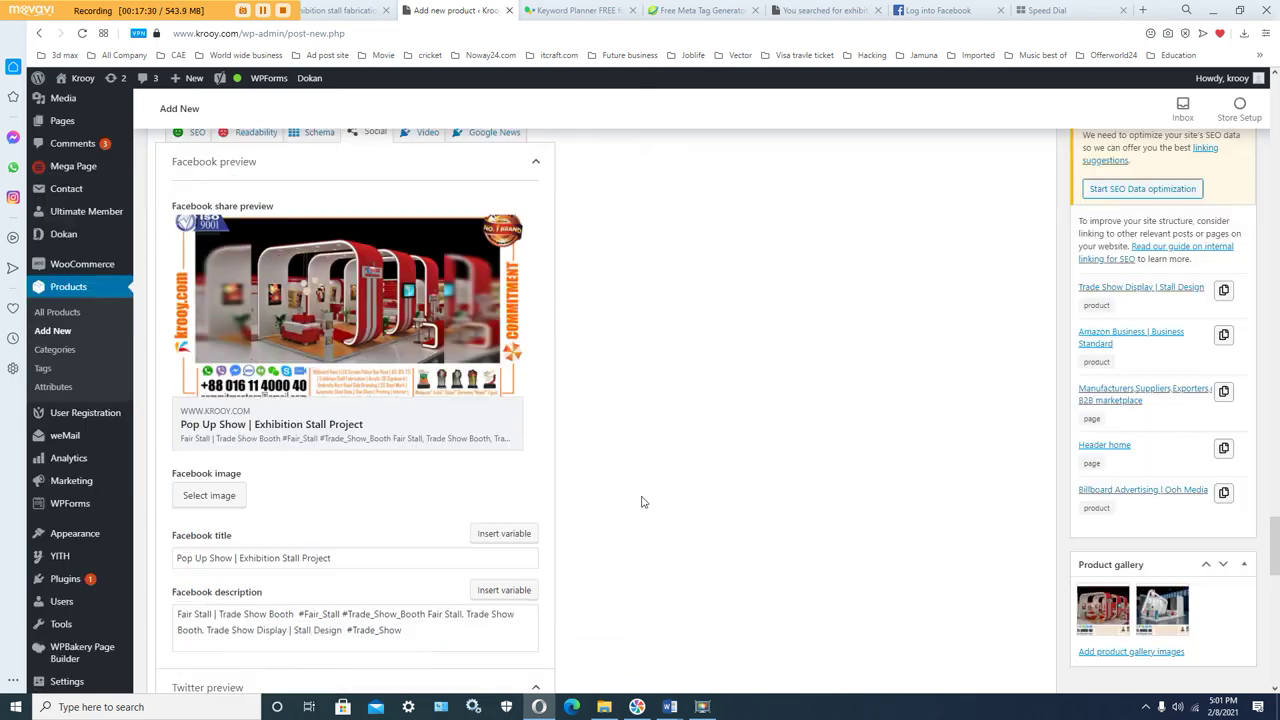
scroll(643, 503, down, 1)
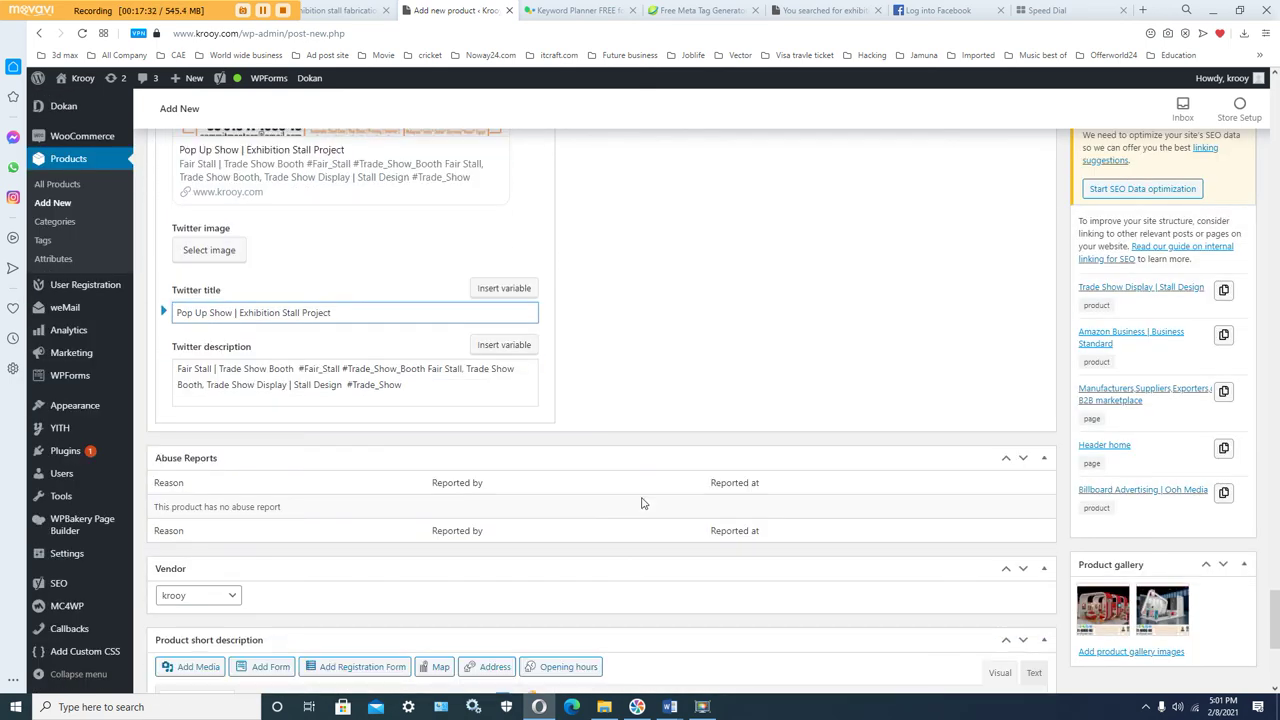
scroll(643, 503, down, 3)
scroll(643, 503, up, 9)
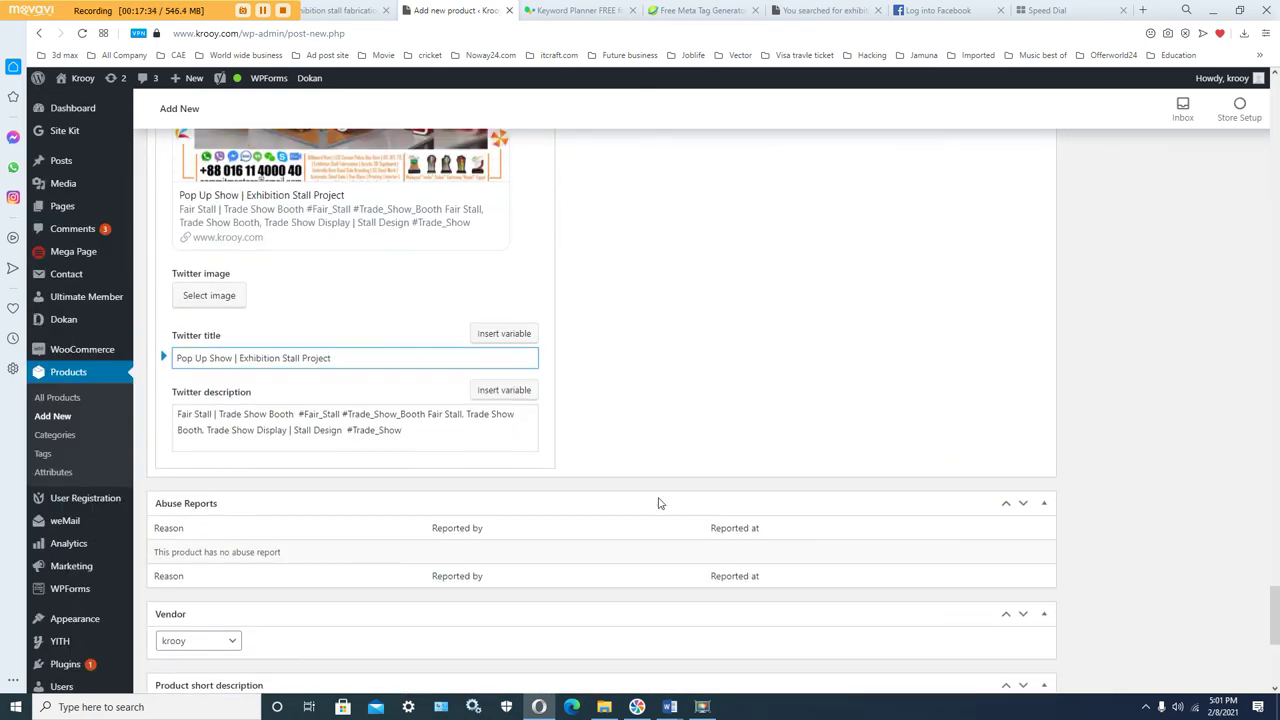
Step: Check the Yoast Video SEO settings for the product
click(427, 252)
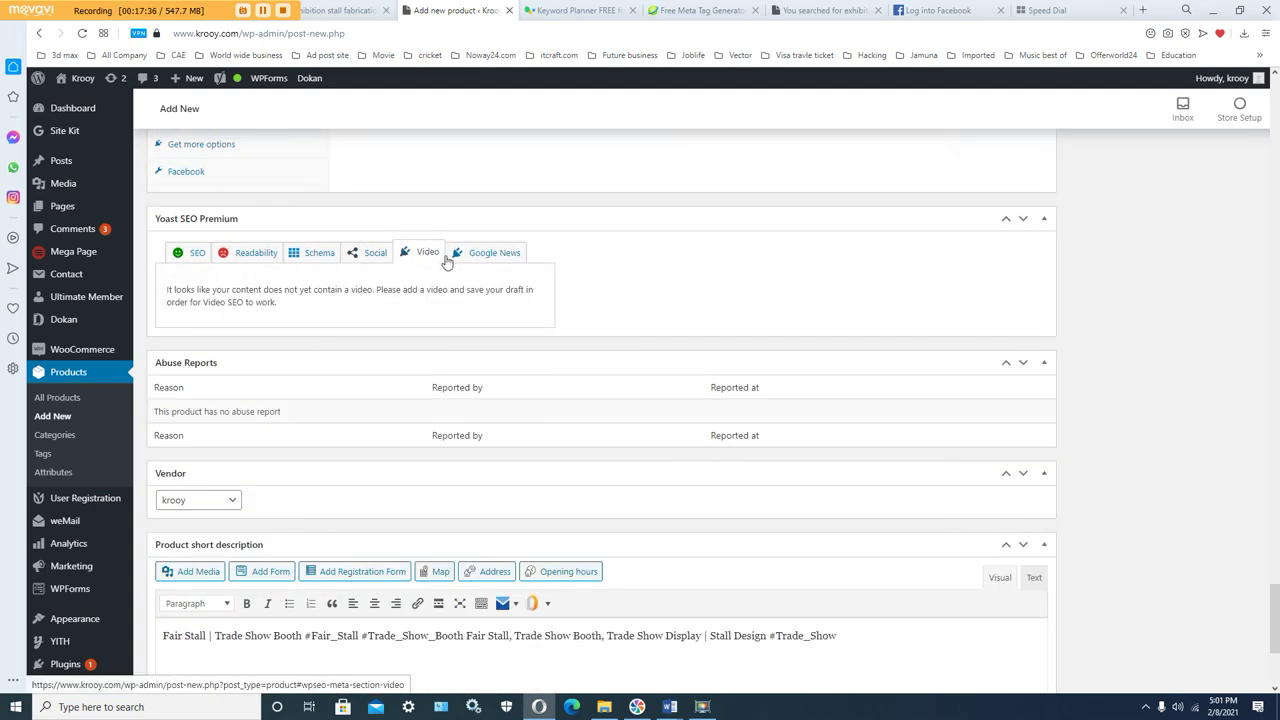
scroll(606, 426, down, 2)
scroll(606, 426, up, 2)
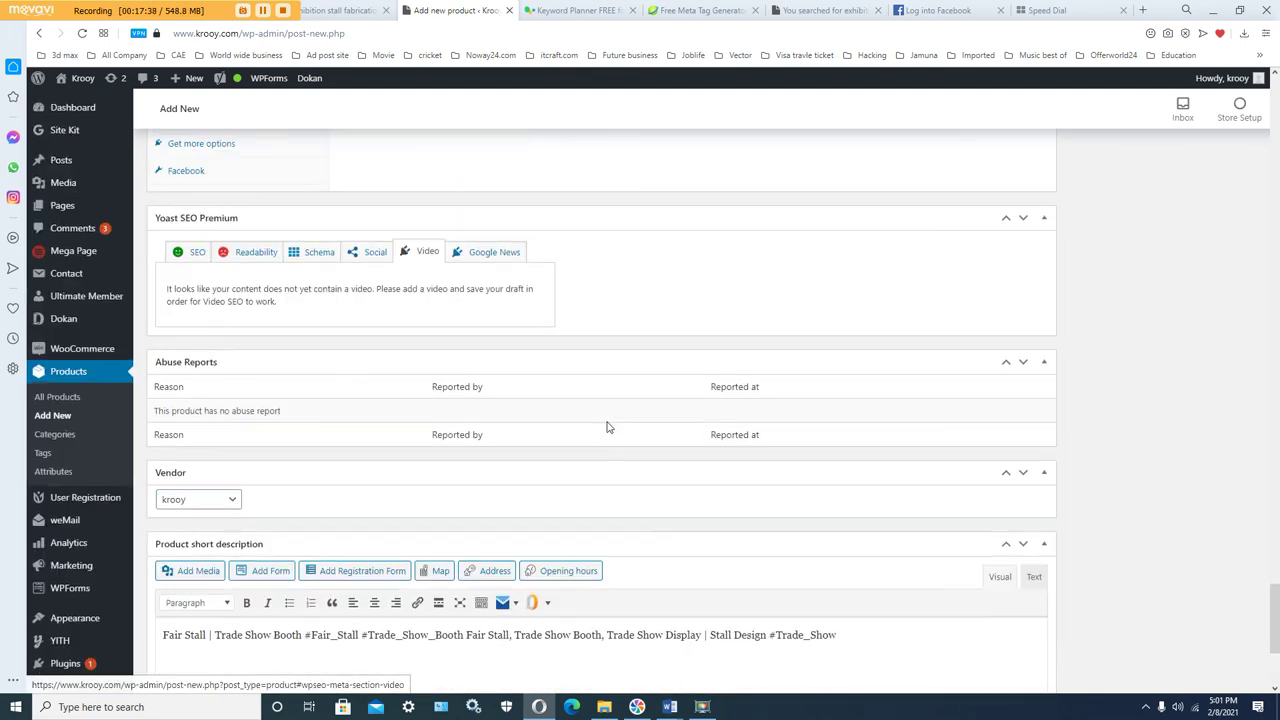
Step: Open Yoast's Google News sitemap settings and look through them
click(491, 252)
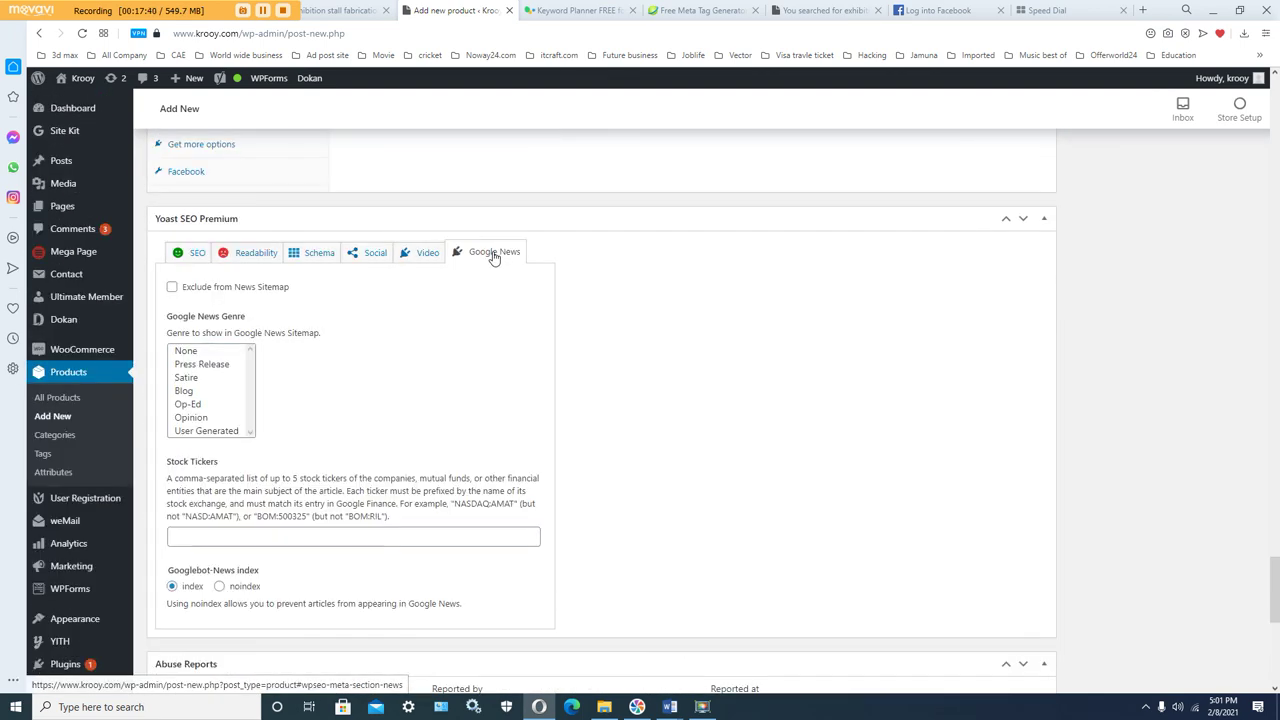
scroll(596, 407, down, 1)
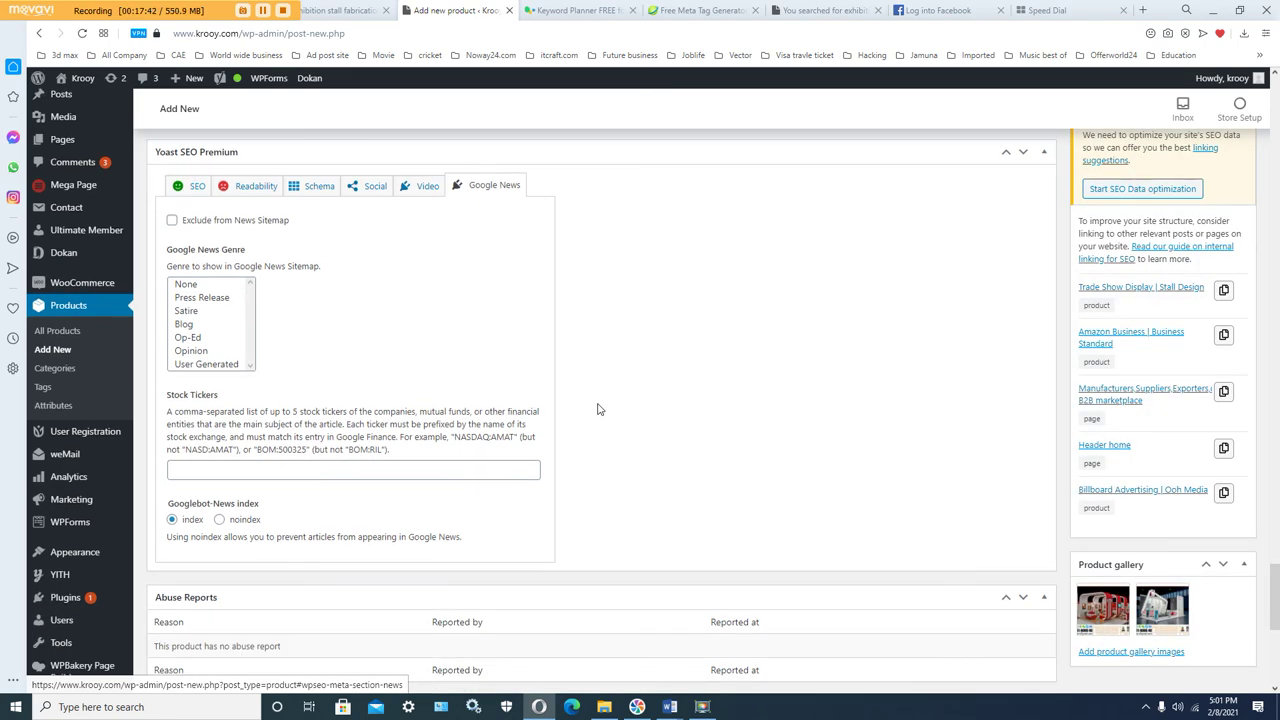
scroll(598, 409, down, 3)
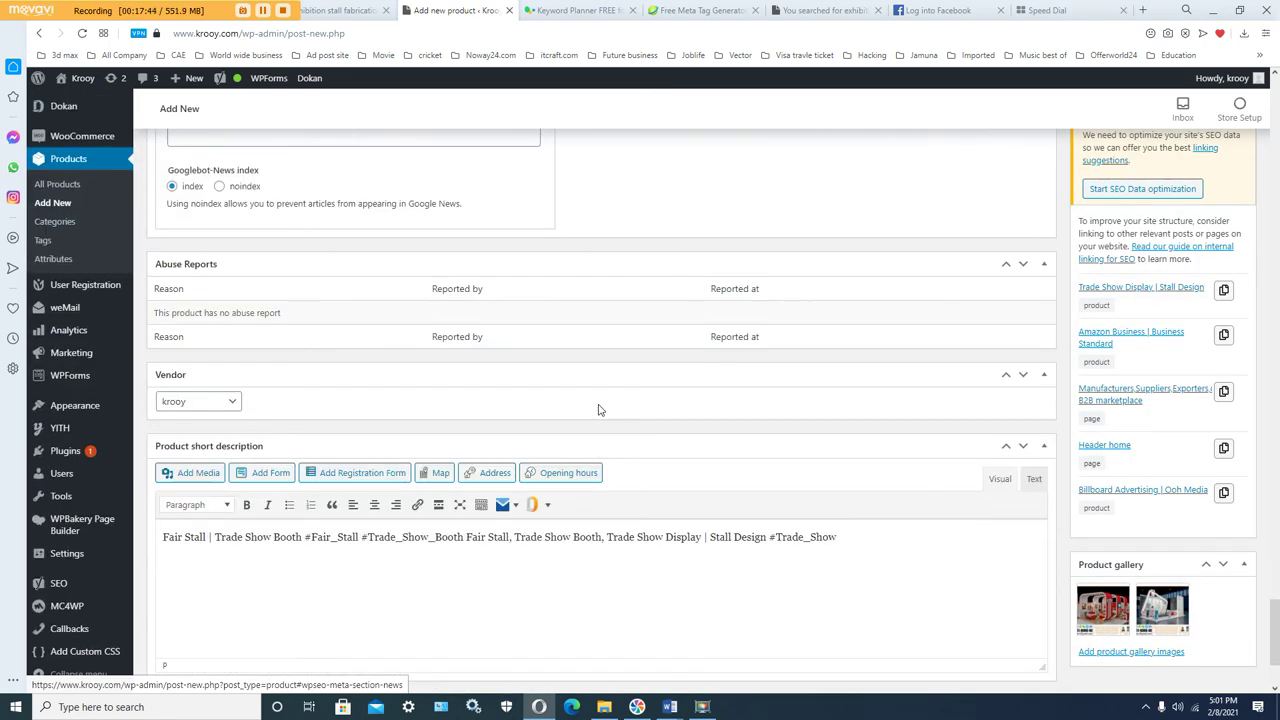
scroll(740, 423, down, 2)
scroll(814, 443, up, 12)
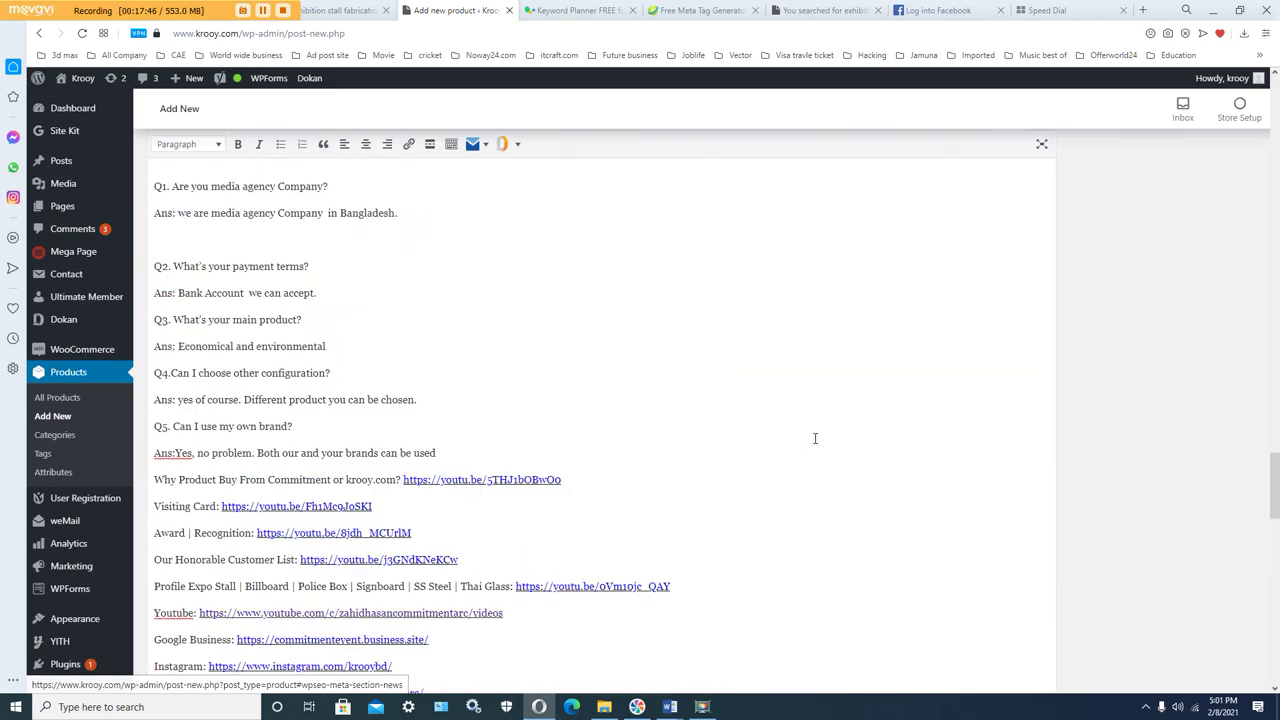
scroll(815, 438, up, 15)
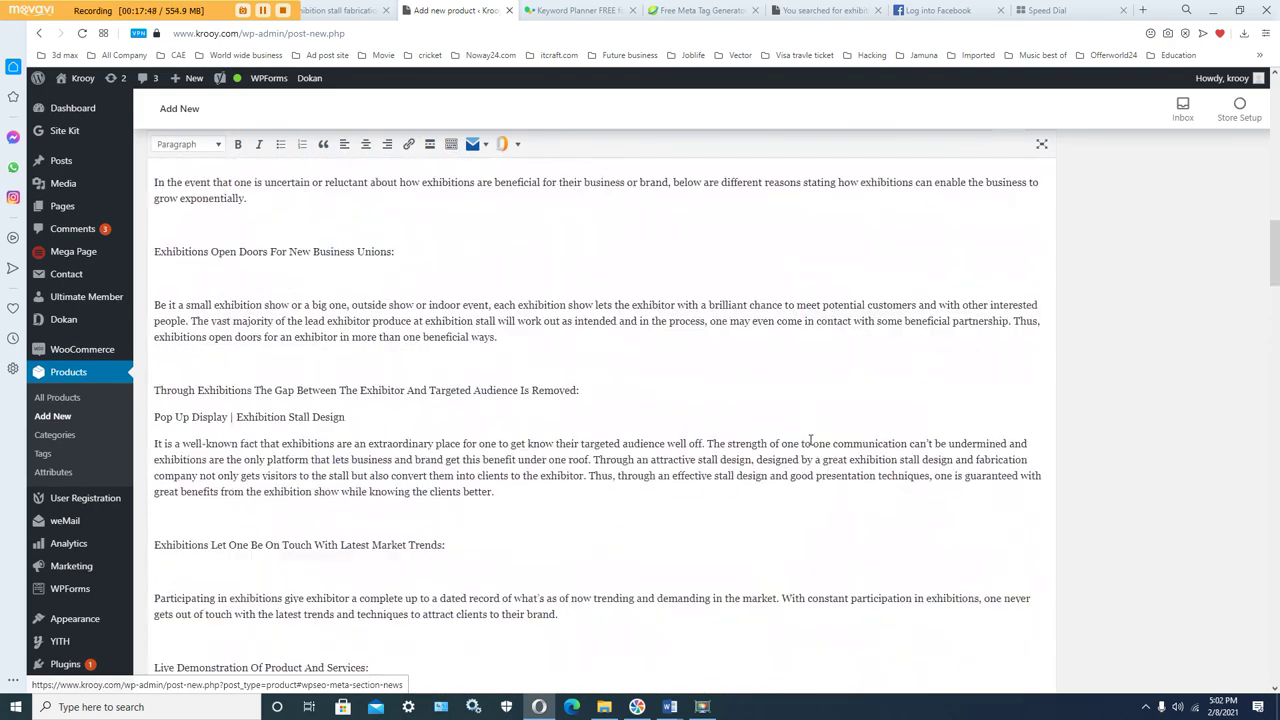
scroll(811, 440, up, 10)
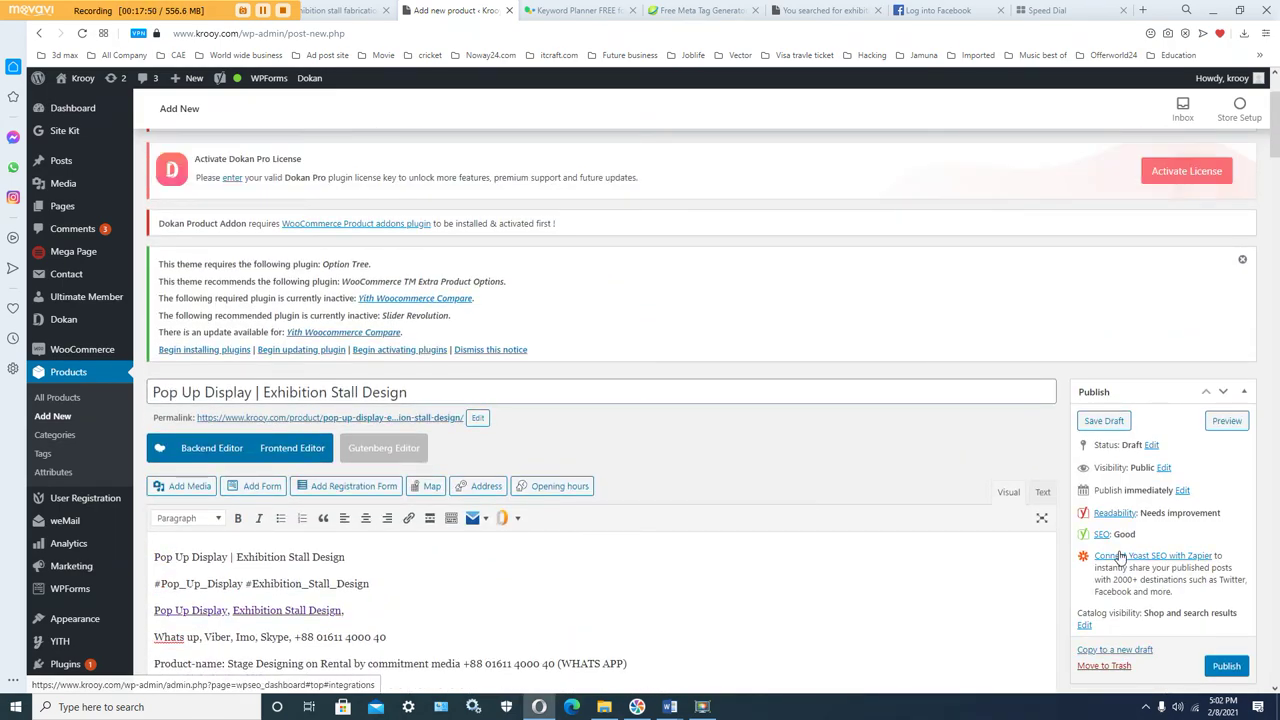
scroll(1130, 535, down, 2)
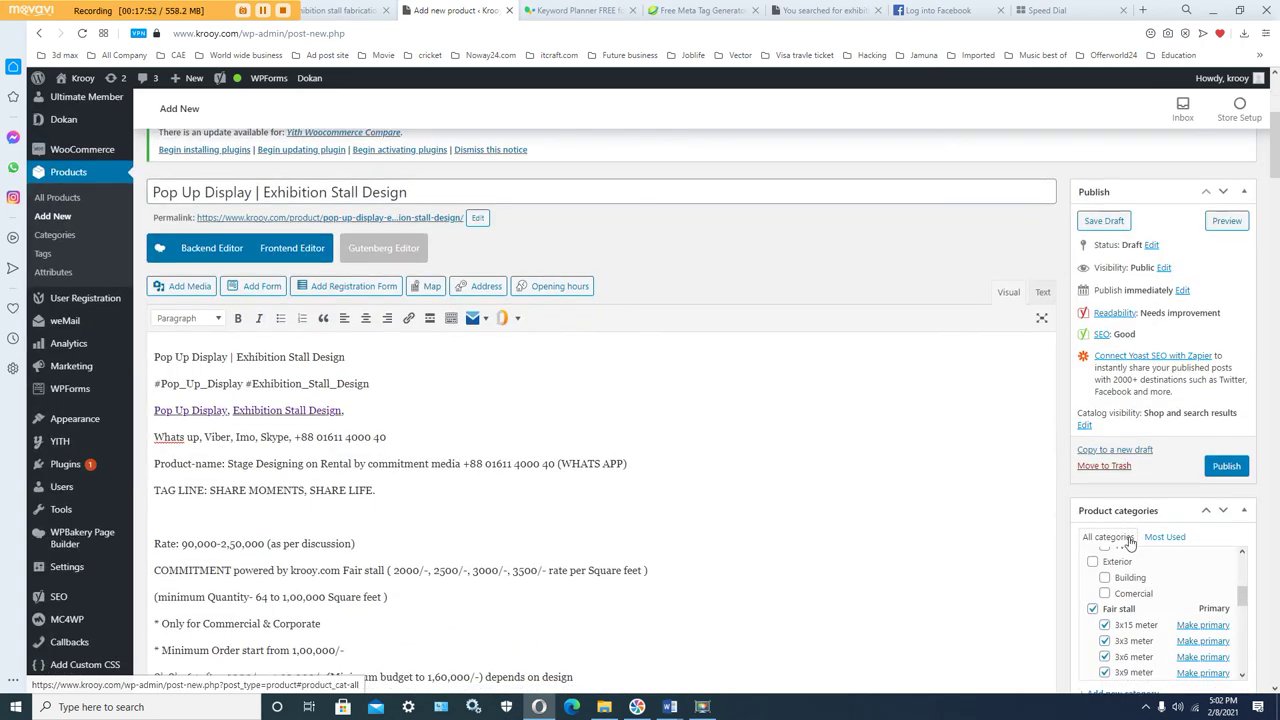
scroll(1125, 525, down, 5)
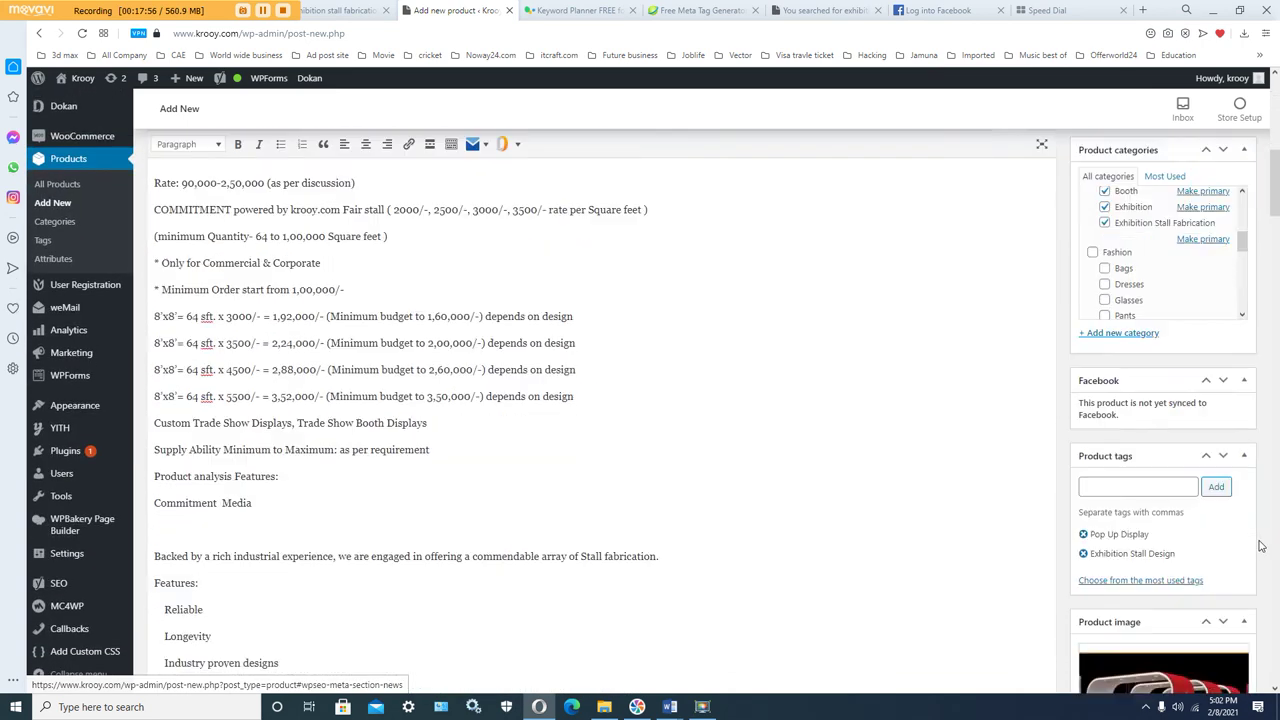
scroll(1262, 545, down, 3)
scroll(1262, 545, down, 5)
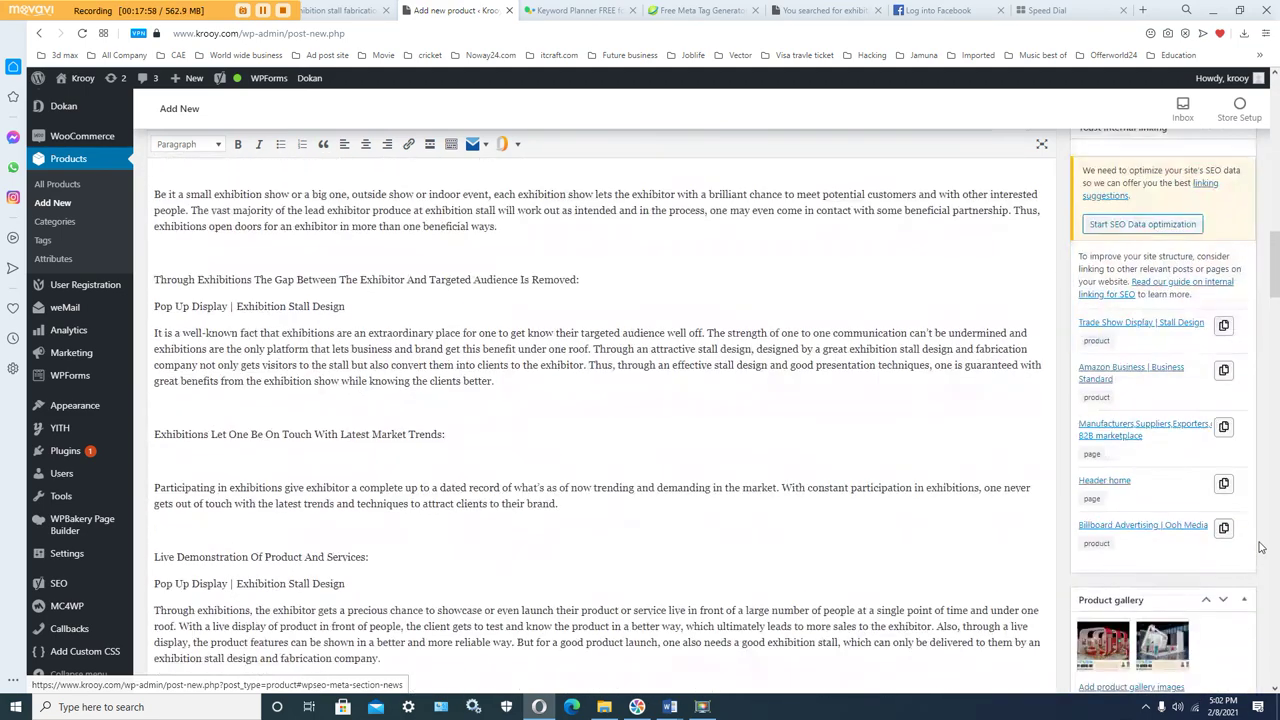
scroll(1262, 545, up, 10)
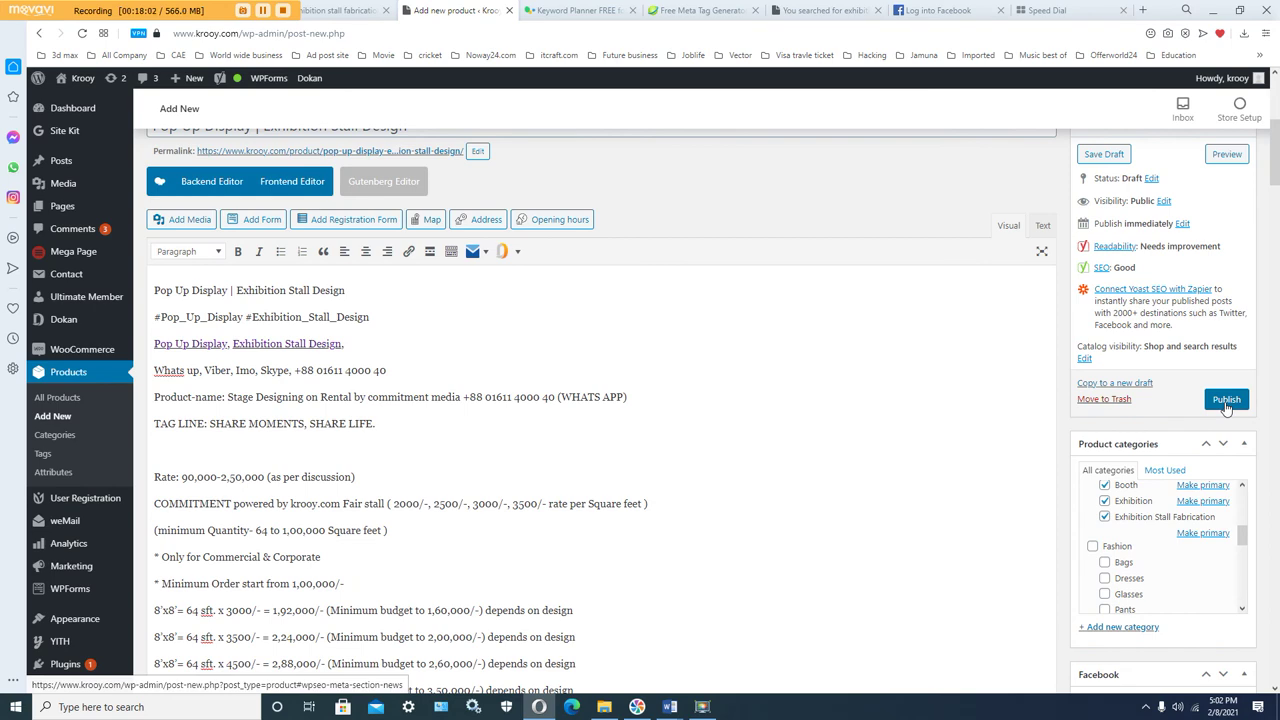
scroll(1226, 405, up, 1)
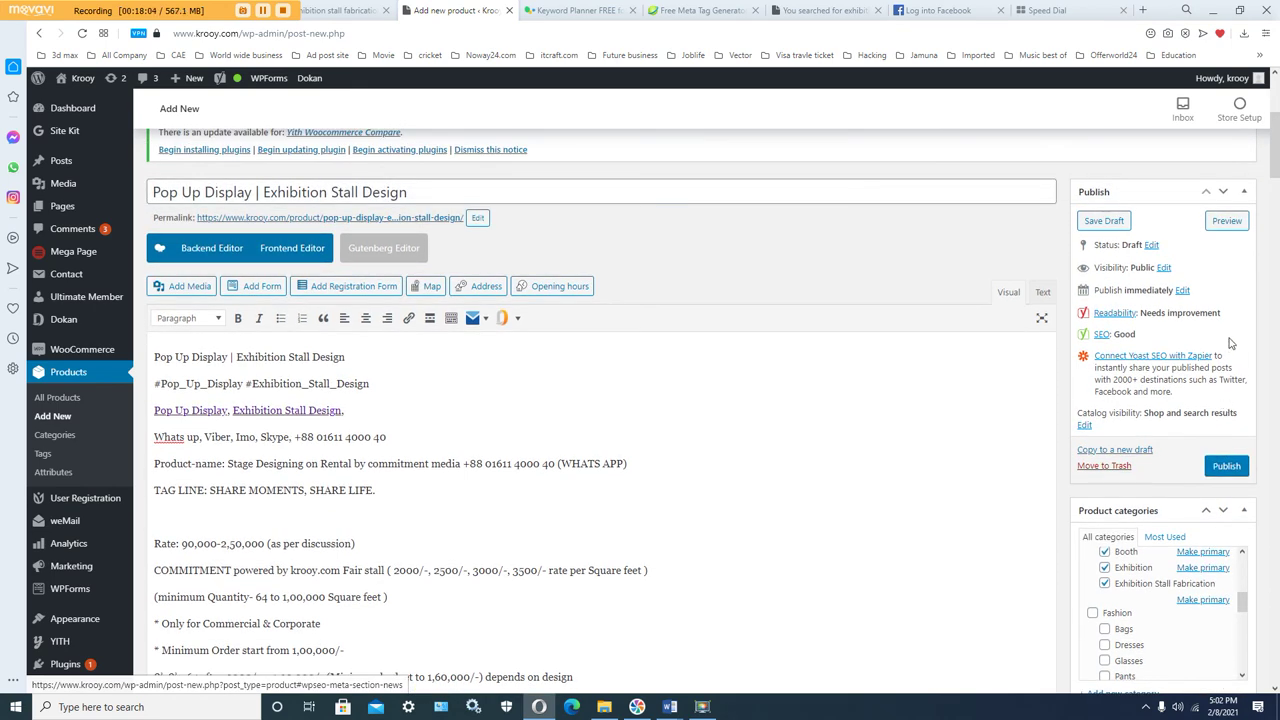
Step: Preview the draft product, cycle through its gallery images in the lightbox, then check the description
click(1226, 222)
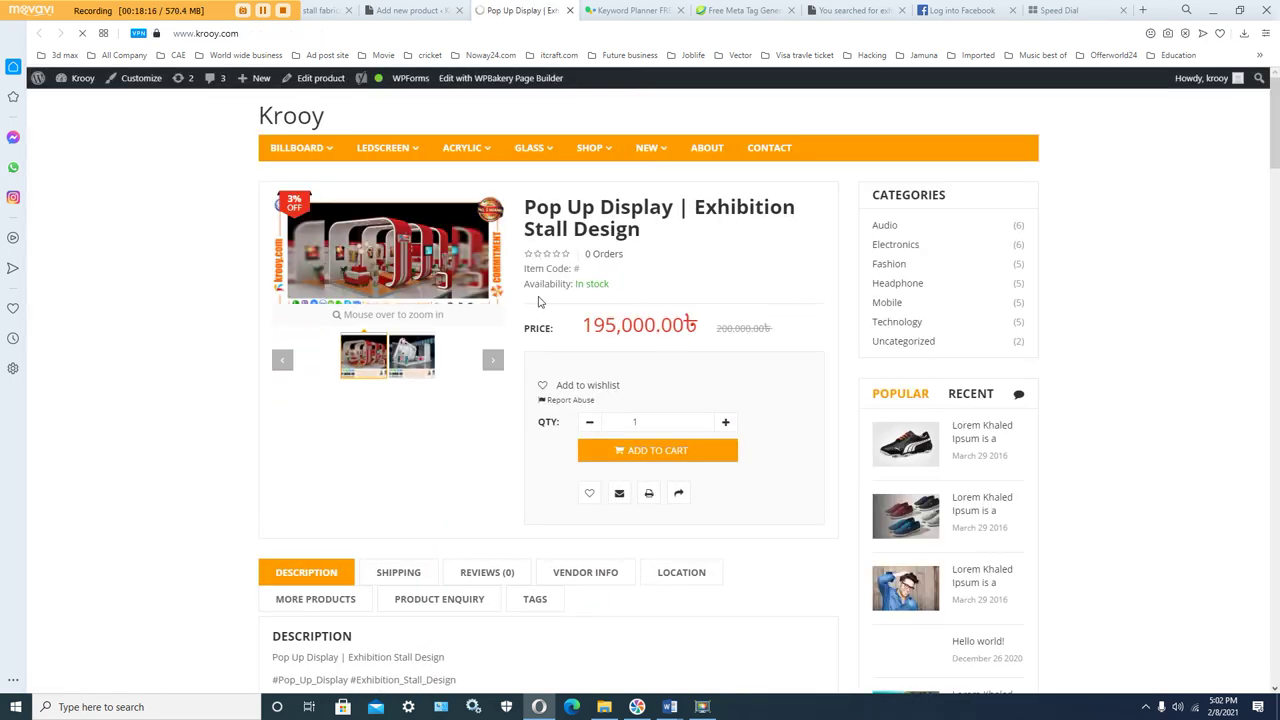
click(437, 288)
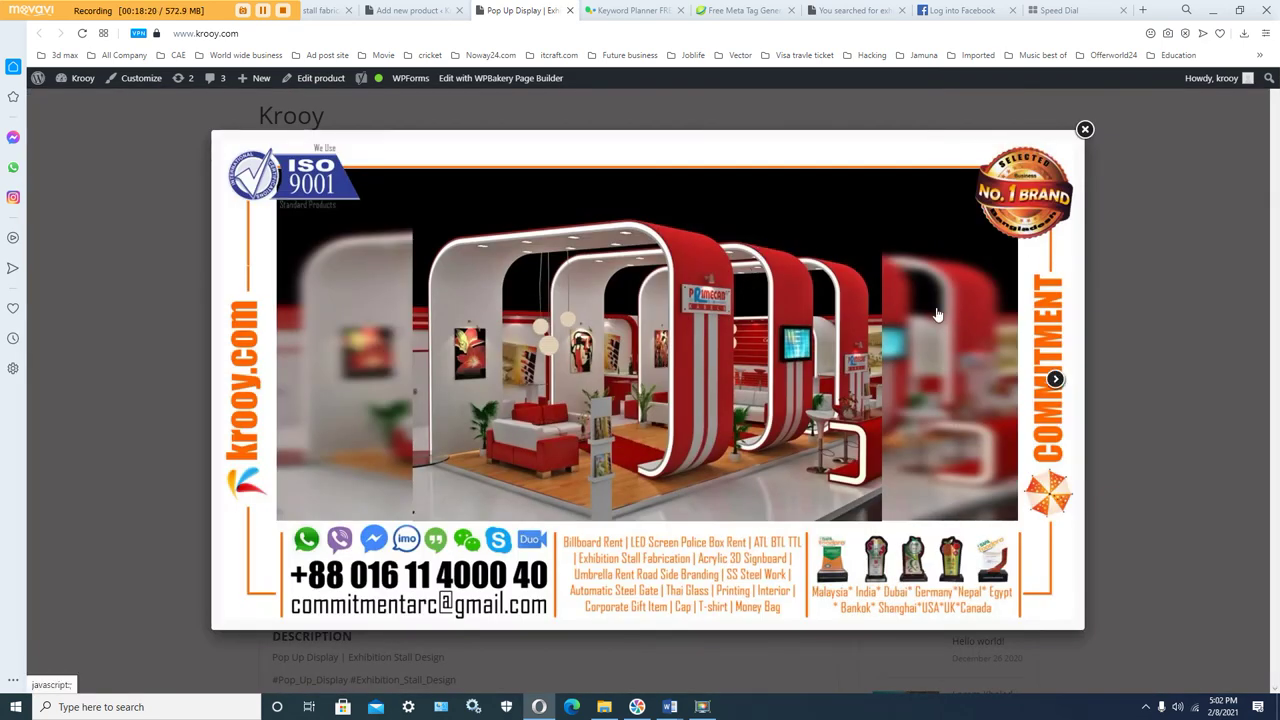
click(1055, 380)
click(1055, 380)
click(1055, 380)
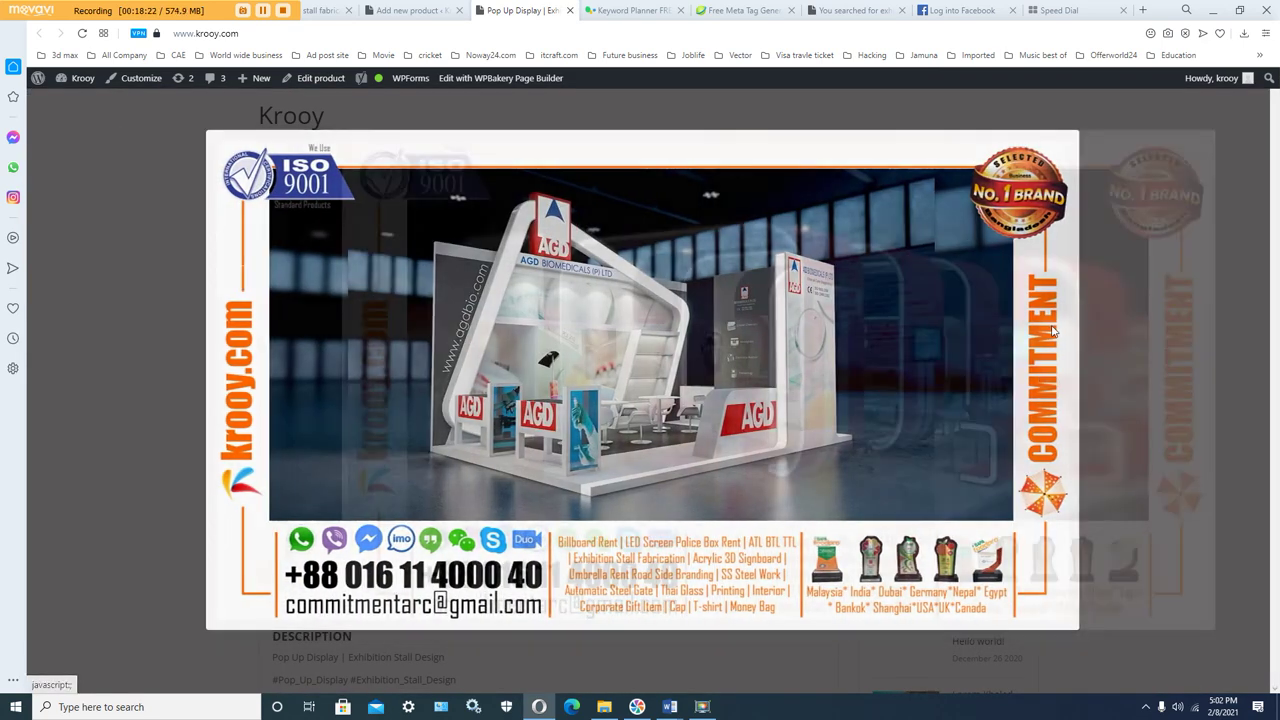
click(1085, 130)
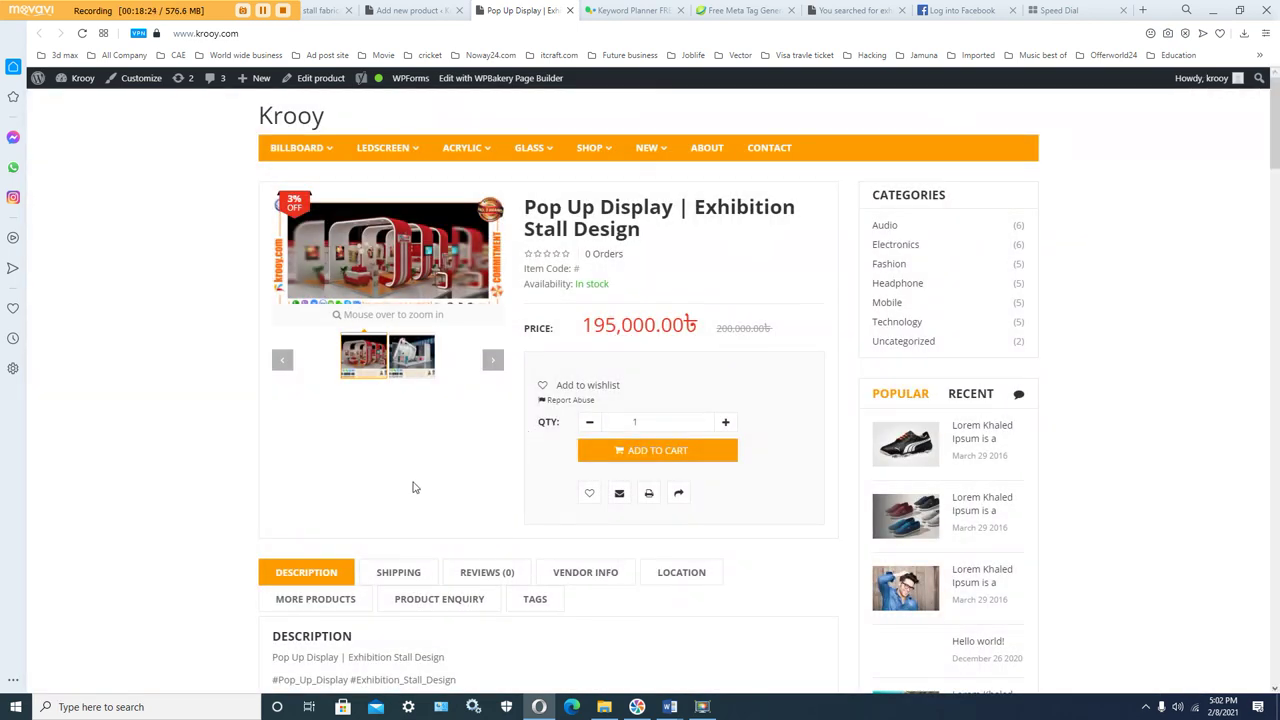
scroll(415, 485, down, 3)
scroll(375, 447, down, 3)
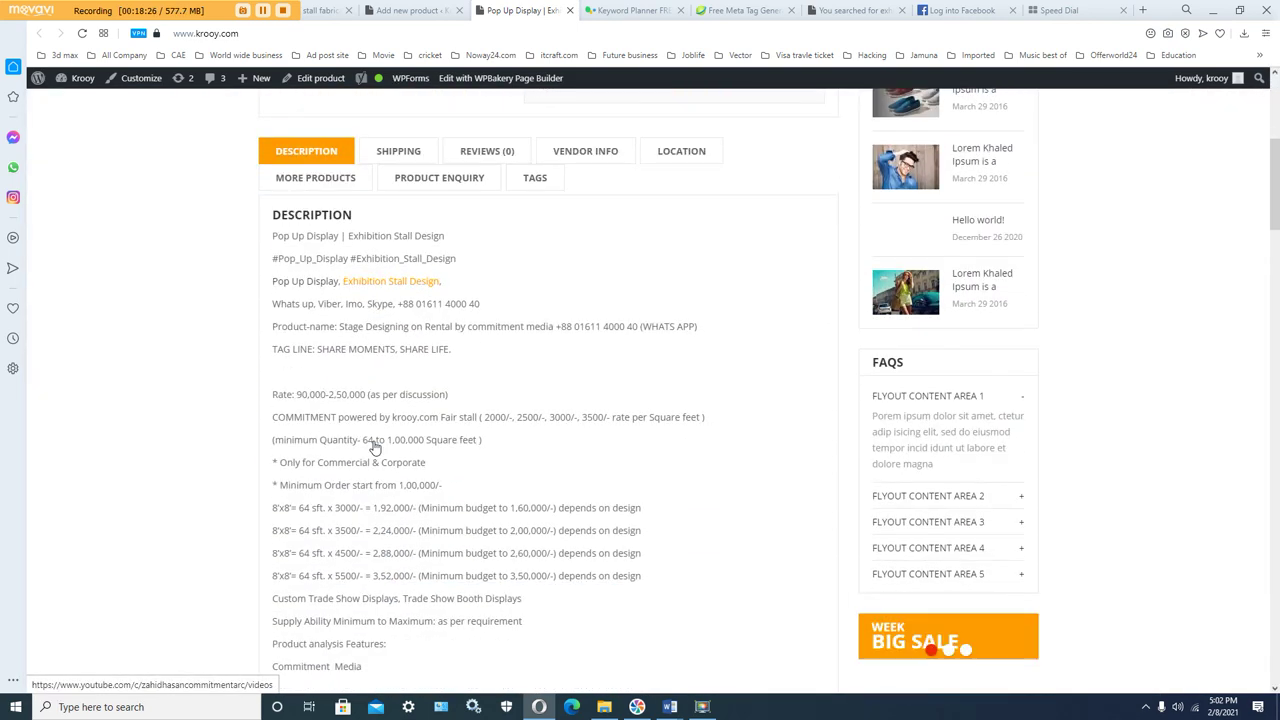
scroll(384, 372, up, 2)
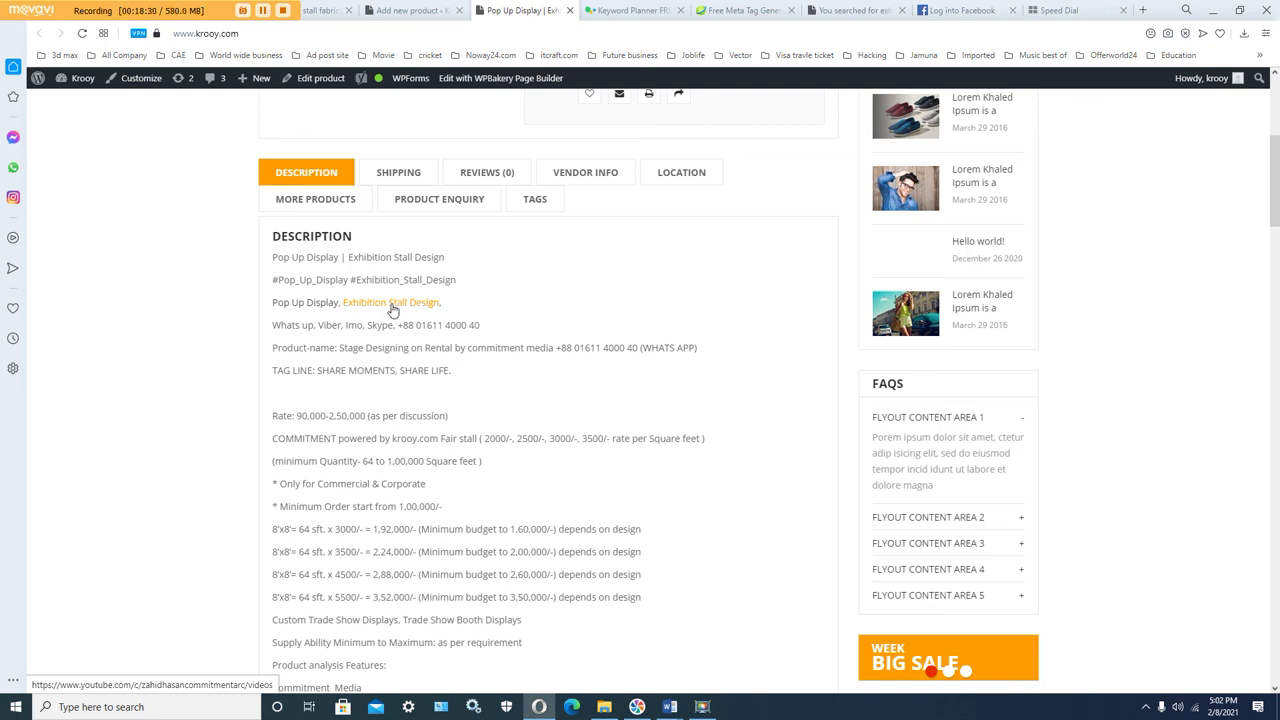
Step: Return to the product editor and publish Pop Up Display | Exhibition Stall Design
click(415, 10)
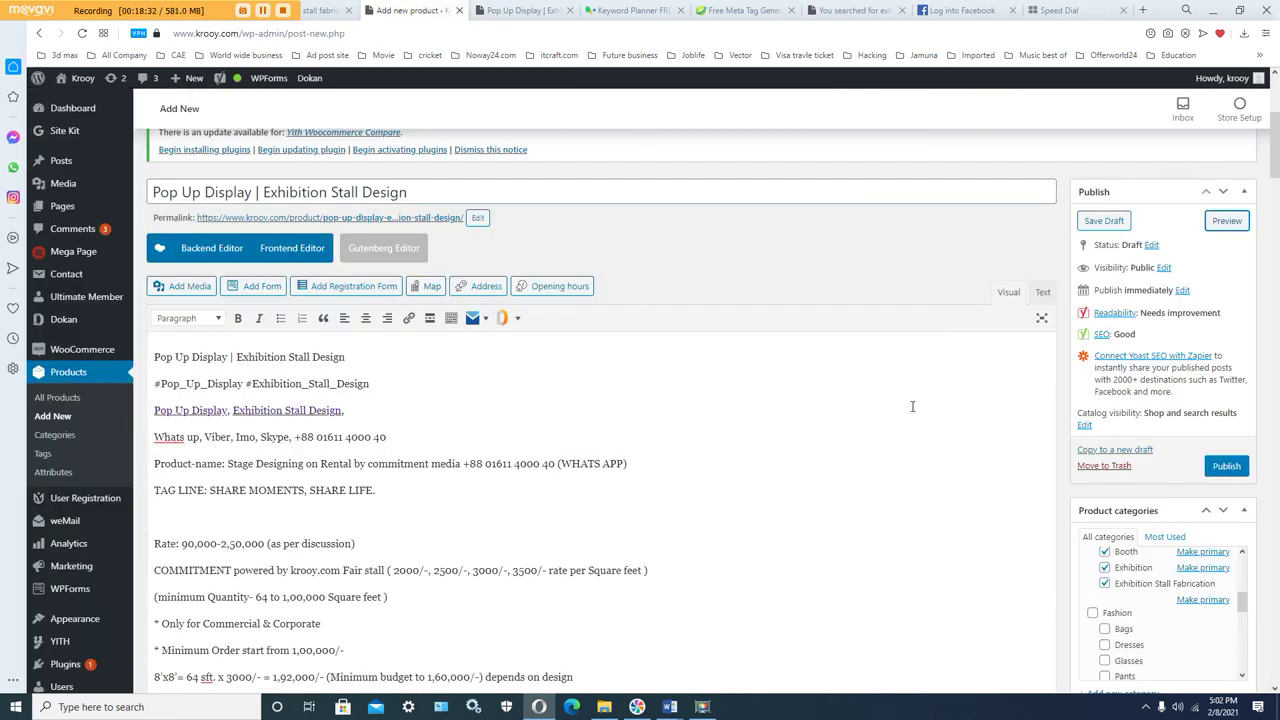
click(1221, 475)
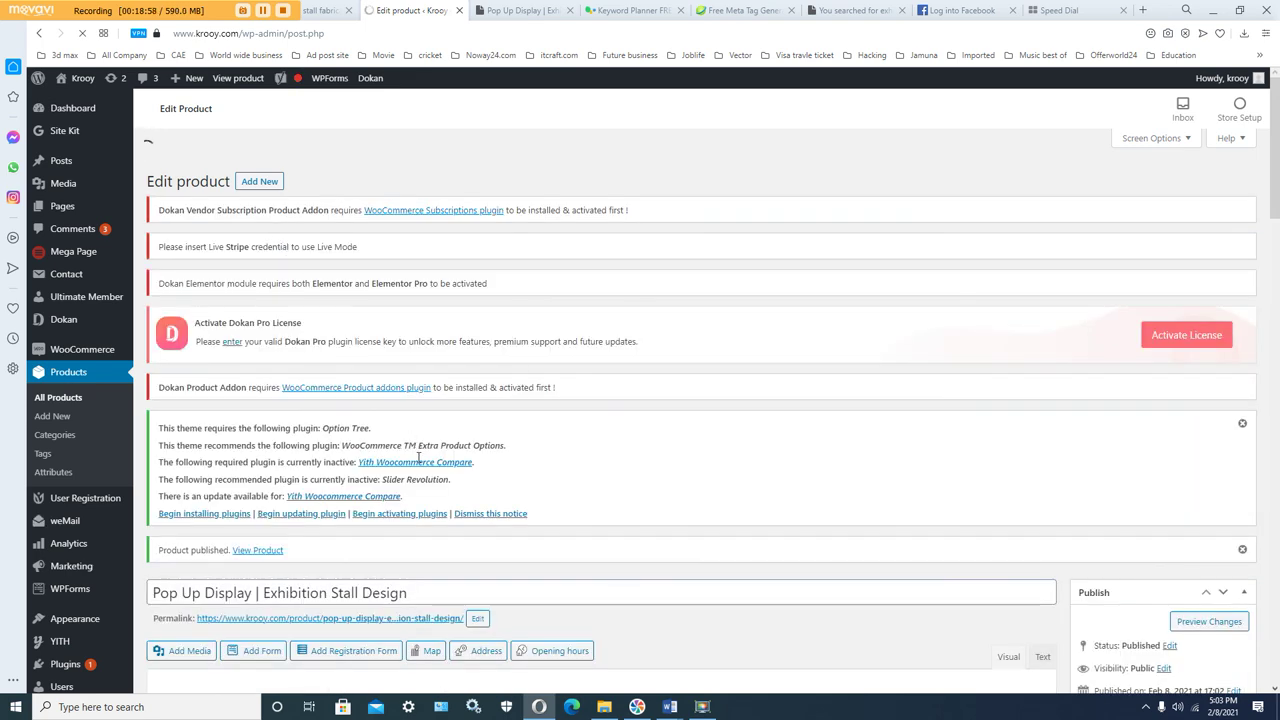
scroll(420, 460, down, 3)
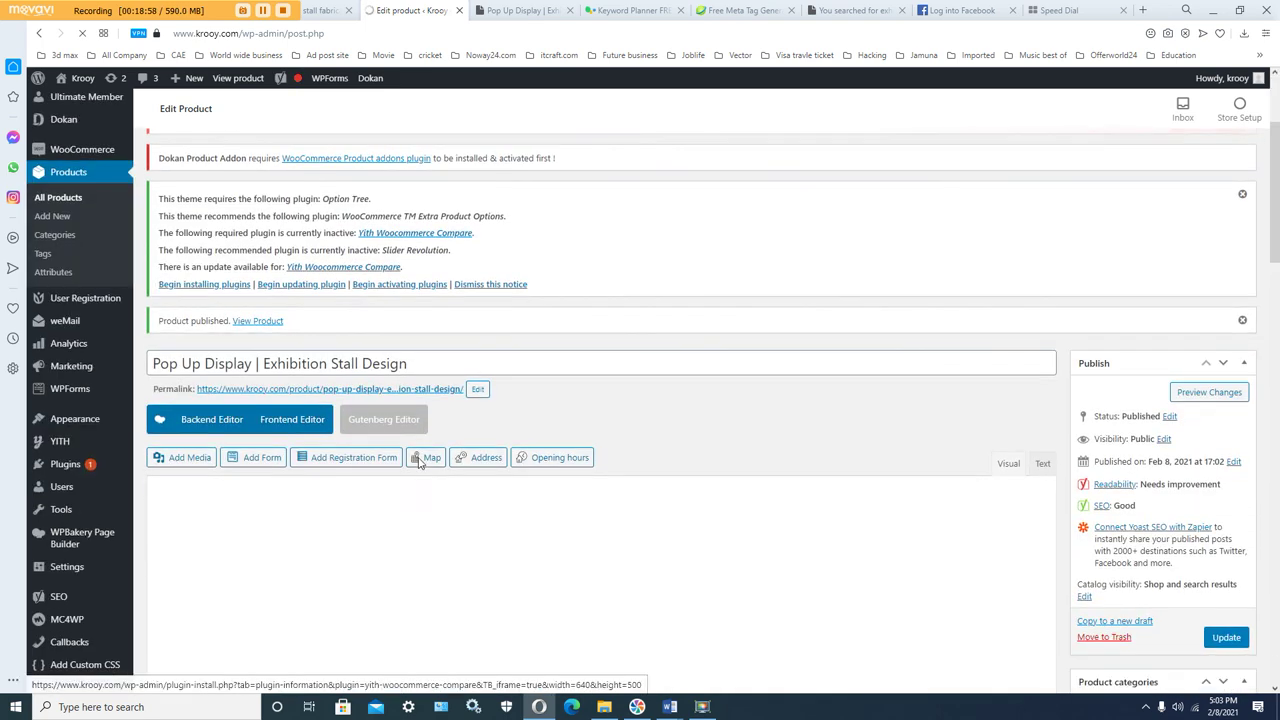
Step: View the live product page (195,000.00৳, in stock) and scroll through its full description
click(258, 322)
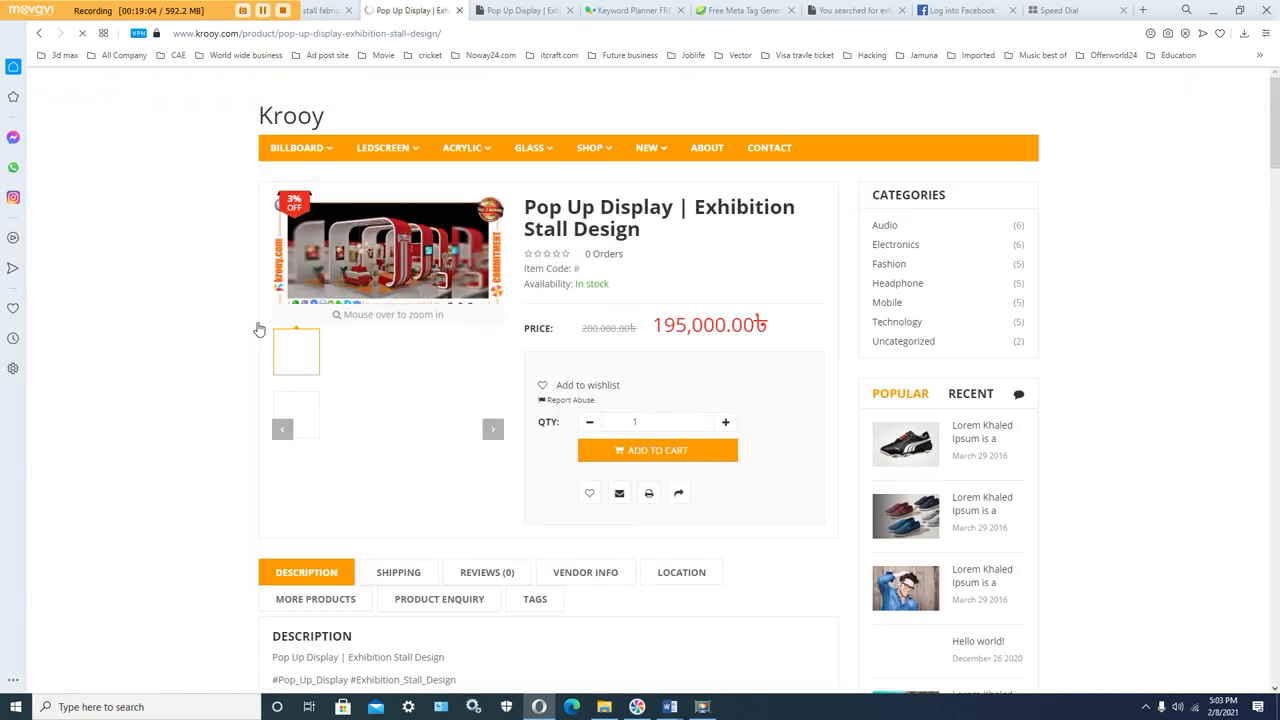
scroll(250, 411, down, 3)
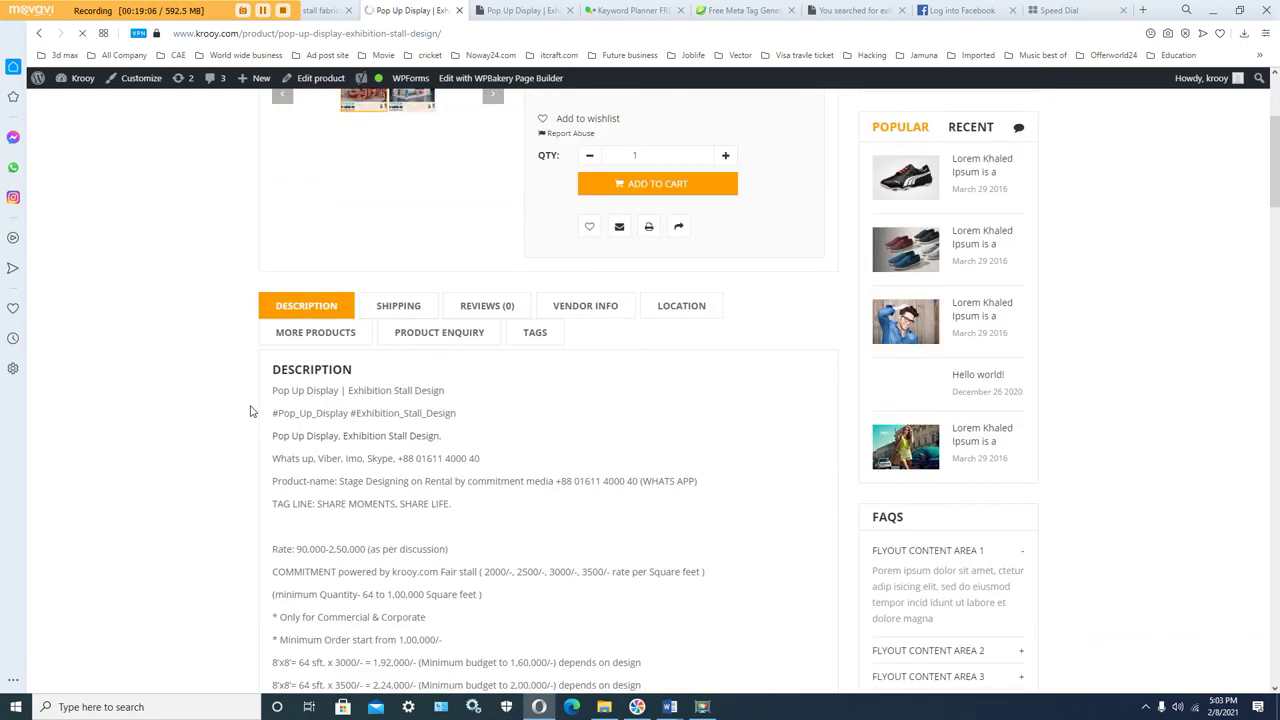
scroll(250, 411, down, 10)
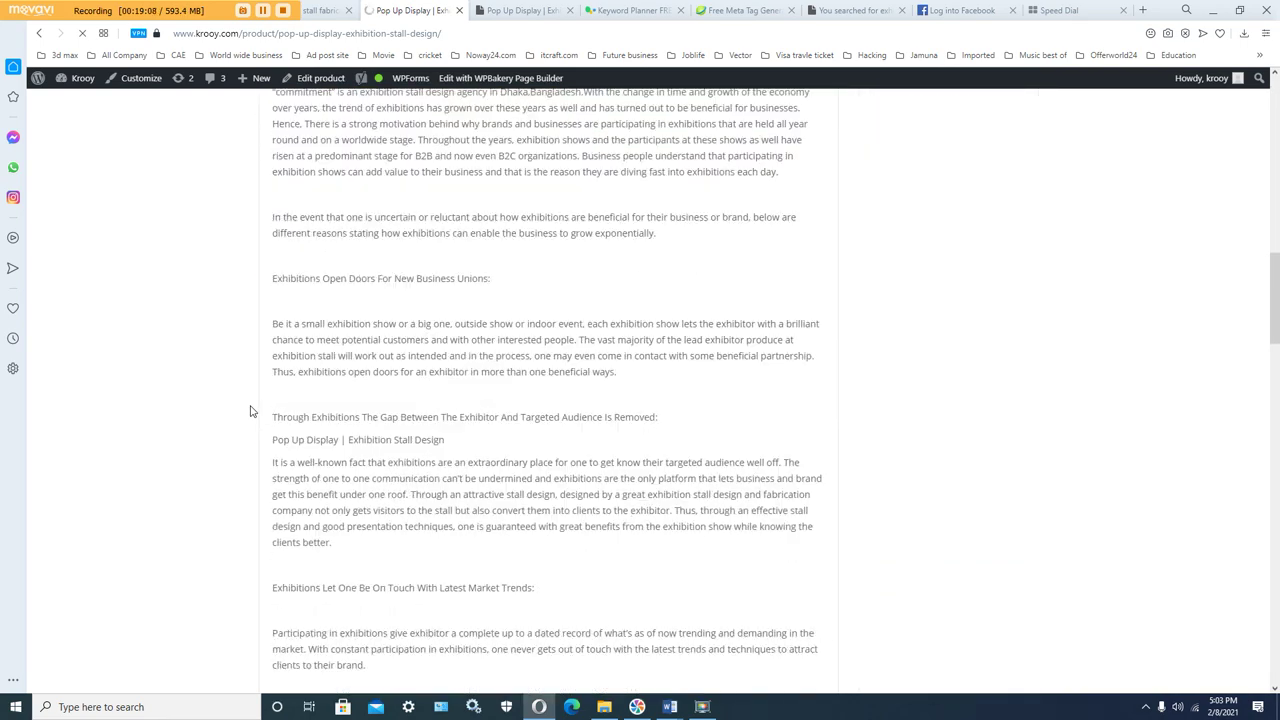
scroll(250, 411, down, 9)
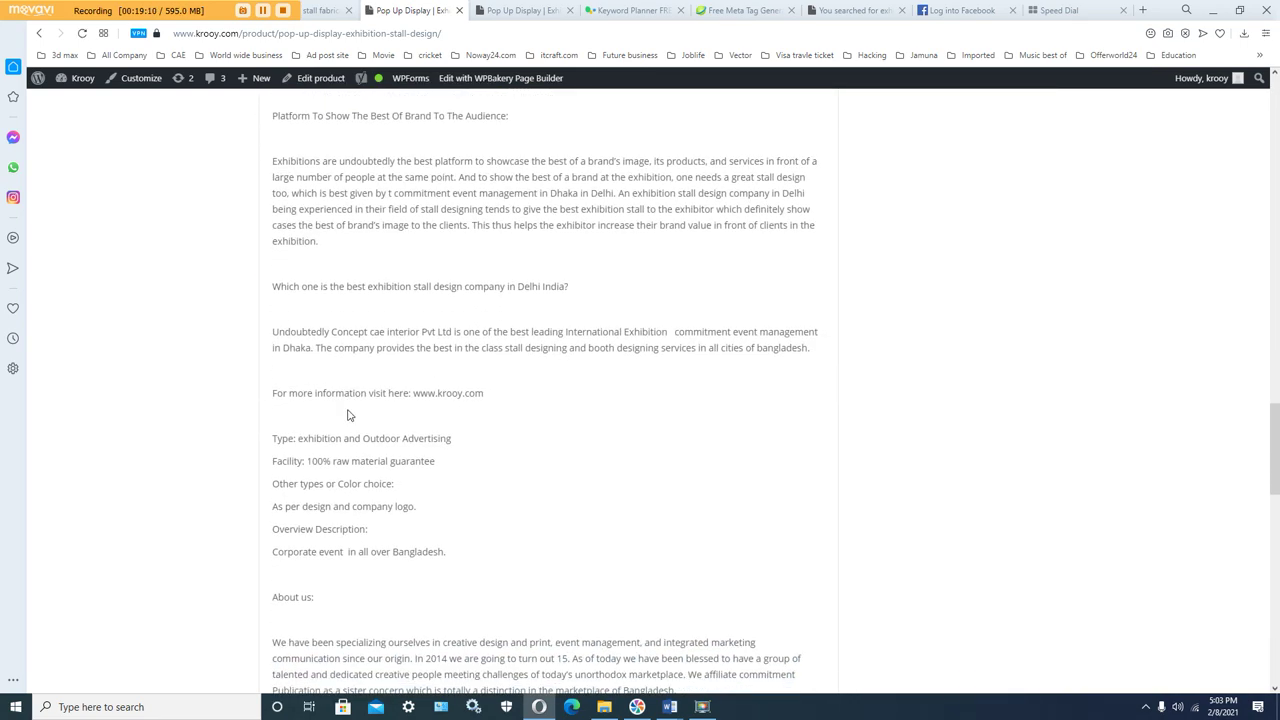
scroll(349, 415, down, 9)
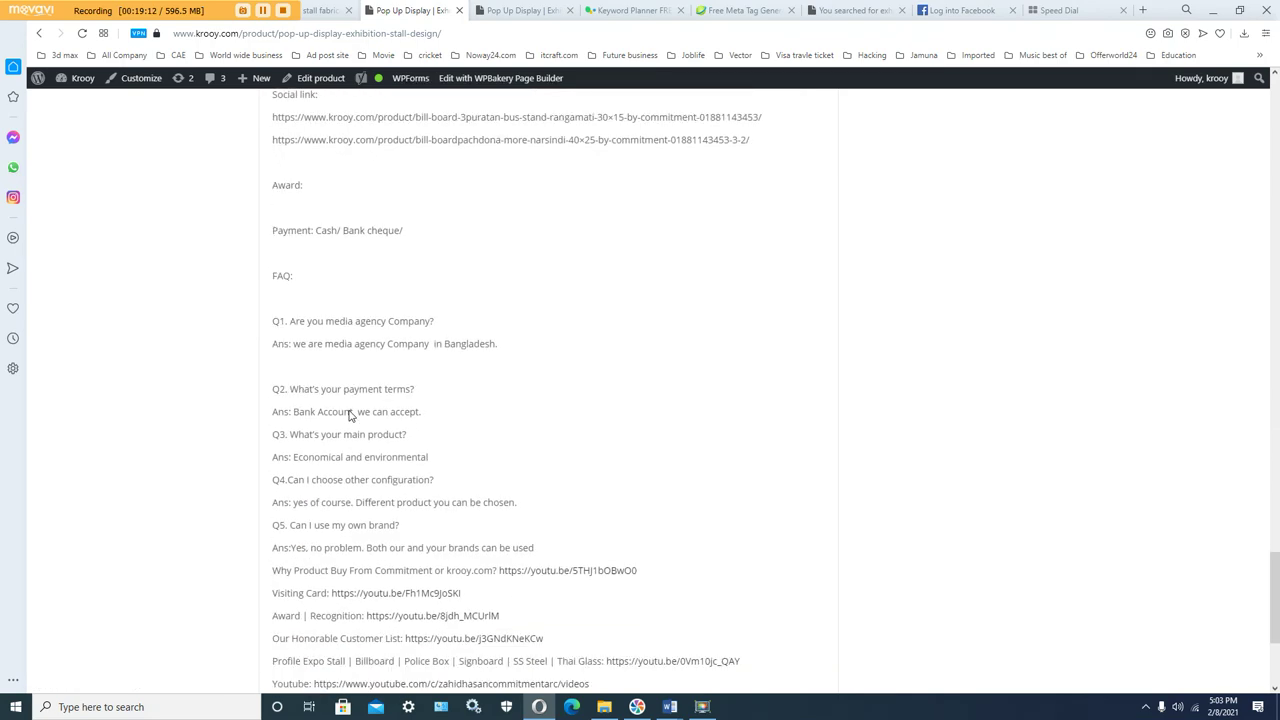
scroll(365, 500, down, 2)
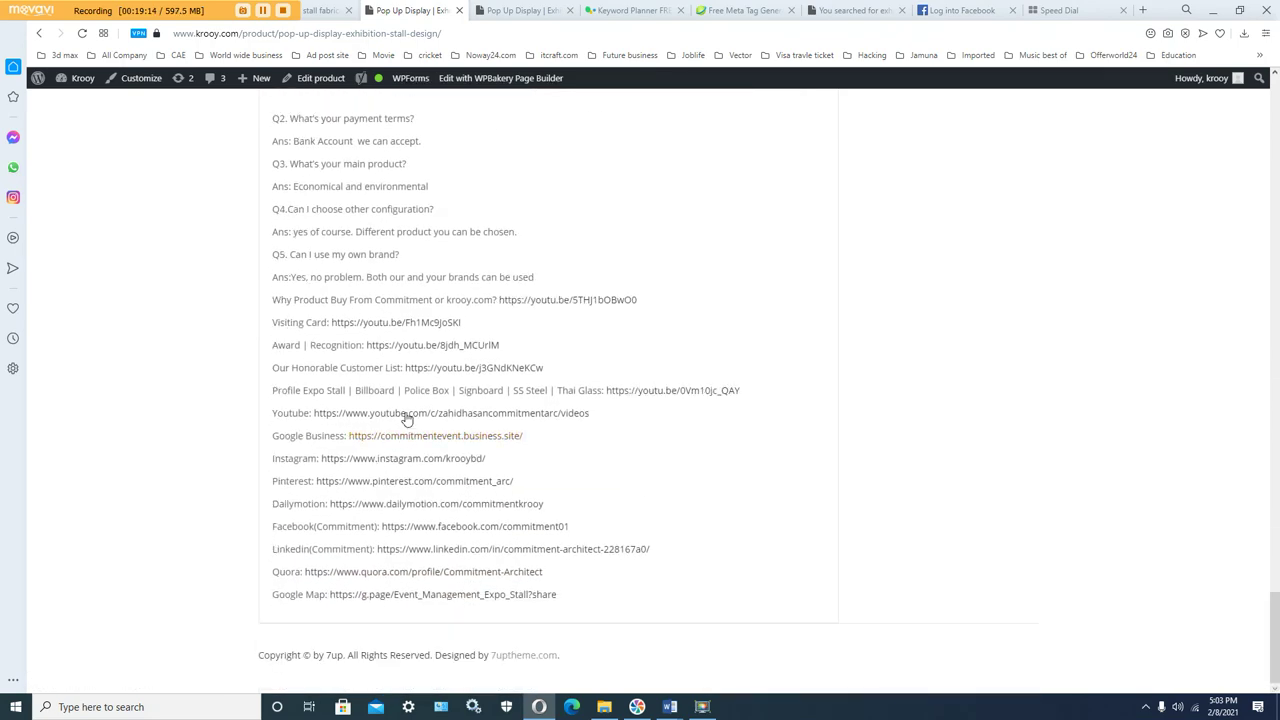
scroll(404, 410, up, 15)
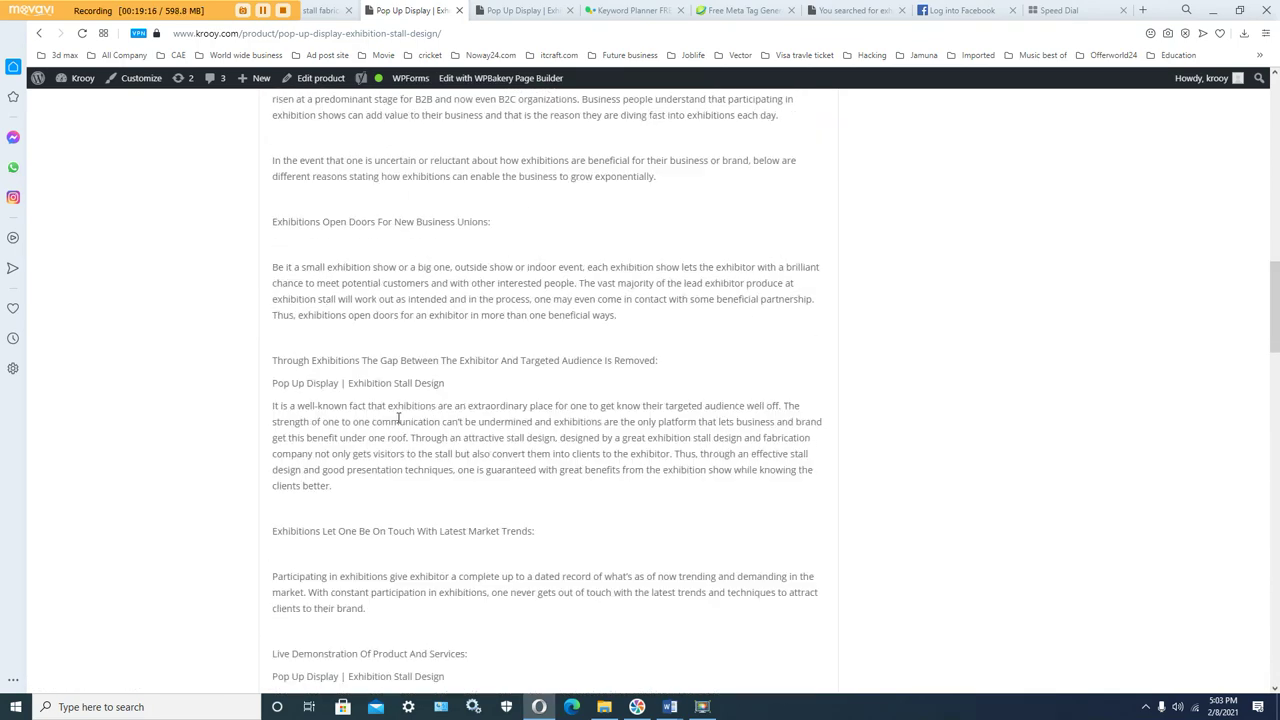
scroll(398, 418, up, 10)
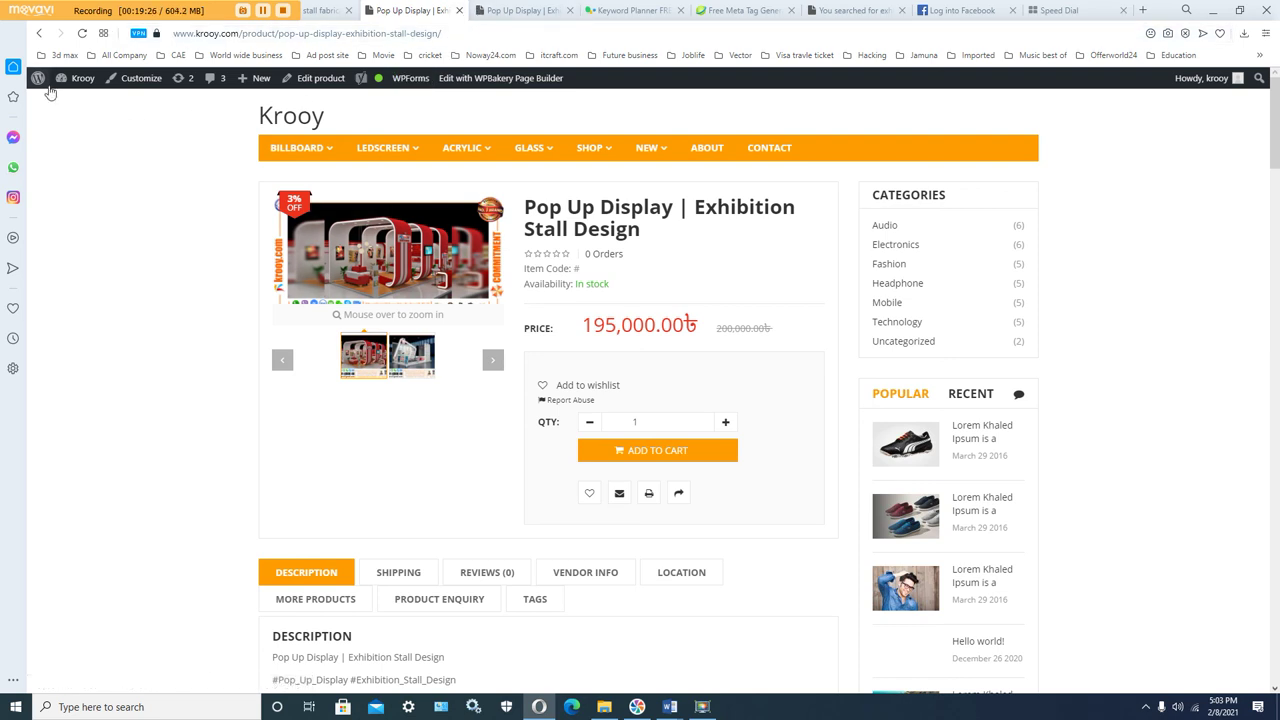
Step: Go to the admin Dashboard and choose Products > Add New
mouse_move(40, 85)
mouse_move(80, 78)
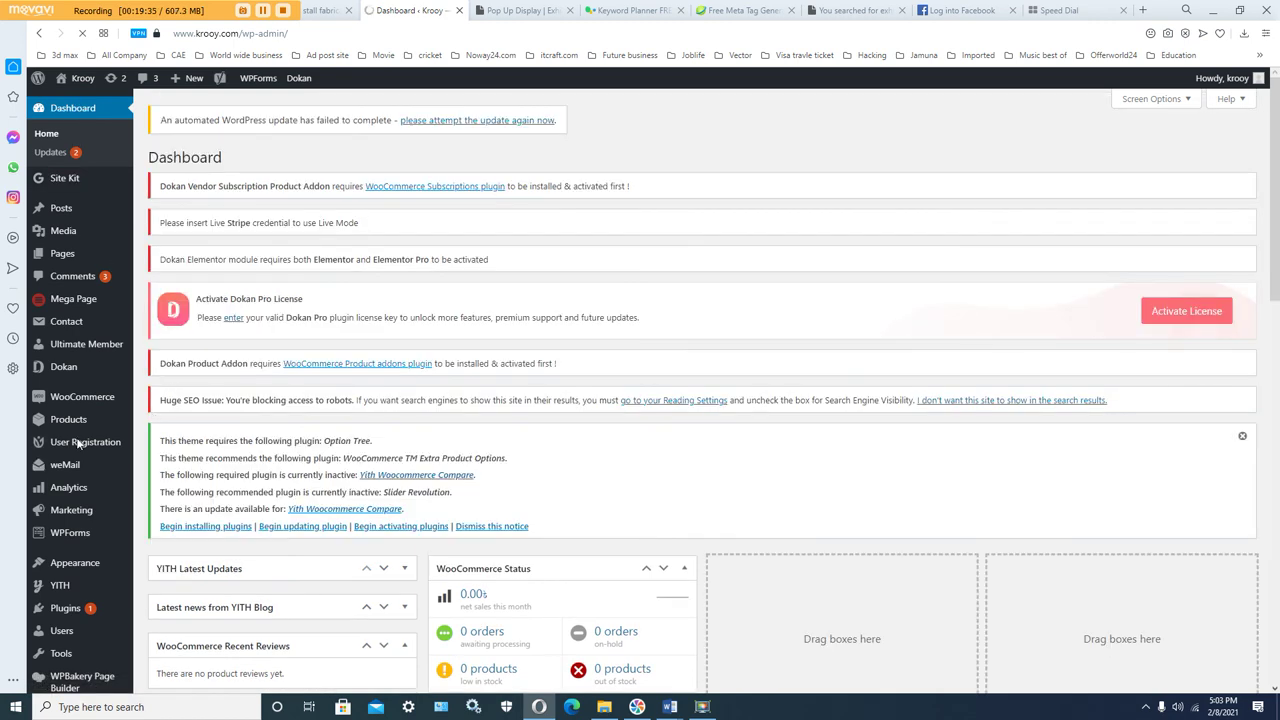
mouse_move(71, 428)
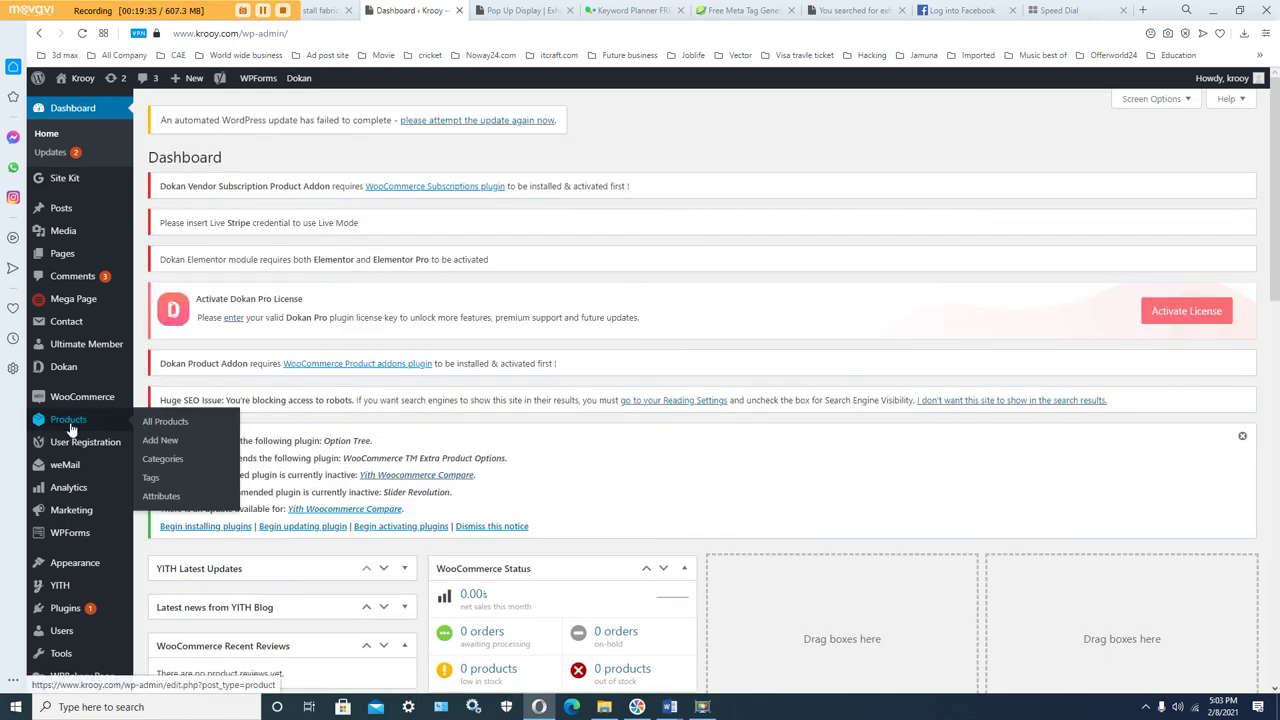
click(160, 443)
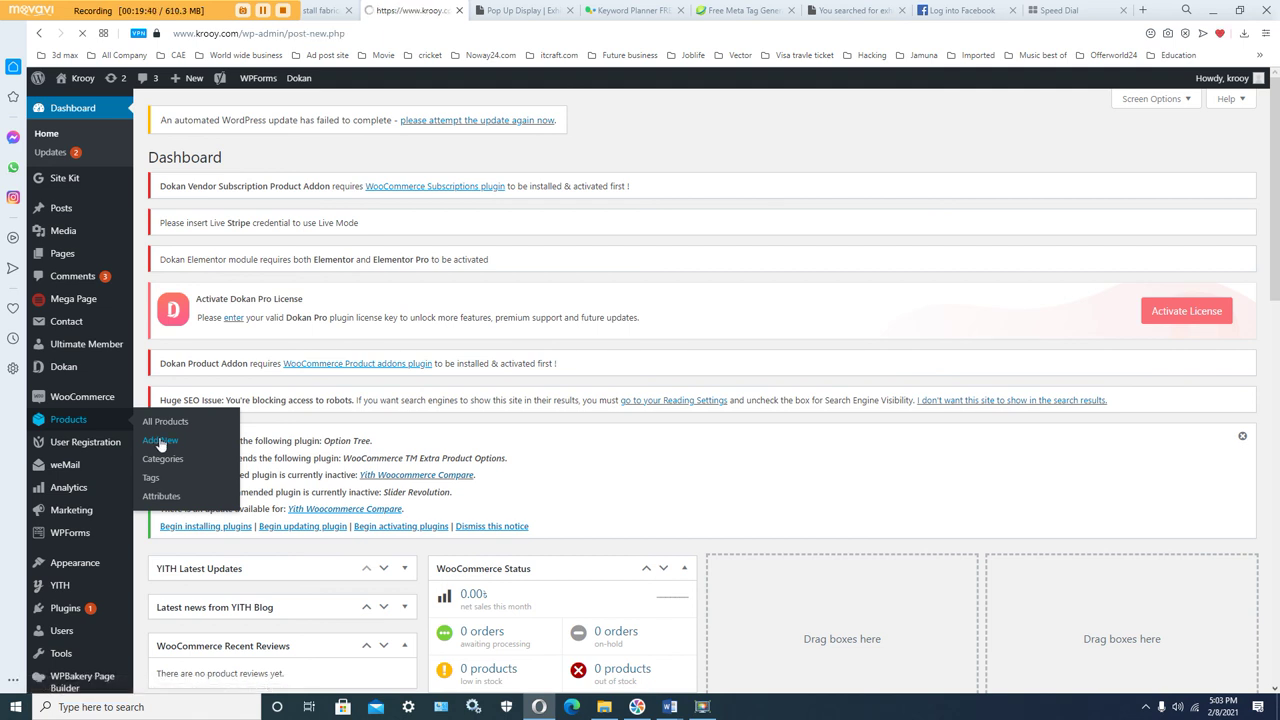